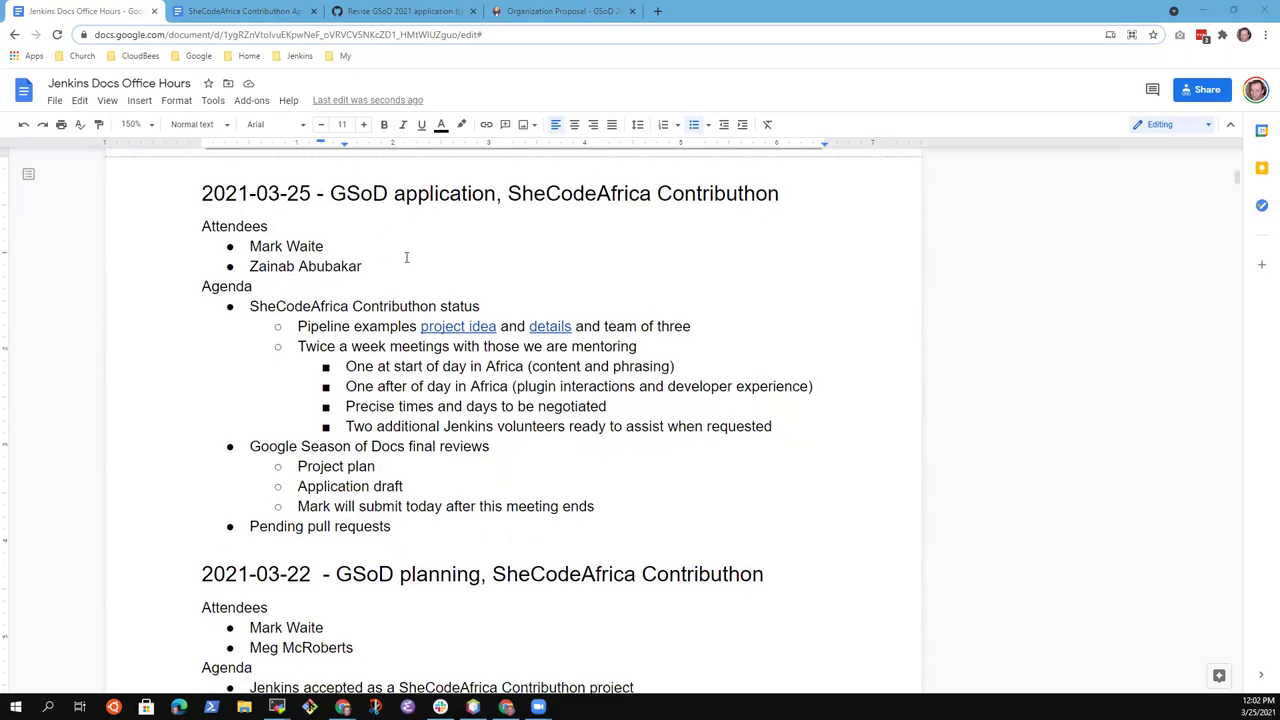
# Add an agenda bullet below the volunteers item: 'Declare office hours are the Docs SIG meetings' plus a presenter name
pyautogui.click(421, 306)
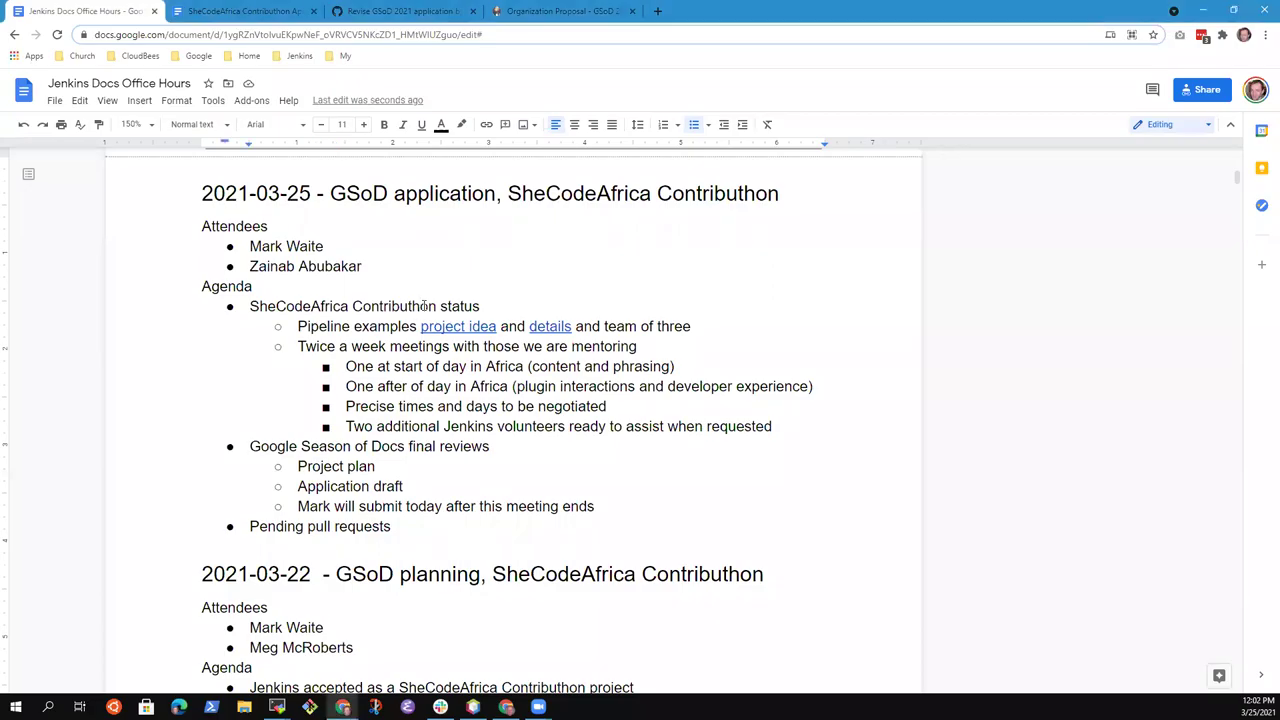
pyautogui.press('Home')
pyautogui.press('Return')
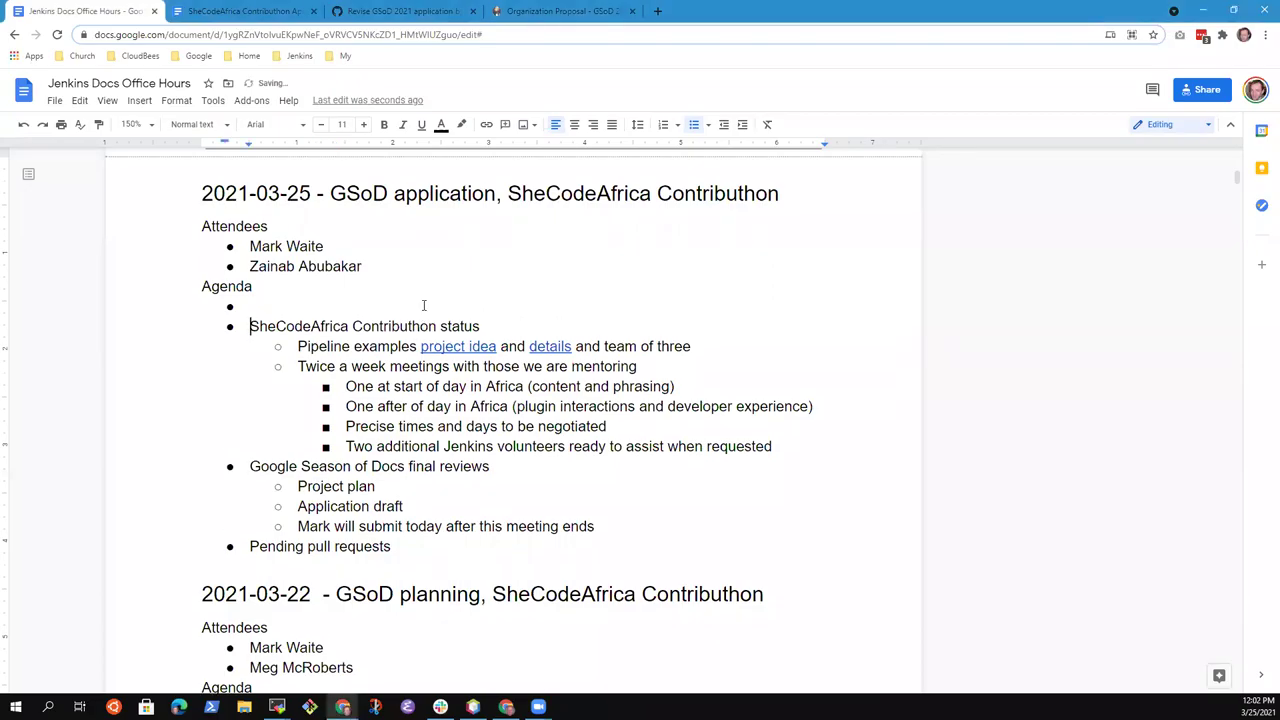
pyautogui.press('Up')
pyautogui.hotkey('alt', 'shift', 'Down')
pyautogui.hotkey('alt', 'shift', 'Down')
pyautogui.hotkey('alt', 'shift', 'Down')
pyautogui.hotkey('alt', 'shift', 'Down')
pyautogui.hotkey('alt', 'shift', 'Down')
pyautogui.hotkey('alt', 'shift', 'Down')
pyautogui.hotkey('alt', 'shift', 'Down')
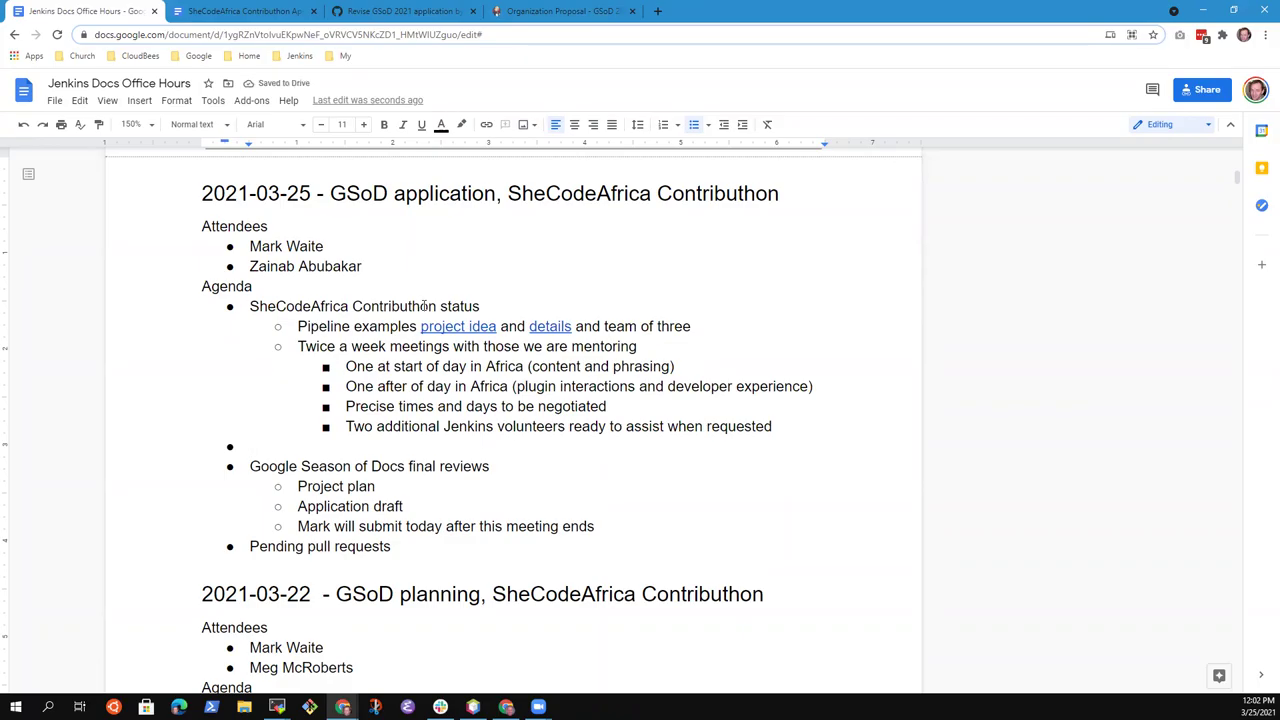
pyautogui.write('Declare office hours are ')
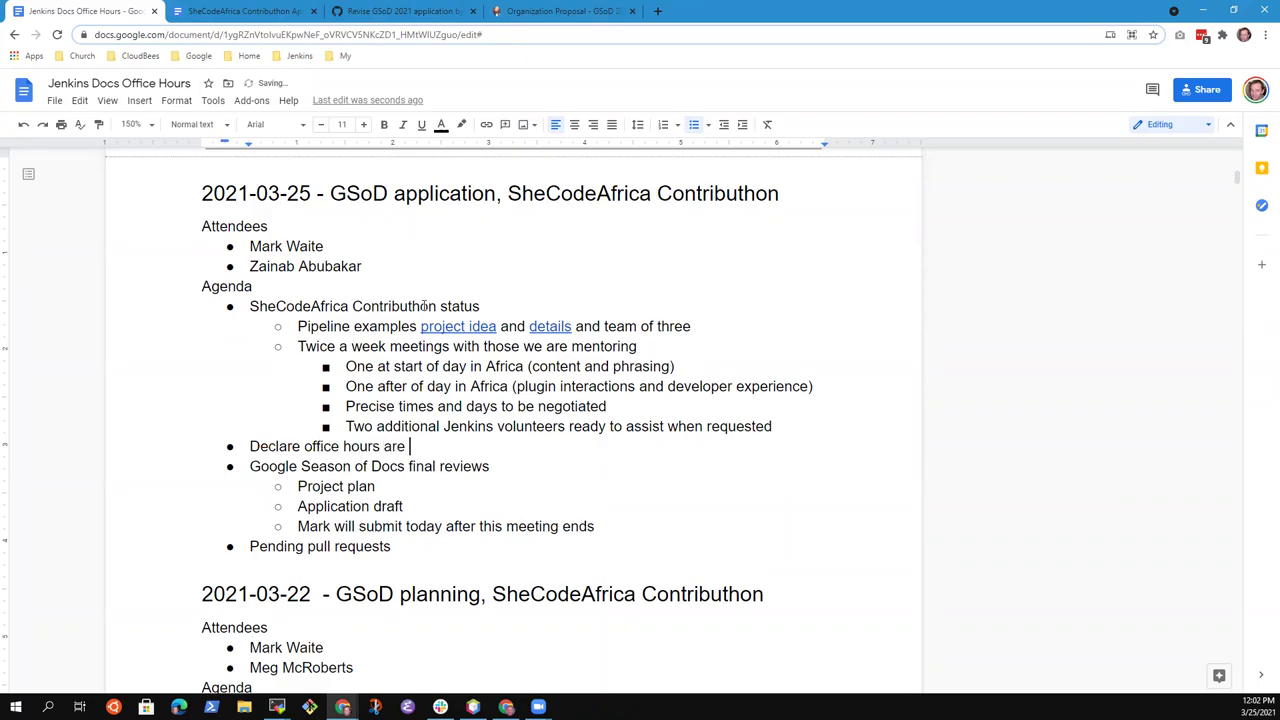
pyautogui.write('the Docs SIG meetings ')
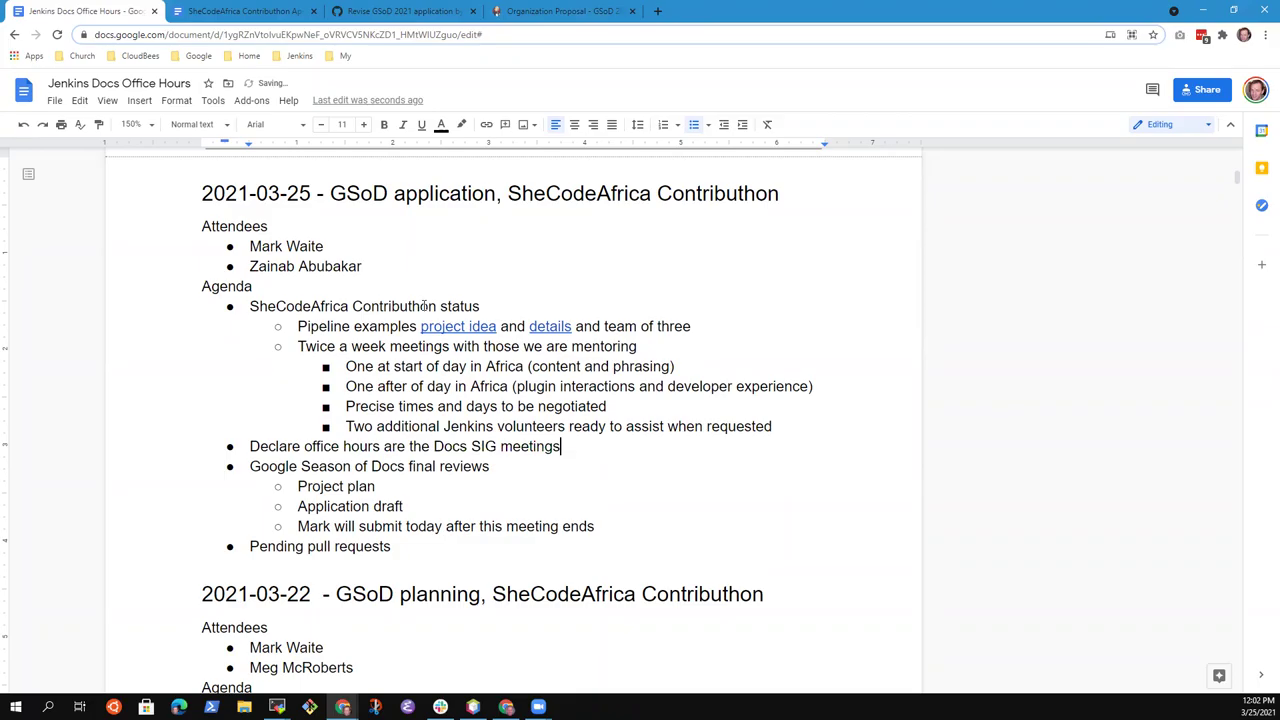
pyautogui.write('- Mark')
# Remove the trailing dash and presenter name from the office hours item
pyautogui.press('Up')
pyautogui.press('Up')
pyautogui.press('Up')
pyautogui.press('Up')
pyautogui.press('Up')
pyautogui.press('Up')
pyautogui.press('Home')
pyautogui.hotkey('shift', 'End')
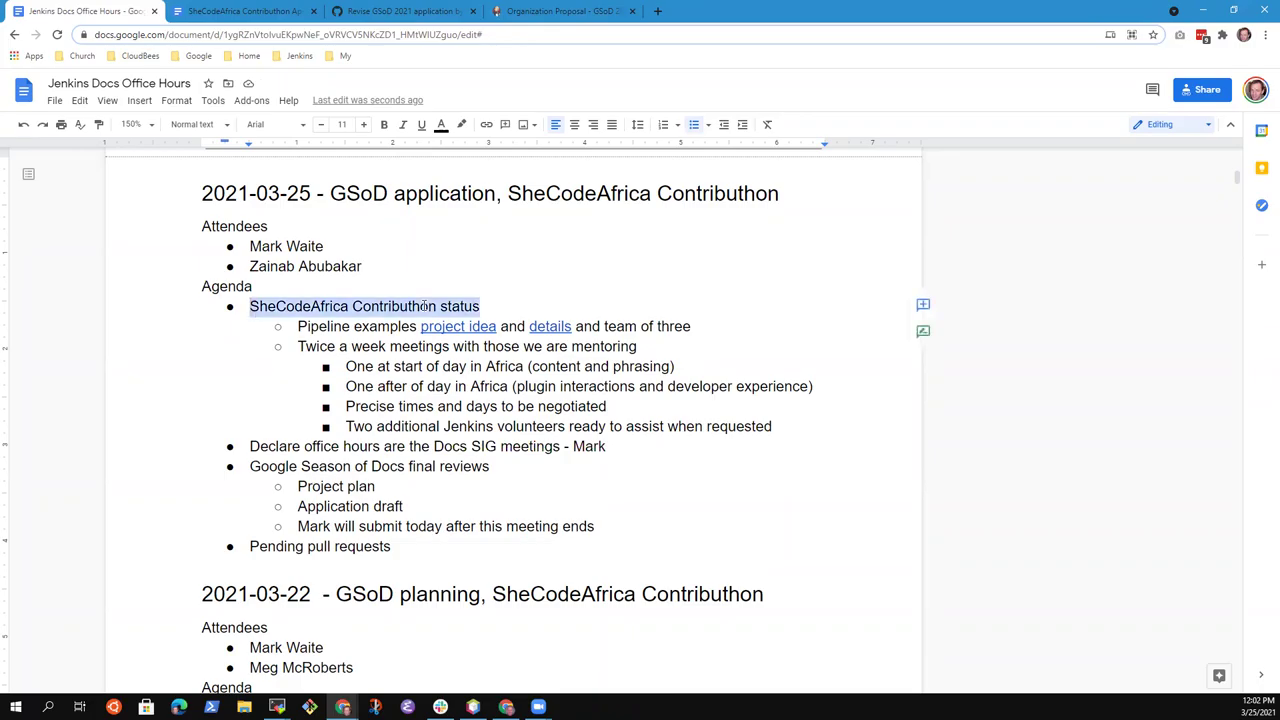
pyautogui.press('Down')
pyautogui.press('Down')
pyautogui.press('Down')
pyautogui.press('Down')
pyautogui.press('Down')
pyautogui.press('Down')
pyautogui.press('Down')
pyautogui.press('Down')
pyautogui.press('Up')
pyautogui.press('Home')
pyautogui.hotkey('shift', 'End')
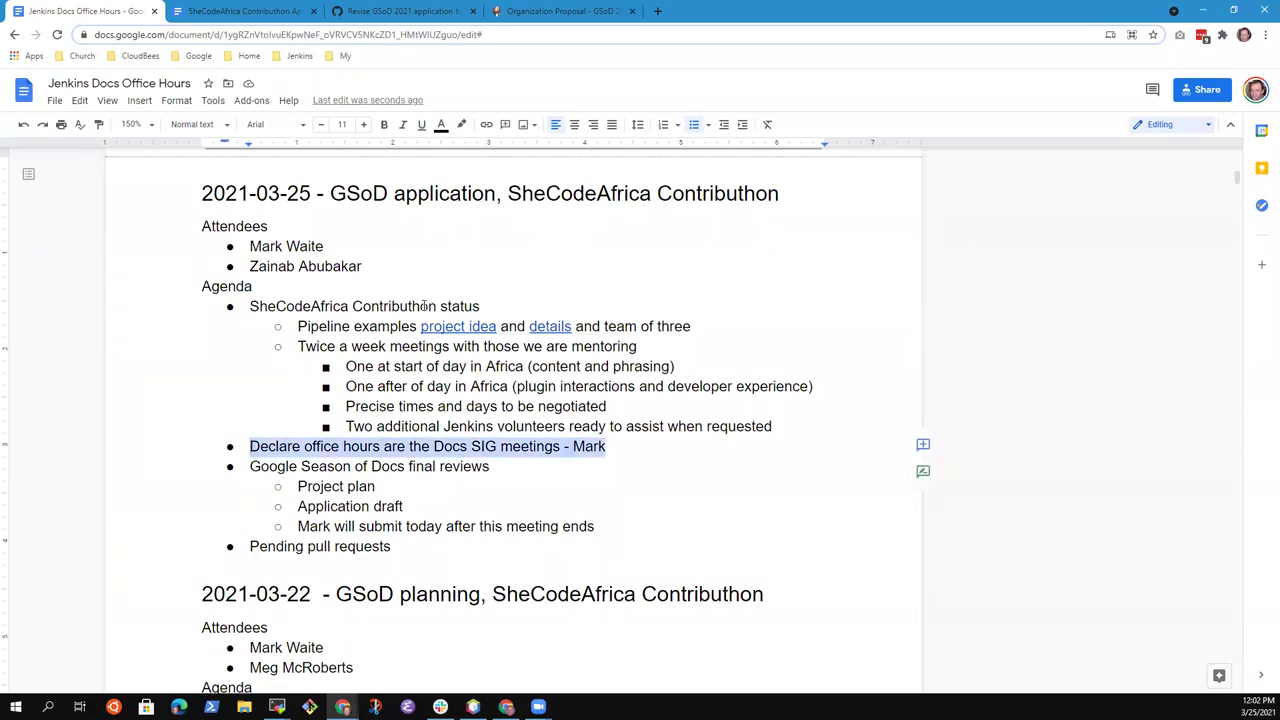
pyautogui.press('Right')
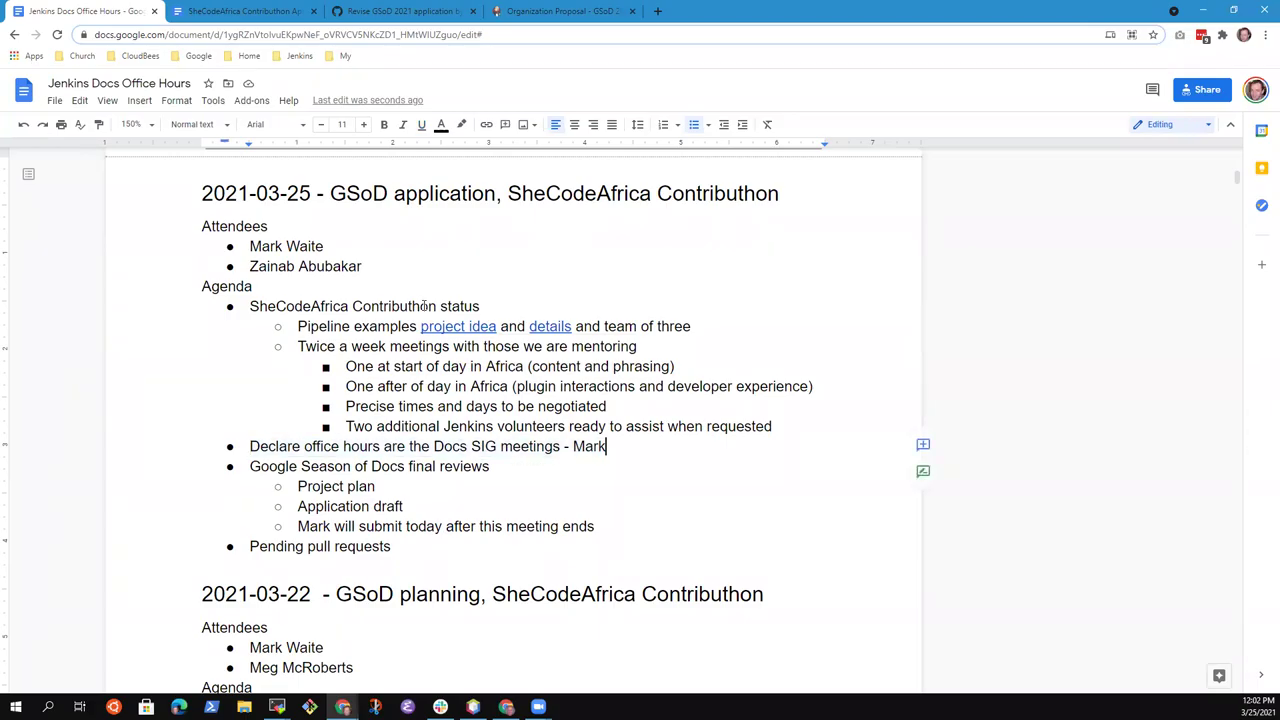
pyautogui.hotkey('ctrl', 'shift', 'Left')
pyautogui.hotkey('ctrl', 'shift', 'Left')
pyautogui.hotkey('ctrl', 'shift', 'Left')
pyautogui.hotkey('ctrl', 'shift', 'Right')
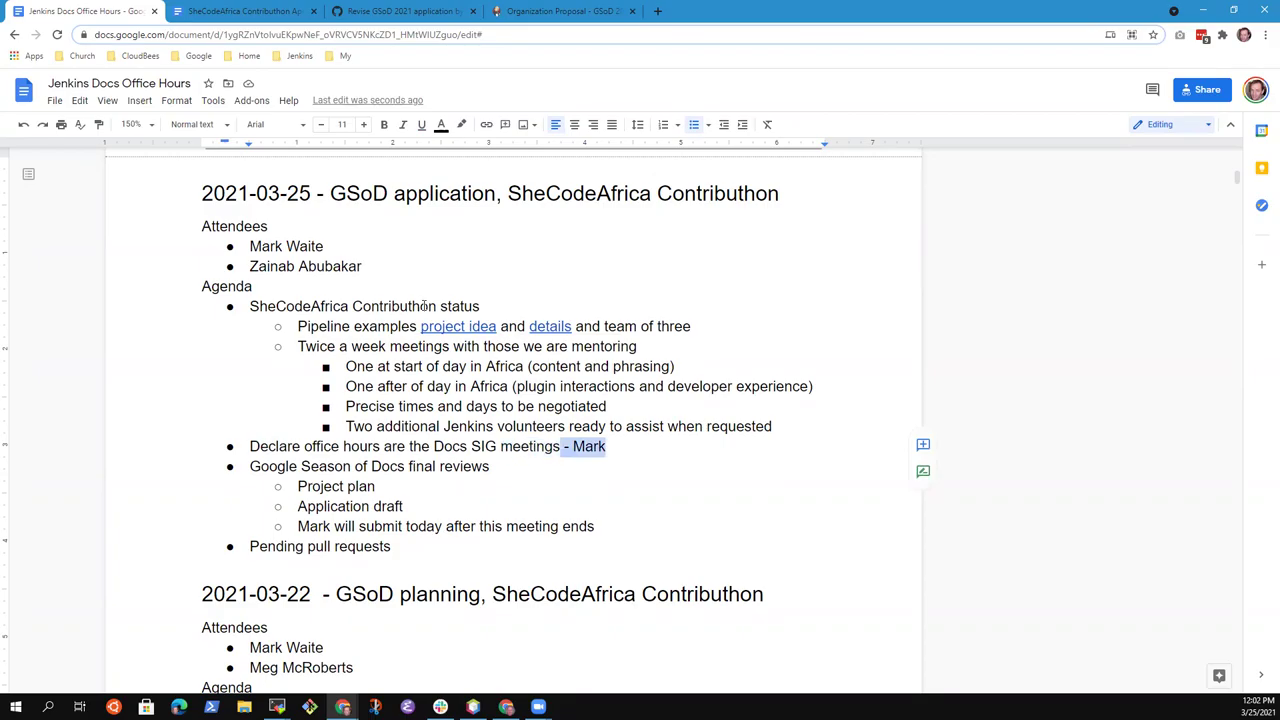
pyautogui.press('BackSpace')
pyautogui.press('Down')
pyautogui.press('Home')
pyautogui.hotkey('shift', 'End')
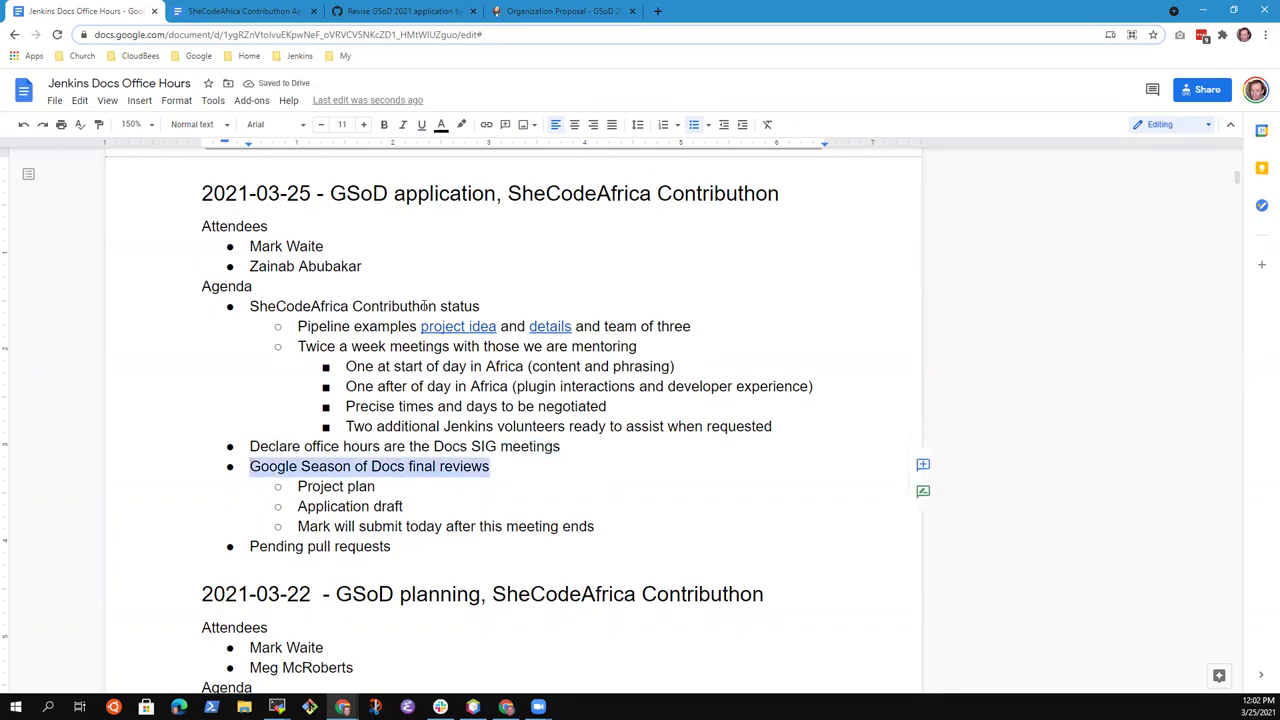
# Replace 'Project plan' with 'Organization proposal' linked to the proposal page's URL
pyautogui.press('Down')
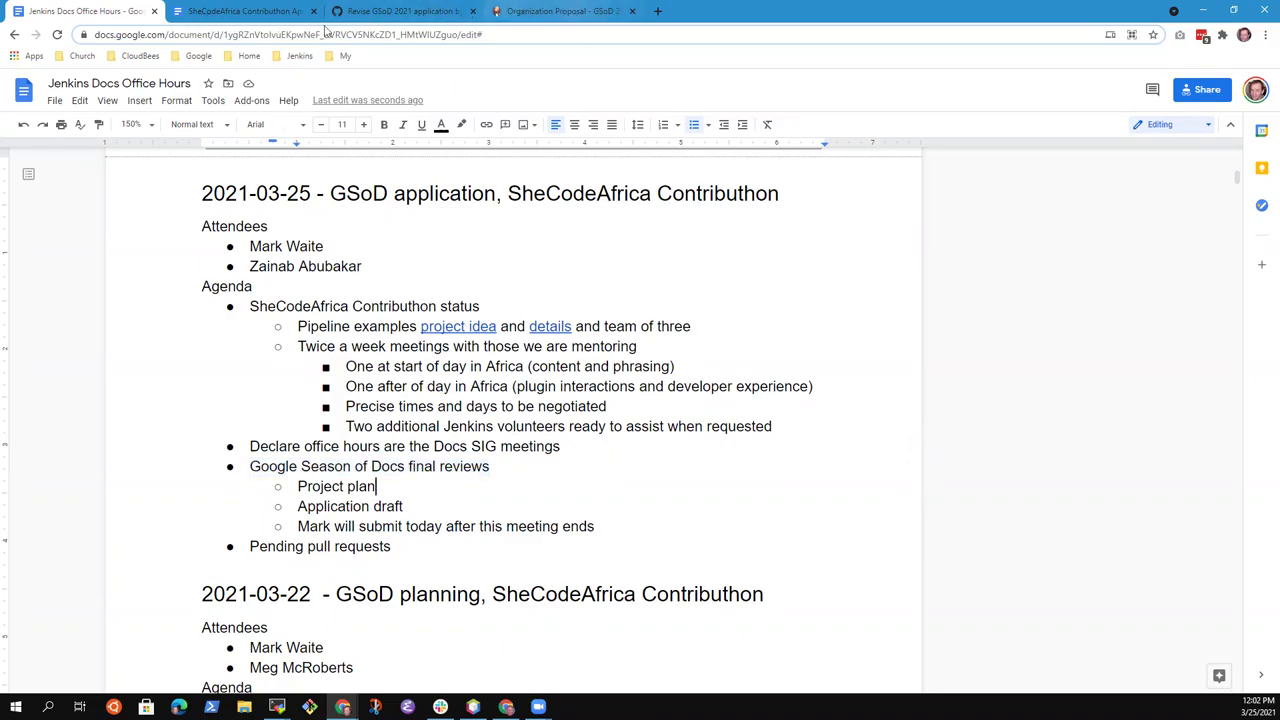
pyautogui.click(572, 12)
pyautogui.click(341, 34)
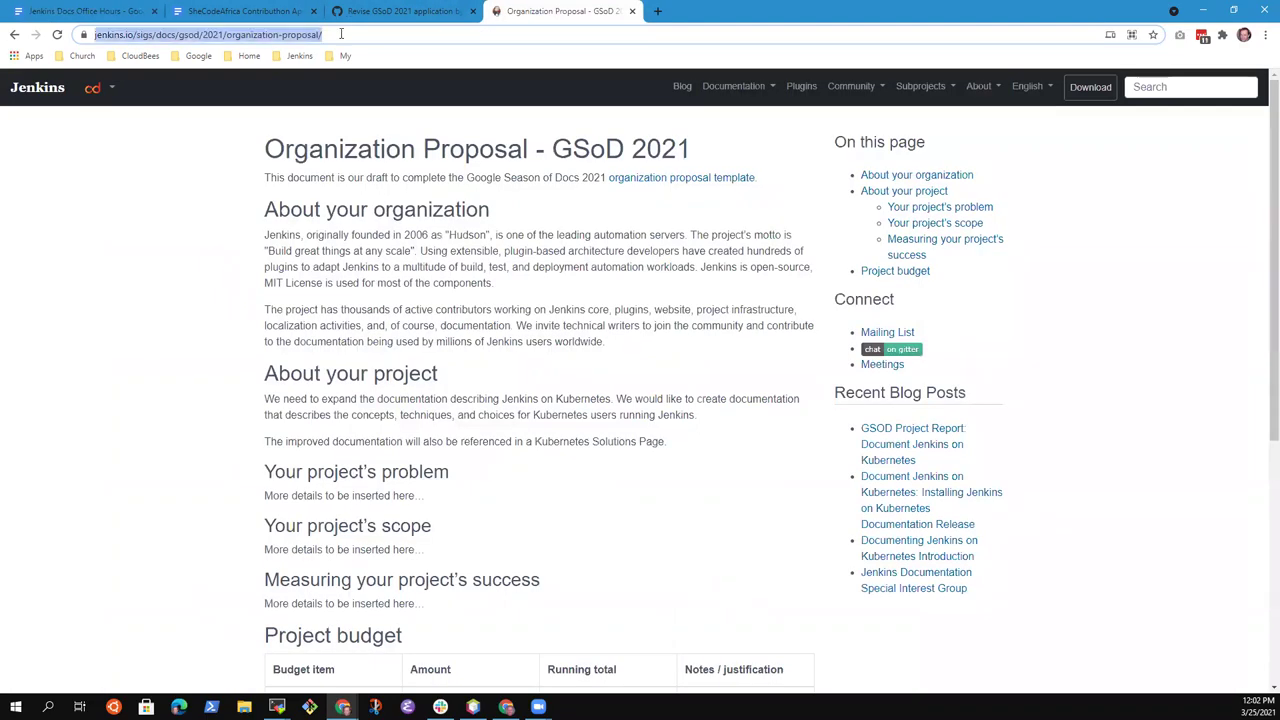
pyautogui.click(86, 12)
pyautogui.hotkey('ctrl', 'Left')
pyautogui.hotkey('ctrl', 'Left')
pyautogui.write('Organization propo')
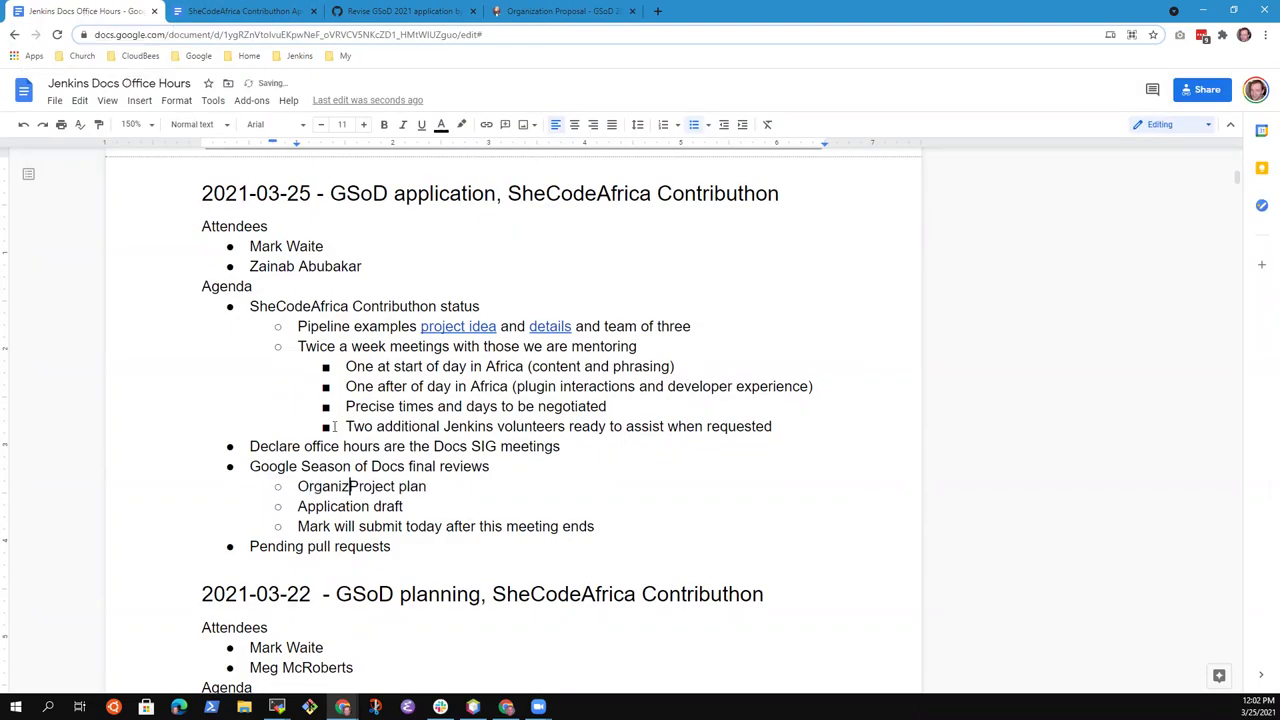
pyautogui.write('sal')
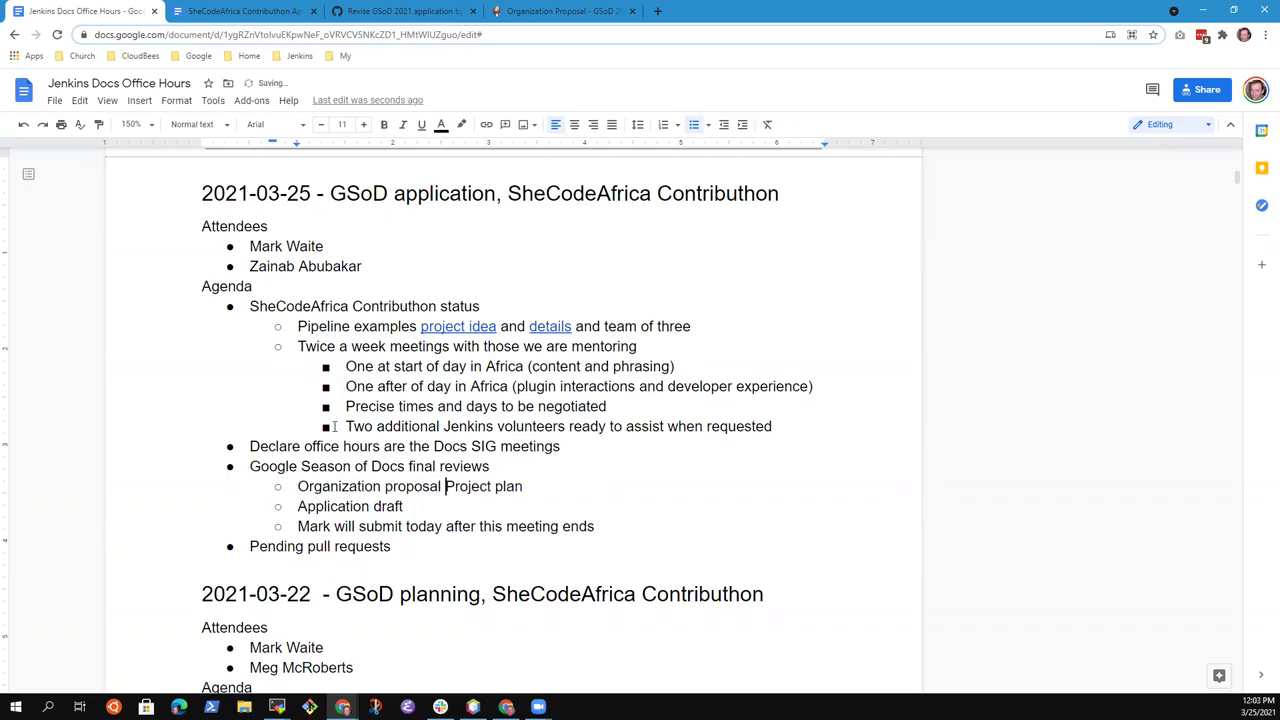
pyautogui.hotkey('shift', 'Home')
pyautogui.hotkey('ctrl', 'k')
pyautogui.hotkey('ctrl', 'v')
pyautogui.press('Return')
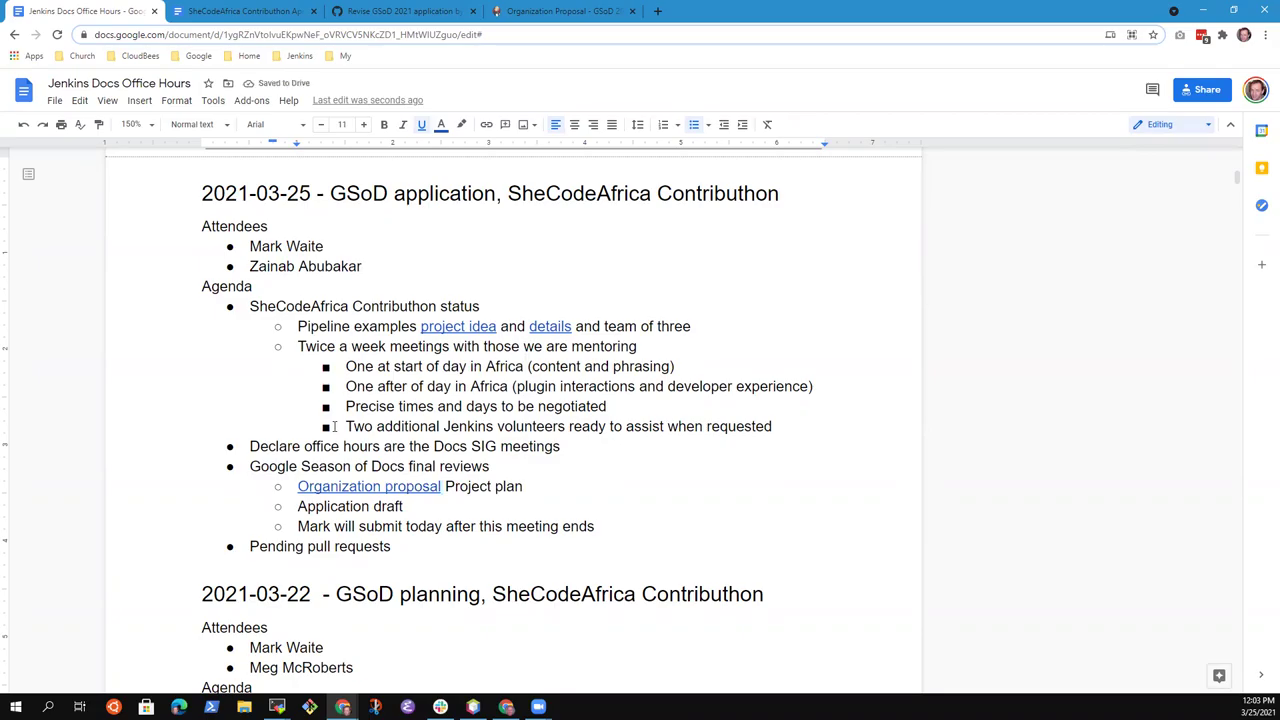
pyautogui.hotkey('shift', 'End')
pyautogui.press('BackSpace')
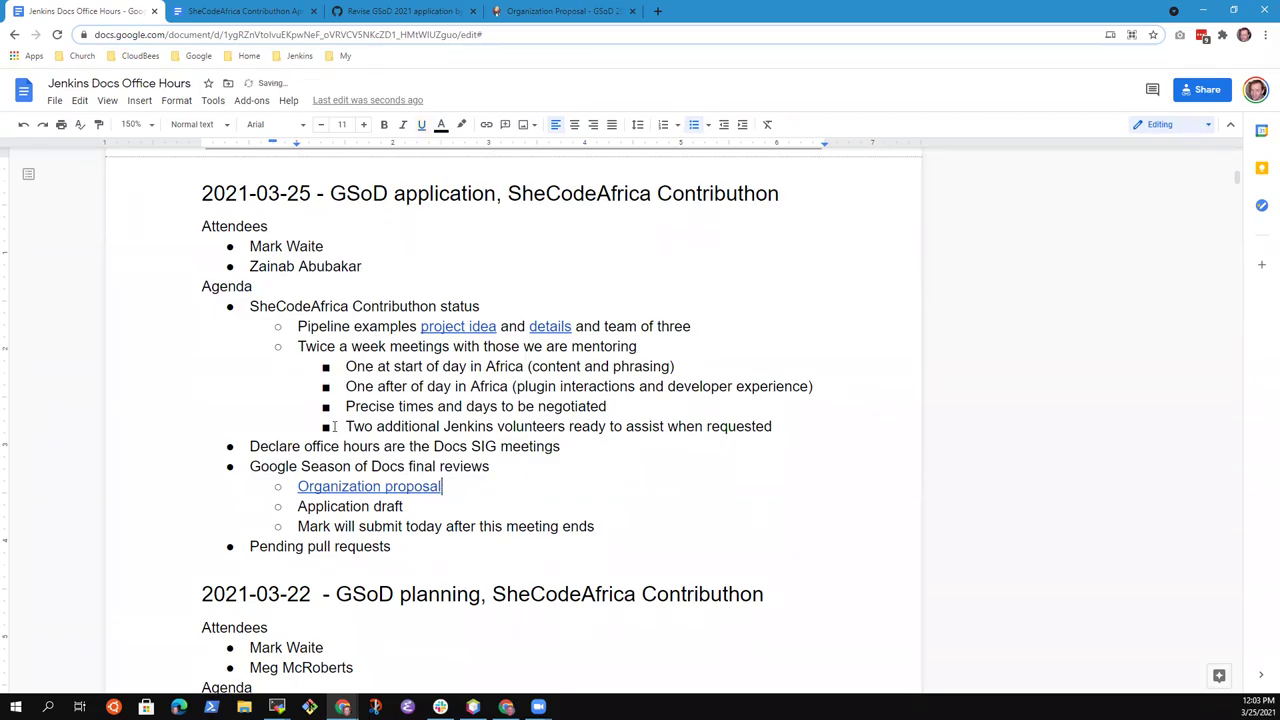
# Add an indented sub-bullet under Pending pull requests: 'Kubernetes change proposed to publish as work in progress'
pyautogui.press('Down')
pyautogui.press('Return')
pyautogui.press('Tab')
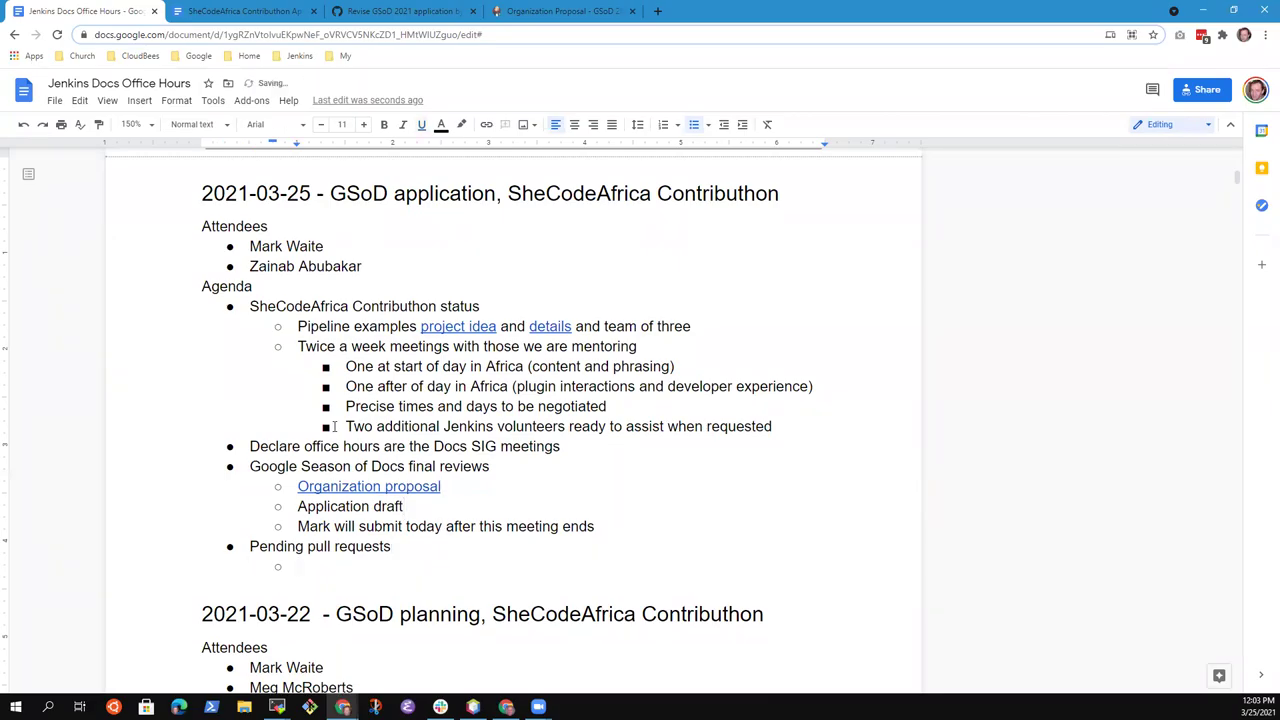
pyautogui.write('Kubernetes change po')
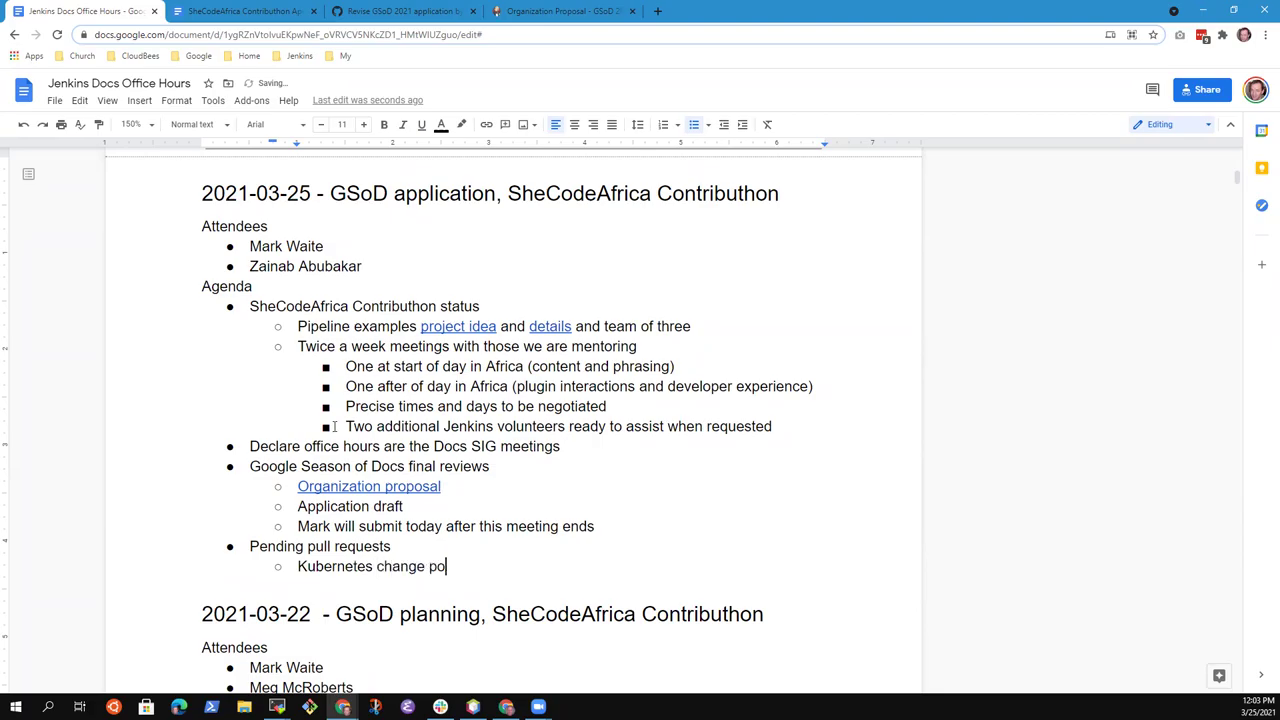
pyautogui.press('BackSpace')
pyautogui.write('ropo')
pyautogui.press('BackSpace')
pyautogui.press('BackSpace')
pyautogui.press('BackSpace')
pyautogui.write('p')
pyautogui.press('BackSpace')
pyautogui.write('oposed to publish')
pyautogui.press('BackSpace')
pyautogui.press('BackSpace')
pyautogui.press('BackSpace')
pyautogui.press('BackSpace')
pyautogui.write('kl')
pyautogui.press('BackSpace')
pyautogui.press('BackSpace')
pyautogui.write('lish as ')
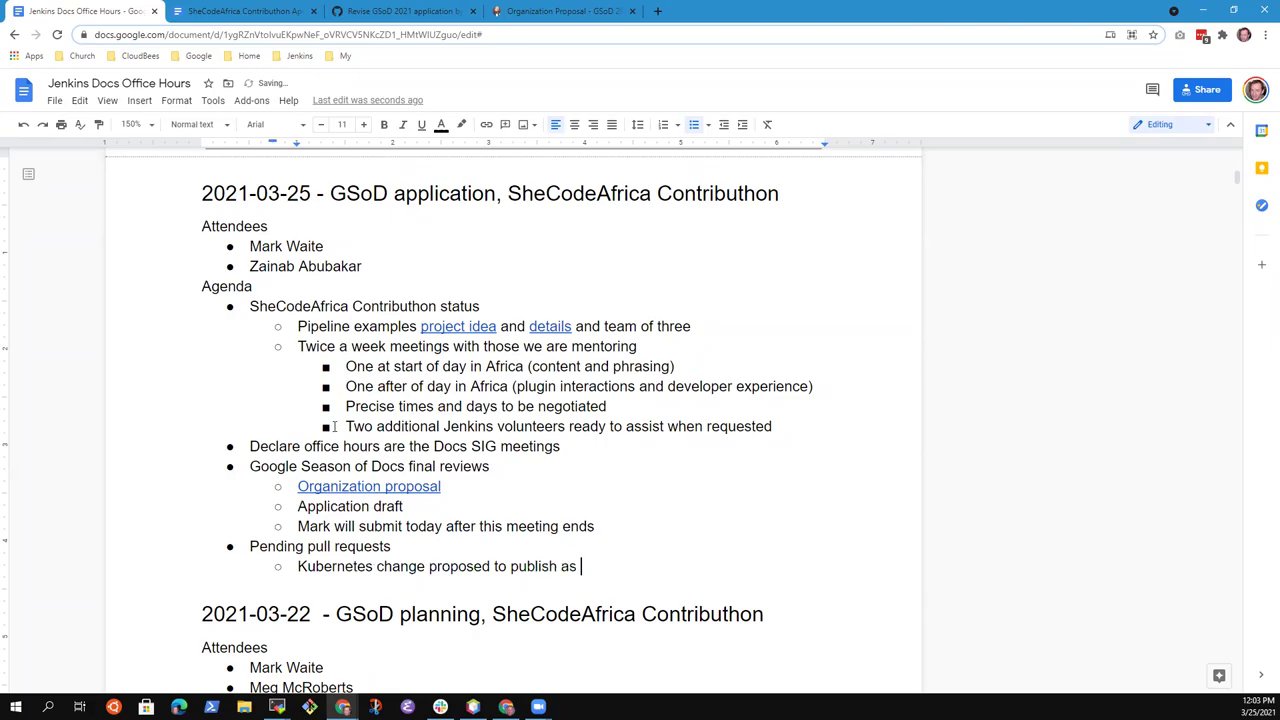
pyautogui.write('work in progress')
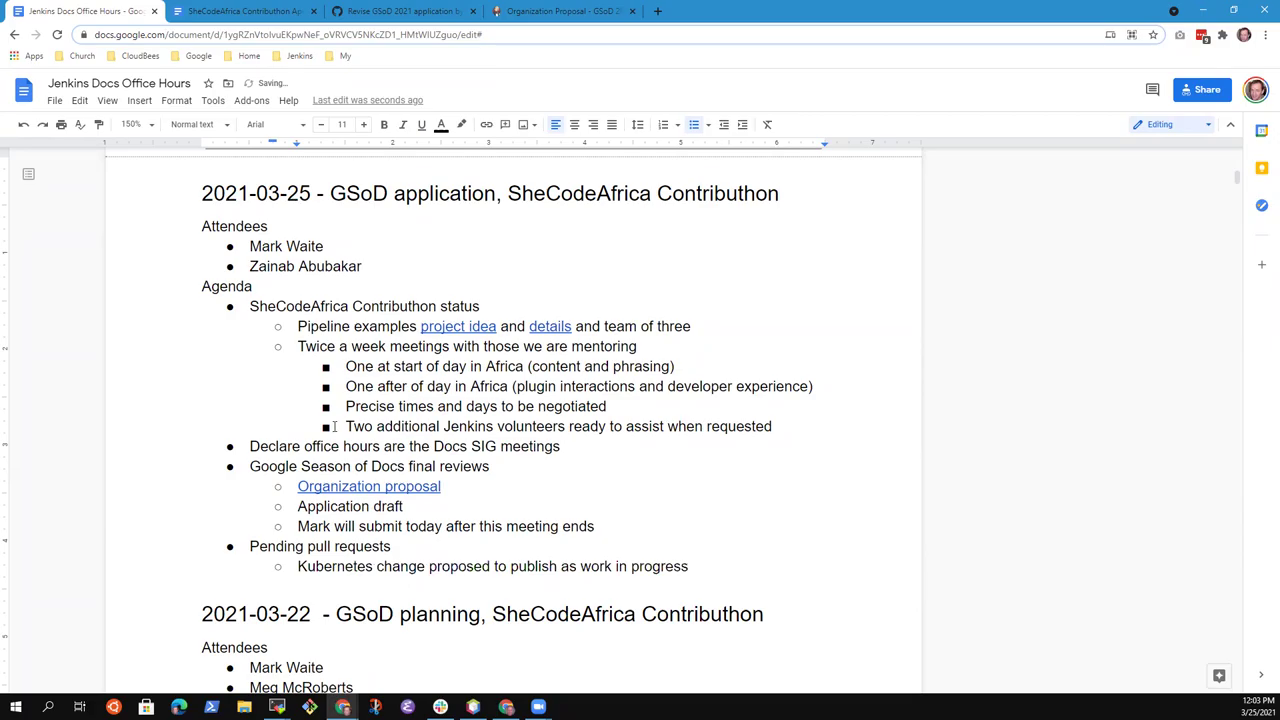
pyautogui.press('Up')
pyautogui.press('Up')
pyautogui.press('Up')
pyautogui.press('Up')
pyautogui.press('Up')
pyautogui.press('Up')
pyautogui.press('Up')
pyautogui.press('Down')
pyautogui.press('Down')
pyautogui.press('Down')
pyautogui.press('Down')
pyautogui.press('Down')
pyautogui.press('Up')
pyautogui.press('Up')
pyautogui.press('Up')
pyautogui.press('Up')
pyautogui.press('Up')
pyautogui.press('Up')
pyautogui.press('Up')
pyautogui.press('Up')
# Insert a sub-bullet above Pipeline examples: 'Concluded application phase - 100+ applicants that want to contribute'
pyautogui.hotkey('shift', 'Home')
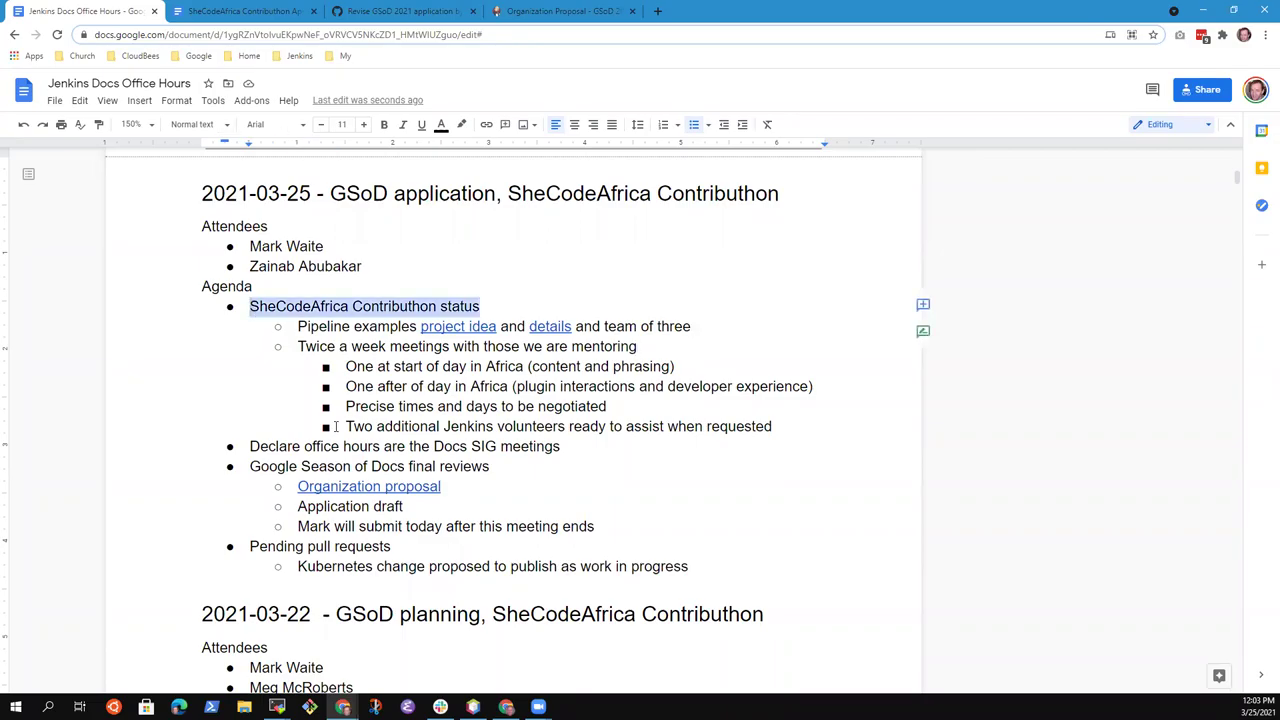
pyautogui.press('Down')
pyautogui.press('Home')
pyautogui.press('Return')
pyautogui.press('Up')
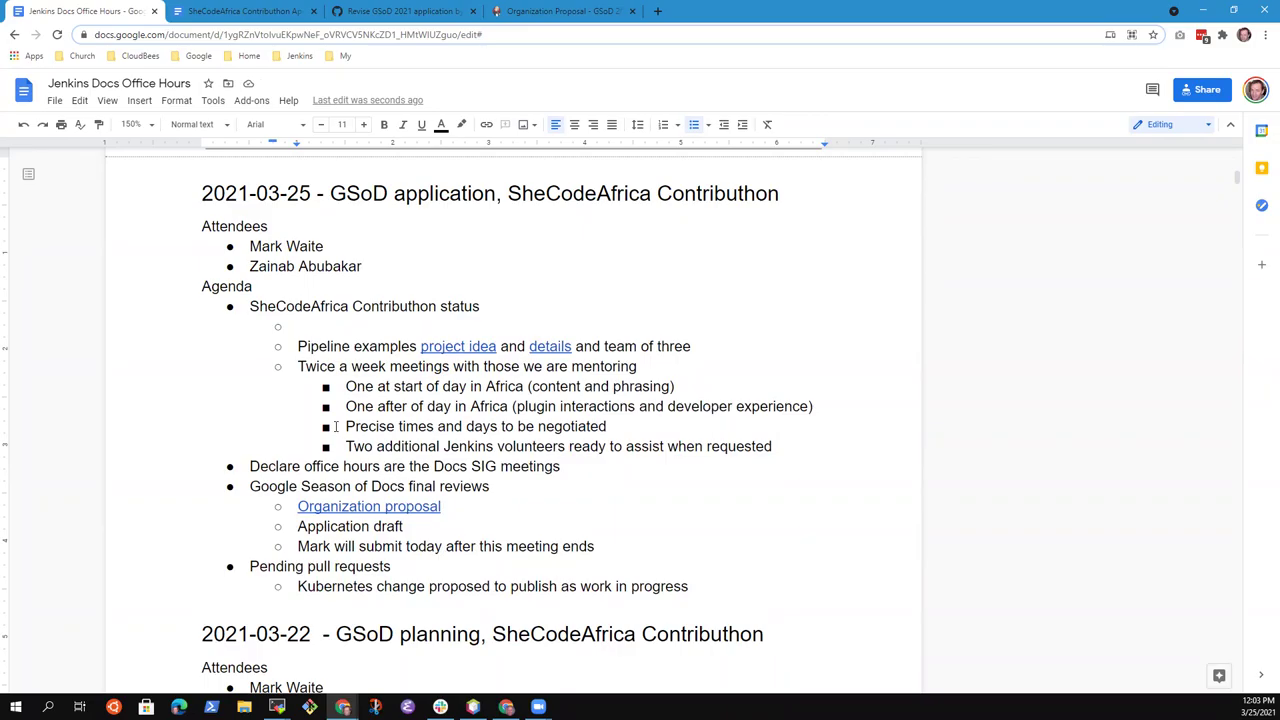
pyautogui.write('Concluded application phase - 100+ application')
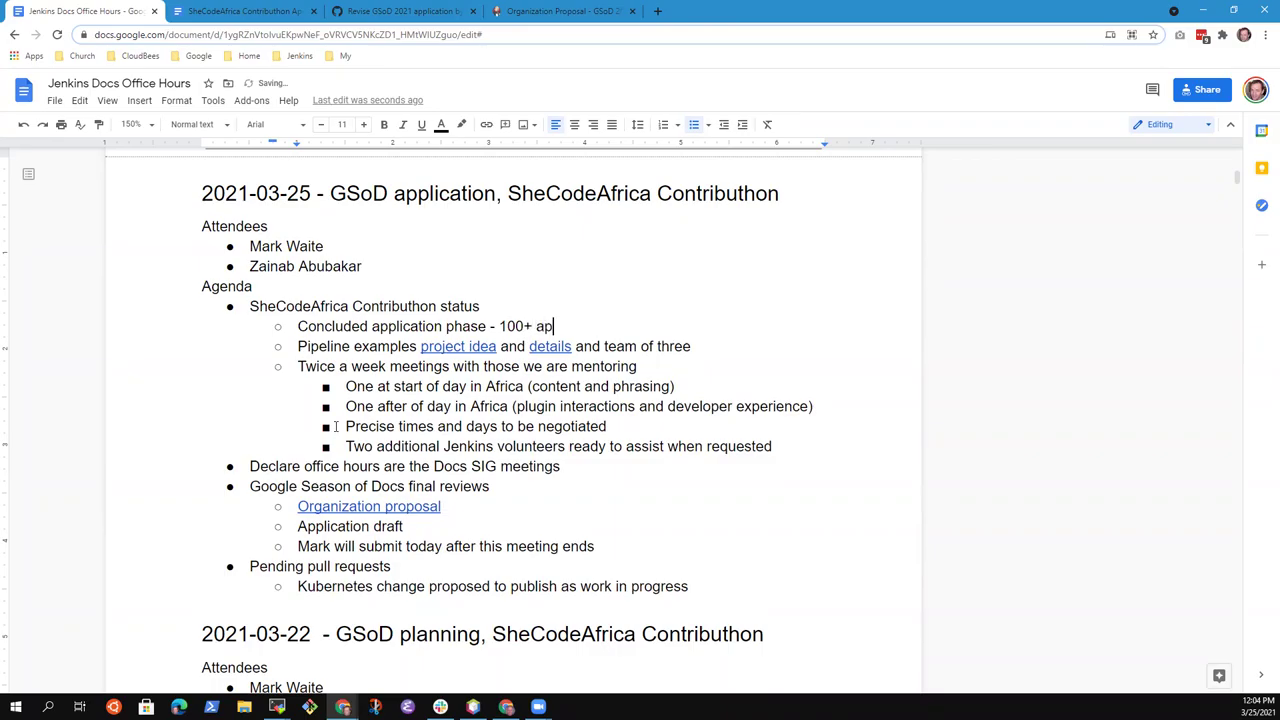
pyautogui.press('BackSpace')
pyautogui.press('BackSpace')
pyautogui.press('BackSpace')
pyautogui.write('nts that want to contri')
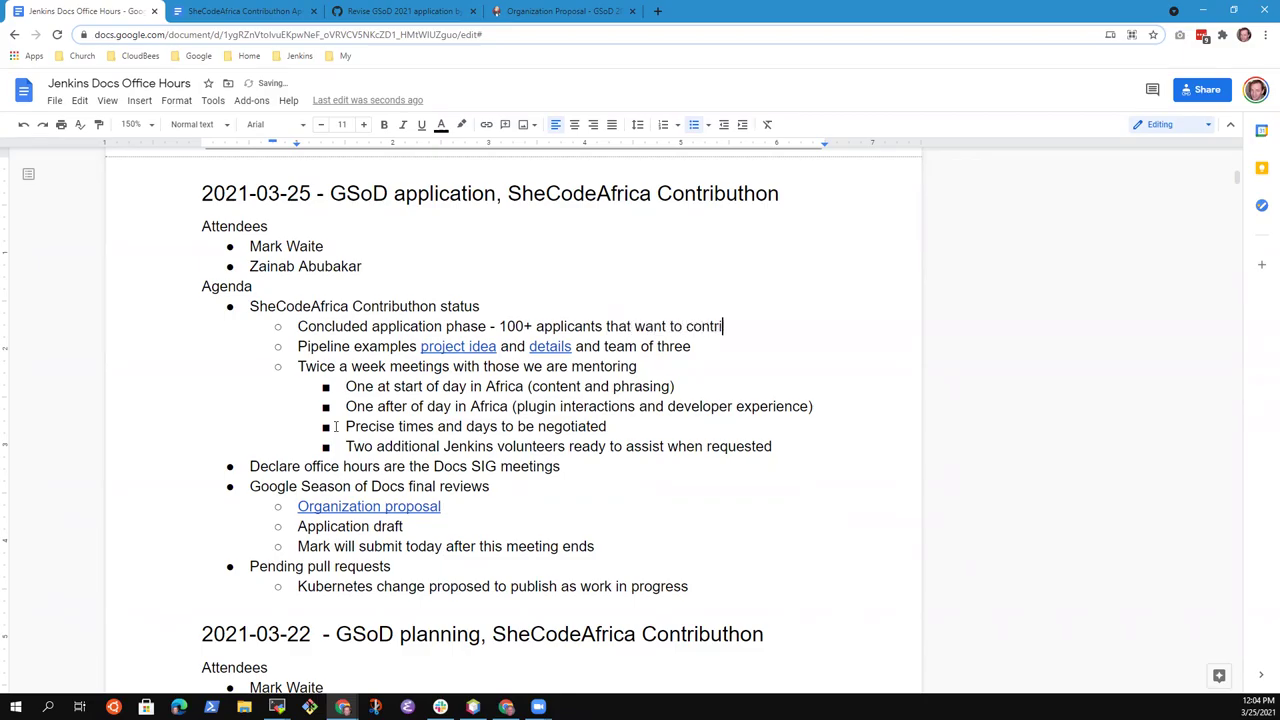
pyautogui.write('bute')
# Add deeper bullets 'Not enough projects to support the applications' and 'Can we add more participants to the Jenkins project?'
pyautogui.press('Return')
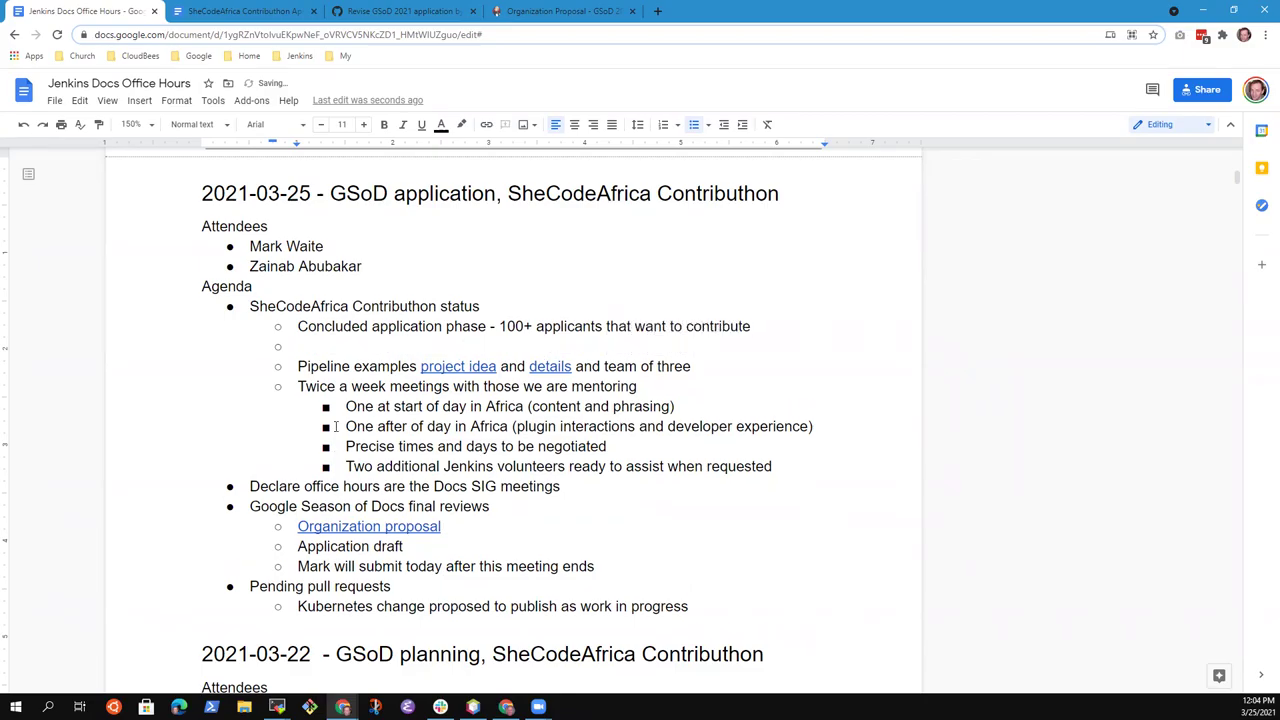
pyautogui.press('Tab')
pyautogui.write('Not enough pro')
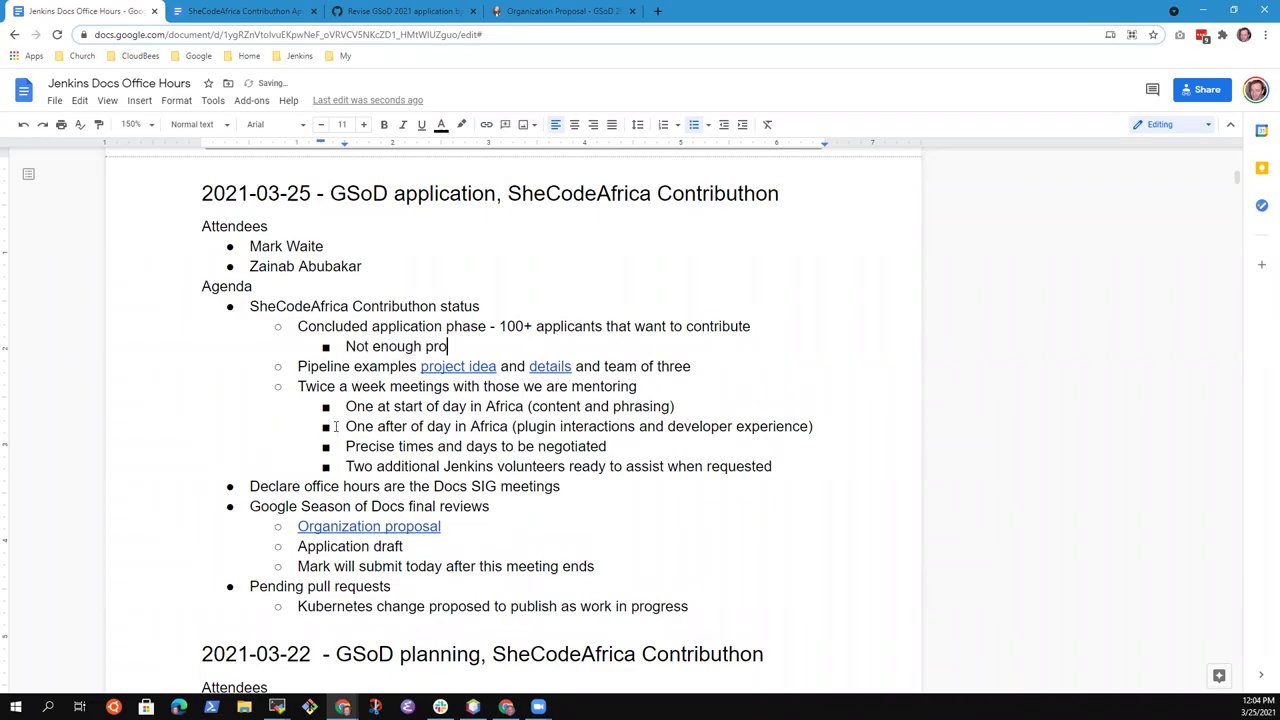
pyautogui.write('jects to support t')
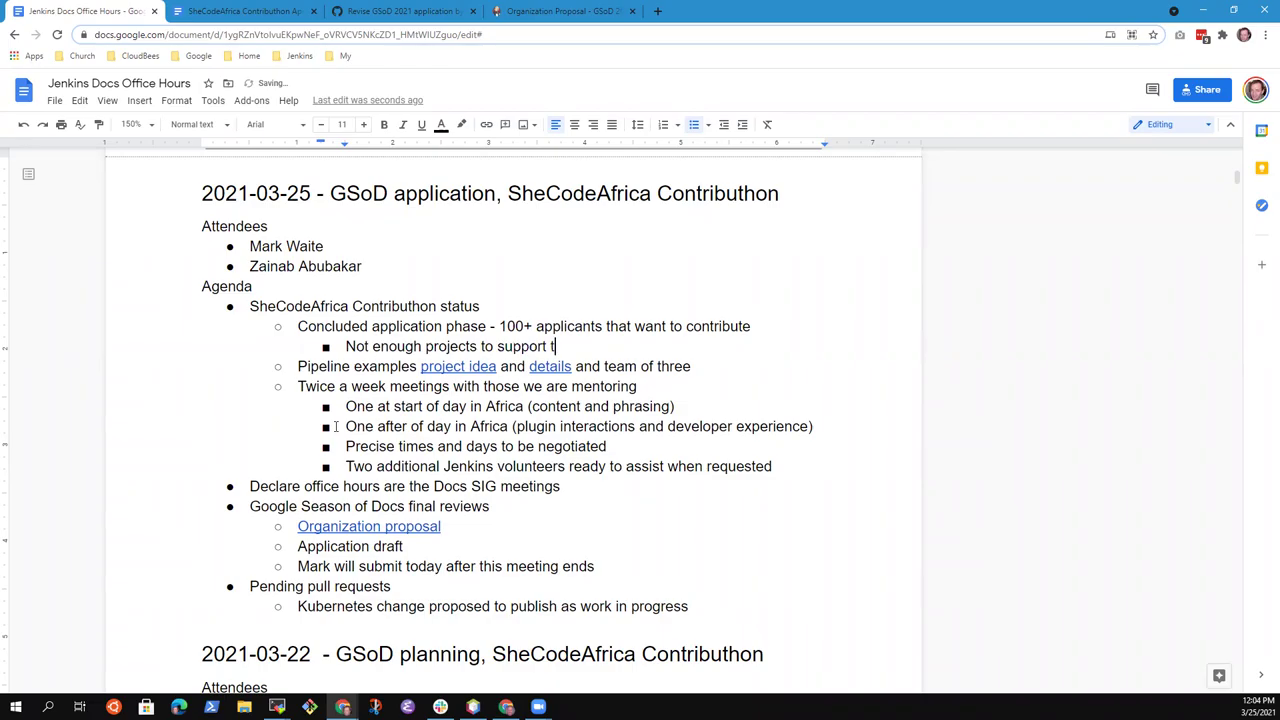
pyautogui.write('he applicat')
pyautogui.write('ions')
pyautogui.press('Return')
pyautogui.write('Can we ad')
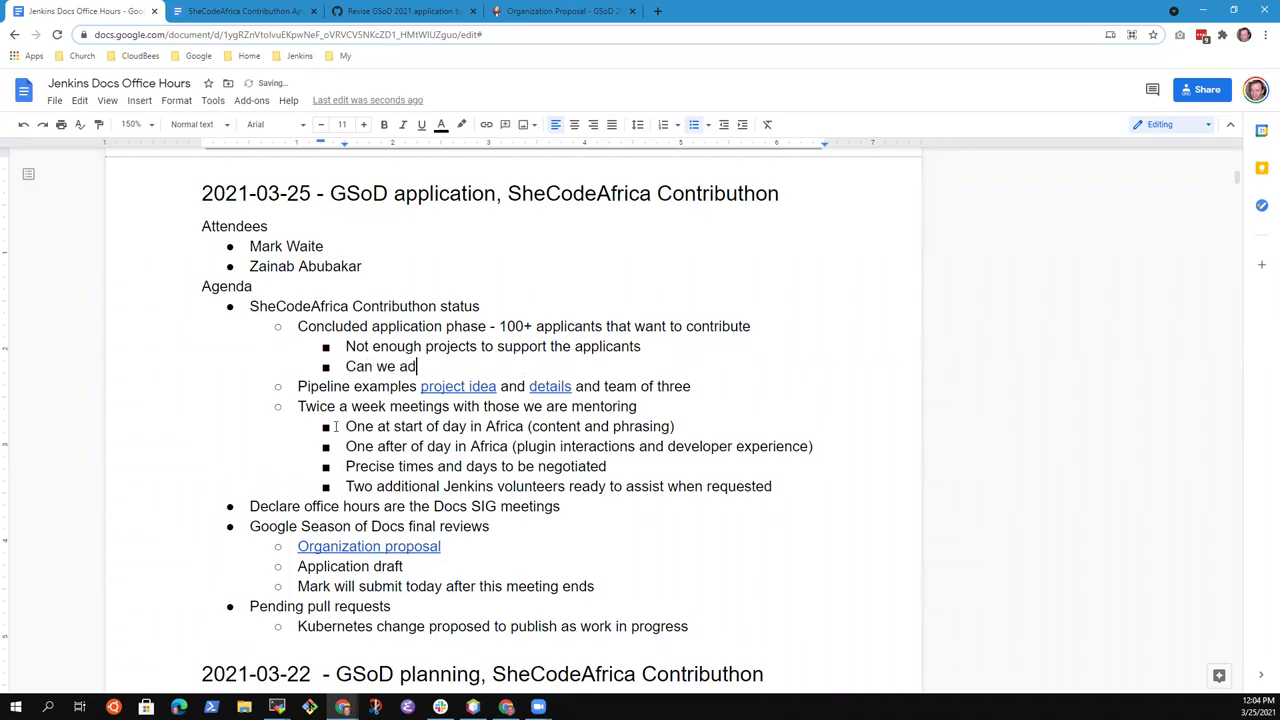
pyautogui.write('d more participants to the Jenkins project')
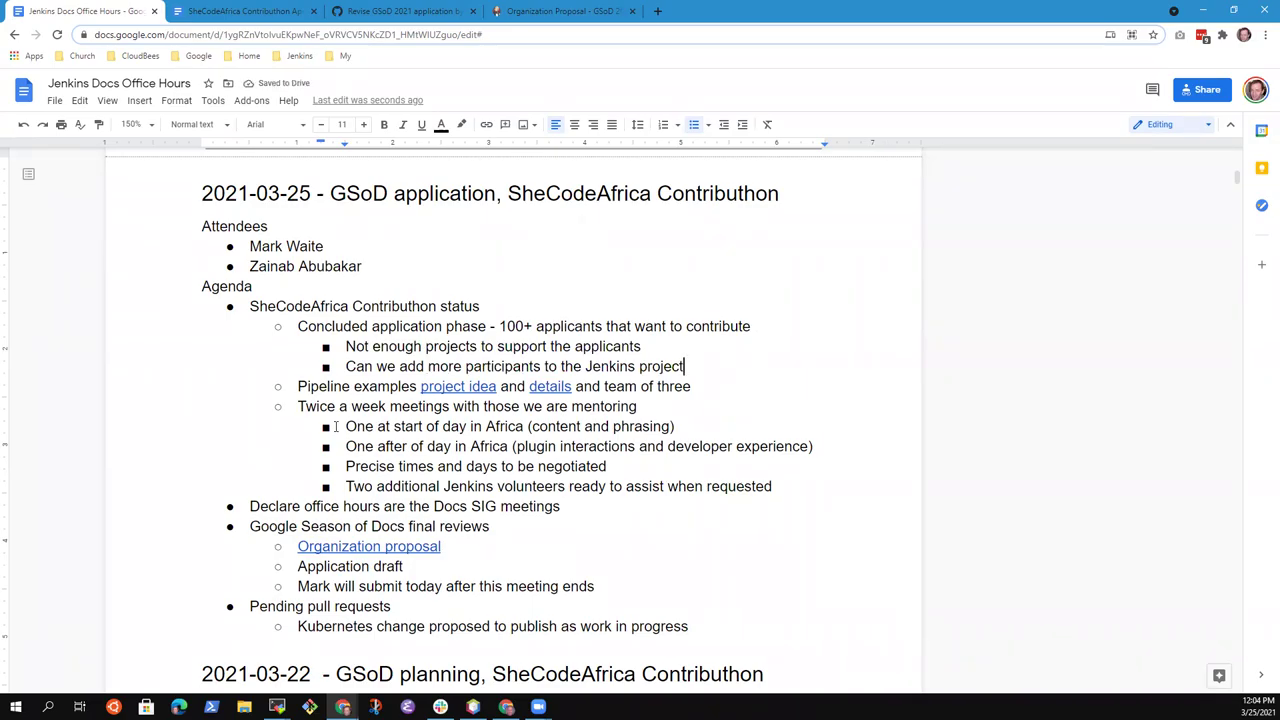
pyautogui.write('?')
# Add indented bullets for Terminology replacement in documentation and plugins, and Pipeline examples
pyautogui.press('Return')
pyautogui.press('Tab')
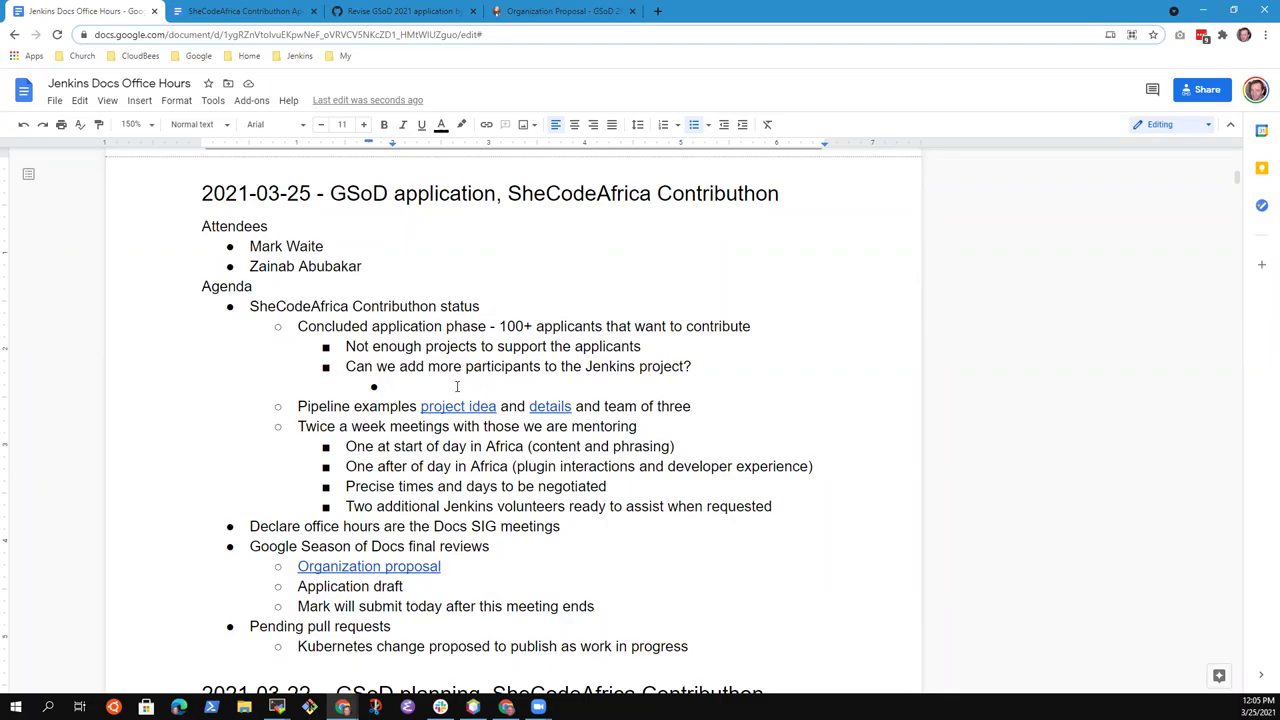
pyautogui.write('Terminology replace')
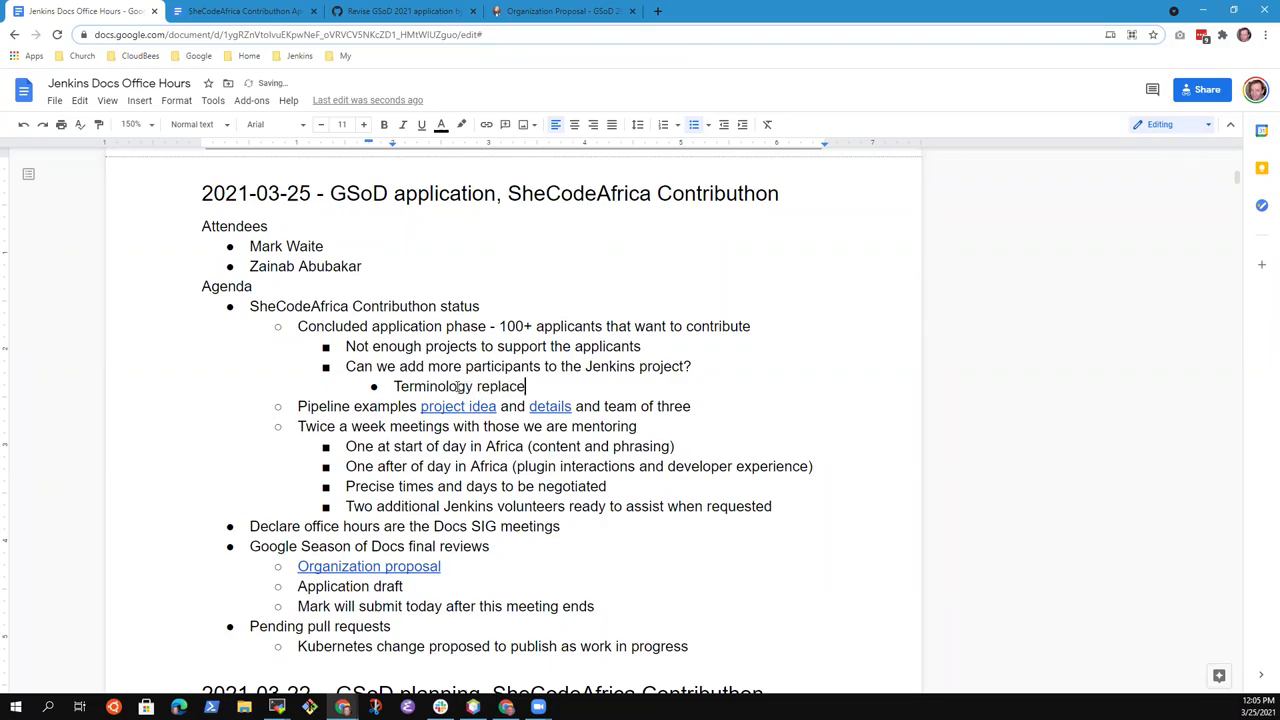
pyautogui.write('ment in plugins')
pyautogui.hotkey('ctrl', 'BackSpace')
pyautogui.write('documenta')
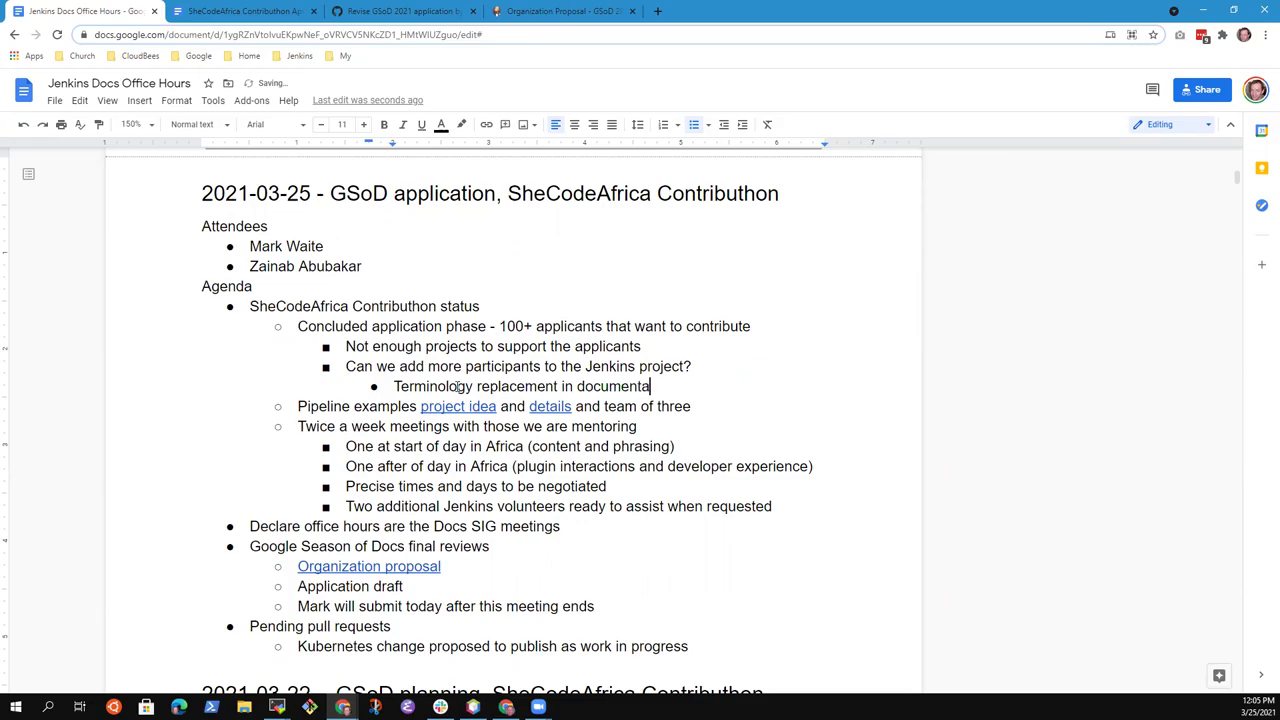
pyautogui.write('ion and plugins')
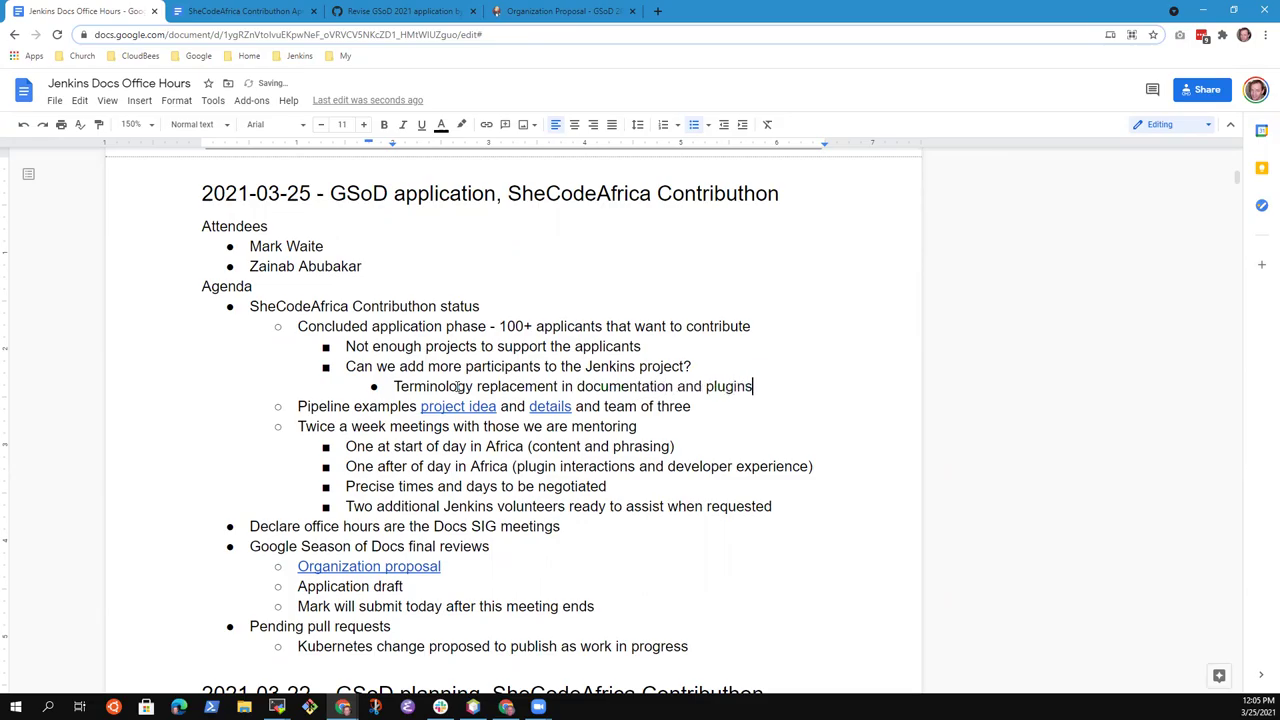
pyautogui.hotkey('ctrl', 'BackSpace')
pyautogui.write('plugins')
pyautogui.press('Return')
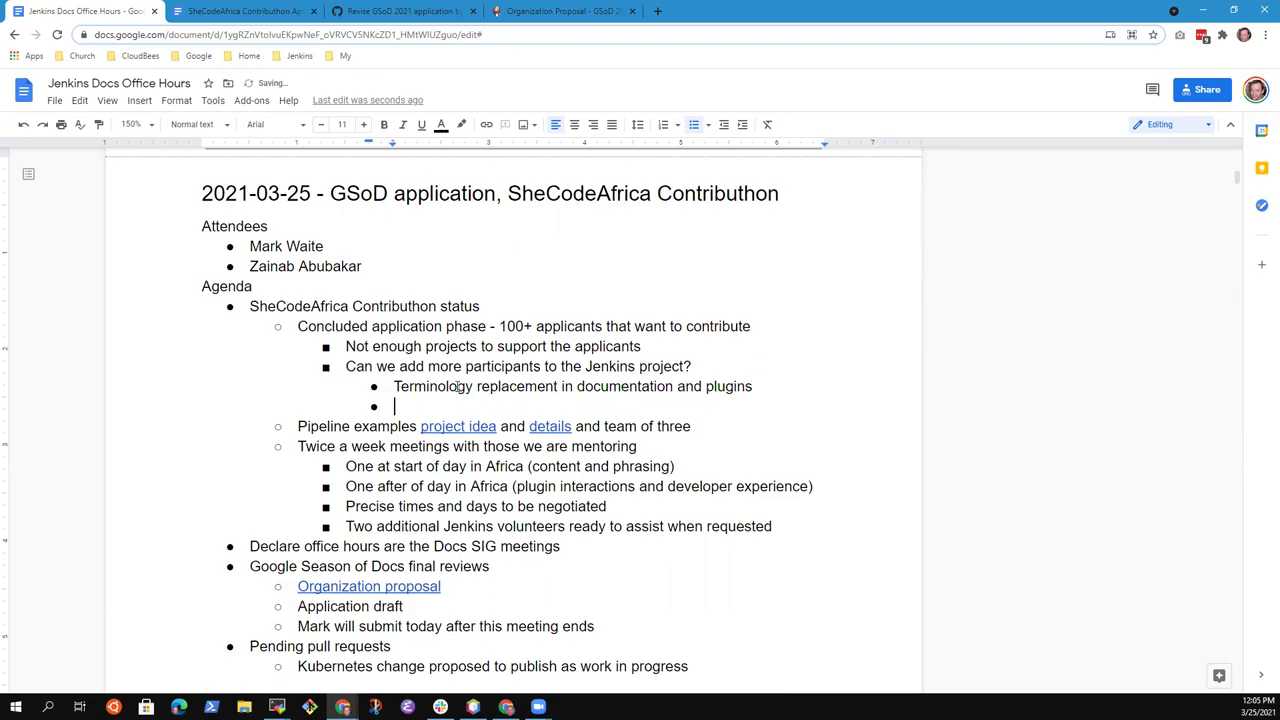
pyautogui.write('OP')
pyautogui.press('BackSpace')
pyautogui.press('BackSpace')
pyautogui.write('Pipeline examples add more participants ')
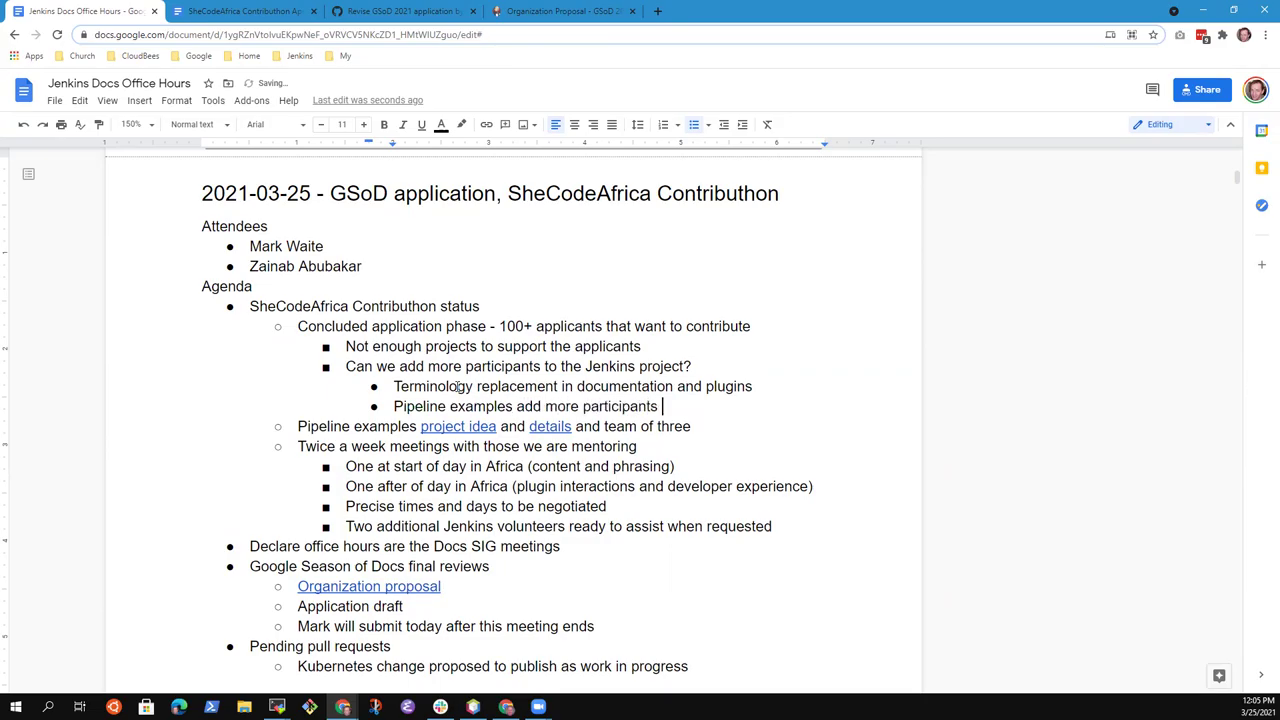
pyautogui.write('on the same')
# Move the Pipeline examples bullet above the Terminology bullet
pyautogui.hotkey('shift', 'End')
pyautogui.hotkey('ctrl', 'x')
pyautogui.press('Up')
pyautogui.press('Return')
pyautogui.press('Up')
pyautogui.hotkey('ctrl', 'v')
pyautogui.hotkey('shift', 'End')
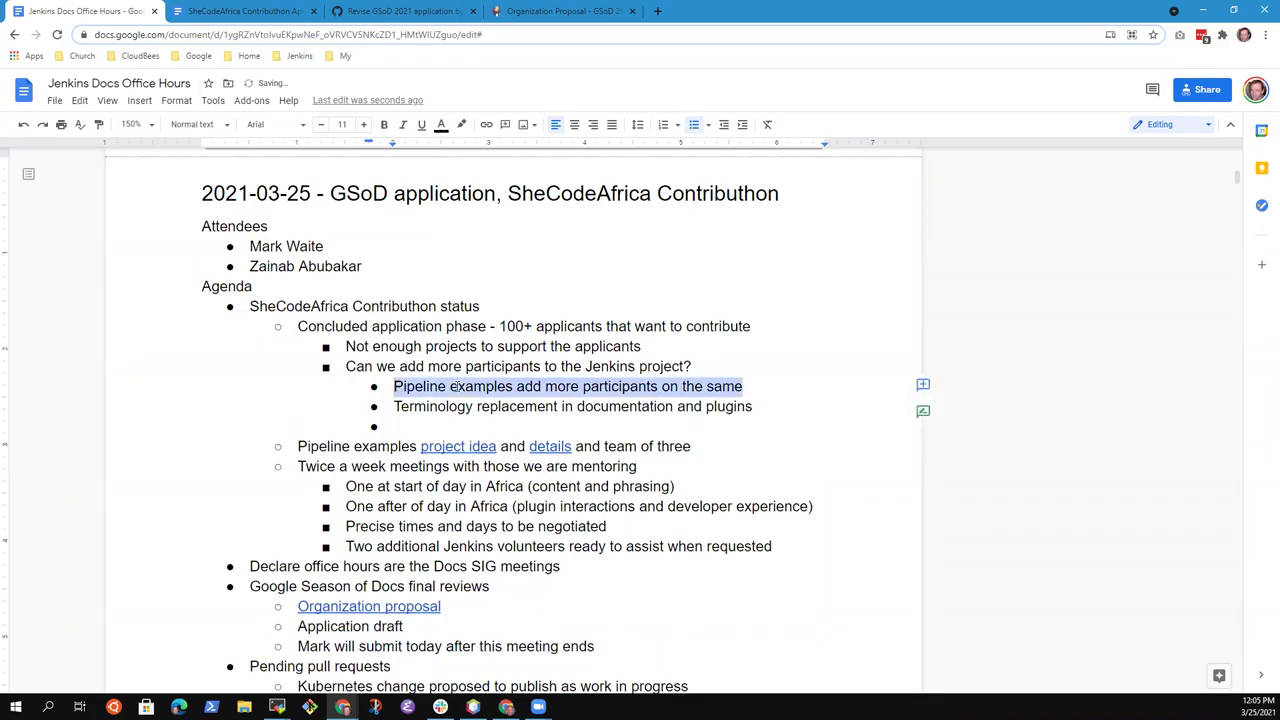
pyautogui.press('End')
pyautogui.press('Home')
pyautogui.hotkey('shift', 'End')
pyautogui.press('End')
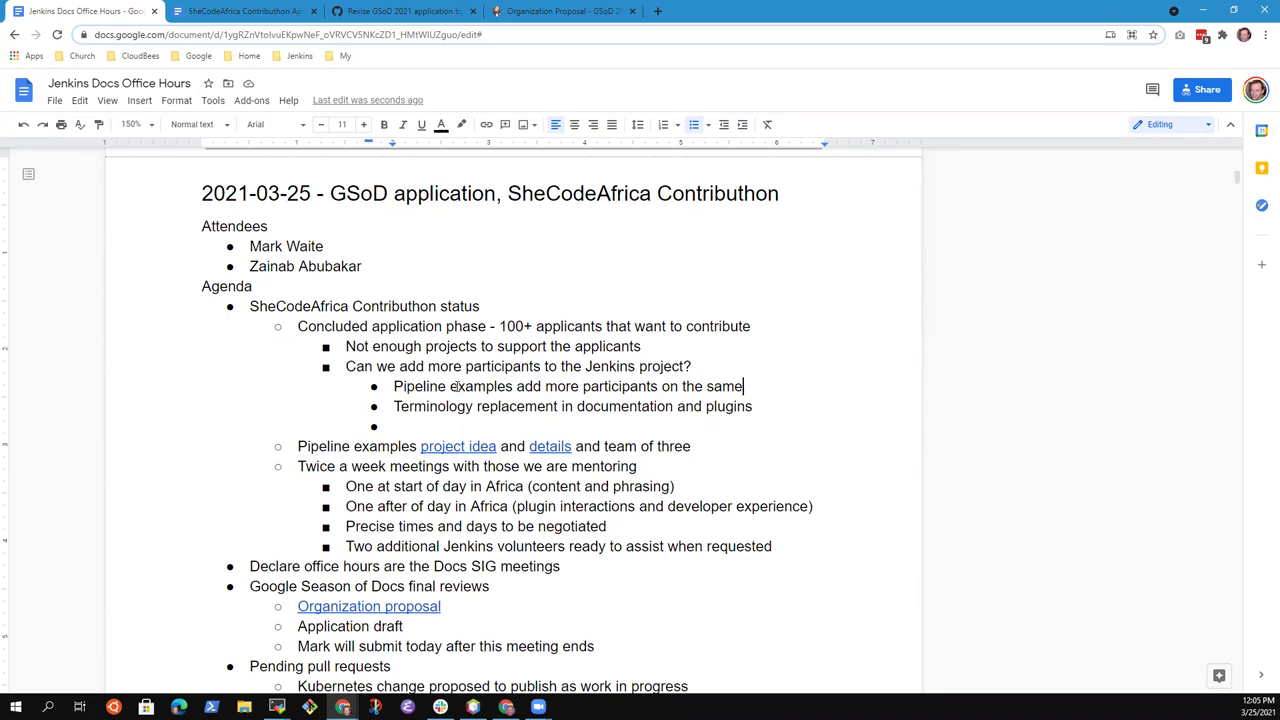
# Add a sub-bullet under Pipeline examples: 'Currently plan for 3, could increase to'
pyautogui.press('Return')
pyautogui.press('Tab')
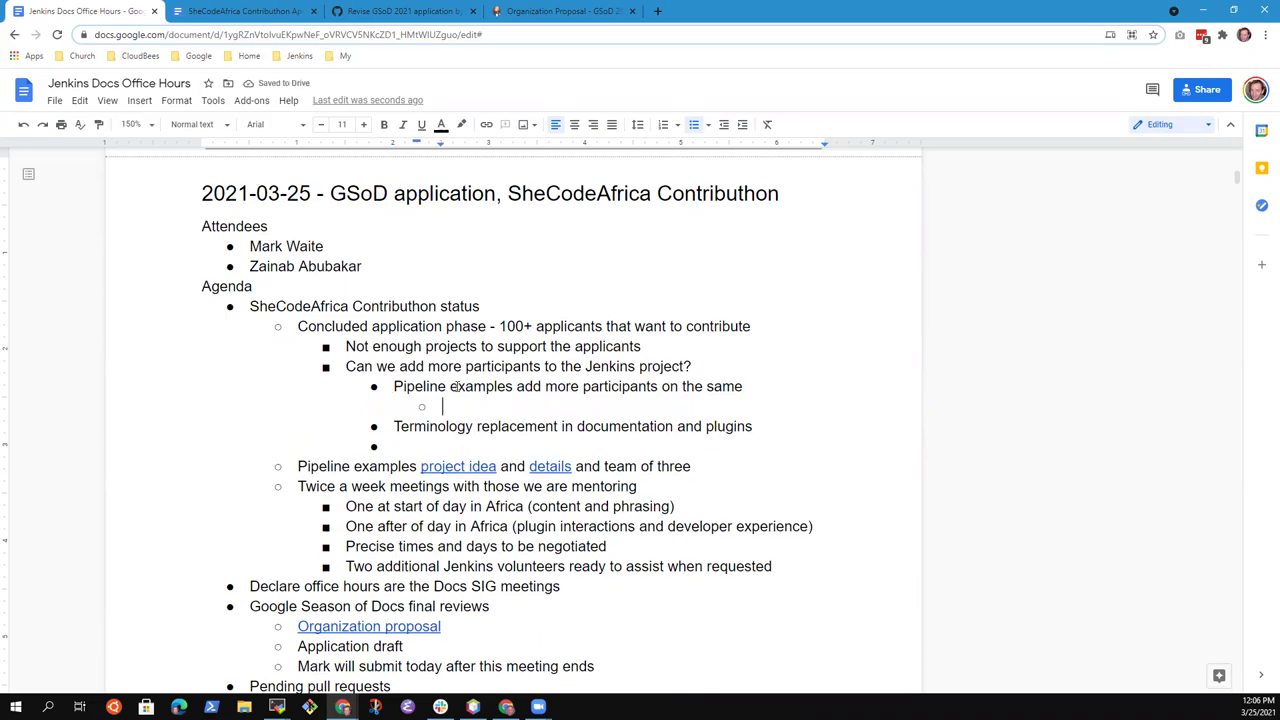
pyautogui.write('Currently pl')
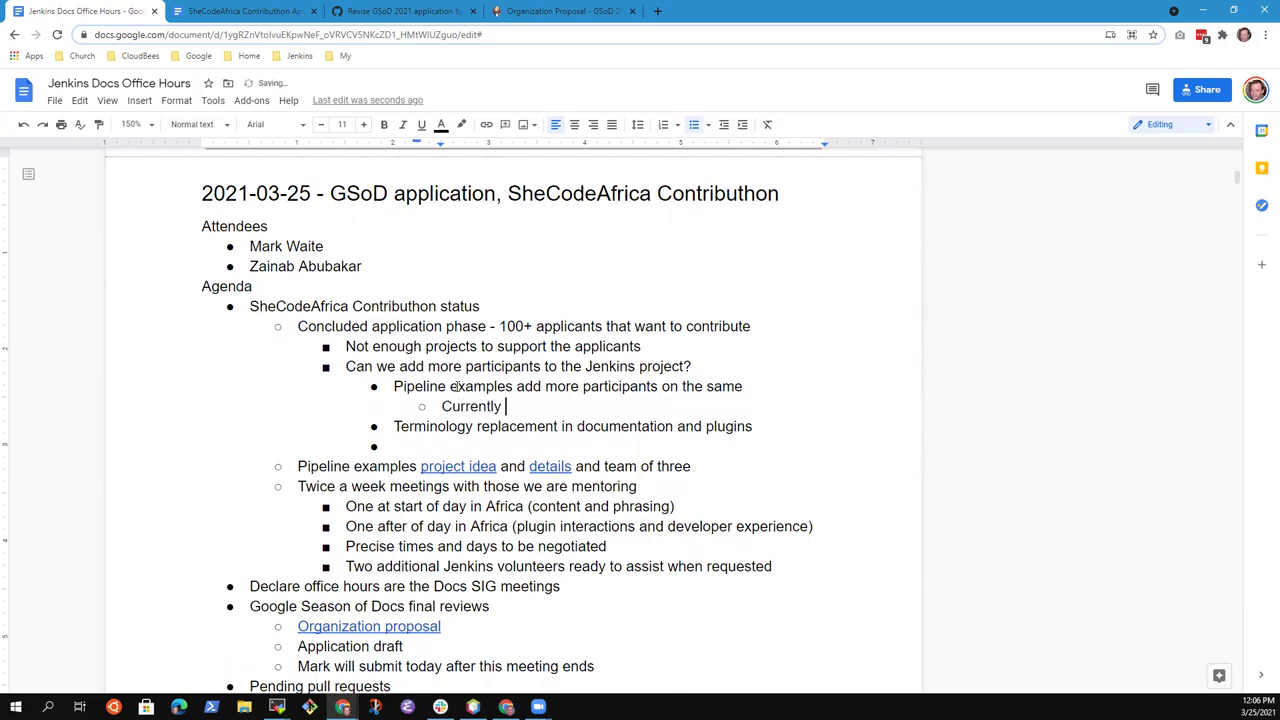
pyautogui.write('an for 3, could increase to')
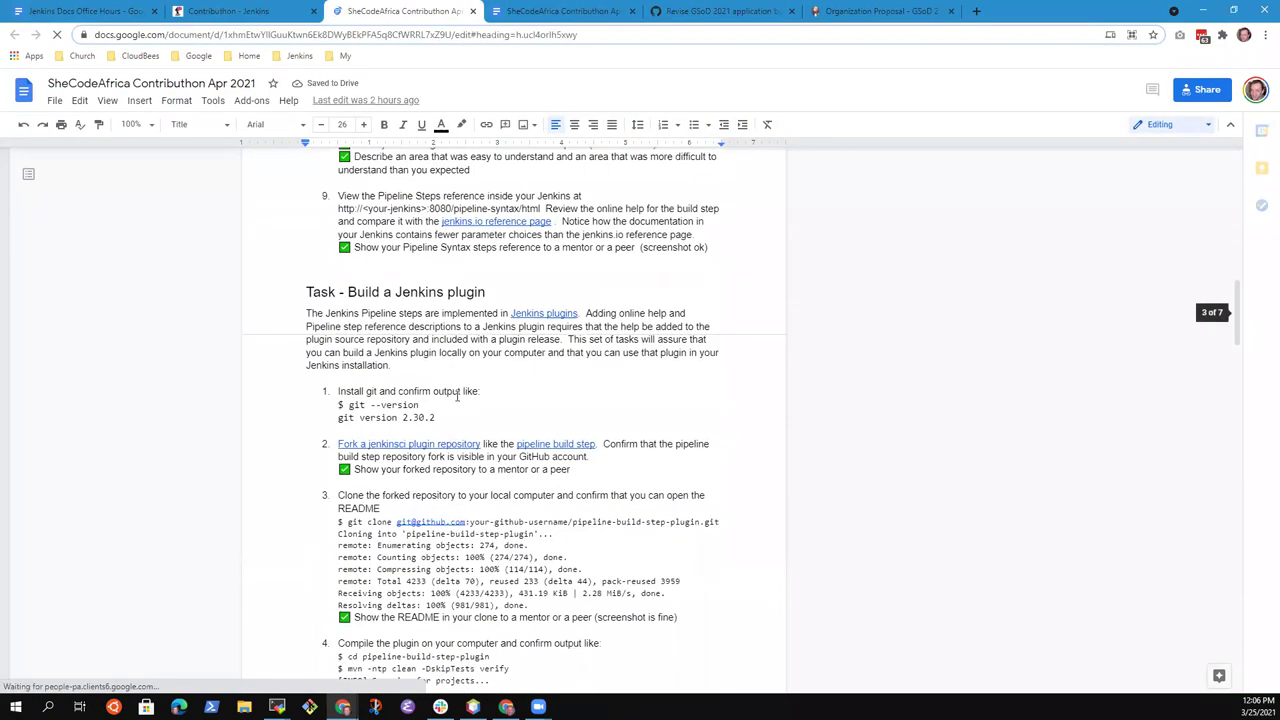
# Scroll the SheCodeAfrica Contribution document down and back up to the 'Task - Insert missing Pipeline help' section
pyautogui.scroll(-15, 460, 400)
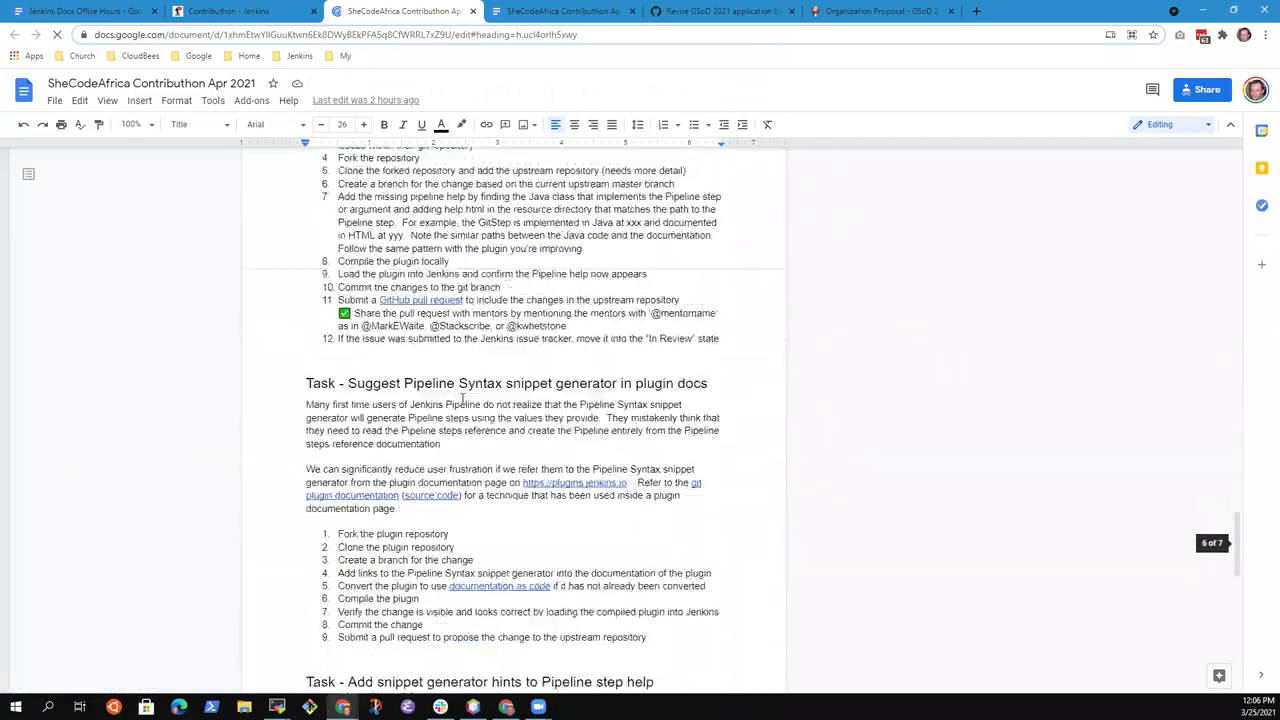
pyautogui.scroll(-4, 462, 402)
pyautogui.scroll(3, 460, 400)
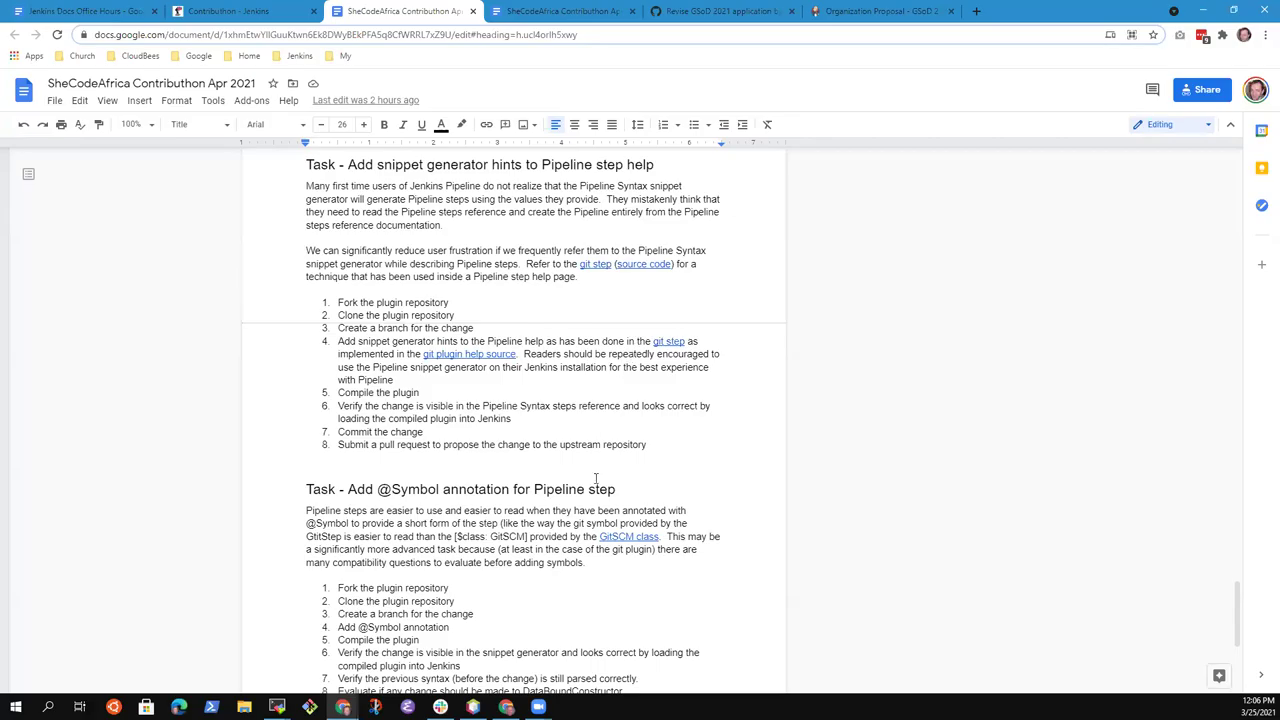
pyautogui.scroll(-3, 630, 500)
pyautogui.scroll(8, 618, 491)
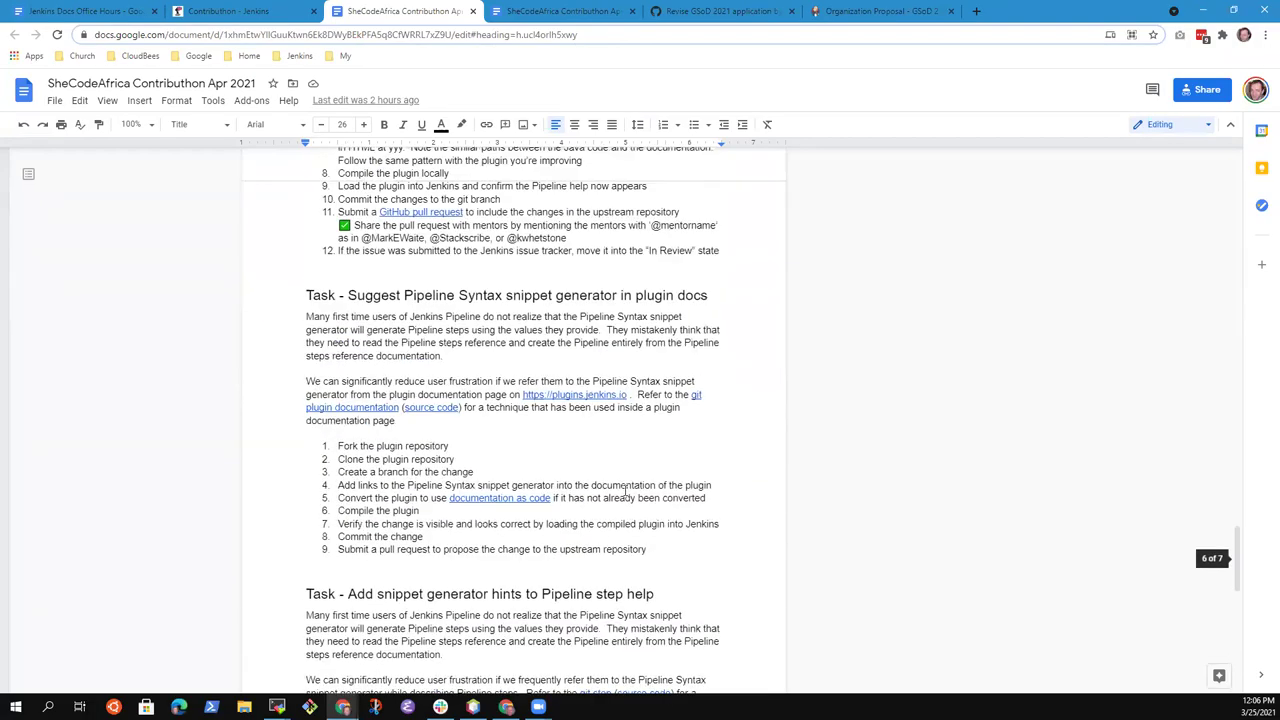
pyautogui.scroll(5, 407, 465)
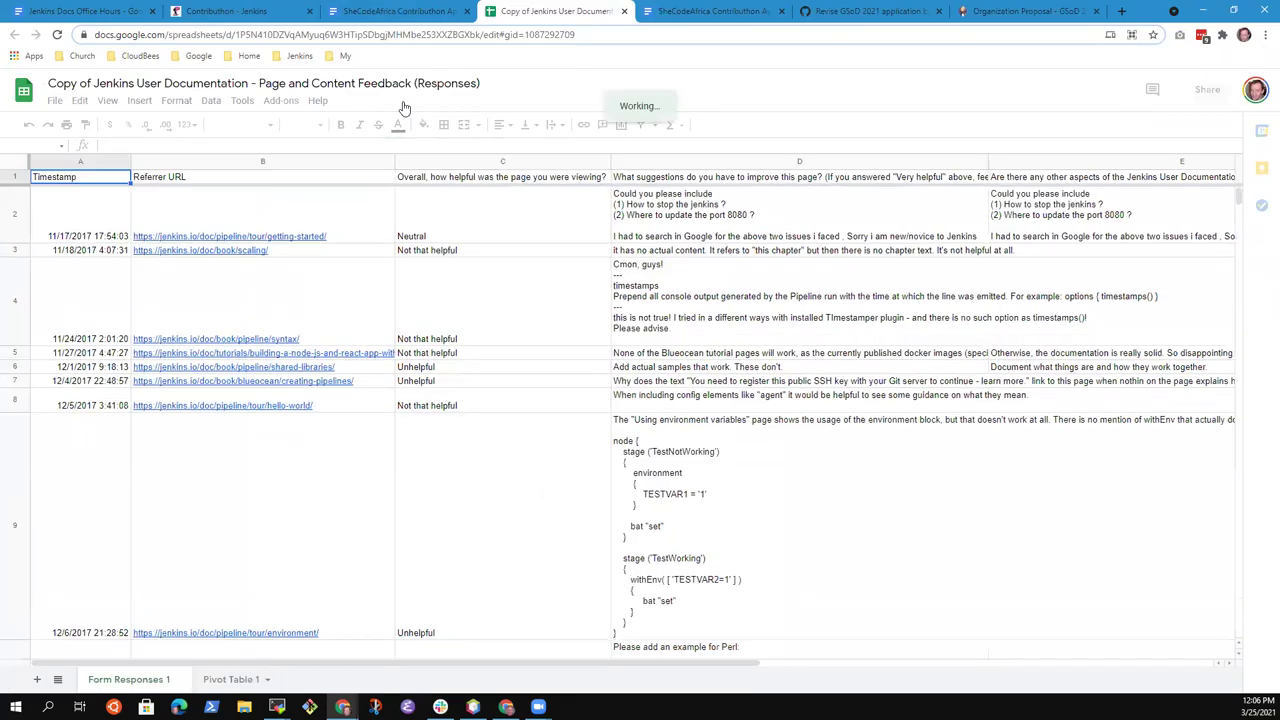
# On Pivot Table 1, jump to the Grand Total row and select column G totals (G98:G106) to view their sum
pyautogui.click(230, 679)
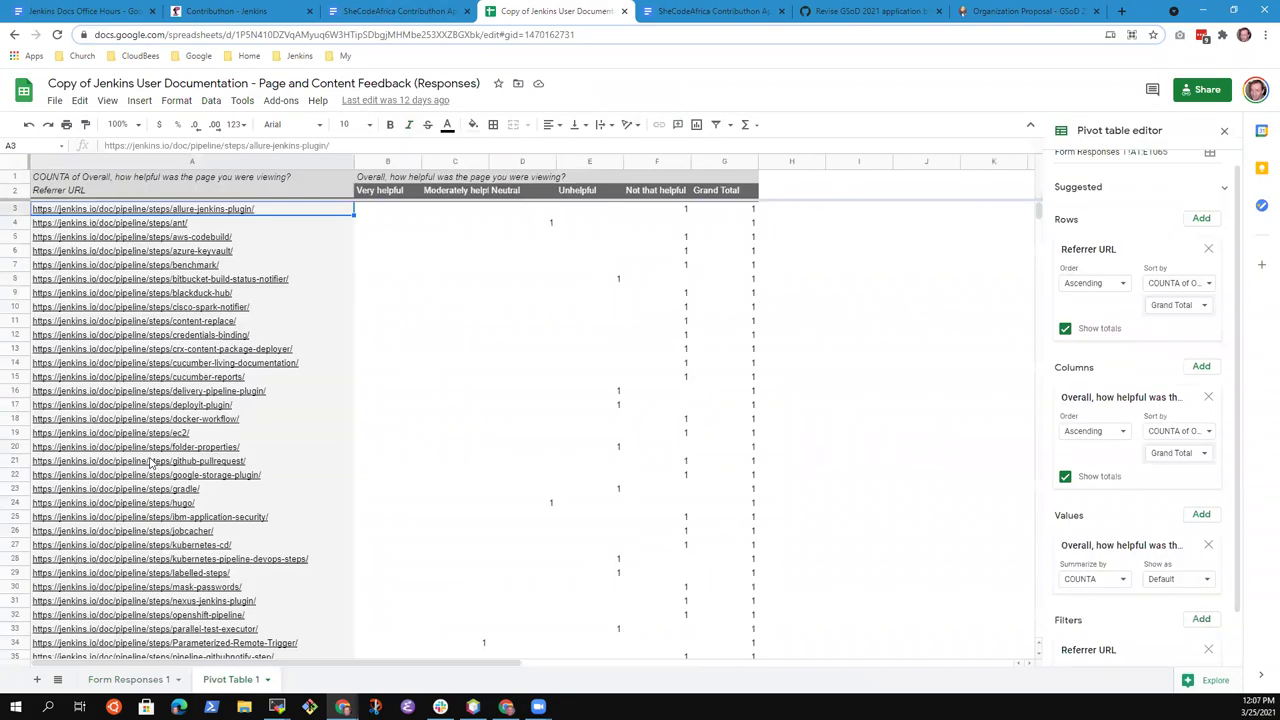
pyautogui.hotkey('ctrl', 'Down')
pyautogui.press('Right')
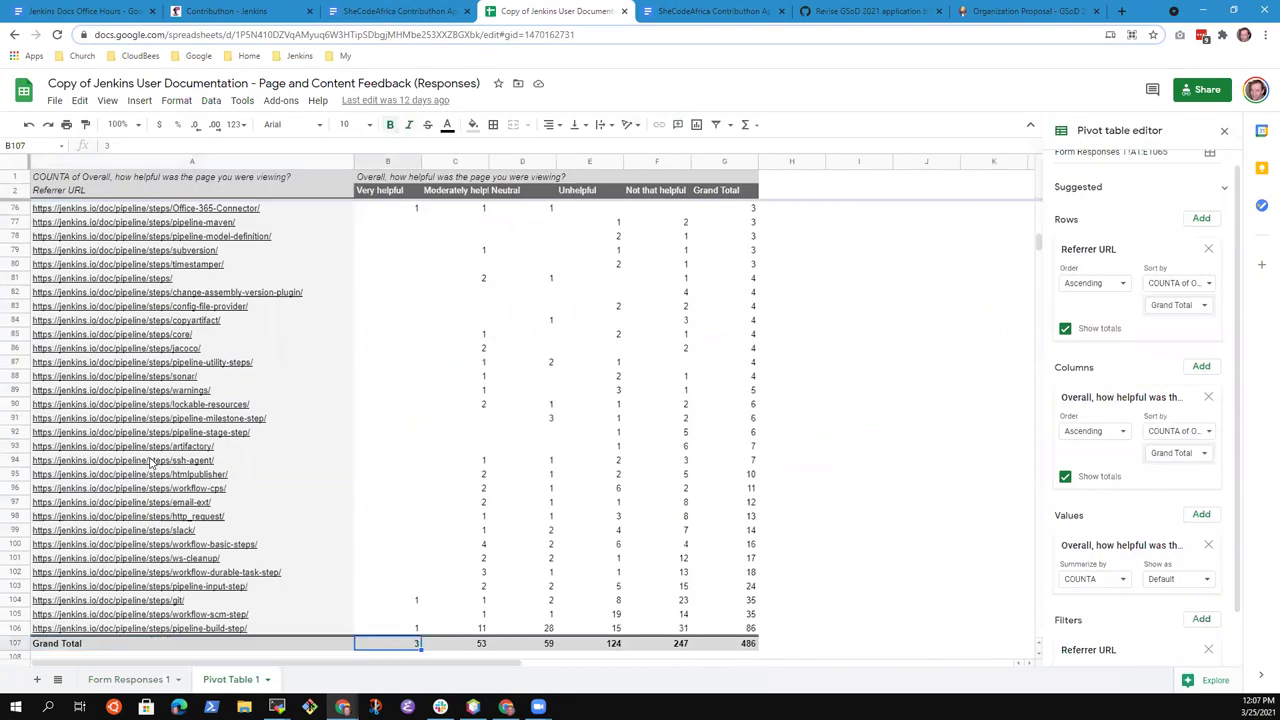
pyautogui.click(736, 632)
pyautogui.moveTo(736, 635); pyautogui.dragTo(725, 482)
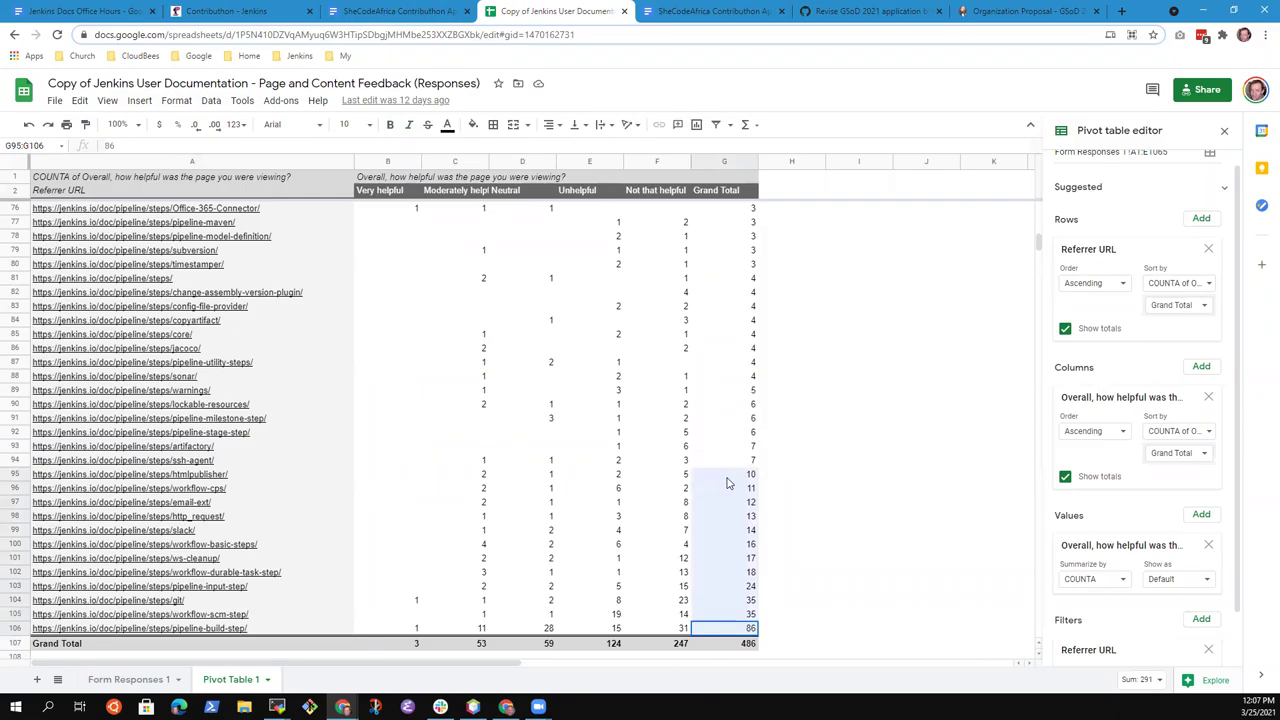
pyautogui.moveTo(728, 483); pyautogui.dragTo(746, 214)
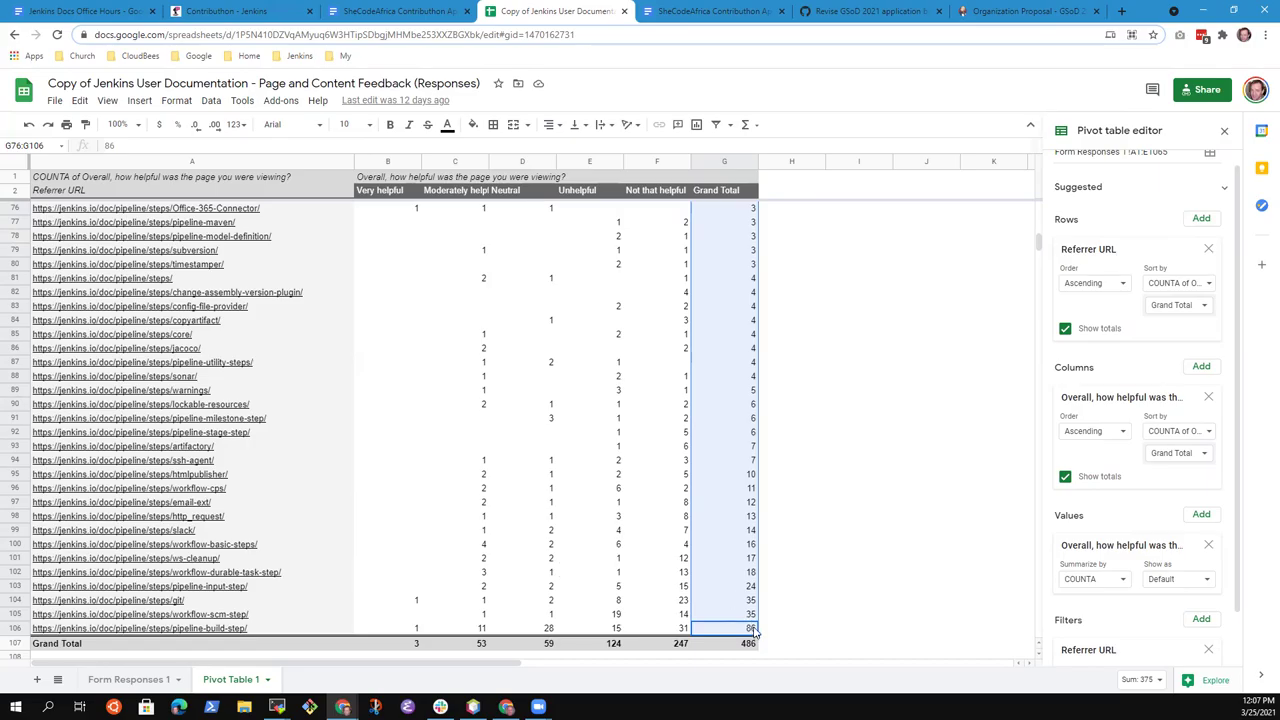
pyautogui.moveTo(750, 632); pyautogui.dragTo(712, 212)
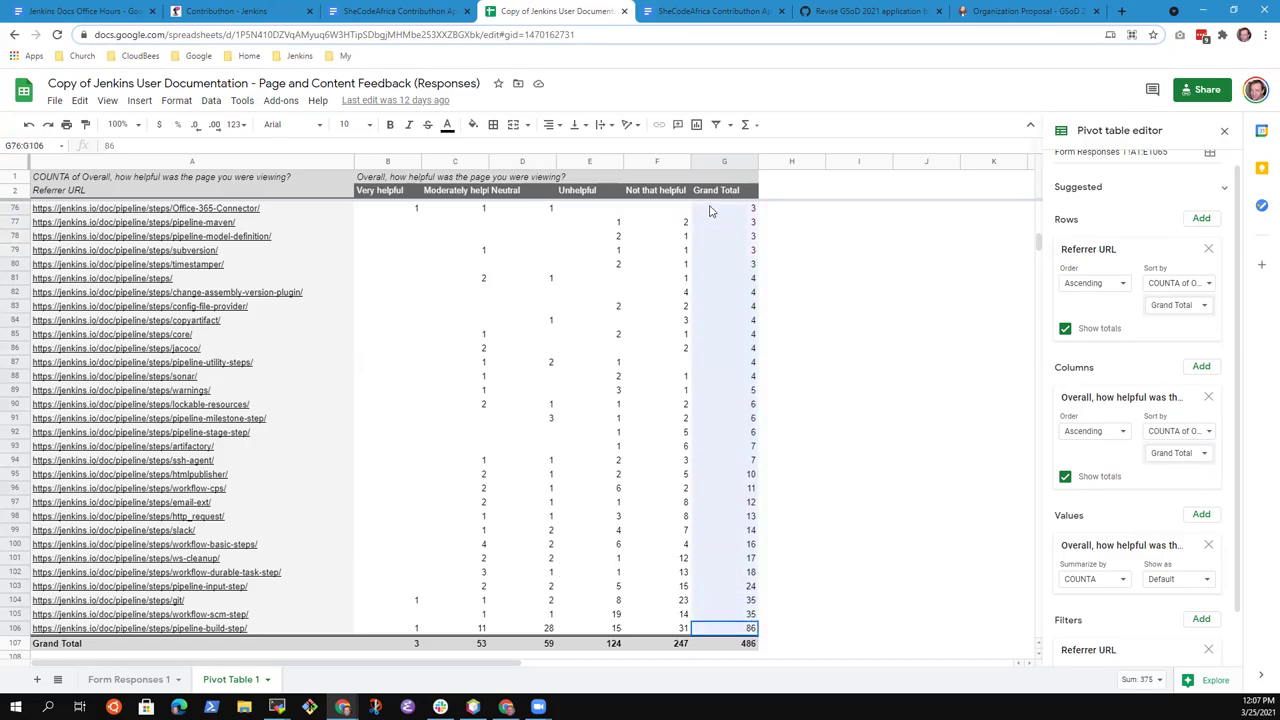
# Cycle through the SheCodeAfrica doc, pivot spreadsheet, GSoD pull request, proposal and Contributhon tabs, ending on the office hours notes
pyautogui.click(384, 14)
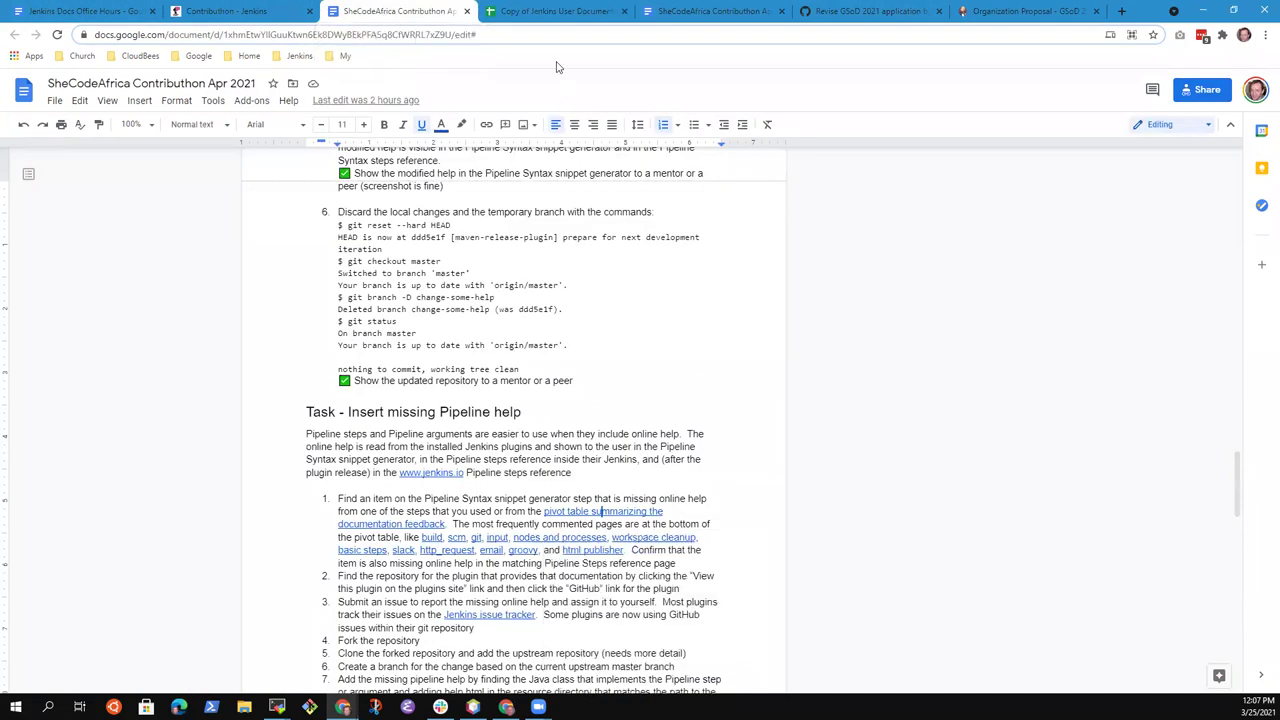
pyautogui.click(585, 15)
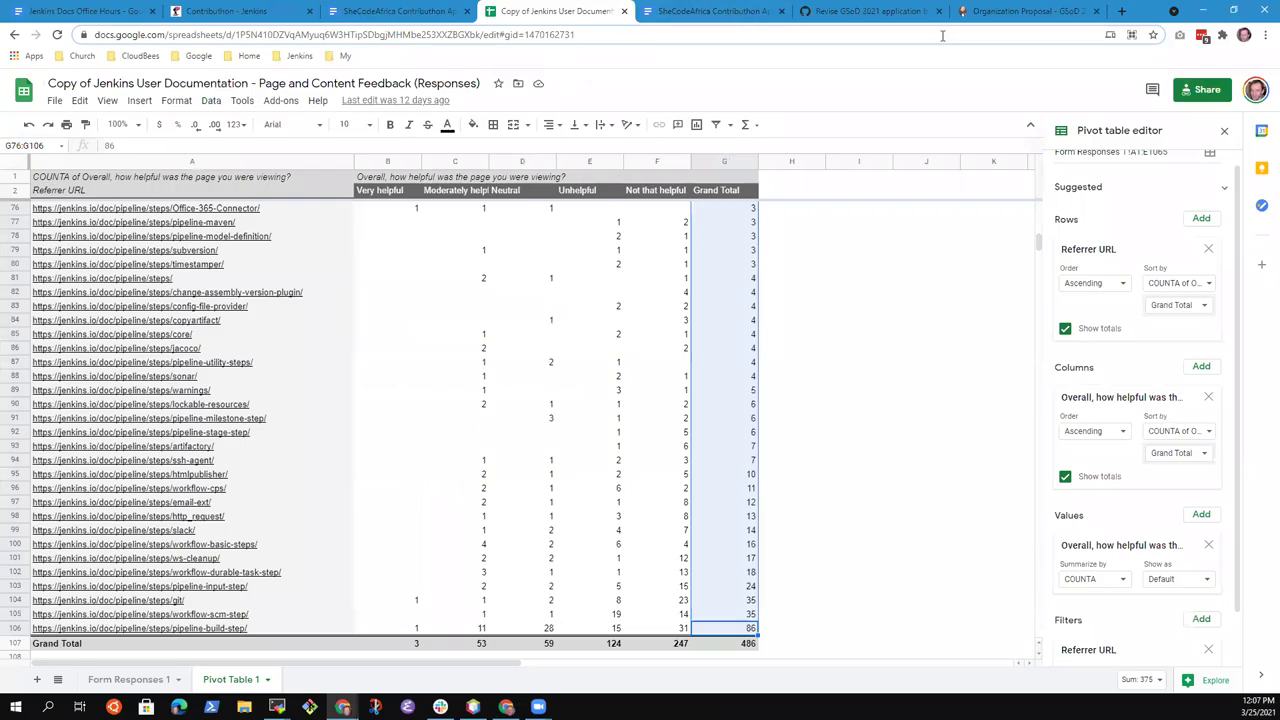
pyautogui.click(893, 10)
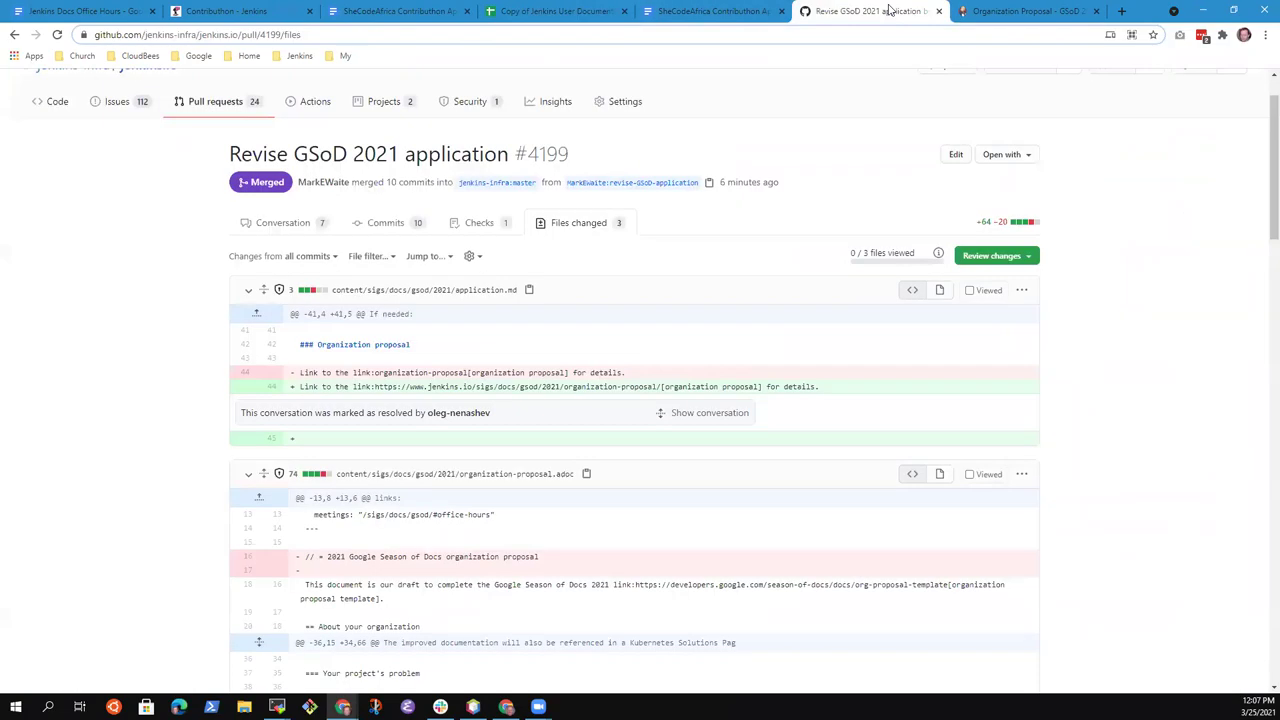
pyautogui.click(713, 11)
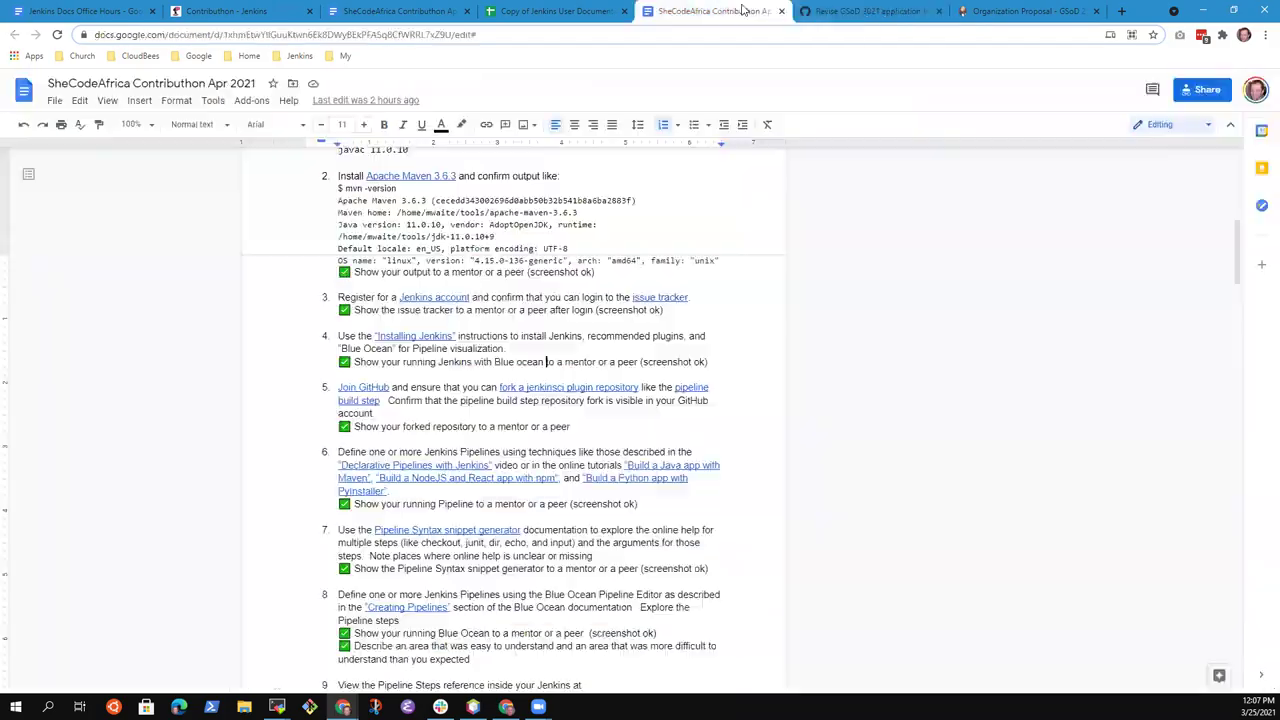
pyautogui.click(1067, 16)
pyautogui.click(247, 12)
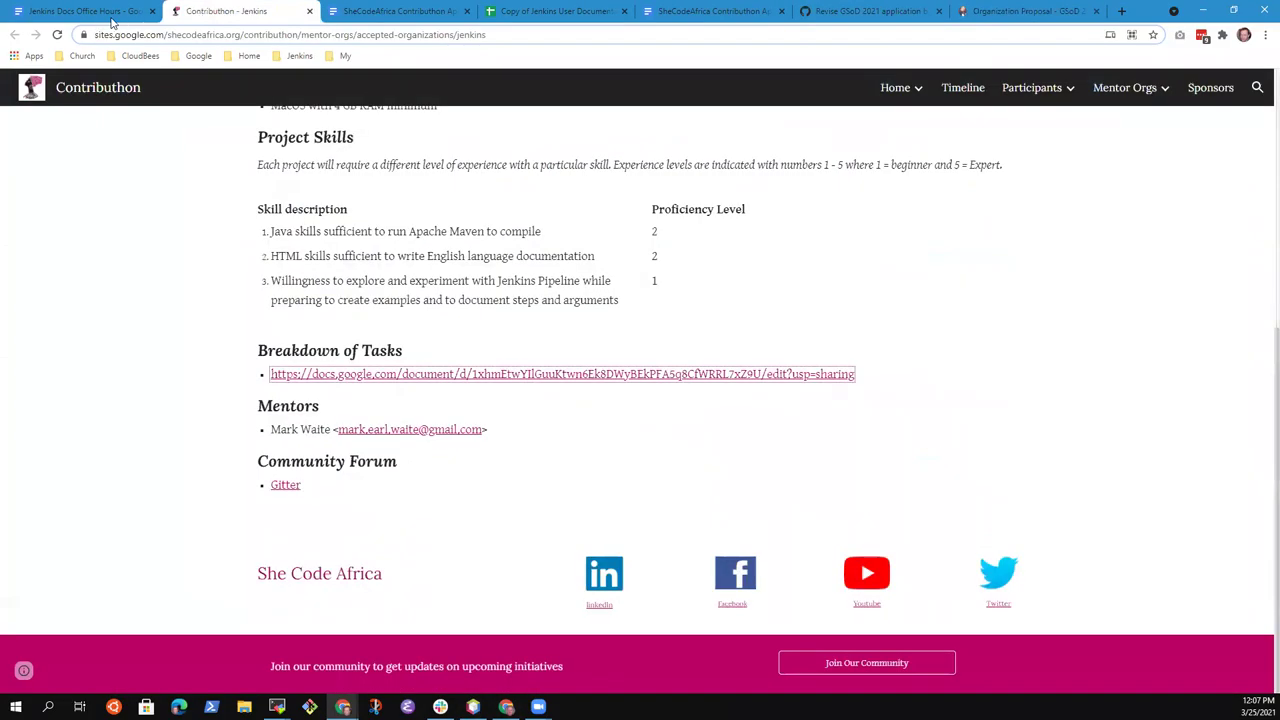
pyautogui.click(85, 11)
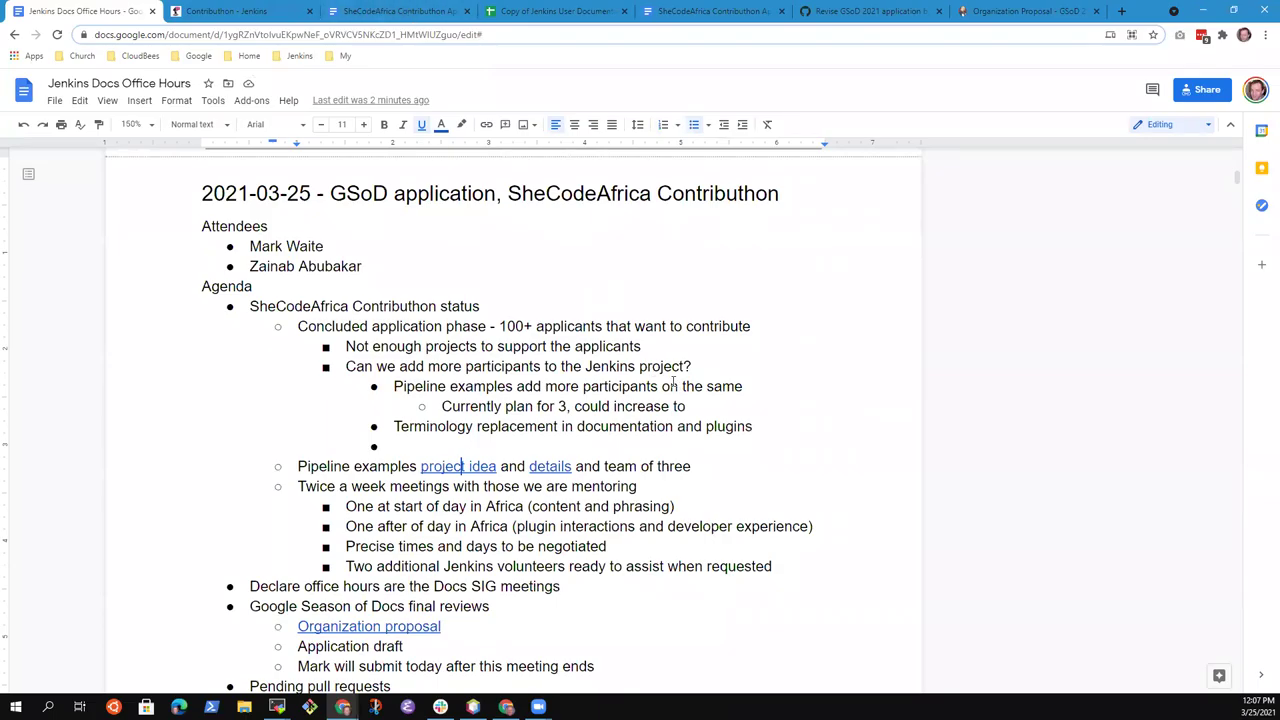
# Complete the plan line with the number 10
pyautogui.click(742, 404)
pyautogui.write('9')
pyautogui.press('BackSpace')
pyautogui.write('10')
# Add a sub-bullet noting the proposal to enlist more mentors to assist
pyautogui.press('Return')
pyautogui.write('Mark propose to the')
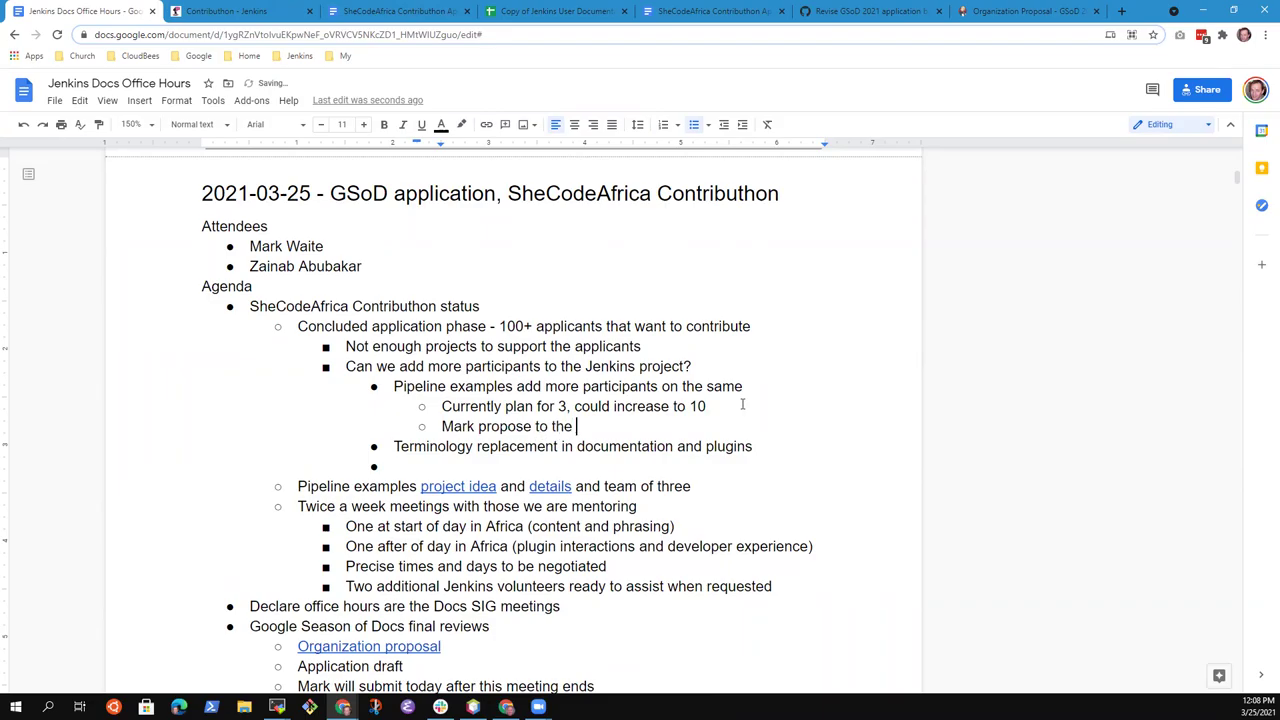
pyautogui.press('BackSpace')
pyautogui.write('others, attempt ')
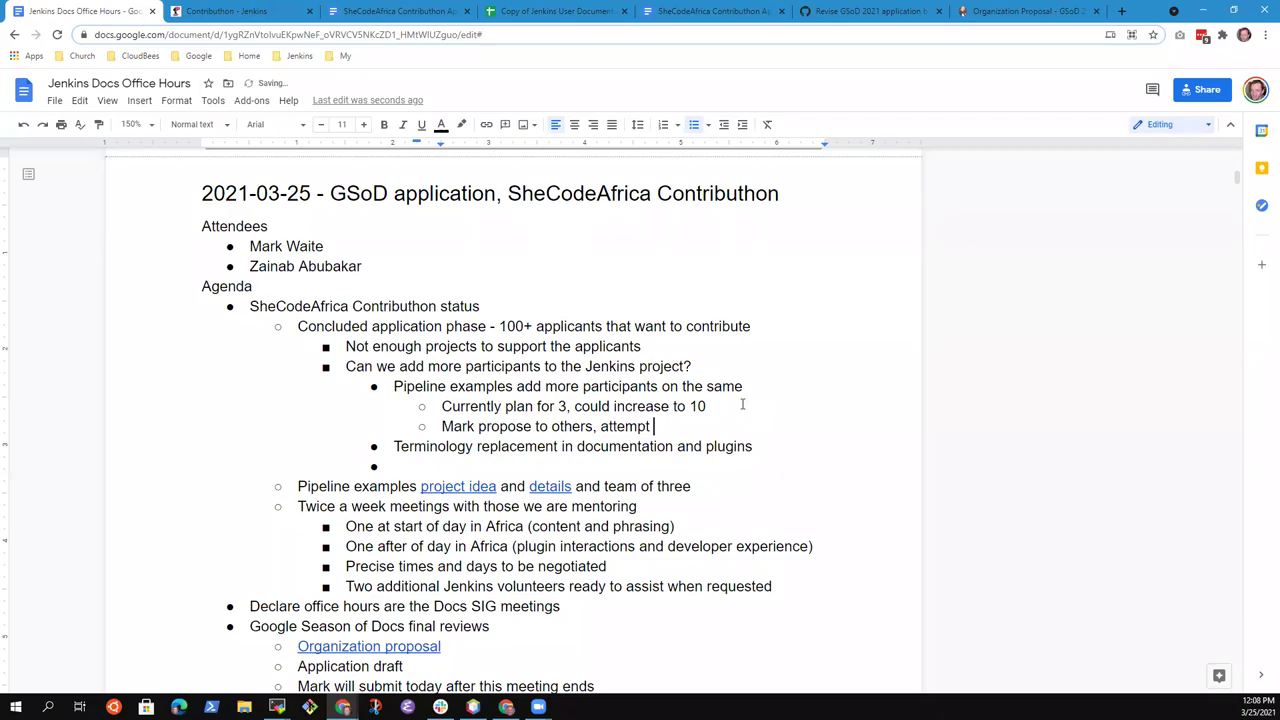
pyautogui.write('to enlist m')
pyautogui.press('BackSpace')
pyautogui.write('list more')
pyautogui.press('BackSpace')
pyautogui.press('BackSpace')
pyautogui.press('BackSpace')
pyautogui.press('BackSpace')
pyautogui.press('BackSpace')
pyautogui.press('BackSpace')
pyautogui.press('BackSpace')
pyautogui.press('BackSpace')
pyautogui.press('BackSpace')
pyautogui.press('BackSpace')
pyautogui.press('BackSpace')
pyautogui.press('BackSpace')
pyautogui.press('BackSpace')
pyautogui.press('BackSpace')
pyautogui.press('BackSpace')
pyautogui.press('BackSpace')
pyautogui.press('BackSpace')
pyautogui.press('BackSpace')
pyautogui.press('BackSpace')
pyautogui.press('BackSpace')
pyautogui.write('enlist more ment')
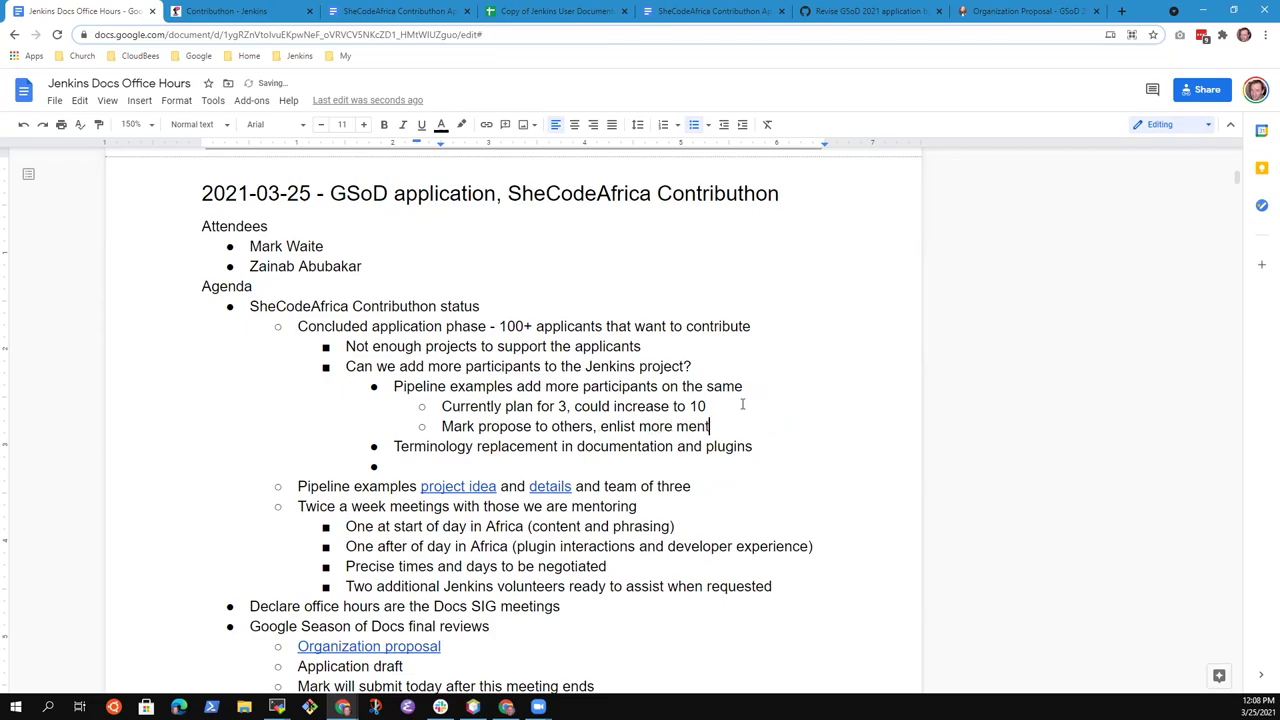
pyautogui.write('ors to assist')
# Indent the empty bullet under Terminology one level deeper
pyautogui.hotkey('shift', 'End')
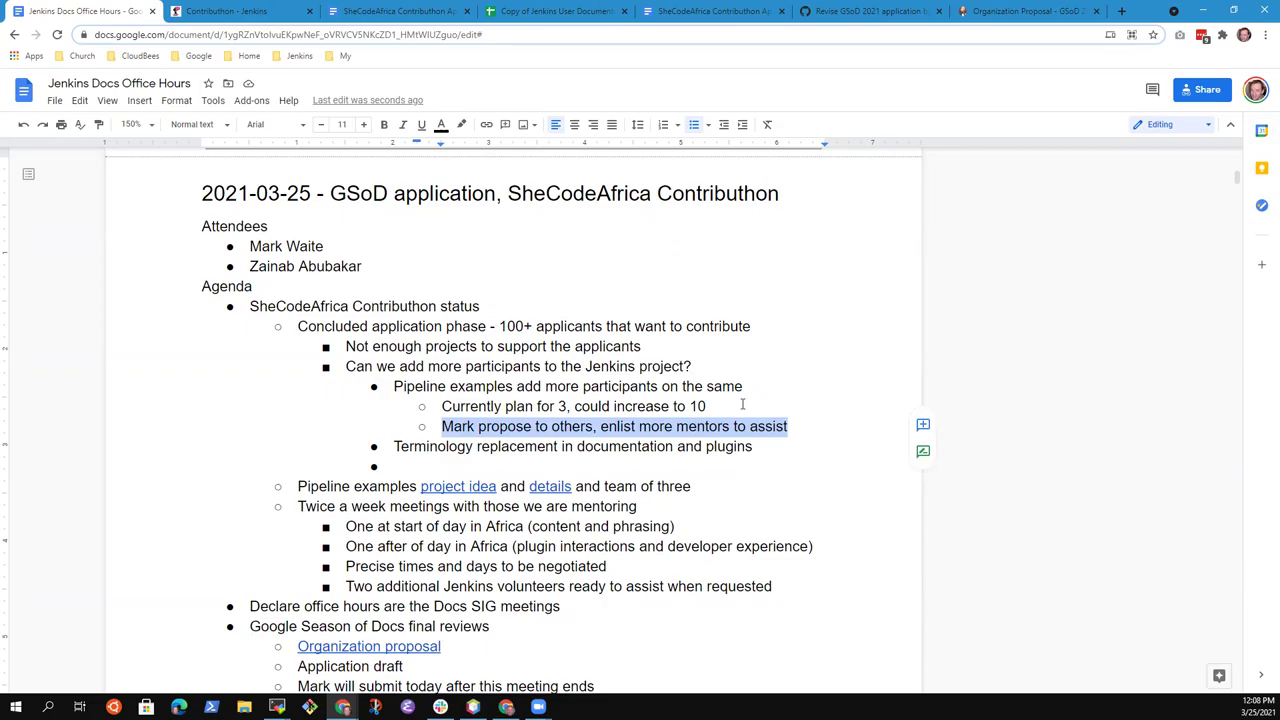
pyautogui.press('Up')
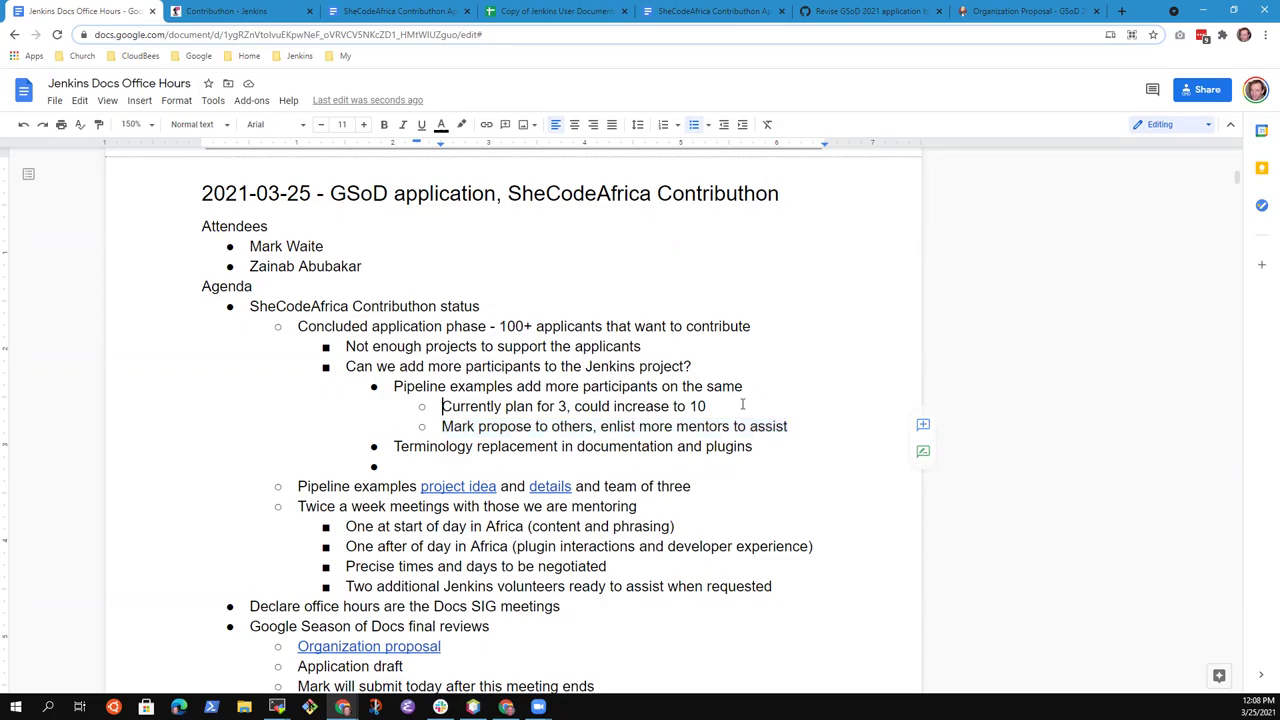
pyautogui.press('Up')
pyautogui.press('Home')
pyautogui.hotkey('shift', 'End')
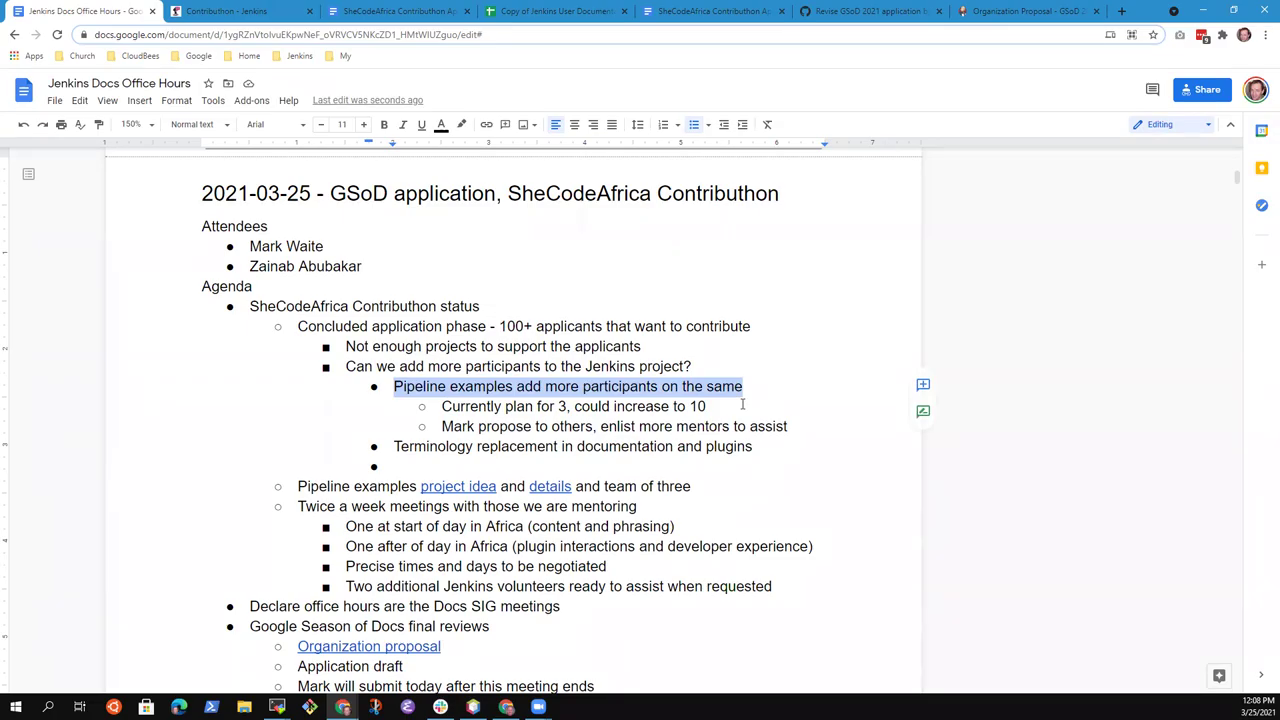
pyautogui.press('Down')
pyautogui.press('Down')
pyautogui.press('Down')
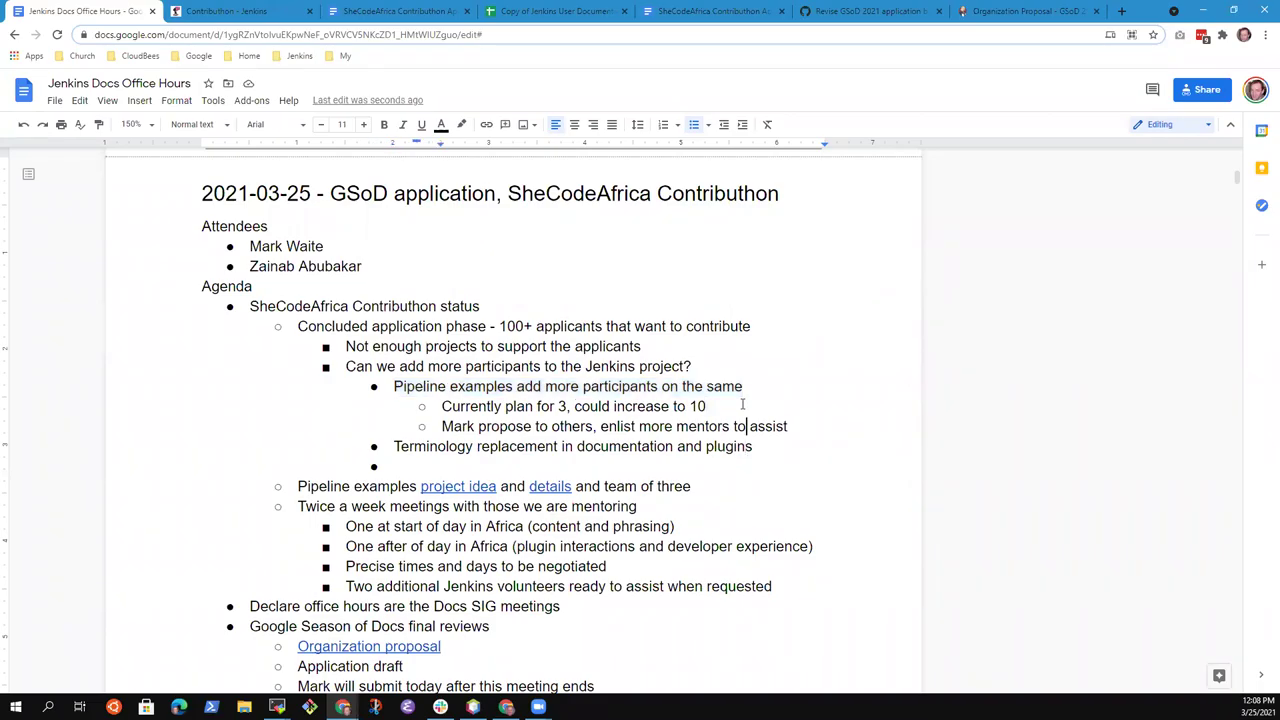
pyautogui.press('Down')
pyautogui.press('Tab')
# Delete 'could' so the line reads 'Currently plan for 3, increase to 10'
pyautogui.press('Up')
pyautogui.press('End')
pyautogui.hotkey('ctrl', 'Left')
pyautogui.hotkey('ctrl', 'Left')
pyautogui.hotkey('ctrl', 'Left')
pyautogui.hotkey('ctrl', 'shift', 'Left')
pyautogui.press('BackSpace')
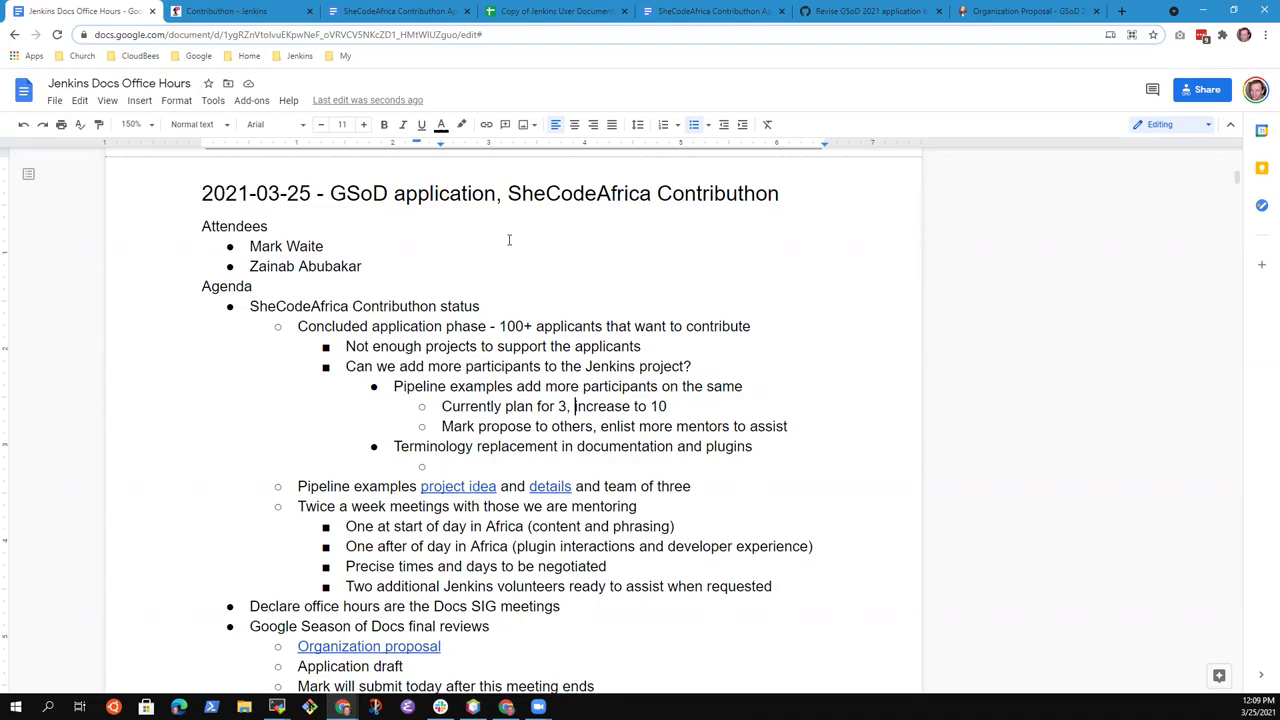
# In the SheCodeAfrica Contributhon task document, select the four javac example lines
pyautogui.click(403, 17)
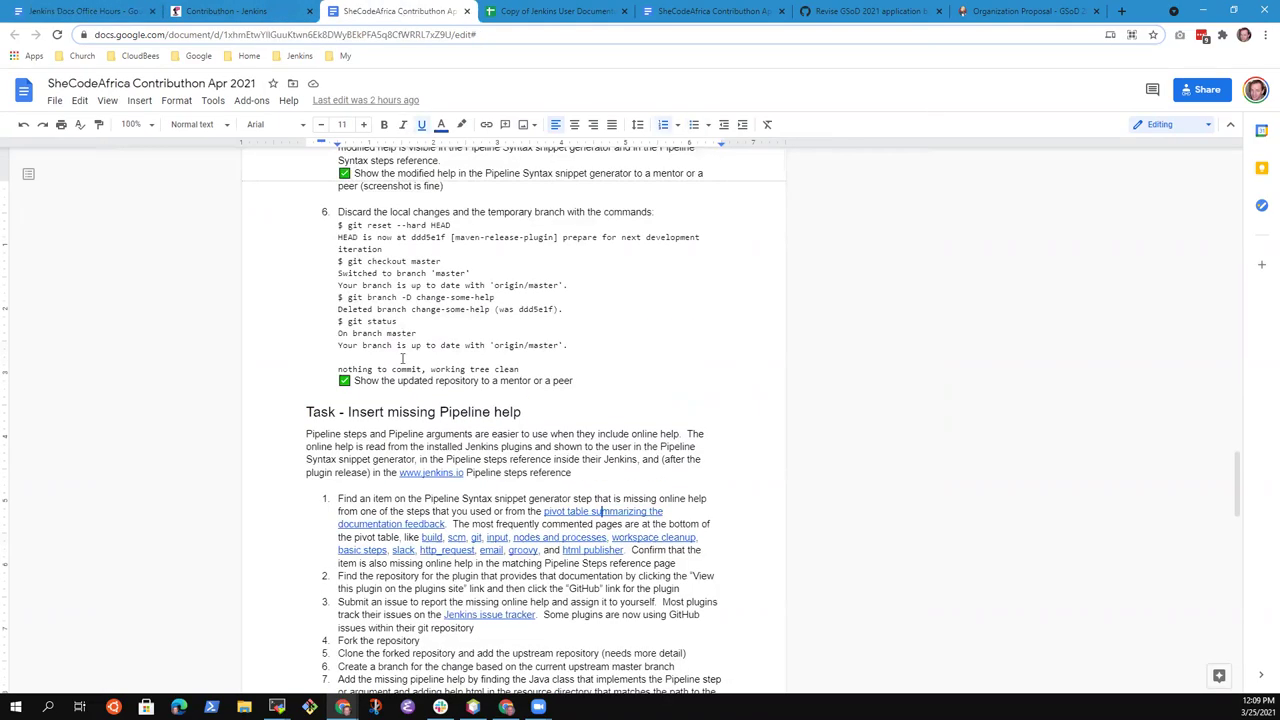
pyautogui.scroll(9, 412, 380)
pyautogui.scroll(7, 489, 407)
pyautogui.scroll(2, 500, 410)
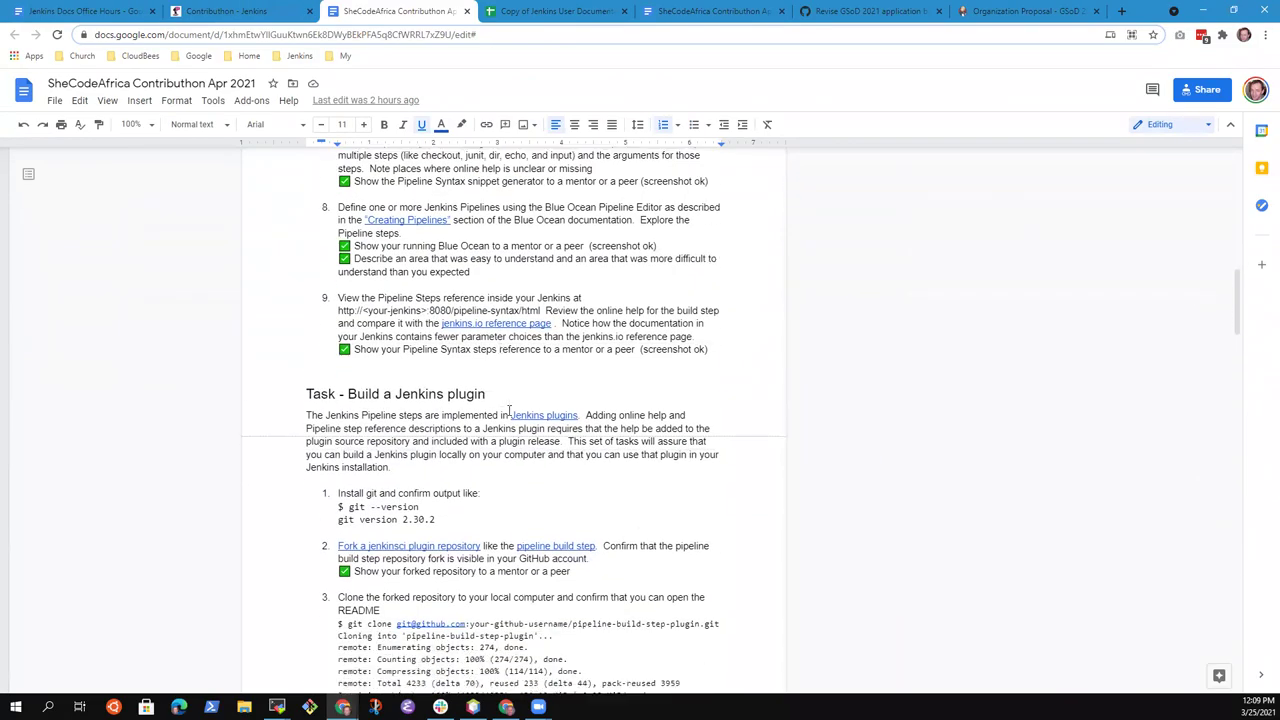
pyautogui.scroll(10, 555, 380)
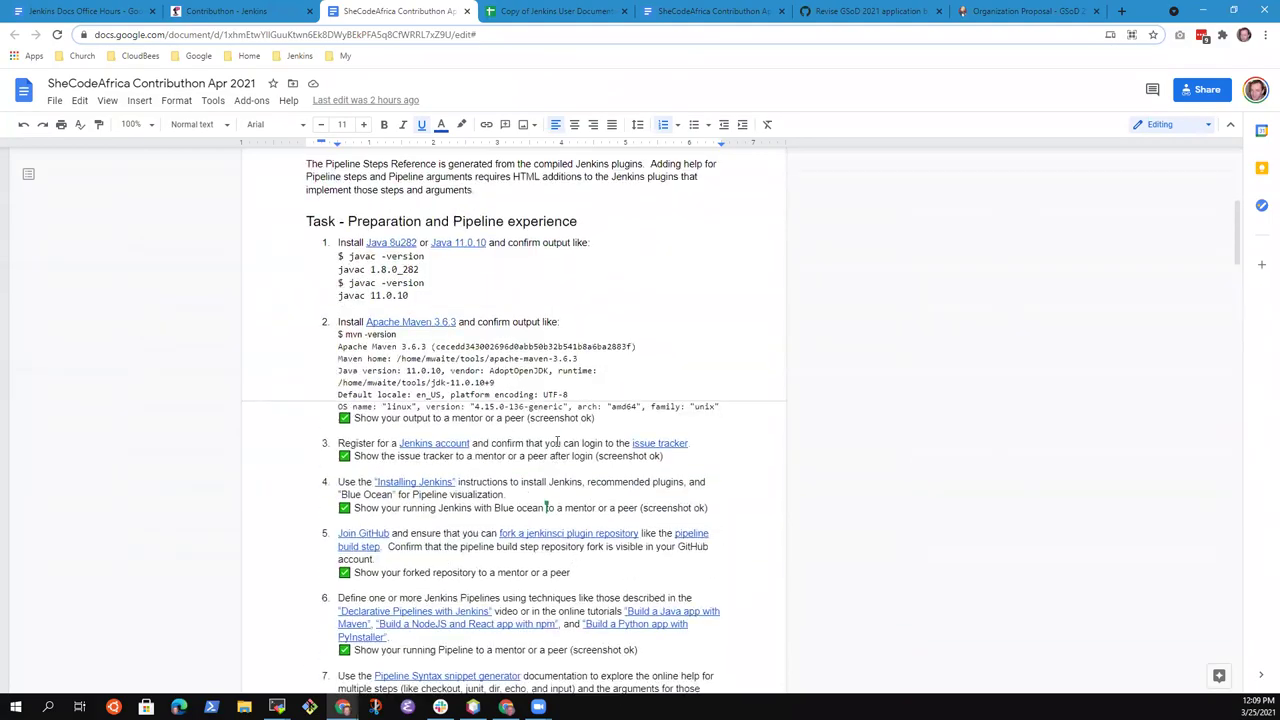
pyautogui.scroll(-2, 452, 376)
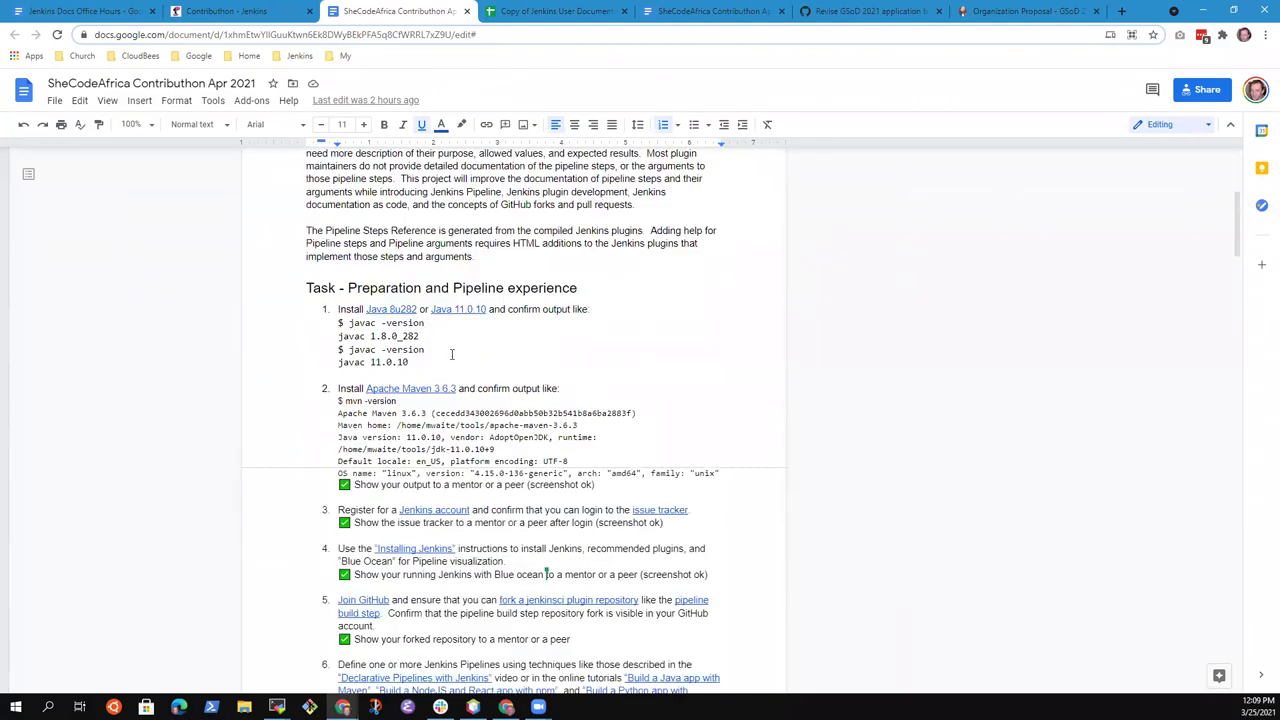
pyautogui.click(451, 354)
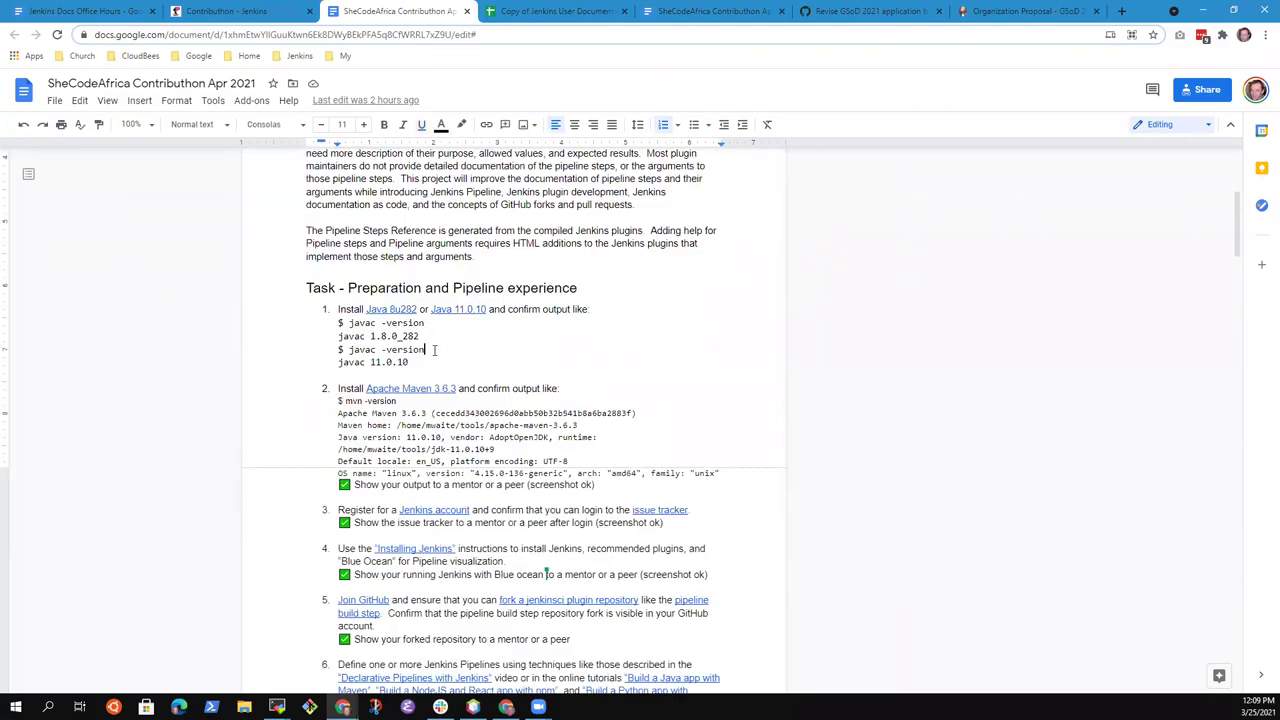
pyautogui.click(387, 326)
pyautogui.press('Home')
pyautogui.hotkey('shift', 'Down')
pyautogui.hotkey('shift', 'Down')
pyautogui.hotkey('shift', 'Down')
pyautogui.hotkey('shift', 'Down')
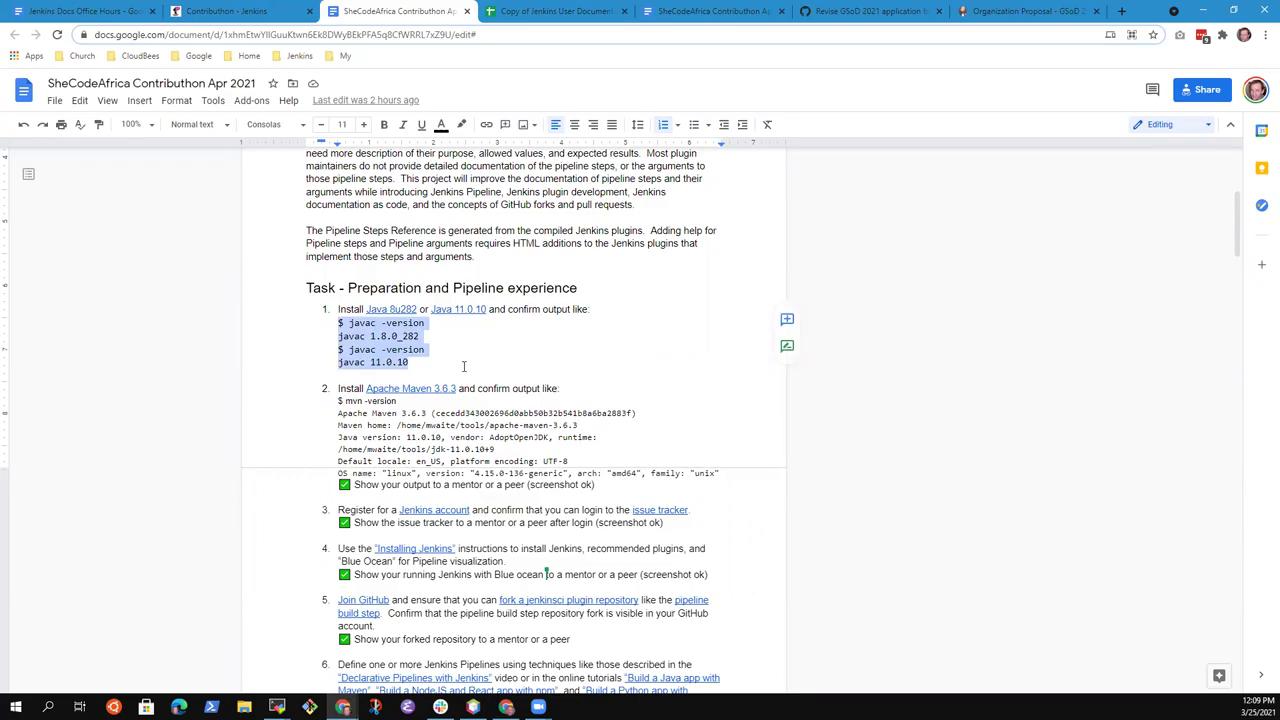
# Select the Apache Maven 3.6.3 link text and read further down the task steps
pyautogui.scroll(-5, 452, 370)
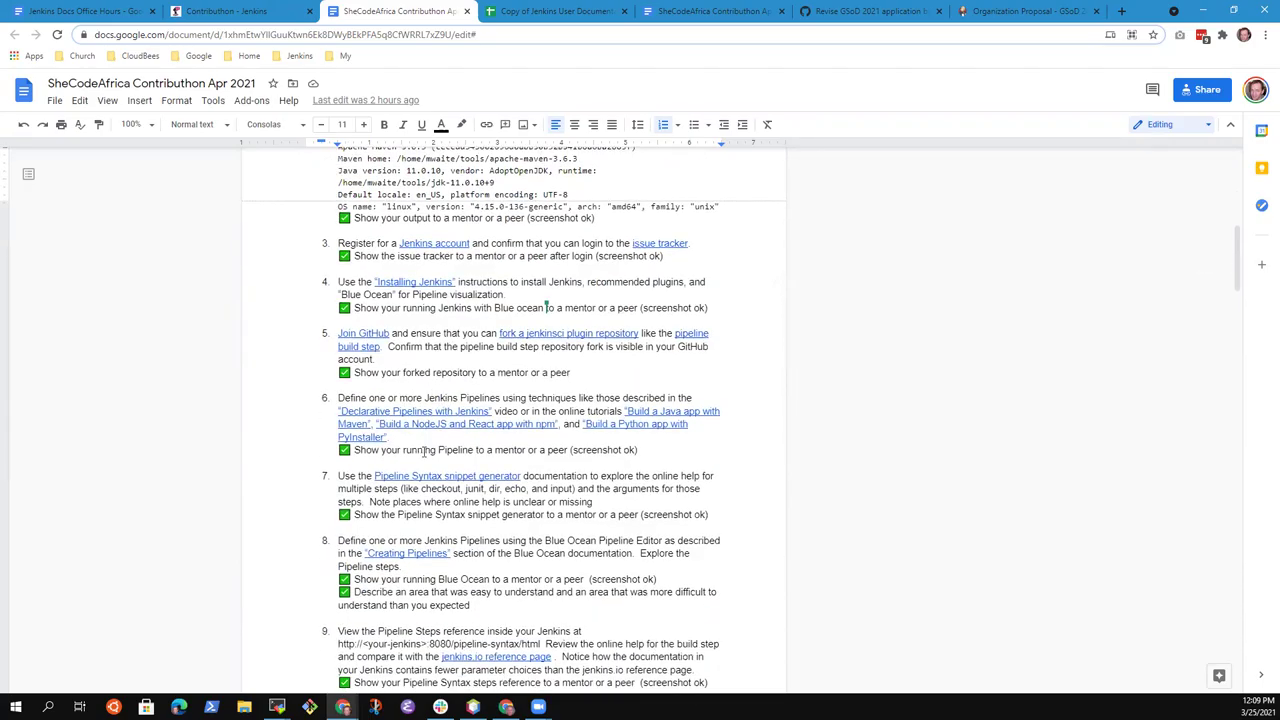
pyautogui.scroll(5, 430, 450)
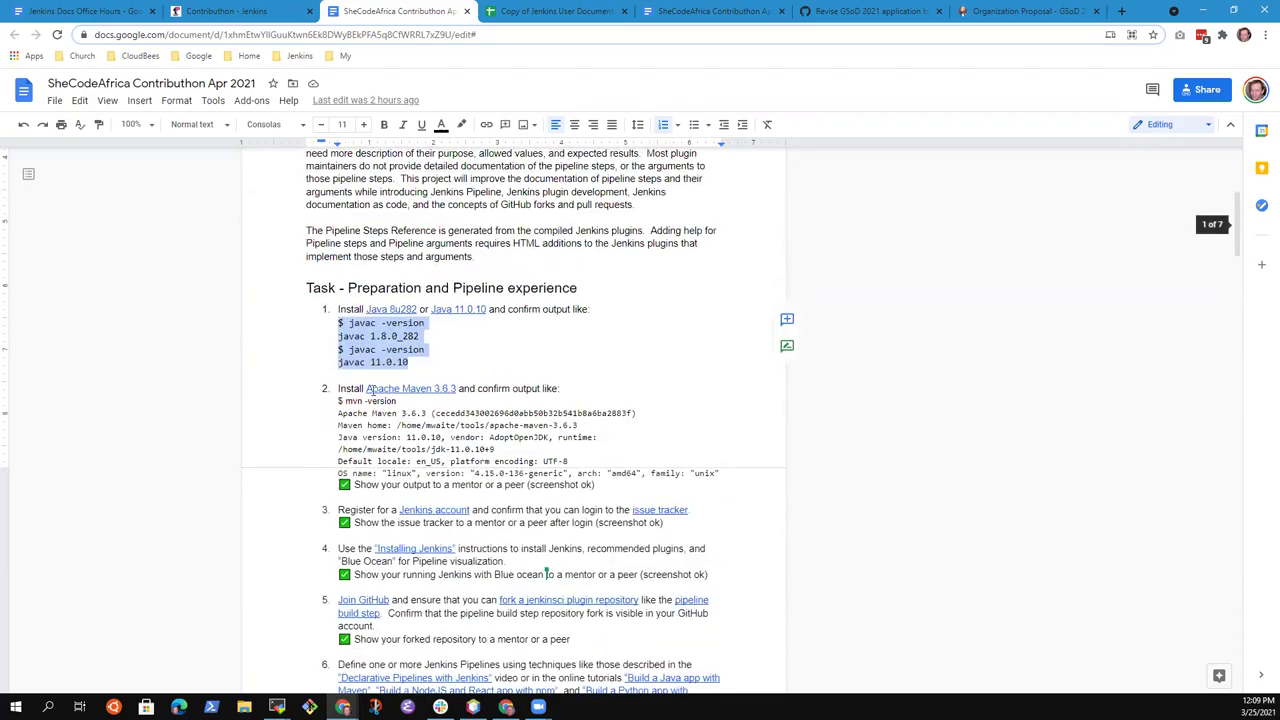
pyautogui.moveTo(365, 388); pyautogui.dragTo(472, 388)
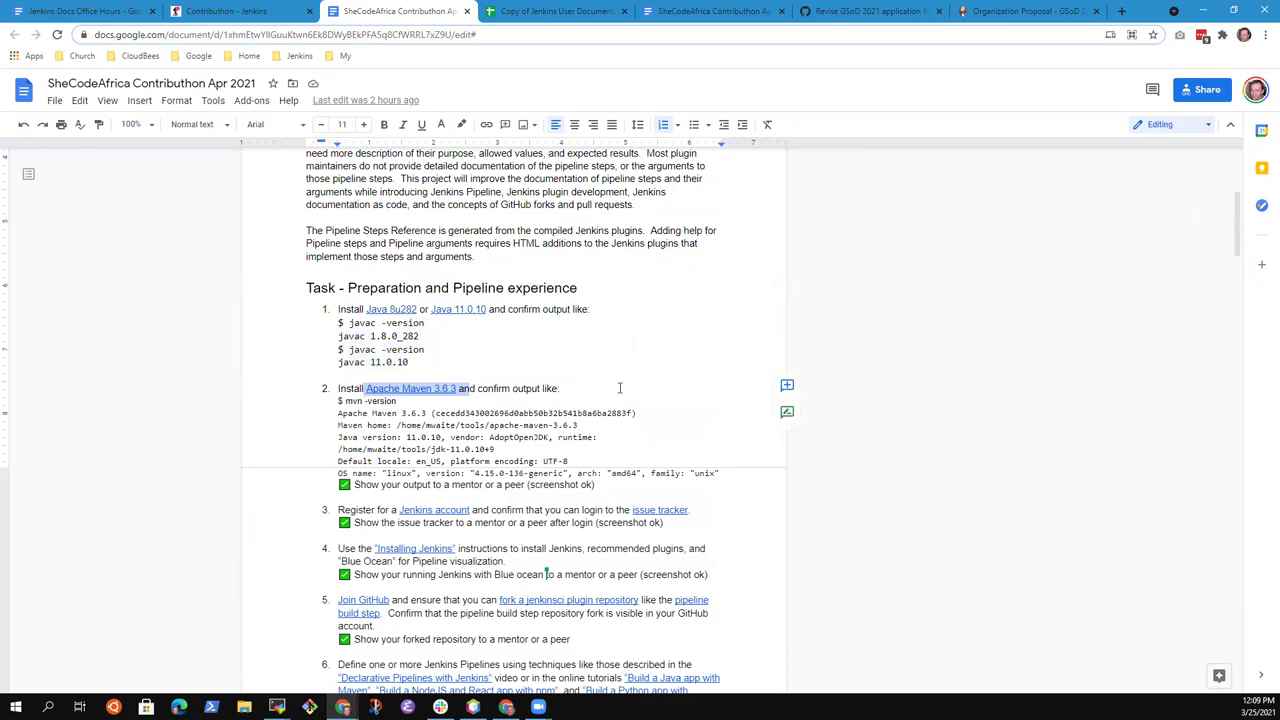
pyautogui.click(616, 386)
pyautogui.scroll(-3, 444, 413)
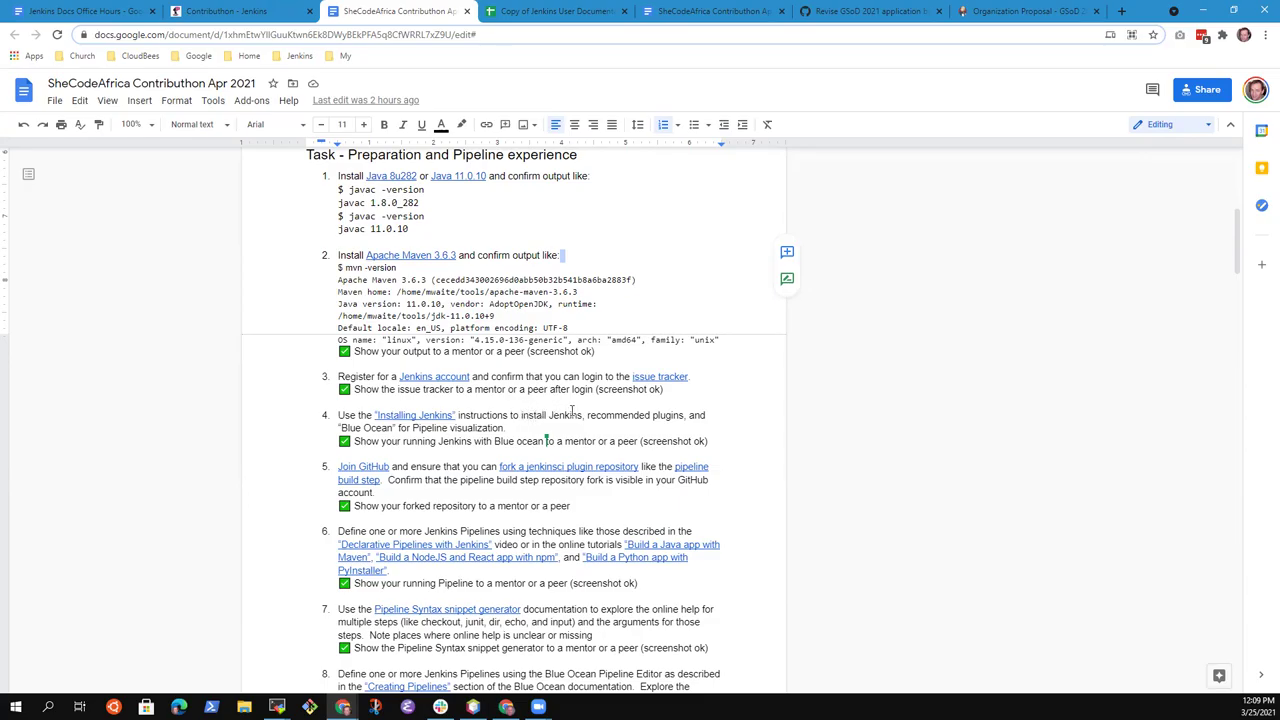
pyautogui.click(550, 263)
pyautogui.scroll(-3, 556, 374)
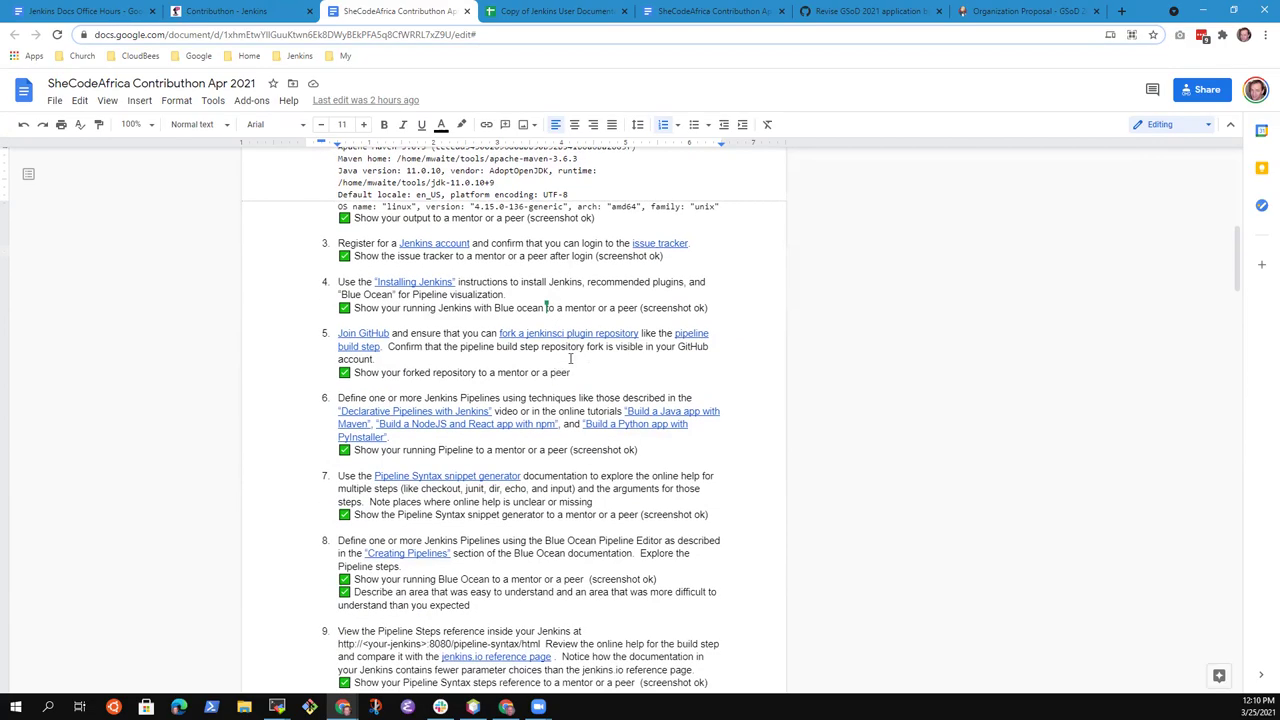
# Zoom the document to 150% and bring the Preparation and Pipeline experience section into view
pyautogui.click(133, 125)
pyautogui.click(137, 288)
pyautogui.scroll(5, 461, 337)
pyautogui.scroll(1, 461, 337)
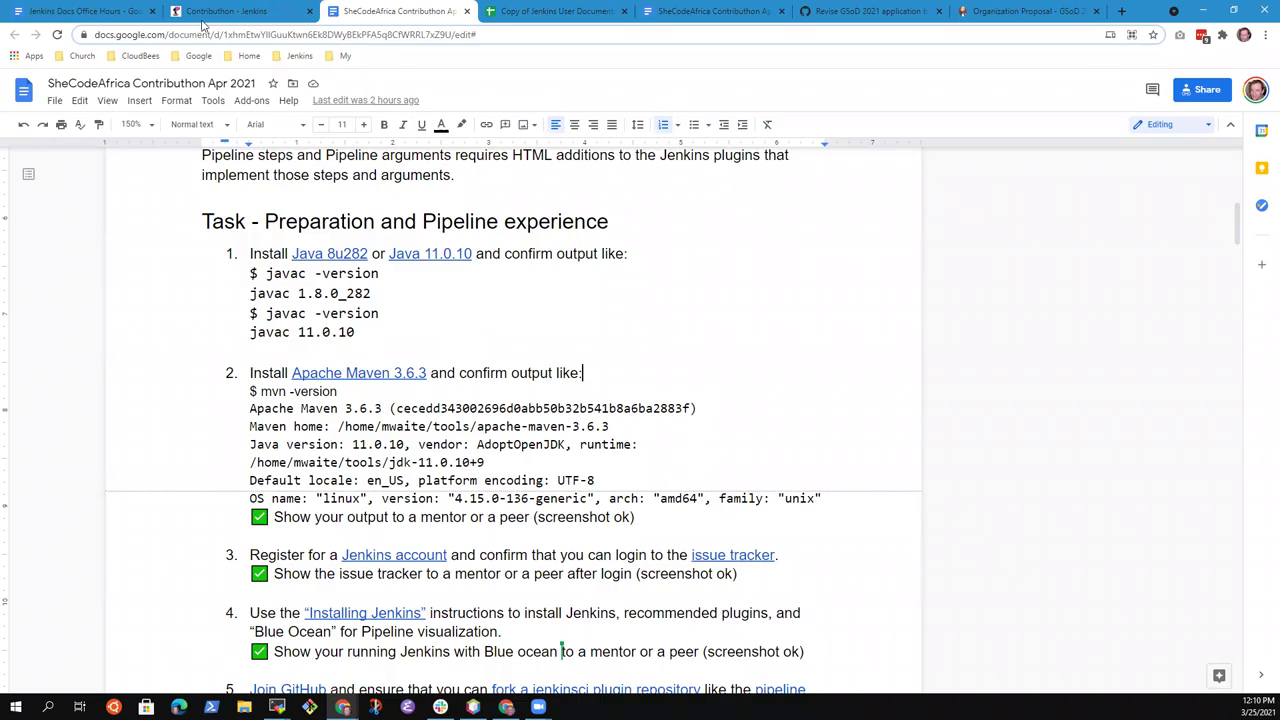
# In the Office Hours notes, nest a 'Have other experience with Javascript' bullet under 'increase to 10'
pyautogui.click(83, 11)
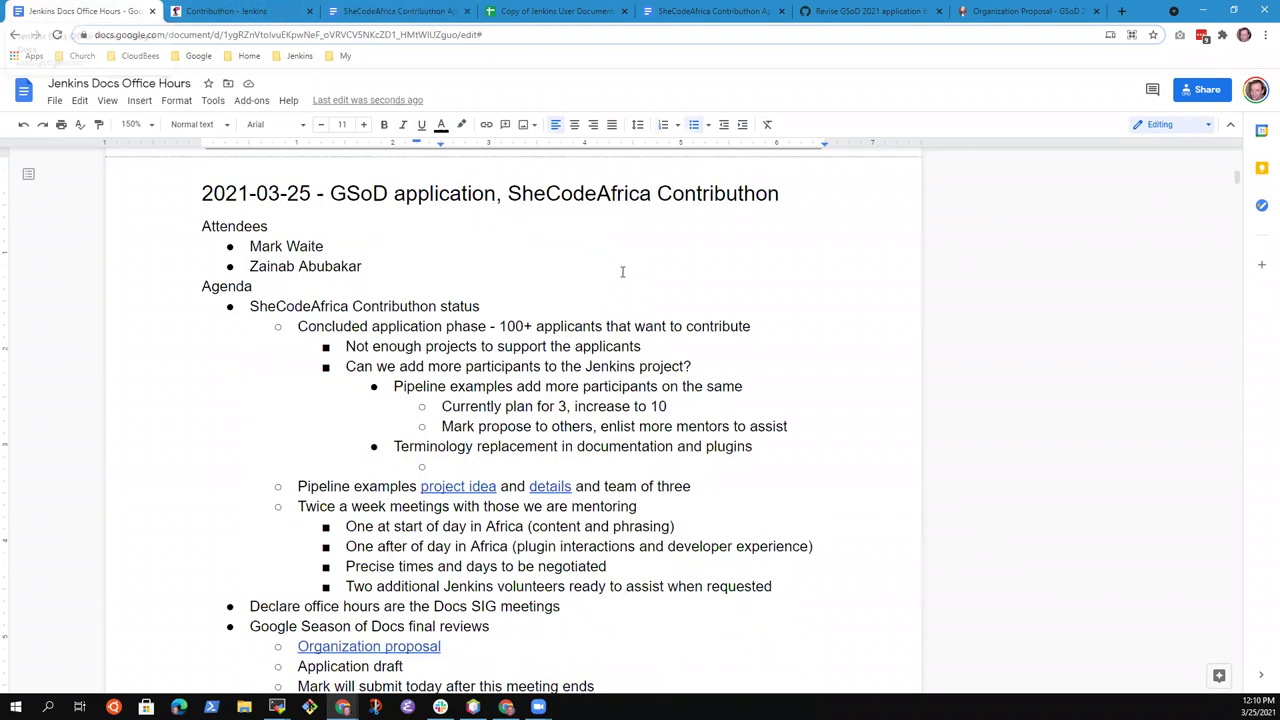
pyautogui.scroll(-6, 622, 271)
pyautogui.scroll(6, 620, 274)
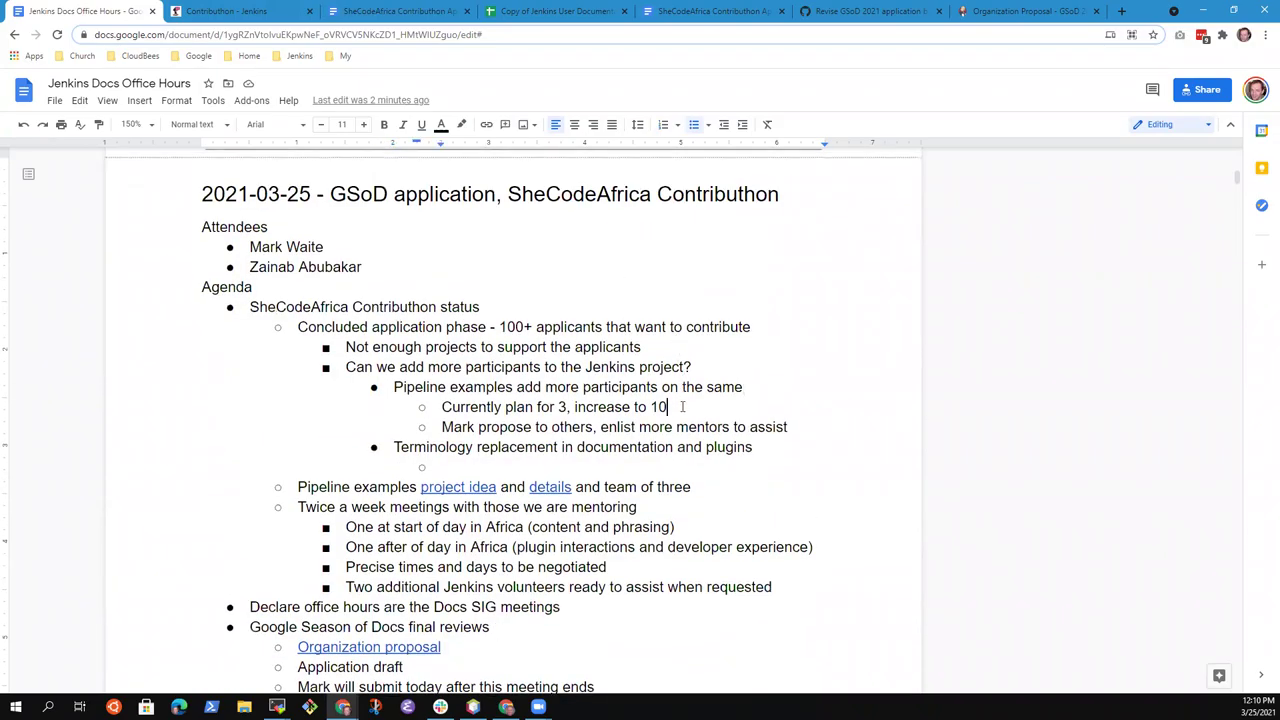
pyautogui.press('Return')
pyautogui.press('Tab')
pyautogui.write('Have It')
pyautogui.press('BackSpace')
pyautogui.press('BackSpace')
pyautogui.write('other ')
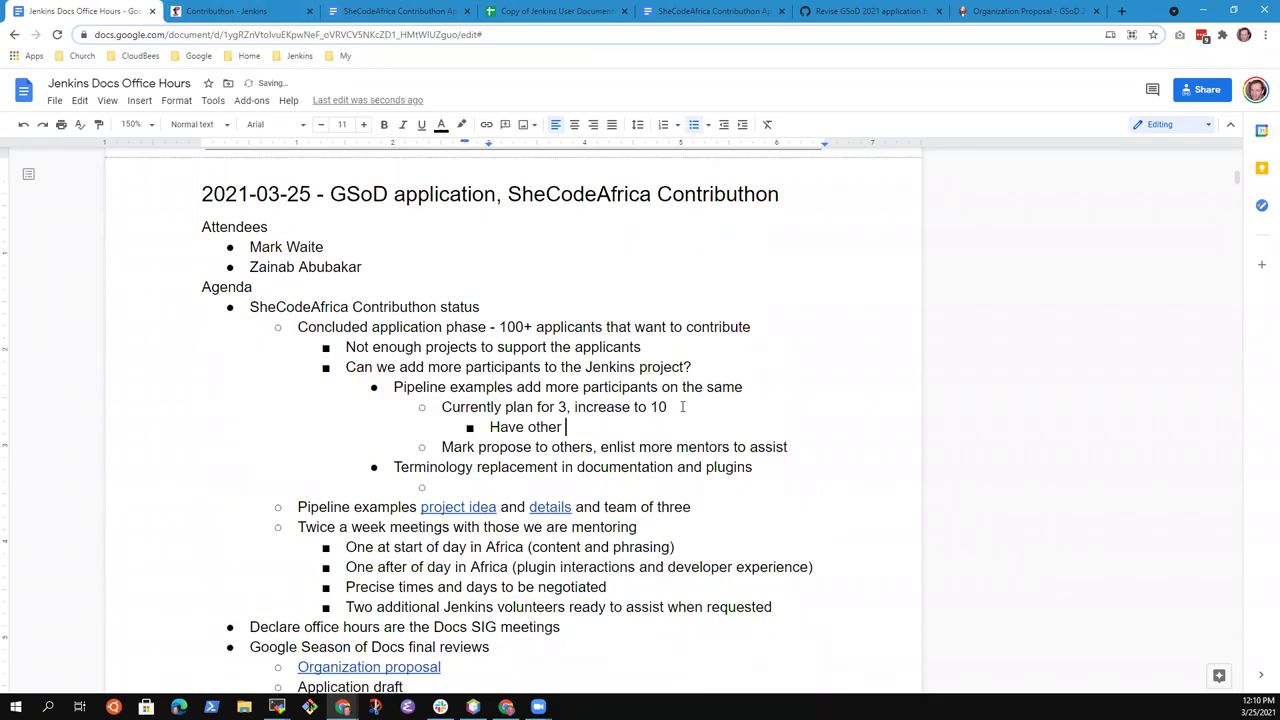
pyautogui.write('experience with Javascrtipt')
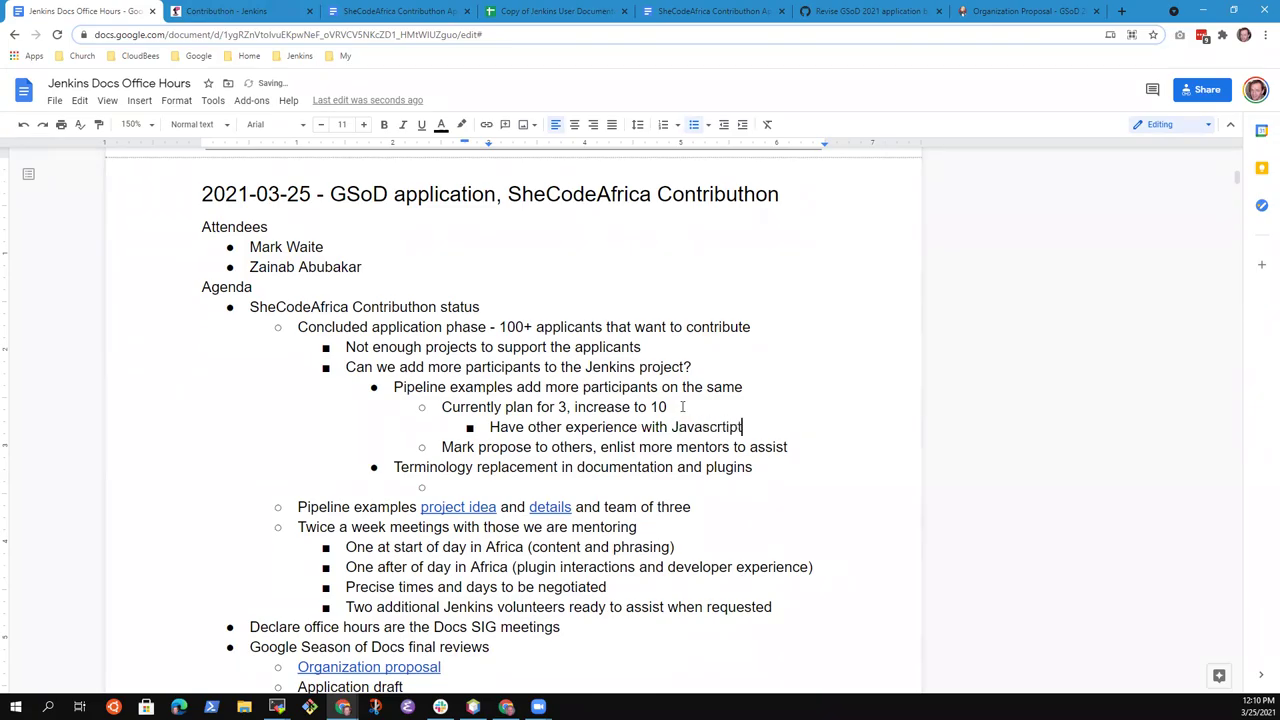
pyautogui.press('BackSpace')
pyautogui.press('BackSpace')
pyautogui.press('BackSpace')
pyautogui.press('BackSpace')
pyautogui.write('ipt')
pyautogui.click(224, 14)
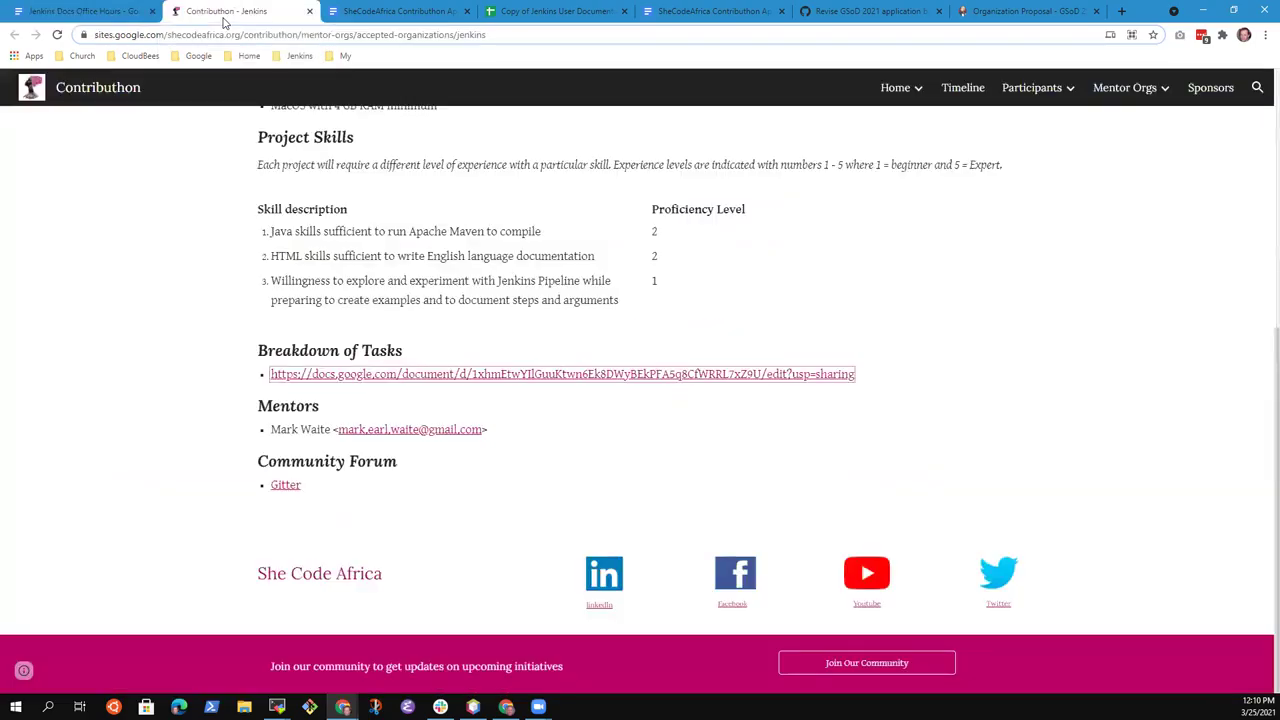
pyautogui.click(366, 16)
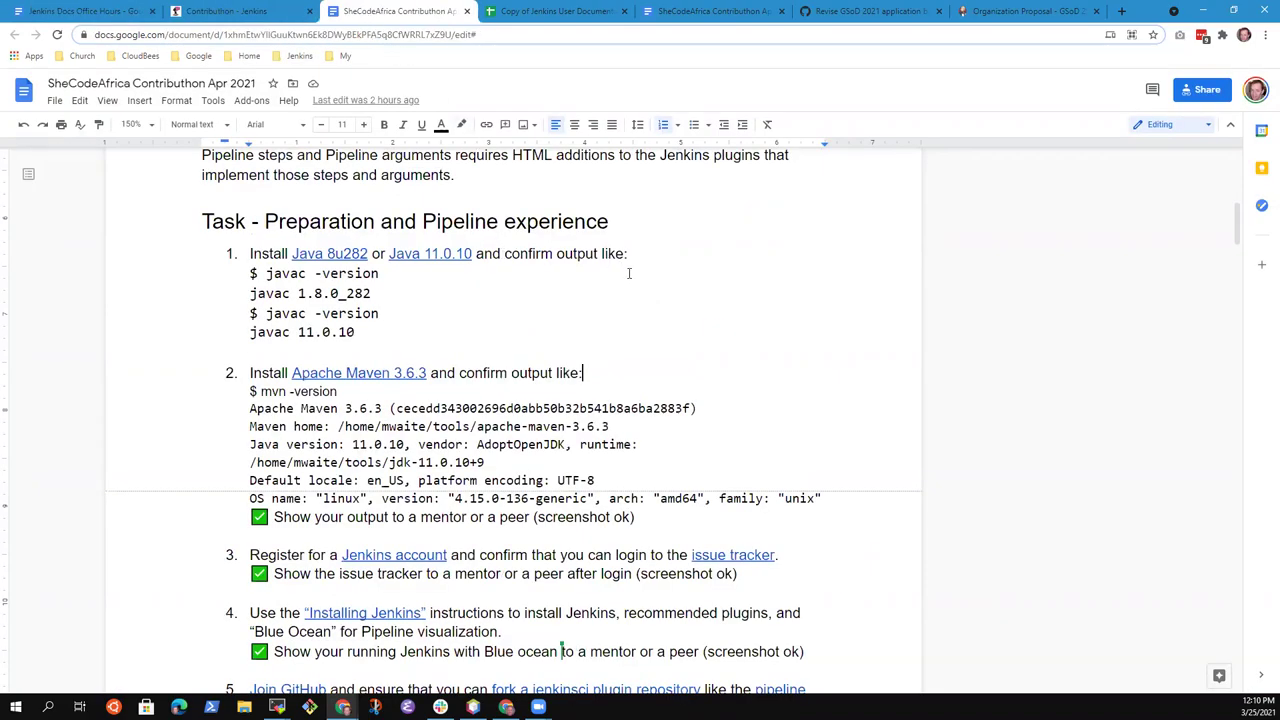
pyautogui.scroll(-1, 628, 270)
pyautogui.scroll(1, 626, 268)
pyautogui.click(419, 222)
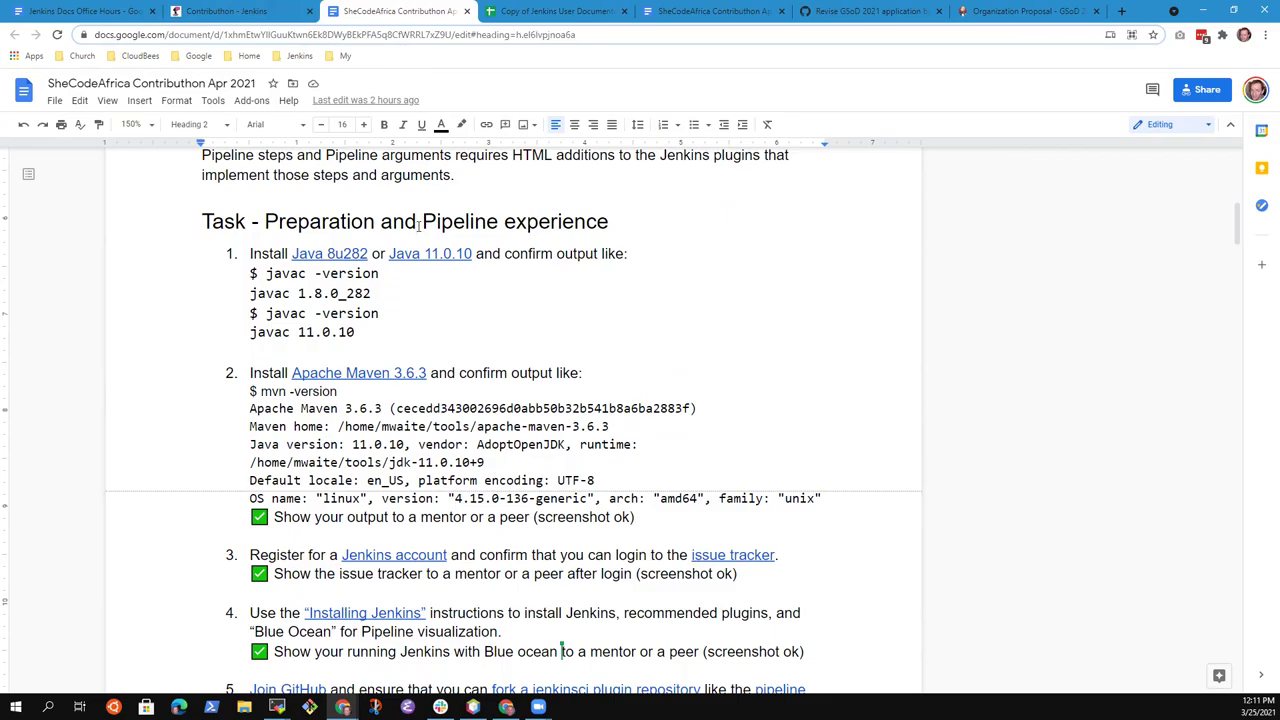
pyautogui.press('Home')
pyautogui.hotkey('shift', 'End')
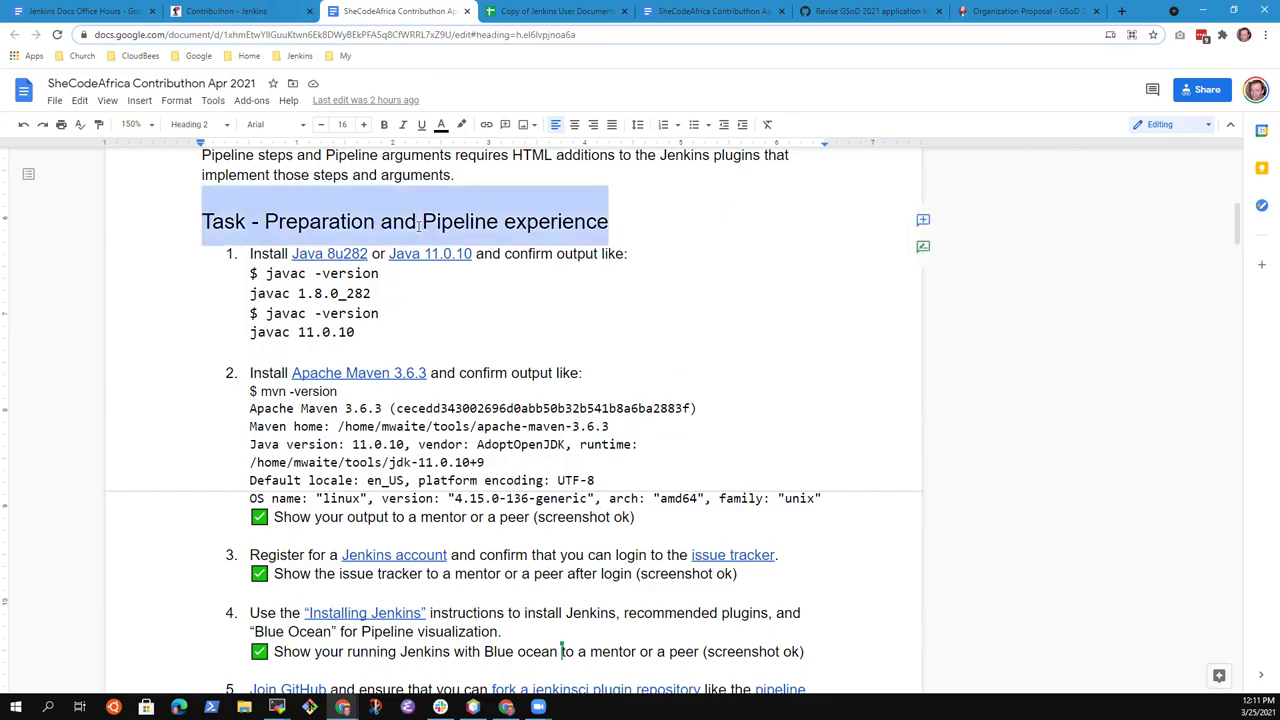
pyautogui.click(83, 12)
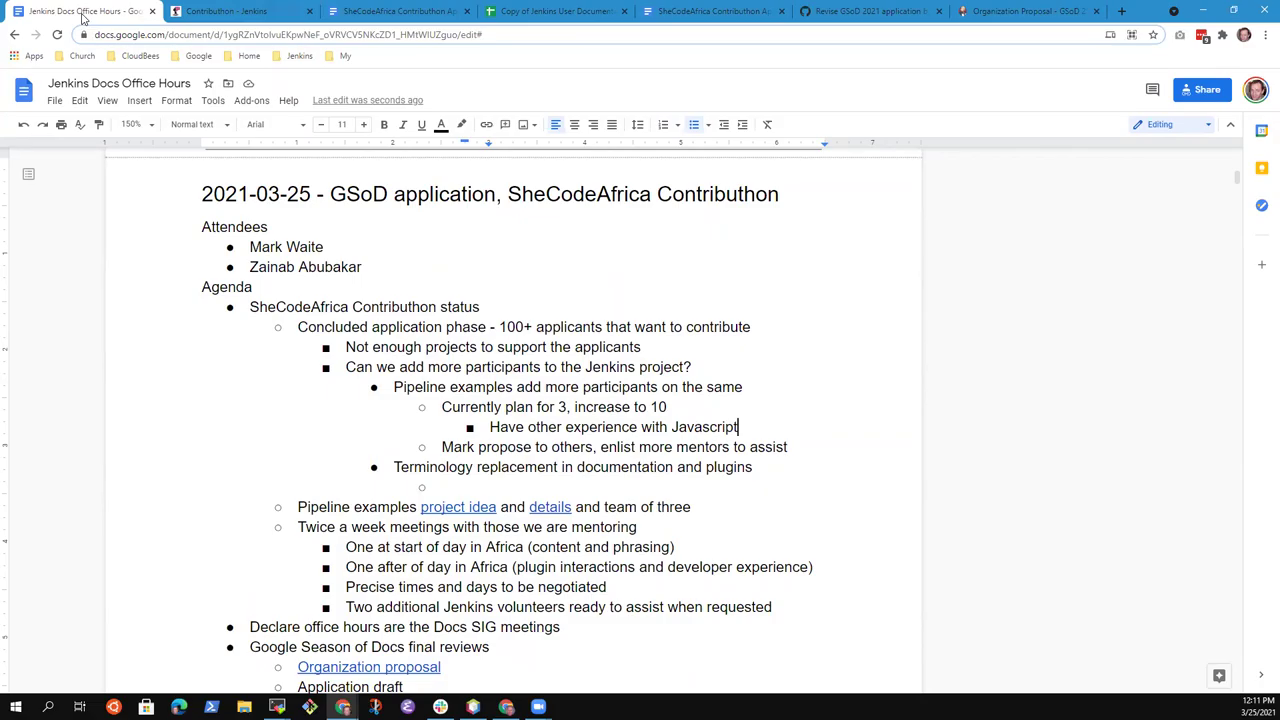
# Delete the word 'other' and add ', can' to the plan line
pyautogui.hotkey('ctrl', 'Left')
pyautogui.hotkey('ctrl', 'Left')
pyautogui.hotkey('ctrl', 'shift', 'Left')
pyautogui.press('BackSpace')
pyautogui.press('Up')
pyautogui.press('End')
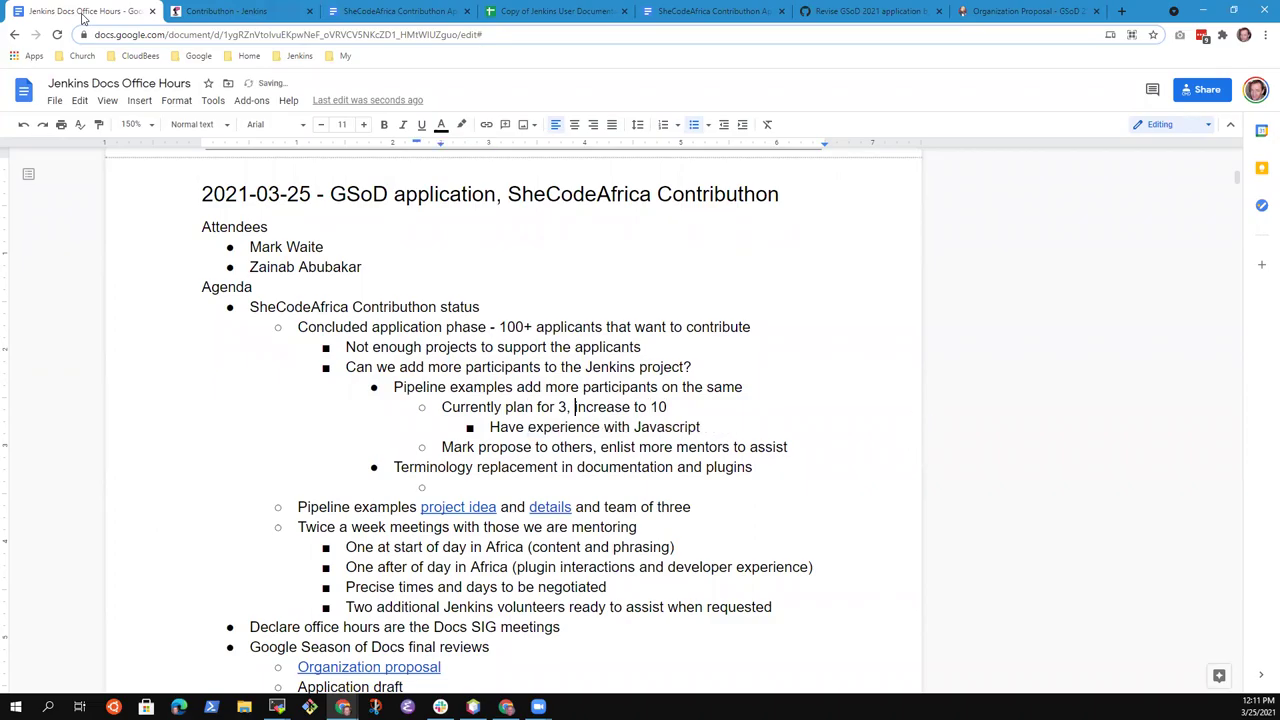
pyautogui.write(', can i')
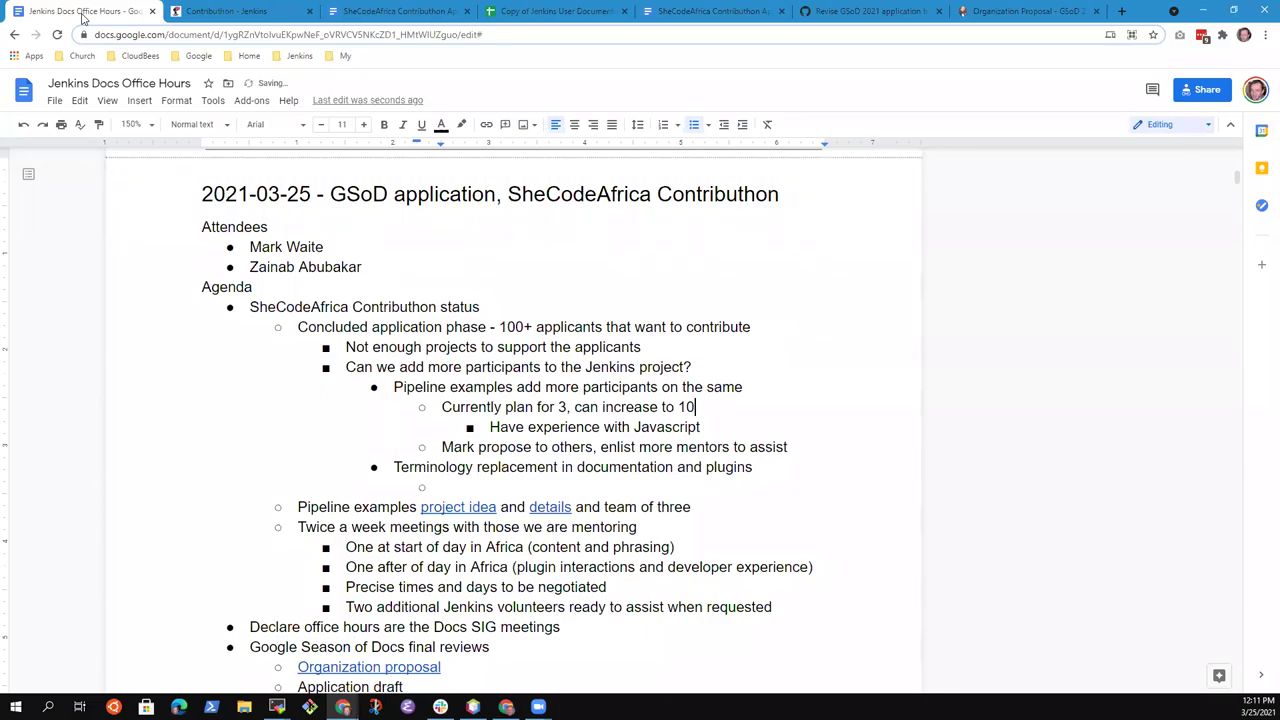
# Add a sub-bullet 'Interview will confirm they are interested in learning new tools and new techniques'
pyautogui.press('Down')
pyautogui.press('Return')
pyautogui.write('Interview will ask ')
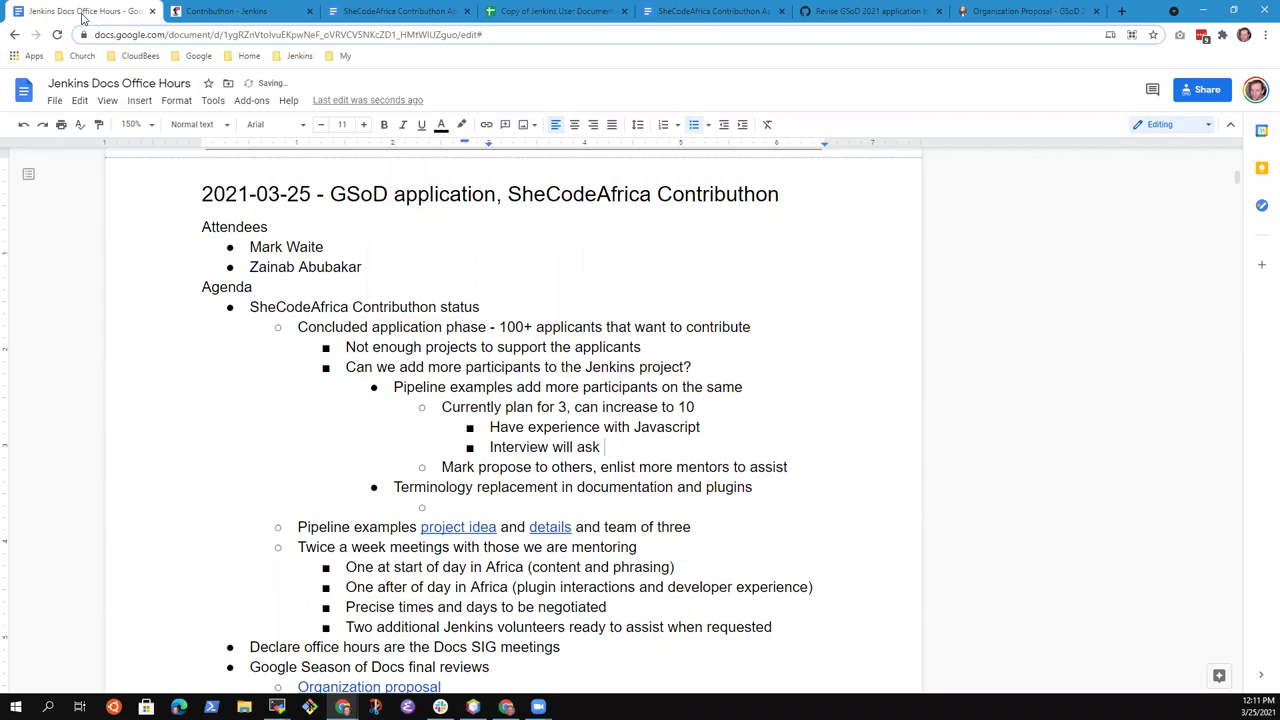
pyautogui.write('question')
pyautogui.hotkey('ctrl', 'BackSpace')
pyautogui.hotkey('ctrl', 'BackSpace')
pyautogui.write('confirm they are inte')
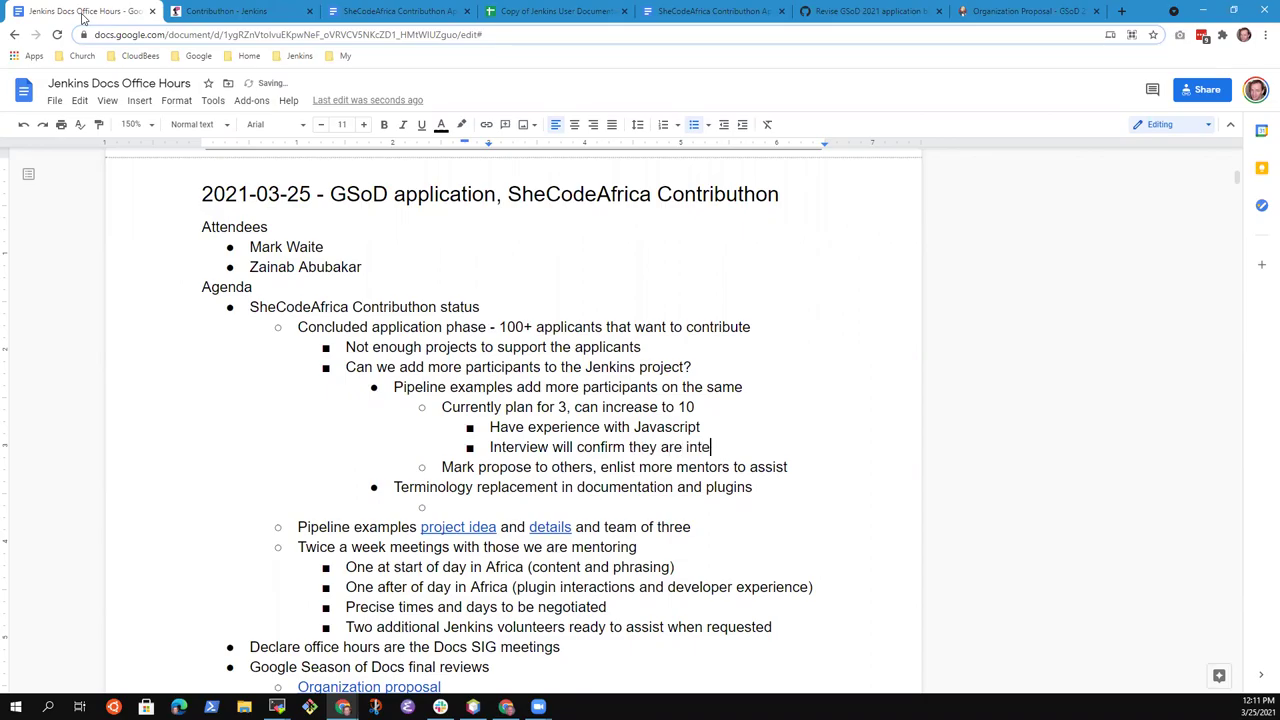
pyautogui.write('rested in learning new tools ')
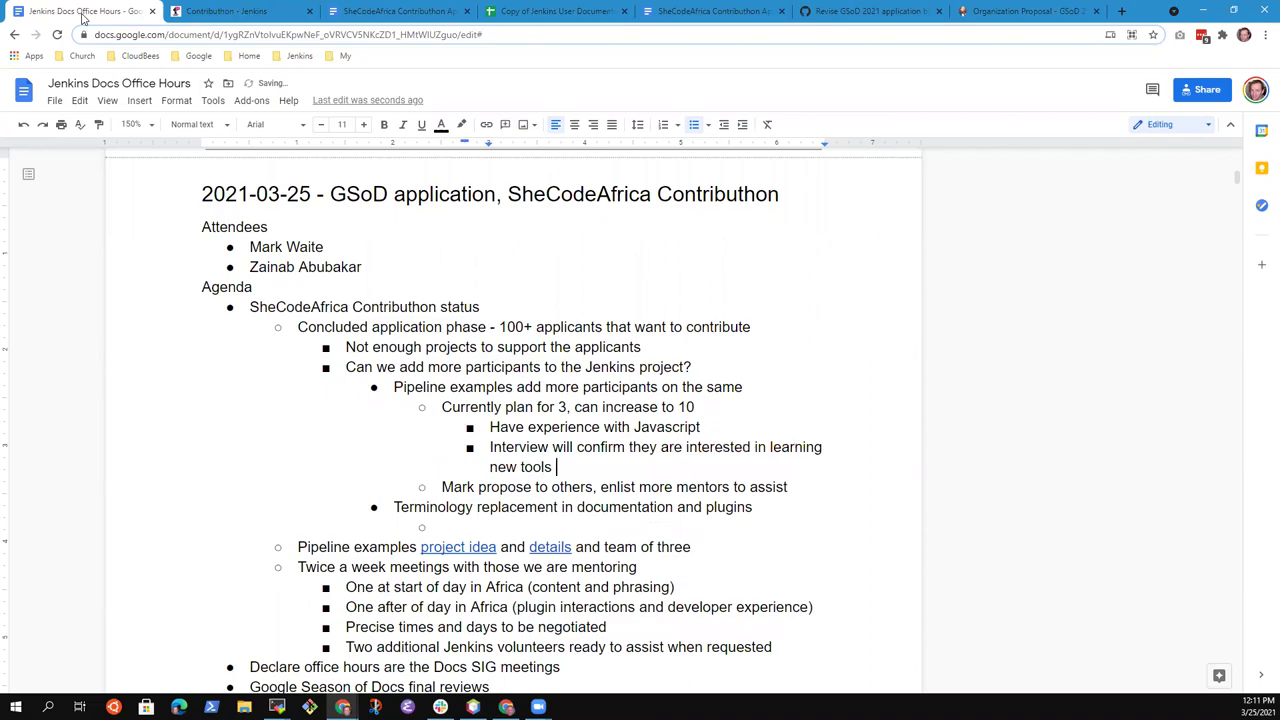
pyautogui.write('and new techniques')
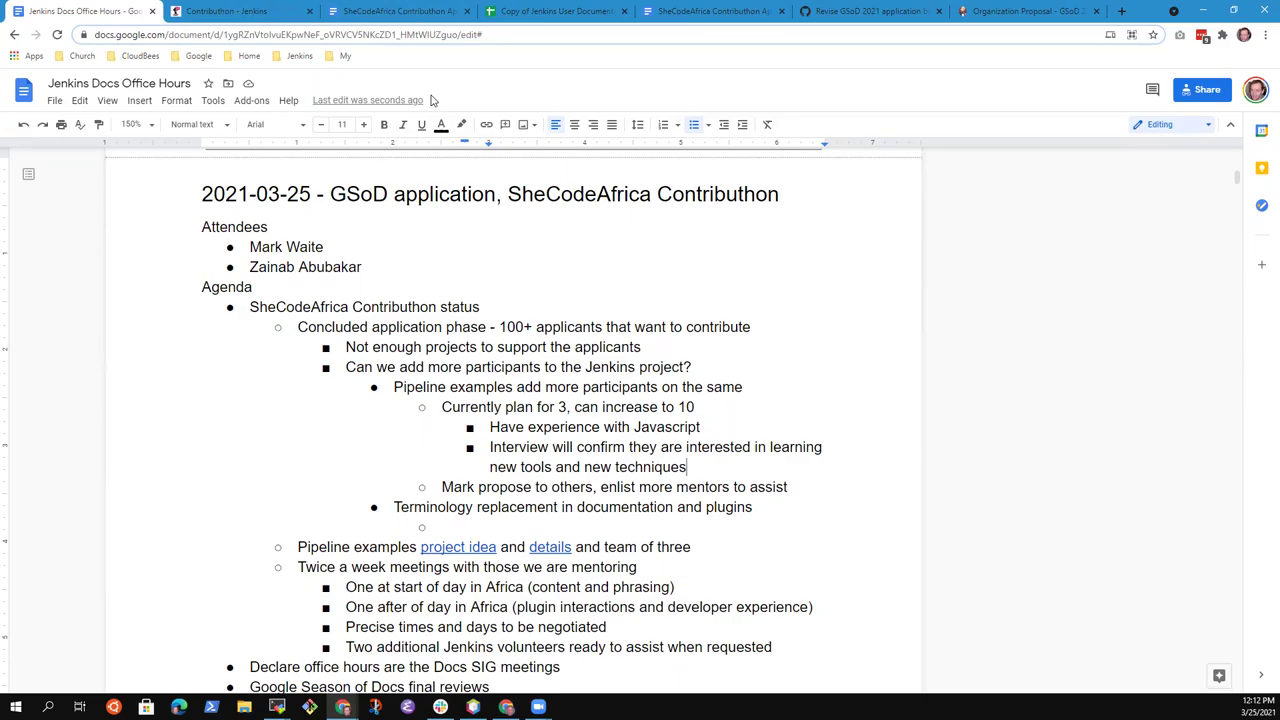
# Remove 'propose to others,' so the bullet reads 'enlist more mentors to assist'
pyautogui.press('Down')
pyautogui.press('Down')
pyautogui.press('Up')
pyautogui.hotkey('ctrl', 'Left')
pyautogui.hotkey('ctrl', 'shift', 'Left')
pyautogui.hotkey('ctrl', 'shift', 'Left')
pyautogui.hotkey('ctrl', 'shift', 'Left')
pyautogui.press('BackSpace')
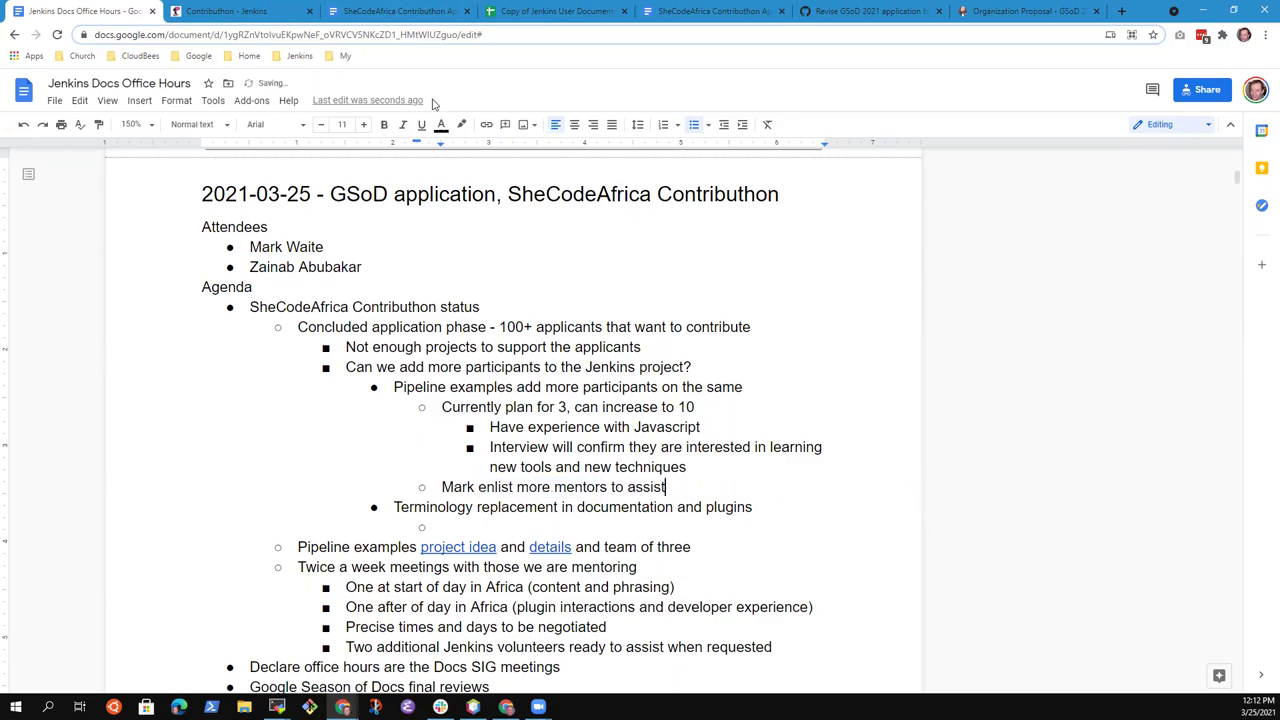
# Highlight the Pipeline examples bullet, then the Terminology replacement bullet, for discussion
pyautogui.press('Home')
pyautogui.press('Up')
pyautogui.press('Up')
pyautogui.press('Up')
pyautogui.hotkey('ctrl', 'shift', 'Up')
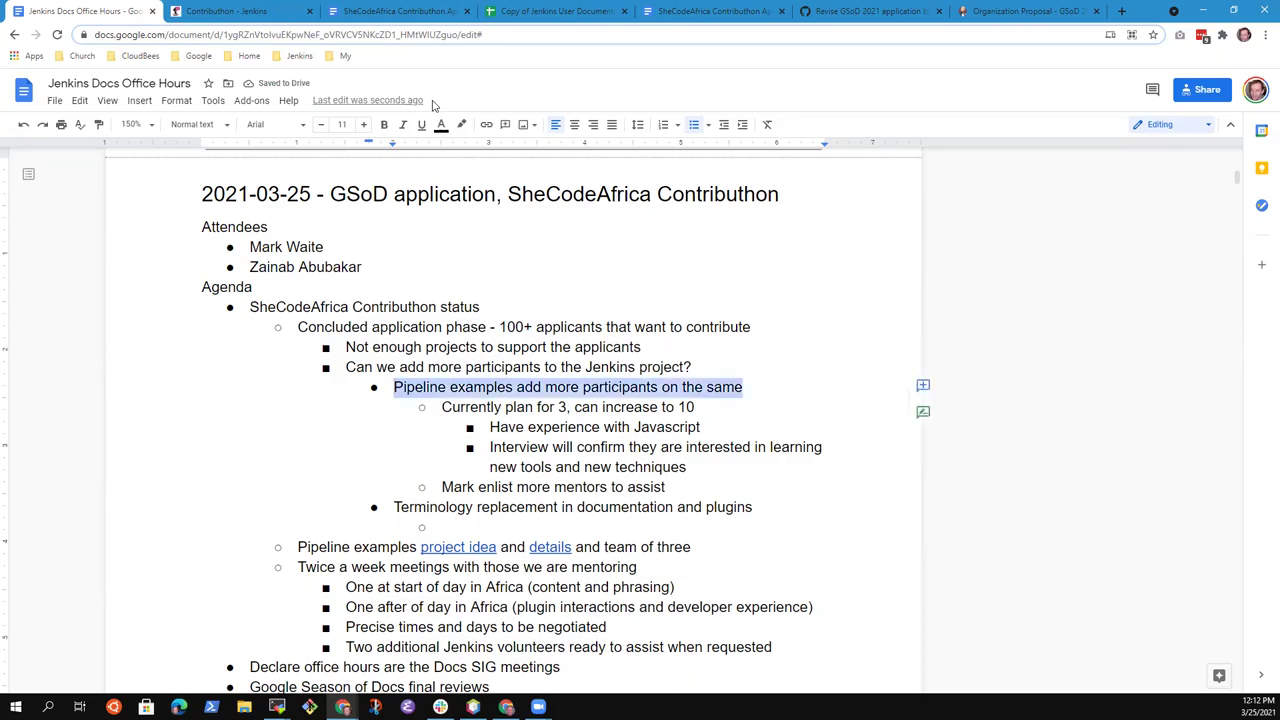
pyautogui.press('End')
pyautogui.press('Down')
pyautogui.press('Down')
pyautogui.press('Down')
pyautogui.press('Down')
pyautogui.press('Down')
pyautogui.press('Down')
pyautogui.press('Down')
pyautogui.press('Home')
pyautogui.hotkey('shift', 'End')
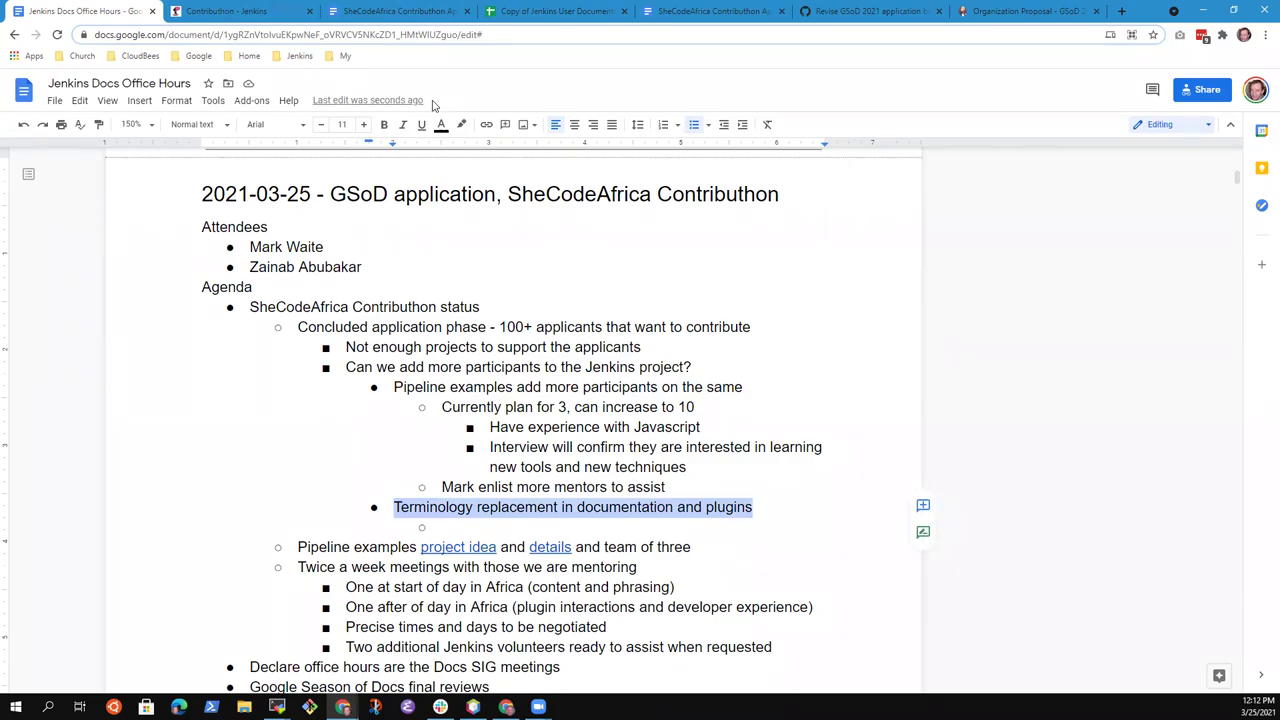
# Add the sub-bullet 'Needs a task breakdown and good sample' under Terminology replacement
pyautogui.press('Down')
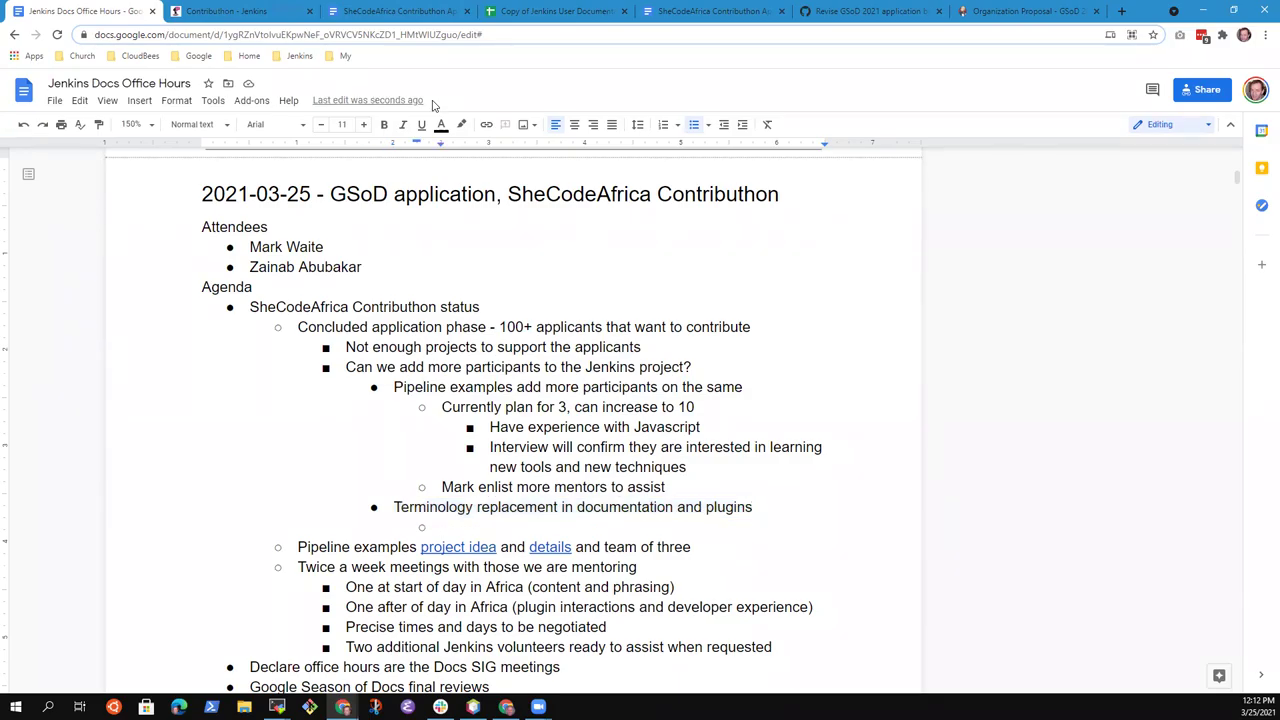
pyautogui.write('Nee')
pyautogui.press('BackSpace')
pyautogui.press('BackSpace')
pyautogui.press('BackSpace')
pyautogui.write('Neesd')
pyautogui.press('BackSpace')
pyautogui.press('BackSpace')
pyautogui.write('ds a better taks')
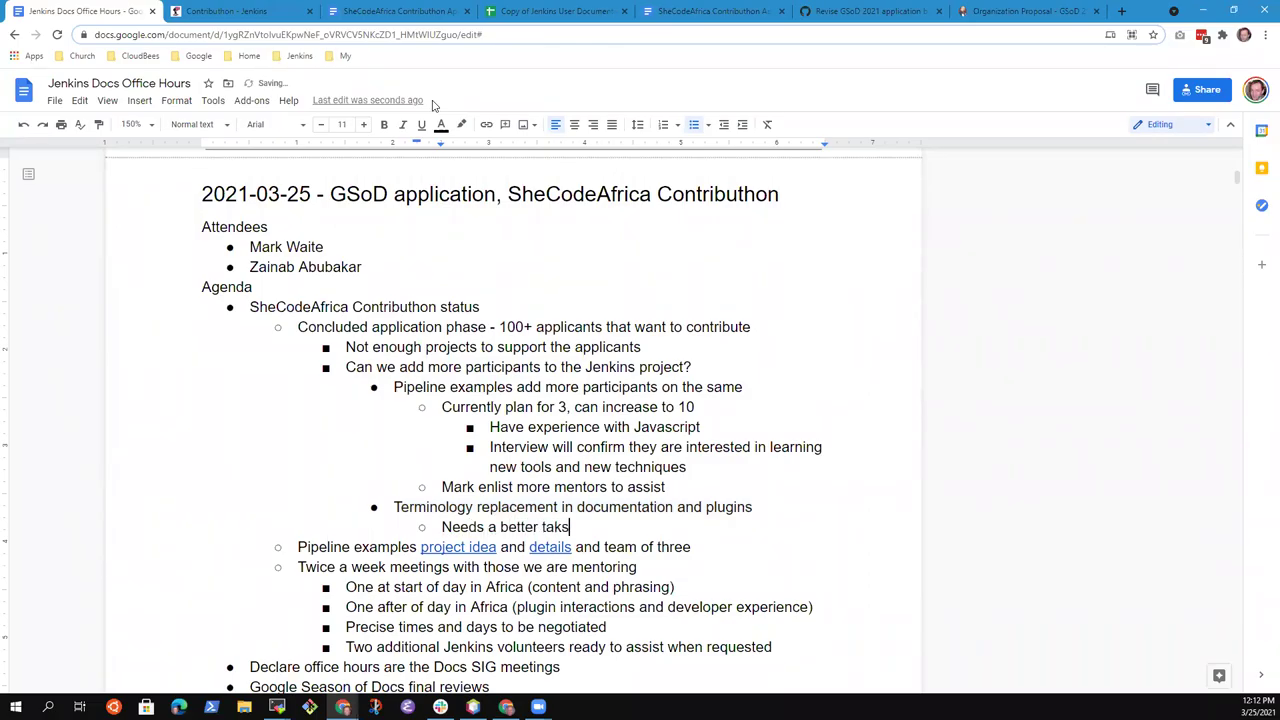
pyautogui.hotkey('ctrl', 'BackSpace')
pyautogui.hotkey('ctrl', 'BackSpace')
pyautogui.write('task break')
pyautogui.write('dwon')
pyautogui.press('BackSpace')
pyautogui.press('BackSpace')
pyautogui.press('BackSpace')
pyautogui.write('own and ')
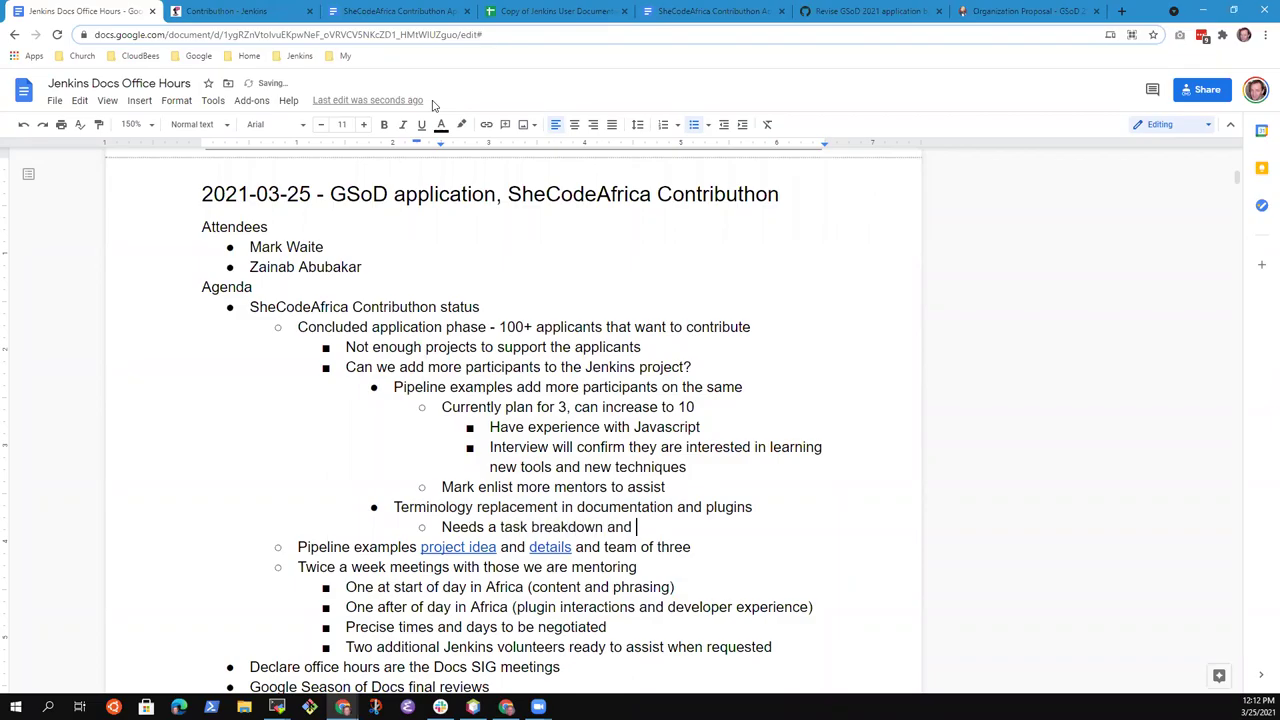
pyautogui.write('good sample')
# Add sub-bullets 'Java compilation, interacting with Jenkins, pull request' and 'Introduction to the concepts…'
pyautogui.press('Return')
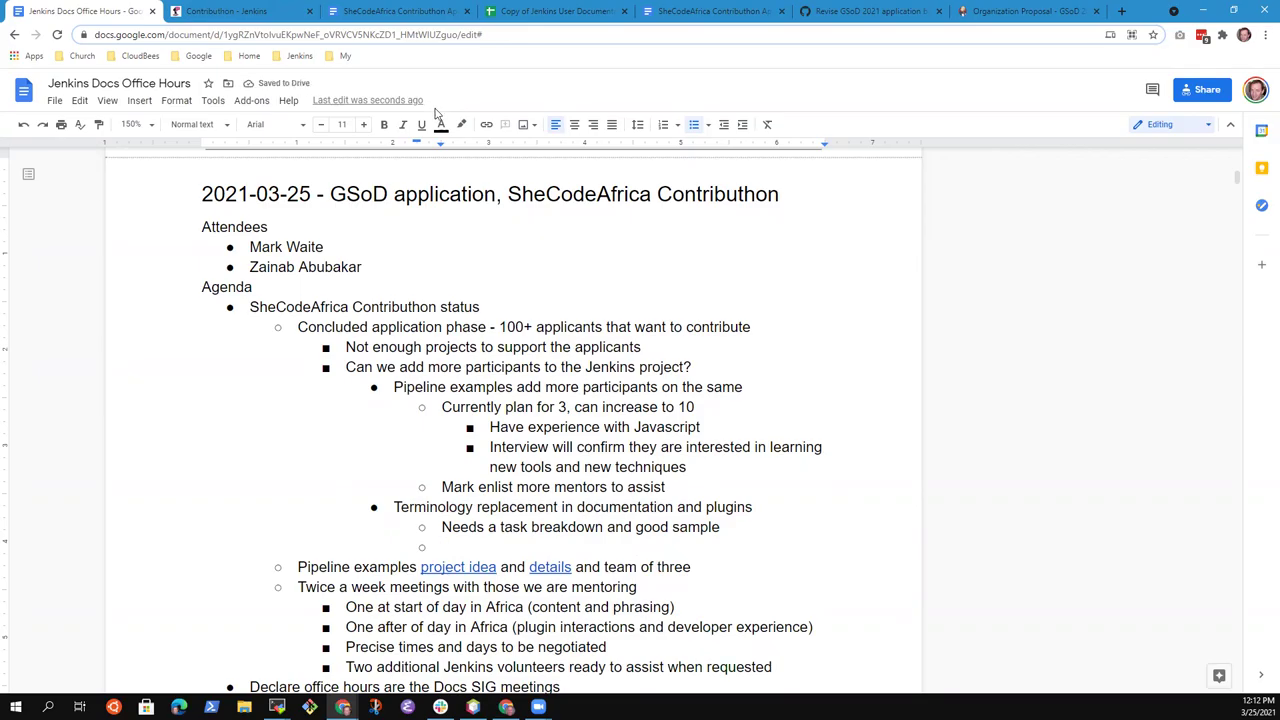
pyautogui.write('Java compilation, ')
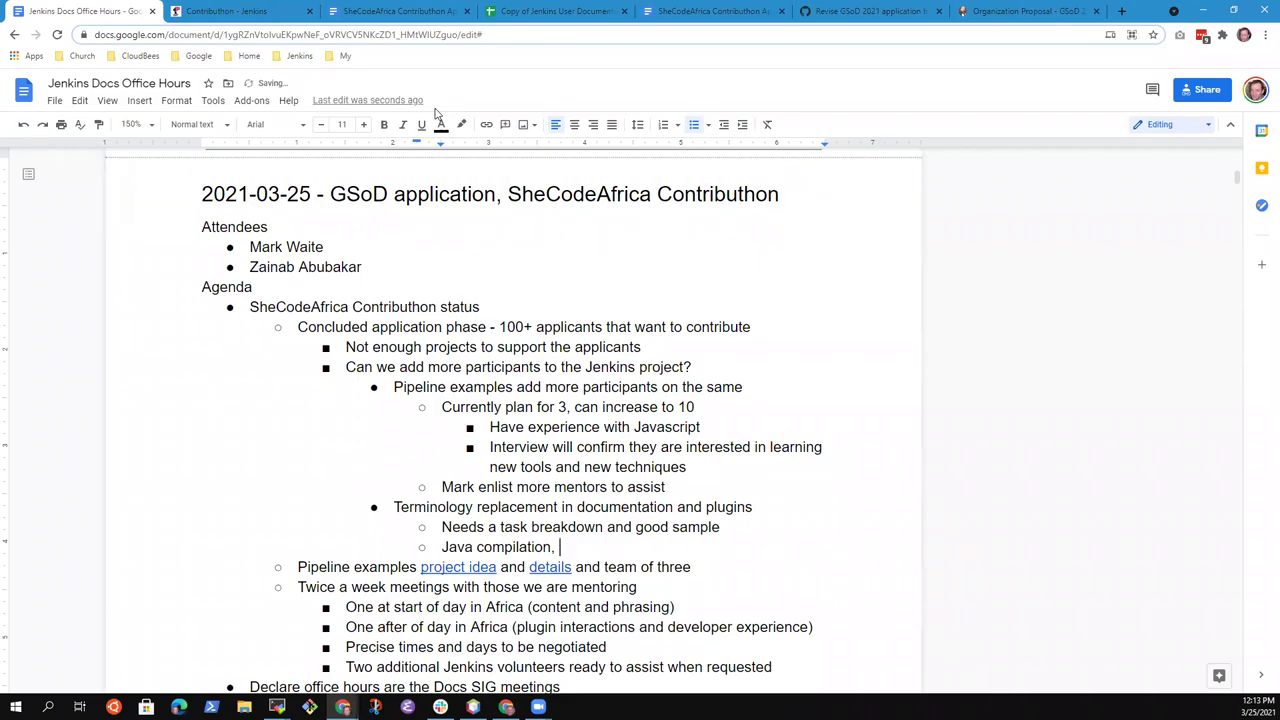
pyautogui.write('interacting with Jenkins')
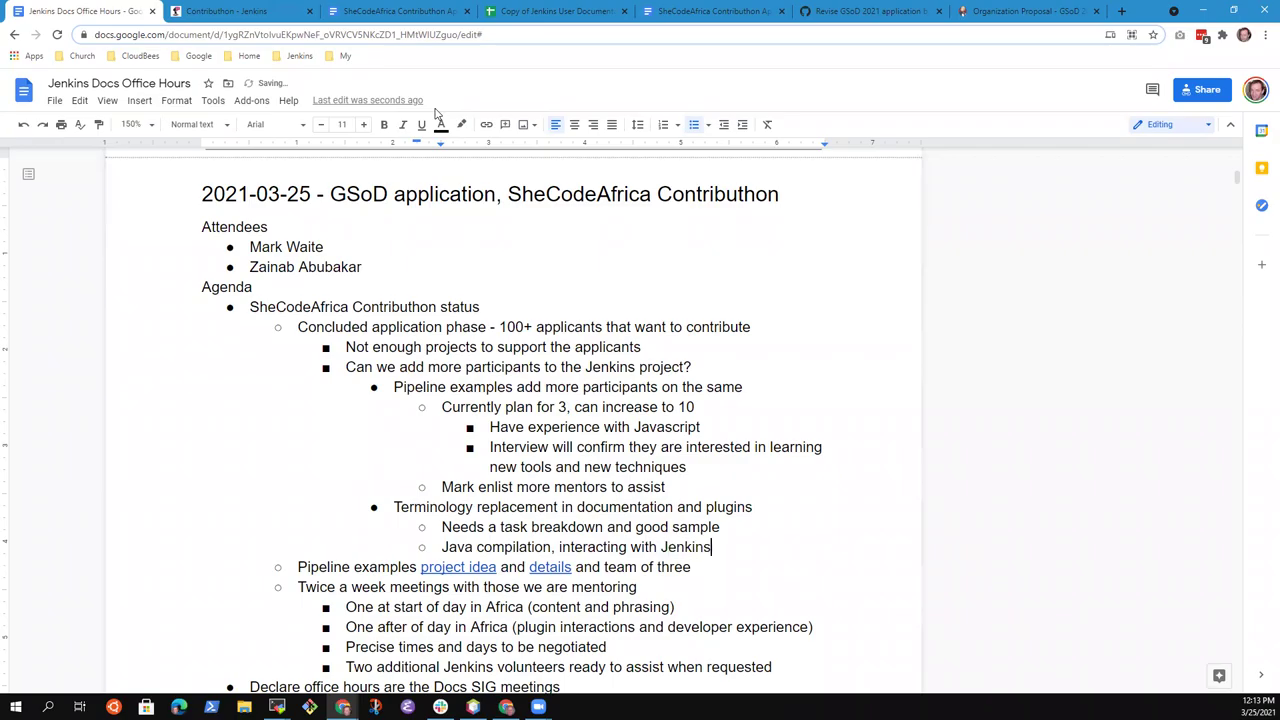
pyautogui.write(', dai')
pyautogui.press('BackSpace')
pyautogui.press('BackSpace')
pyautogui.press('BackSpace')
pyautogui.write('submit pull request')
pyautogui.hotkey('ctrl', 'BackSpace')
pyautogui.hotkey('ctrl', 'BackSpace')
pyautogui.hotkey('ctrl', 'BackSpace')
pyautogui.write('pull request')
pyautogui.press('Return')
pyautogui.write('Introduc')
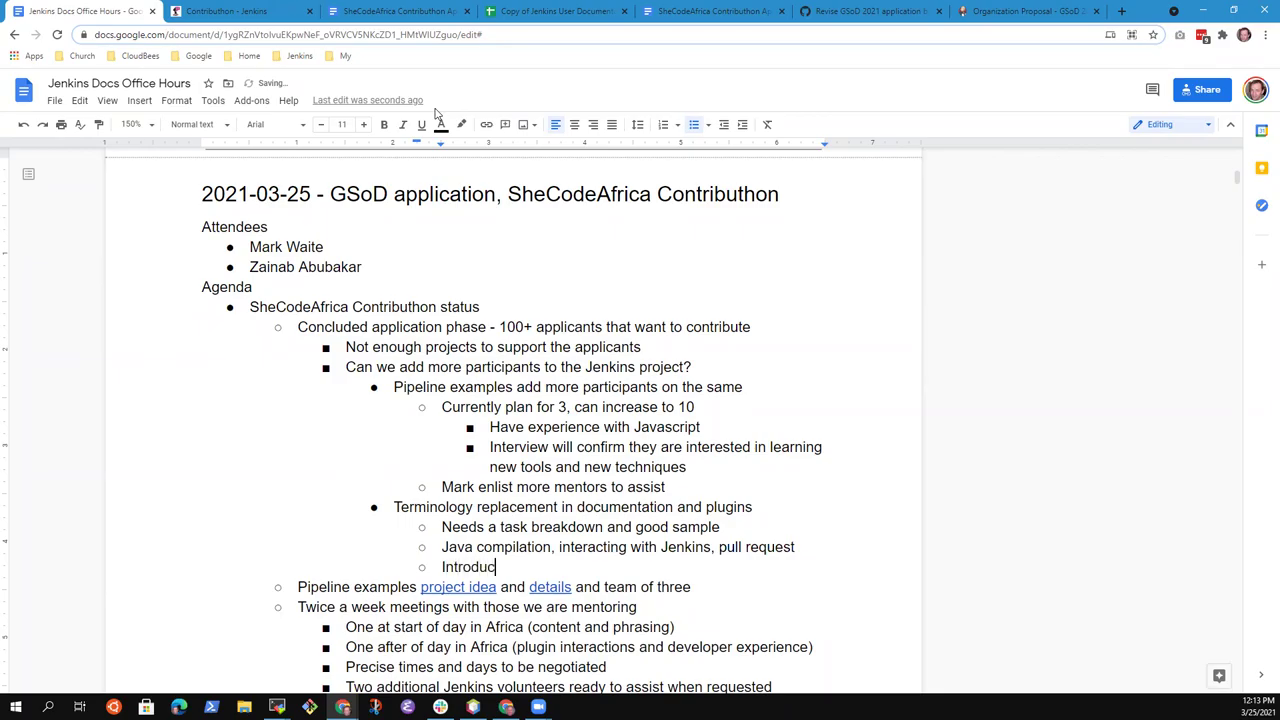
pyautogui.write('tion to the concepts and the places where they can make changes and where they cannot')
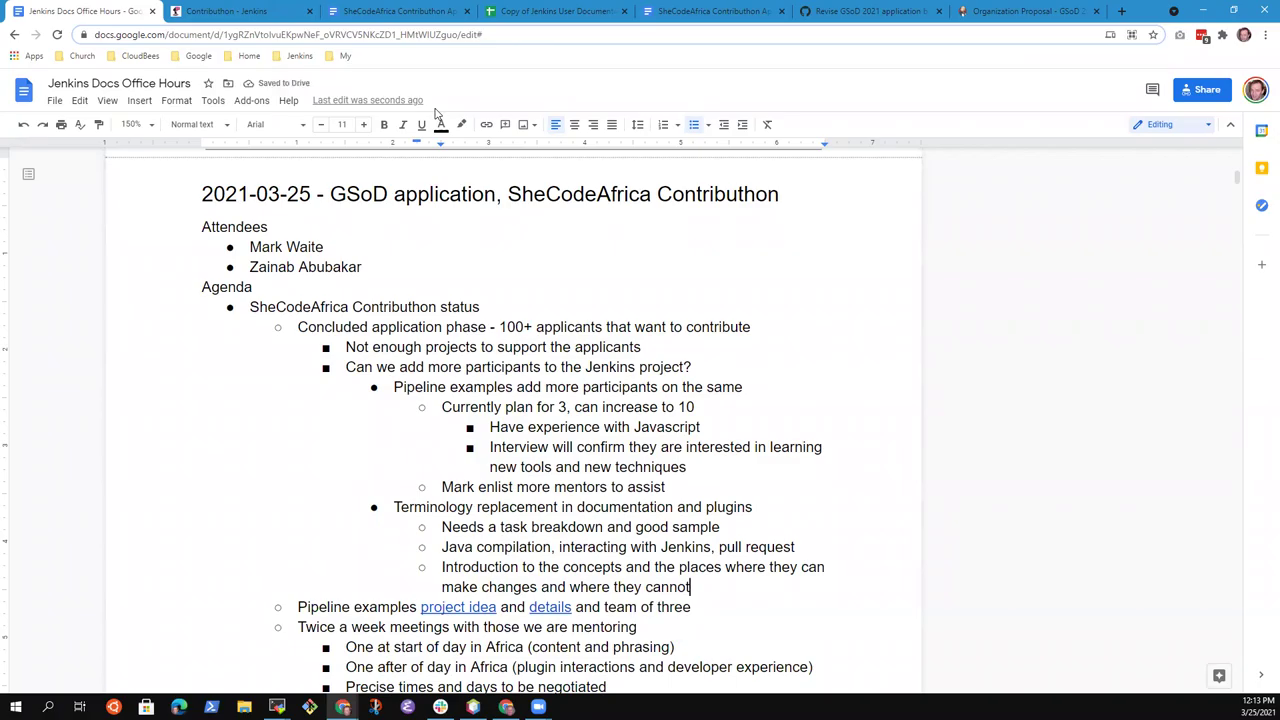
# Change 'good sample' to 'good samples' and replace 10 with 9 in the plan line
pyautogui.press('Up')
pyautogui.press('Up')
pyautogui.press('End')
pyautogui.write('s')
pyautogui.press('Up')
pyautogui.press('Up')
pyautogui.press('Up')
pyautogui.press('Up')
pyautogui.press('Up')
pyautogui.press('Up')
pyautogui.hotkey('ctrl', 'shift', 'Left')
pyautogui.write('9')
# Add a 'SheCodeAfrica may be able to provide 9 mentees' bullet below the introduction note
pyautogui.press('Down')
pyautogui.press('Down')
pyautogui.press('Down')
pyautogui.press('Down')
pyautogui.press('Down')
pyautogui.press('Down')
pyautogui.press('Up')
pyautogui.press('Down')
pyautogui.press('End')
pyautogui.press('Return')
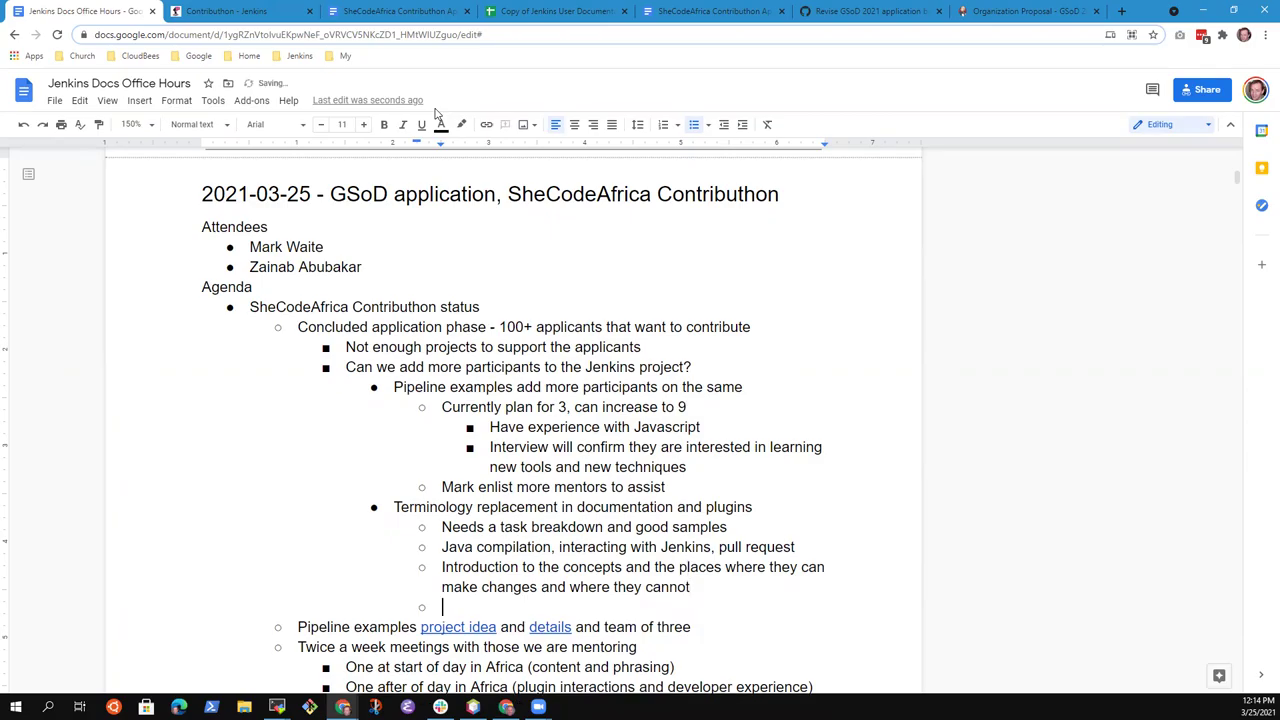
pyautogui.hotkey('shift', 'Tab')
pyautogui.hotkey('shift', 'Tab')
pyautogui.press('Tab')
pyautogui.write('SheCodeAfrica may be able to rp')
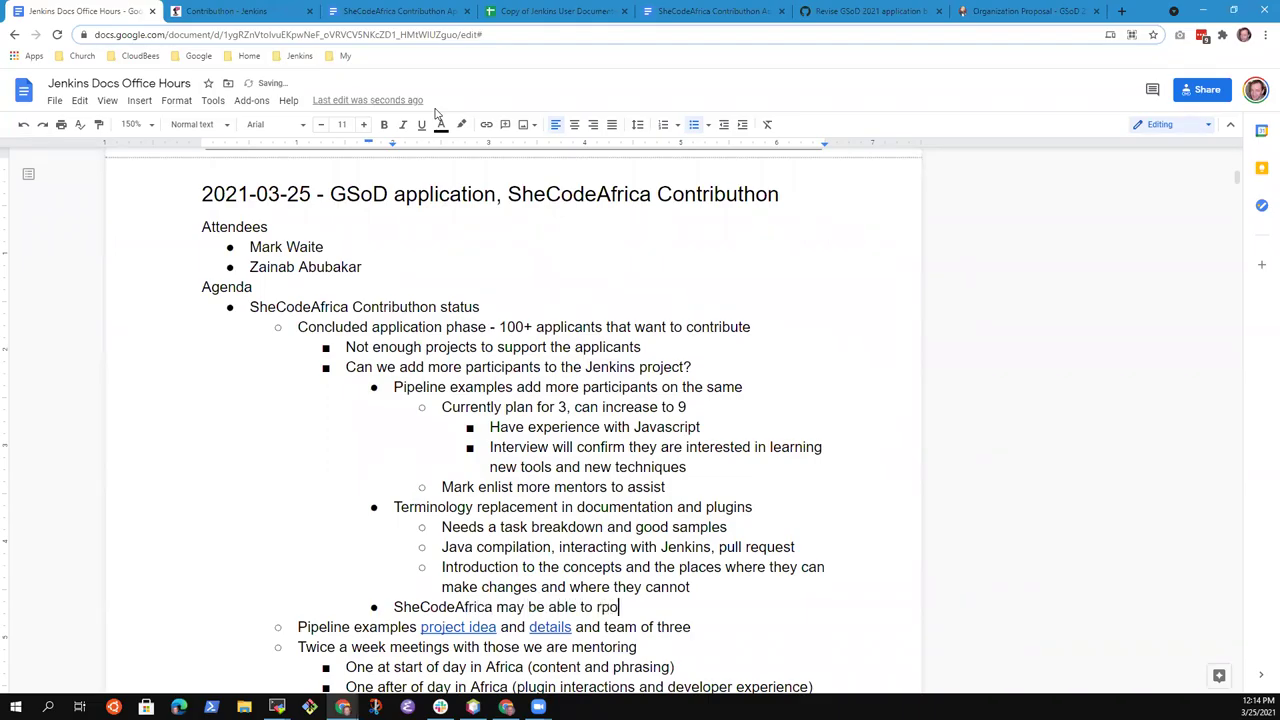
pyautogui.press('BackSpace')
pyautogui.write('provide 9 mentees')
# Nest 'Jenkins recommend target projects' beneath it, then highlight the Terminology replacement bullet
pyautogui.press('Return')
pyautogui.press('Tab')
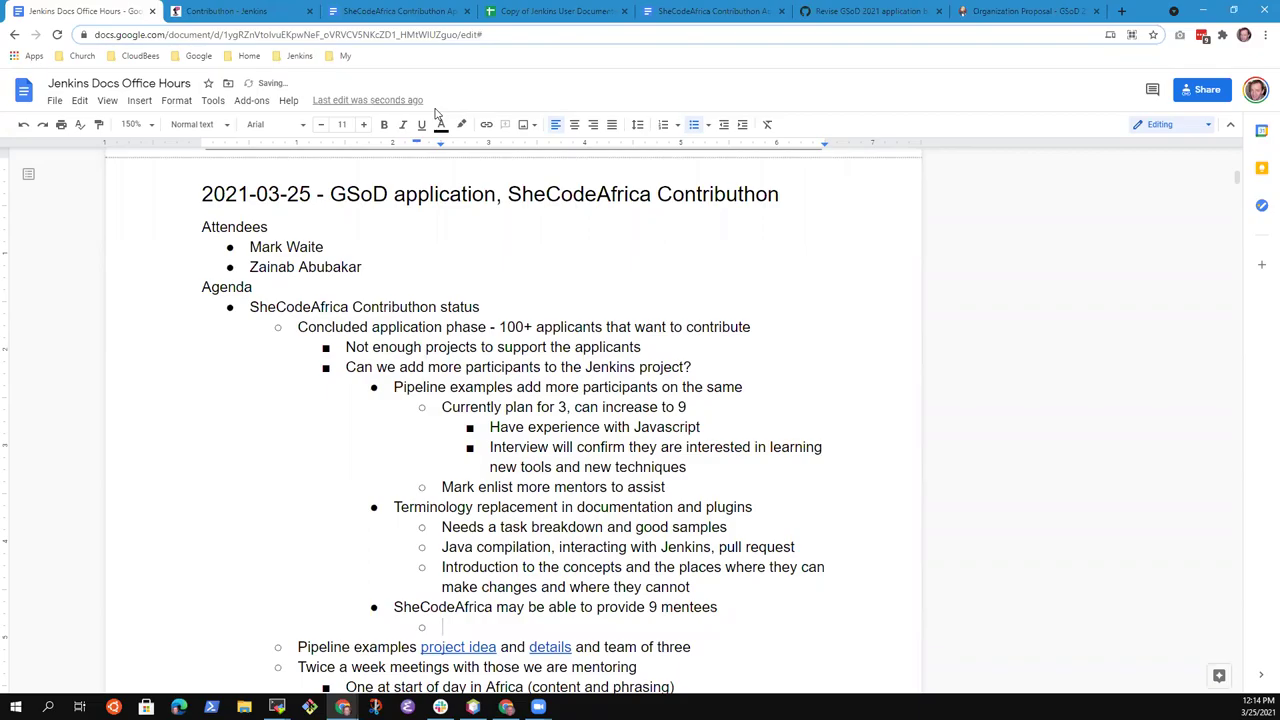
pyautogui.write('Jenkins recommend target projects')
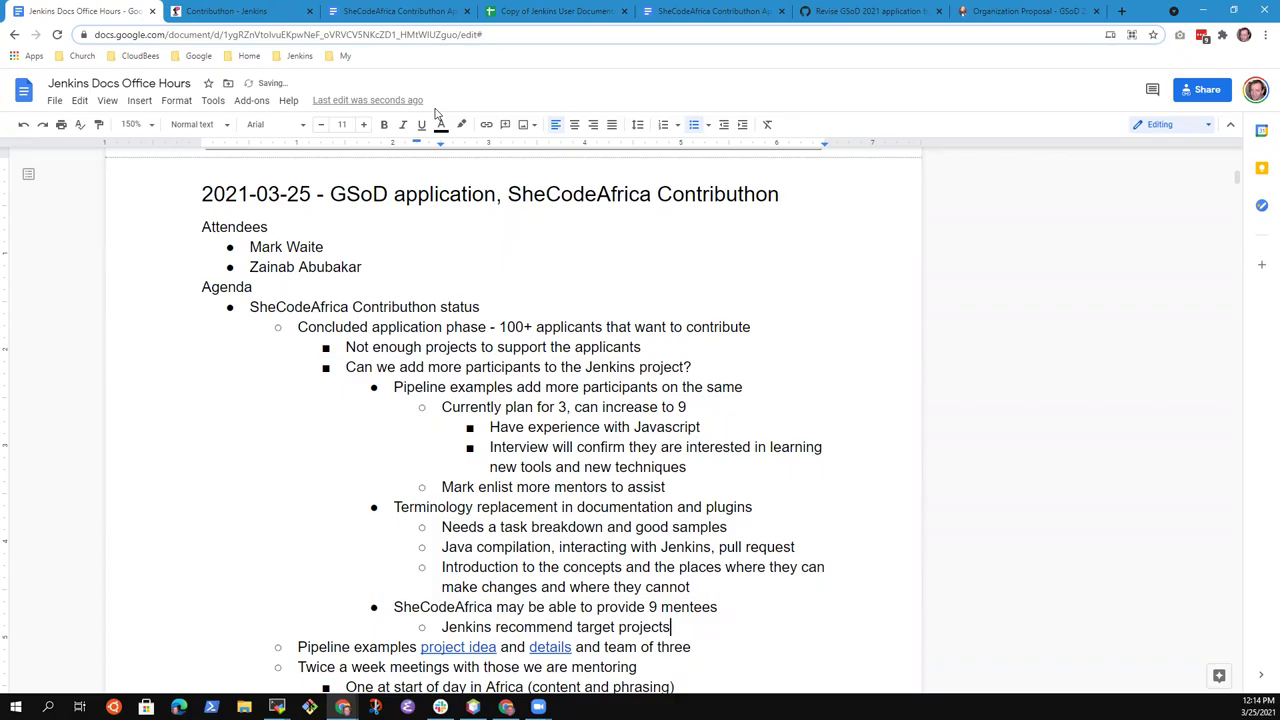
pyautogui.press('Up')
pyautogui.press('Up')
pyautogui.press('Up')
pyautogui.press('Up')
pyautogui.press('Up')
pyautogui.press('Up')
pyautogui.press('Home')
pyautogui.hotkey('shift', 'End')
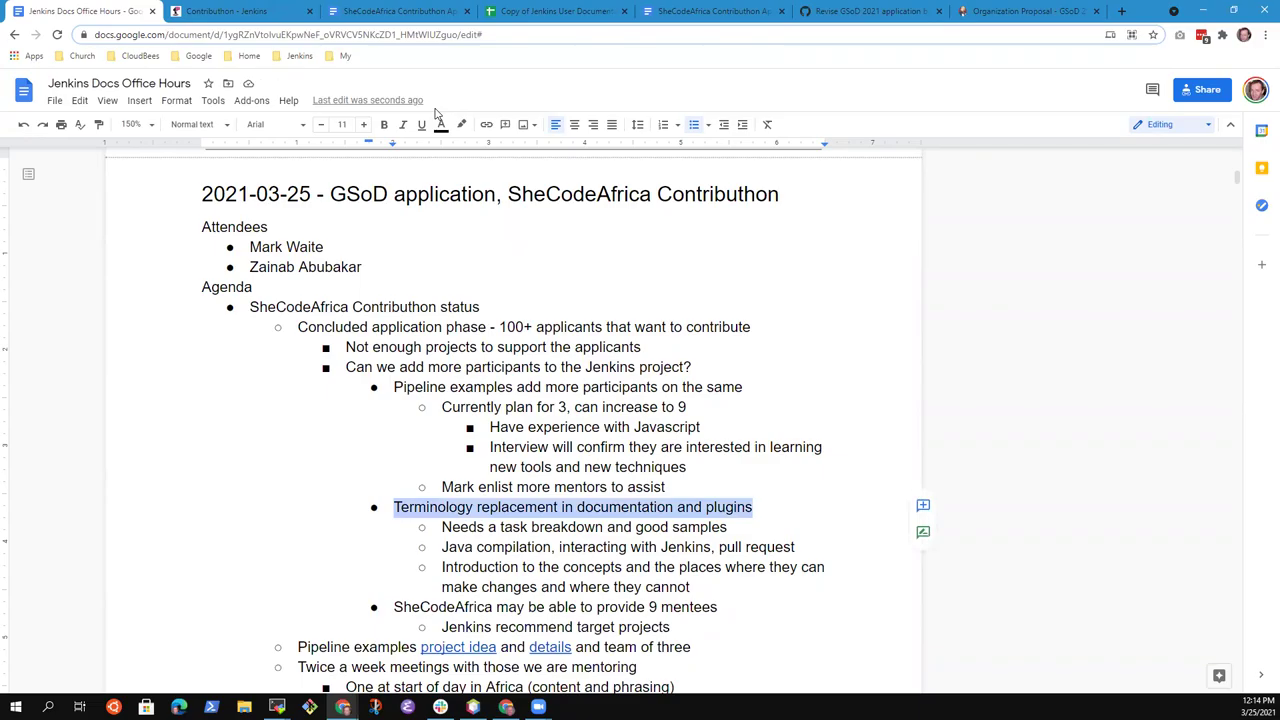
pyautogui.press('Up')
pyautogui.press('Up')
pyautogui.press('Up')
pyautogui.press('Up')
pyautogui.press('Up')
pyautogui.press('Up')
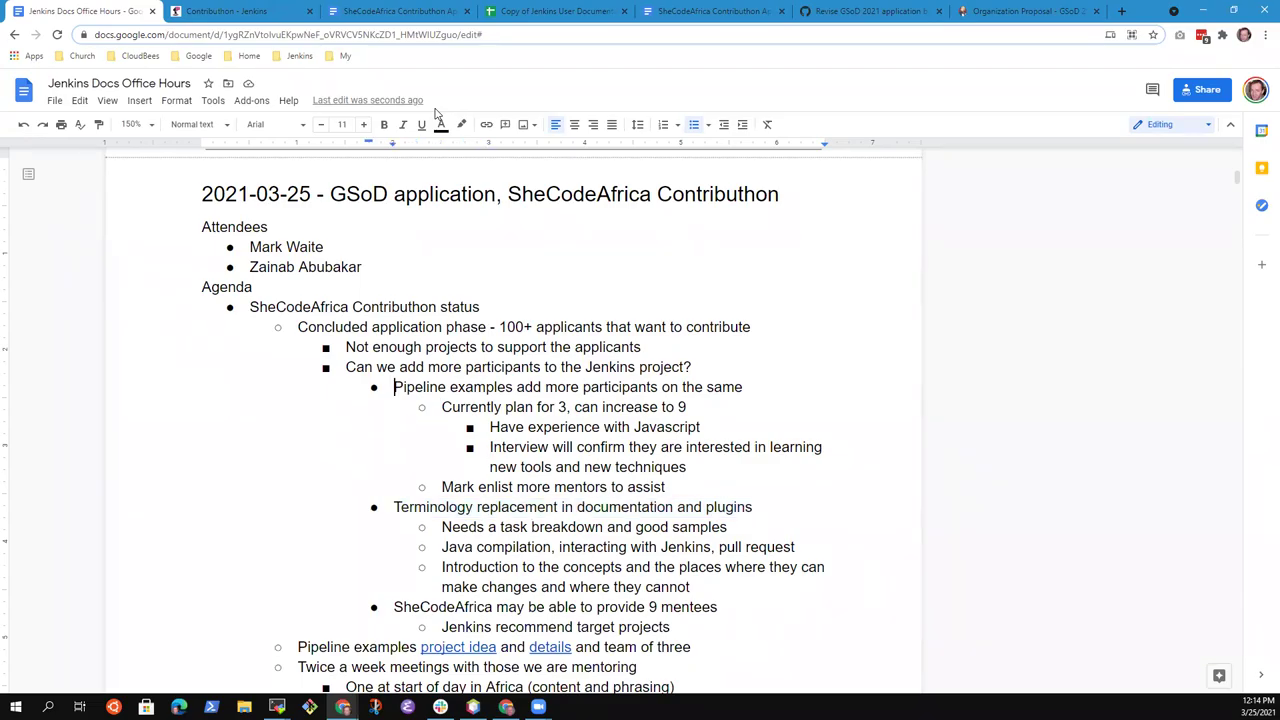
pyautogui.hotkey('shift', 'End')
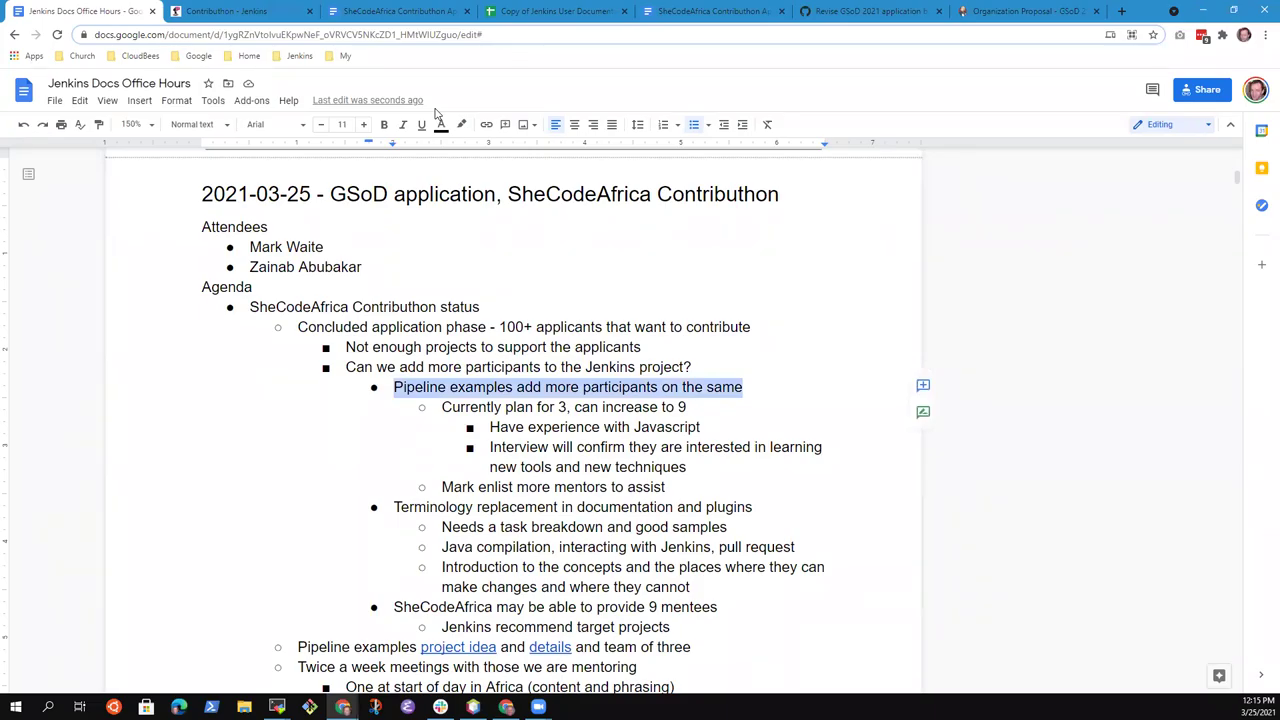
pyautogui.press('Down')
pyautogui.press('Down')
pyautogui.press('Down')
pyautogui.press('Down')
pyautogui.press('Down')
pyautogui.press('Down')
pyautogui.press('Home')
pyautogui.hotkey('shift', 'End')
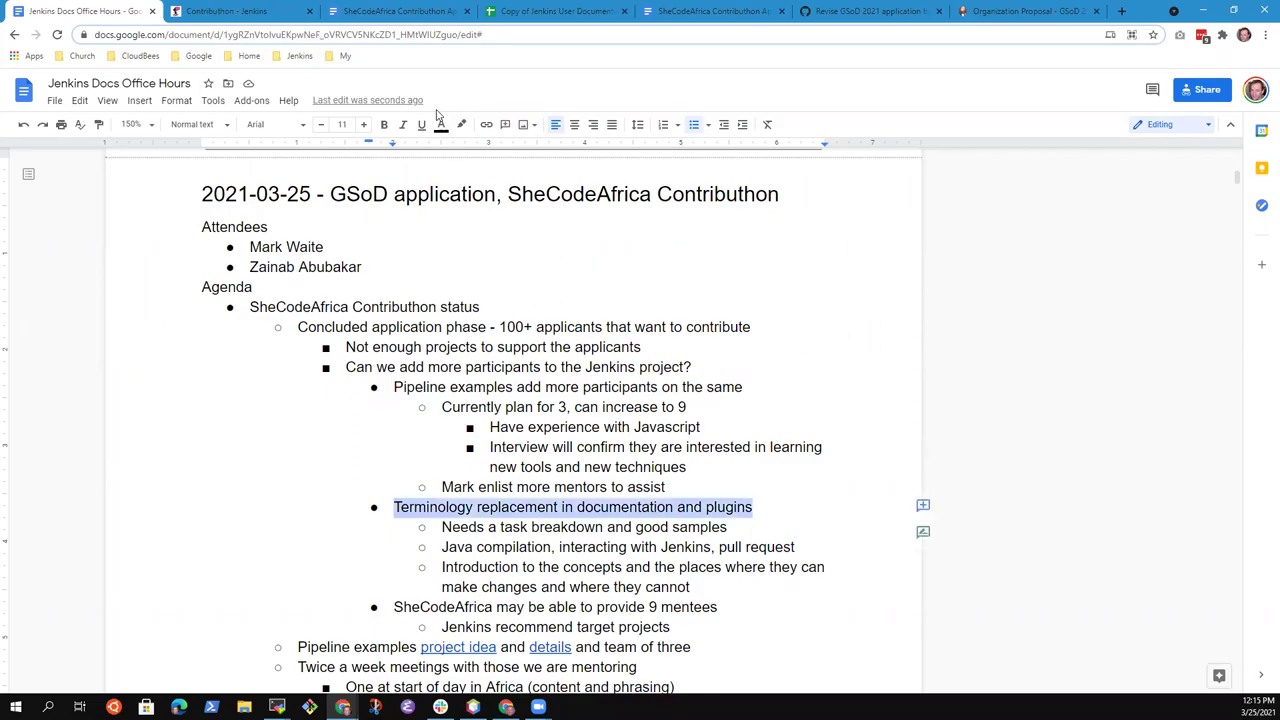
pyautogui.press('Down')
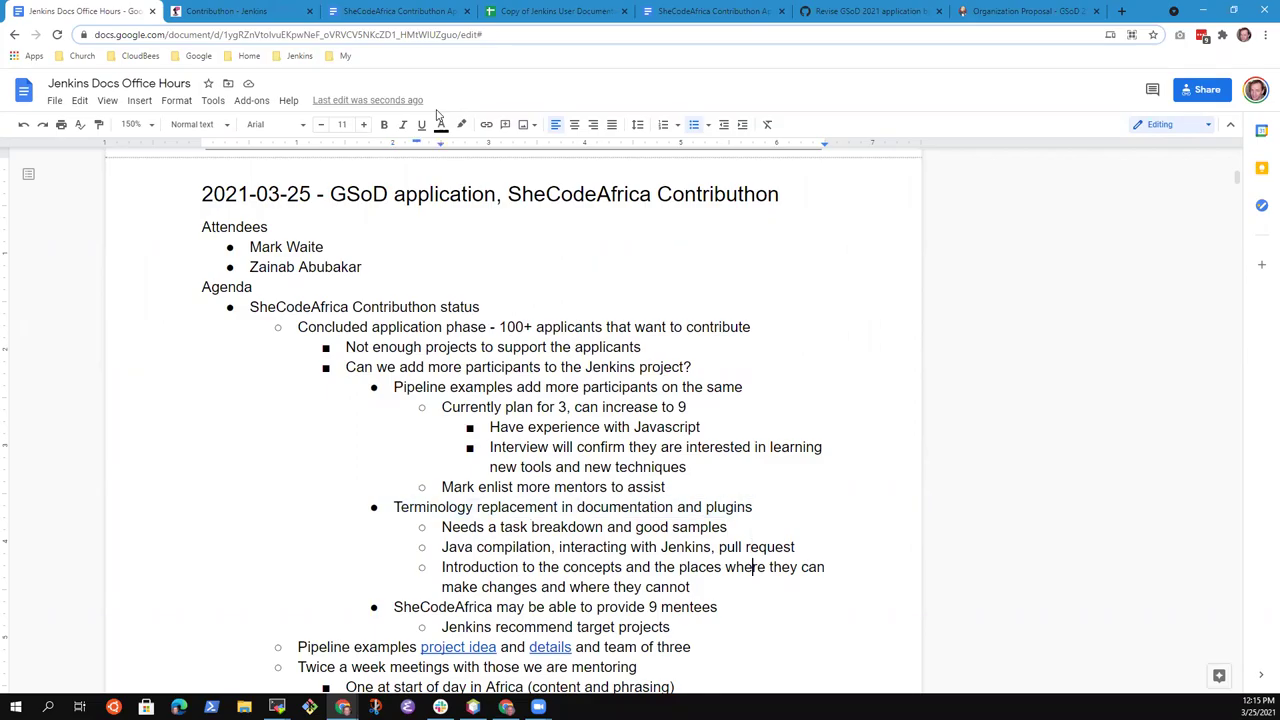
pyautogui.press('Down')
pyautogui.press('Down')
pyautogui.press('Down')
pyautogui.press('Down')
pyautogui.press('Down')
pyautogui.press('Down')
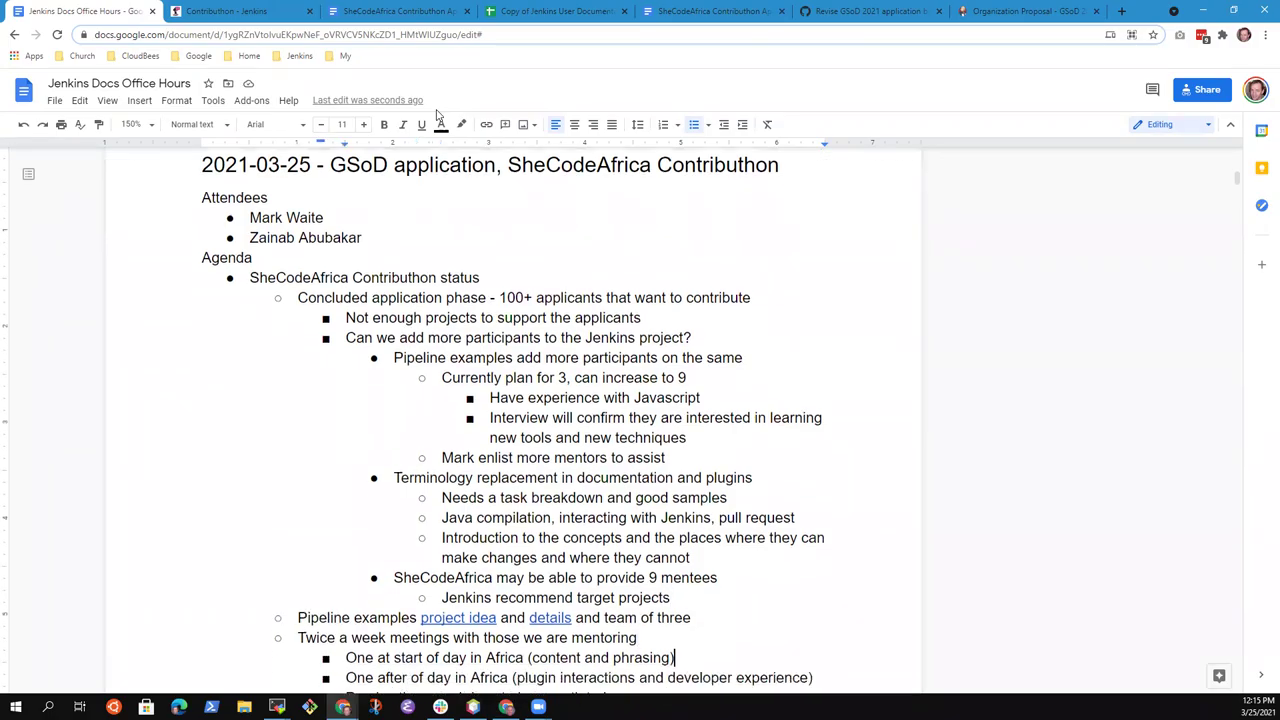
pyautogui.press('Down')
pyautogui.press('Down')
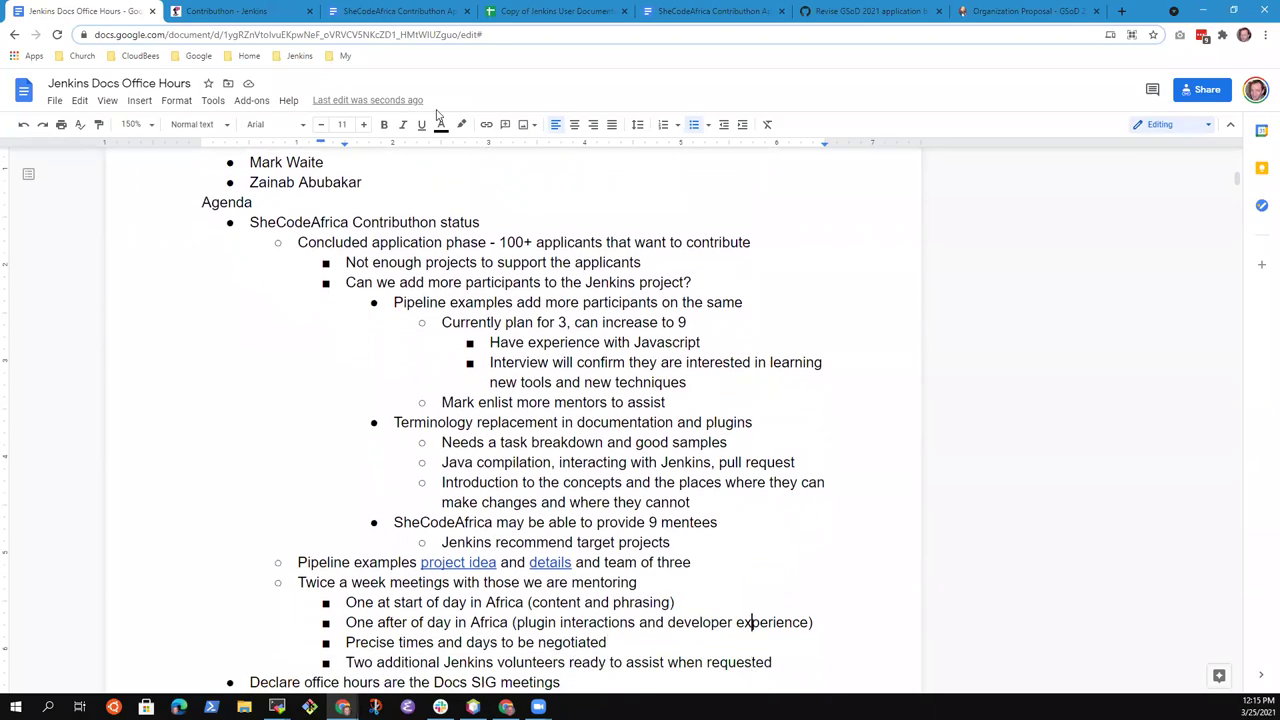
pyautogui.press('Up')
pyautogui.press('Down')
pyautogui.press('Down')
pyautogui.press('Down')
pyautogui.press('Home')
pyautogui.hotkey('shift', 'End')
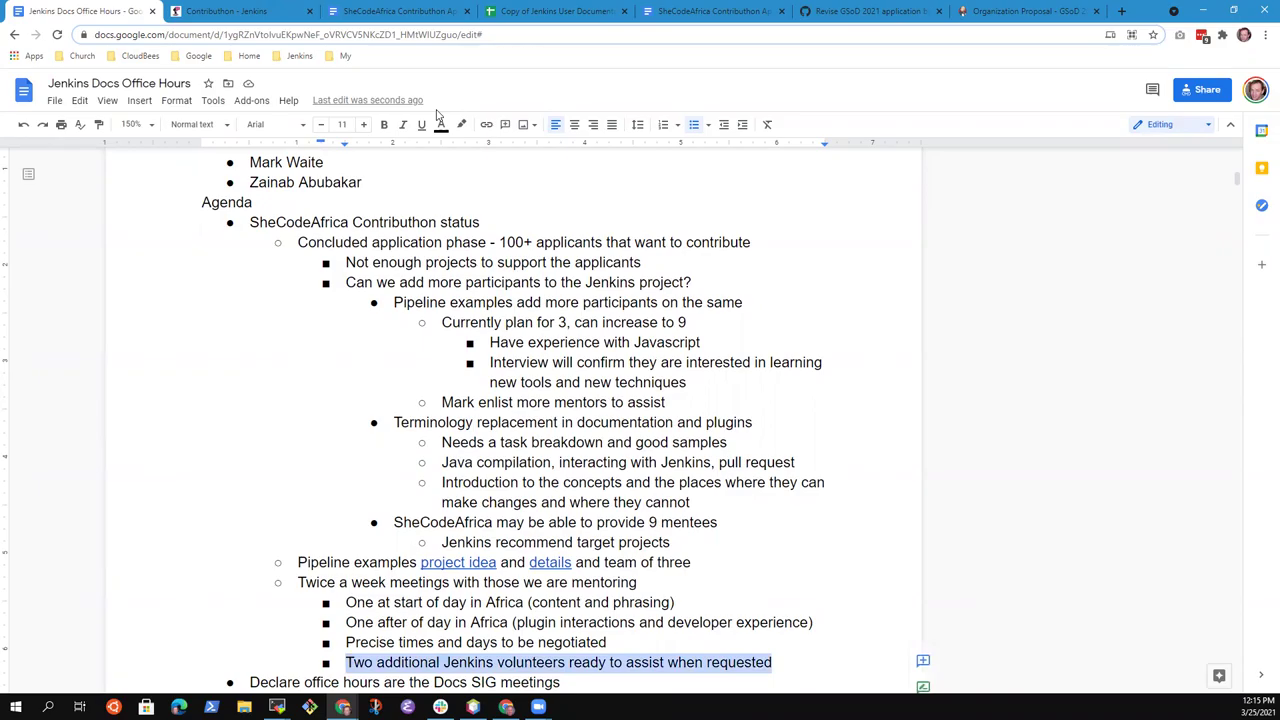
pyautogui.press('Left')
pyautogui.press('Up')
pyautogui.press('Up')
pyautogui.press('Up')
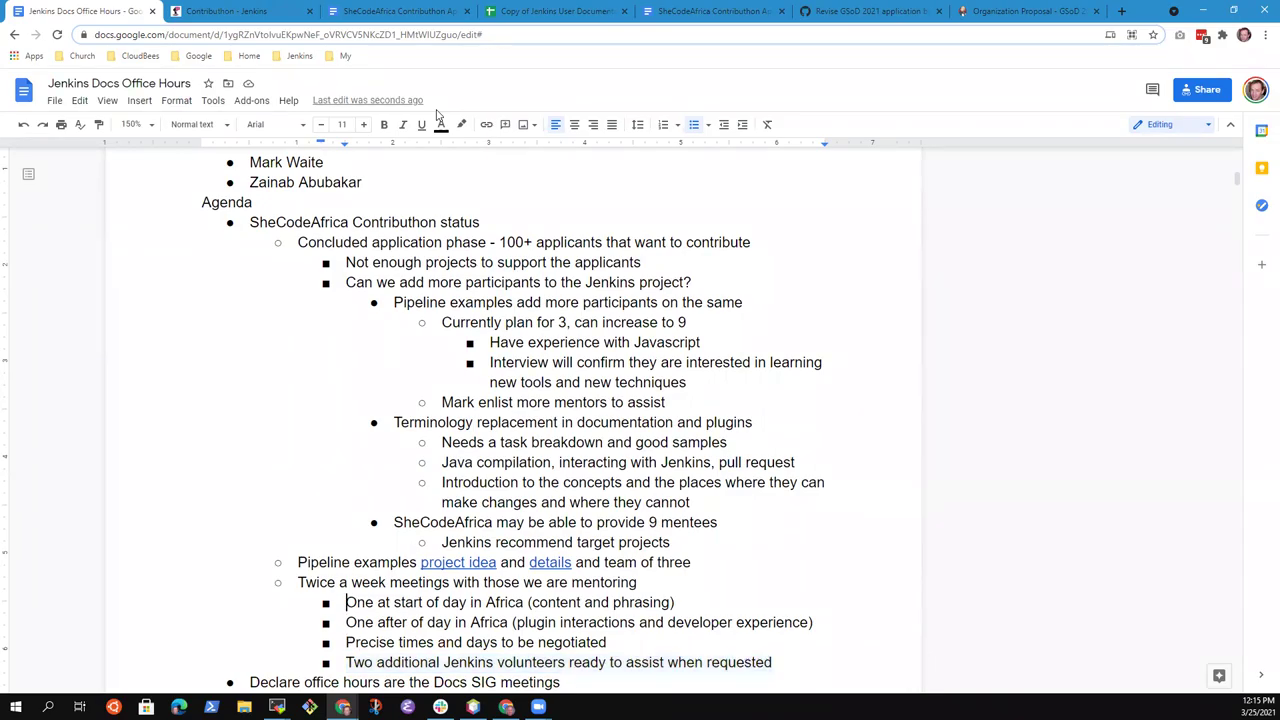
pyautogui.hotkey('shift', 'End')
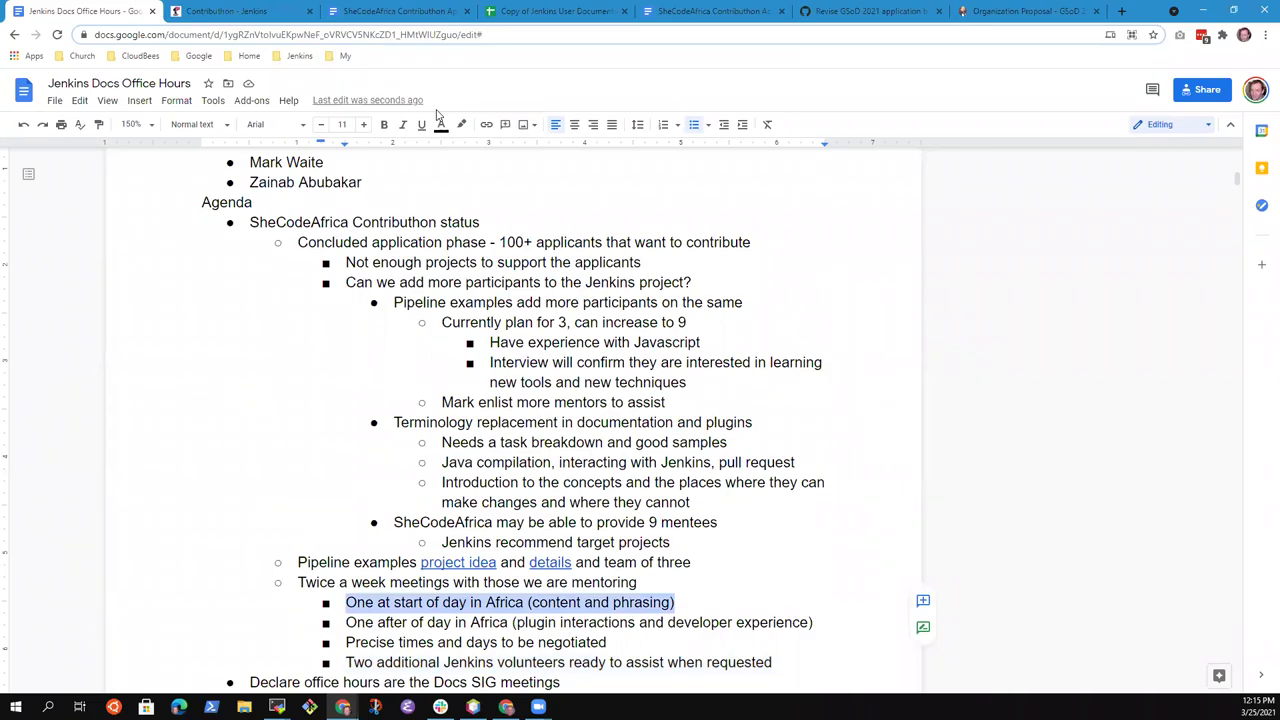
pyautogui.press('Up')
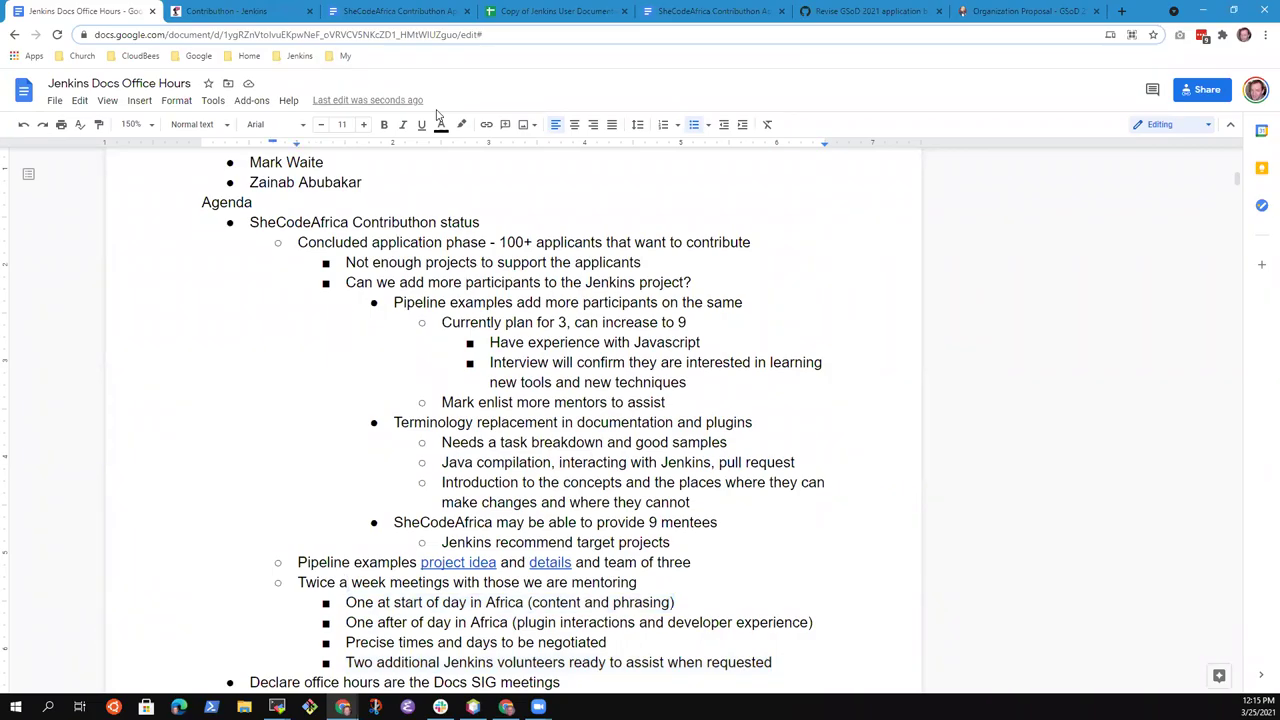
pyautogui.press('Up')
pyautogui.press('Up')
pyautogui.press('Up')
pyautogui.press('Up')
pyautogui.press('Up')
pyautogui.press('Up')
pyautogui.press('Up')
pyautogui.press('Up')
pyautogui.press('Up')
pyautogui.press('Up')
pyautogui.press('Up')
pyautogui.press('Up')
pyautogui.press('Down')
pyautogui.press('End')
pyautogui.hotkey('shift', 'Left')
# Add an 'Onboarding call (likely next week)' bullet after the volunteers line
pyautogui.click(668, 622)
pyautogui.press('Down')
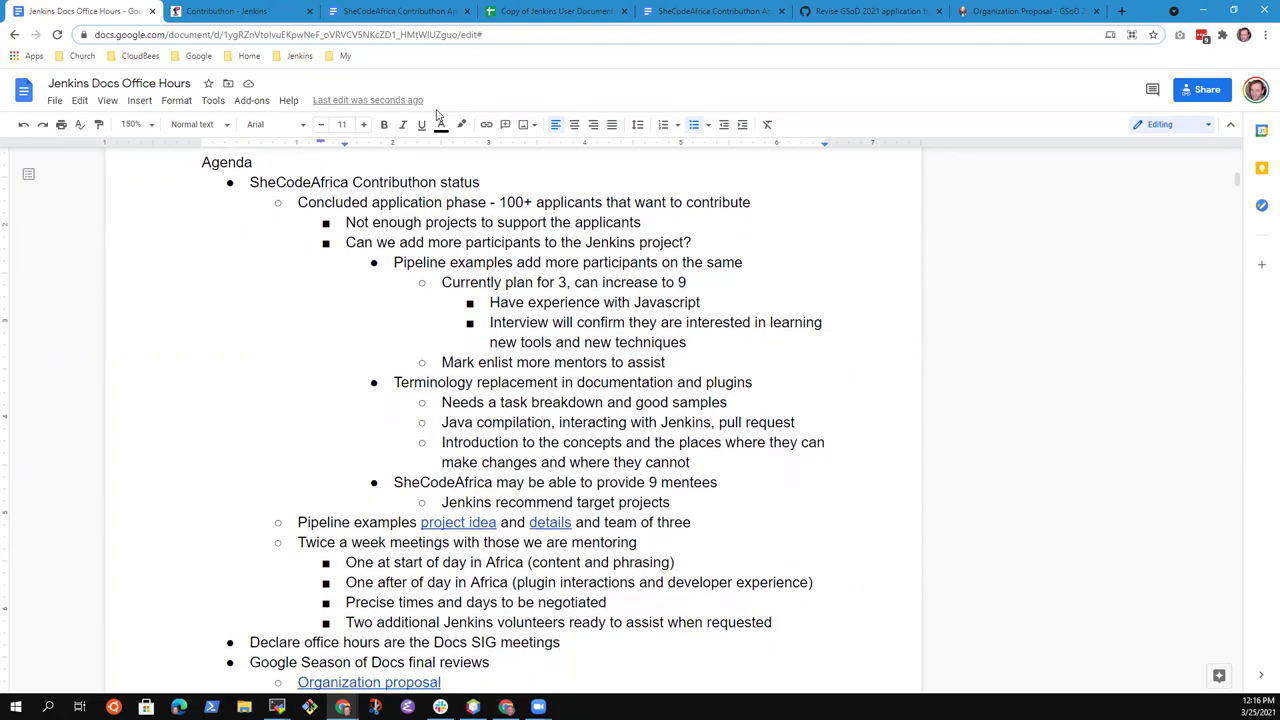
pyautogui.press('Return')
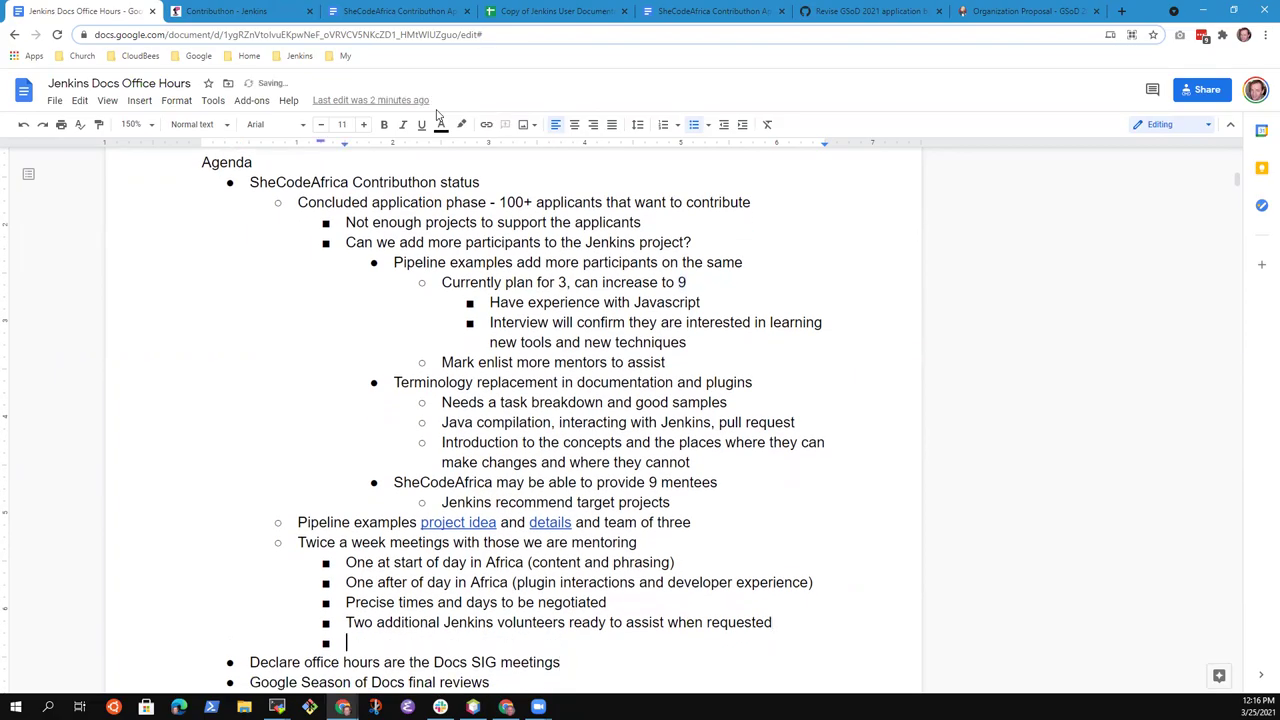
pyautogui.hotkey('shift', 'Tab')
pyautogui.write('In')
pyautogui.press('BackSpace')
pyautogui.press('BackSpace')
pyautogui.write('Onboarding call (likely ')
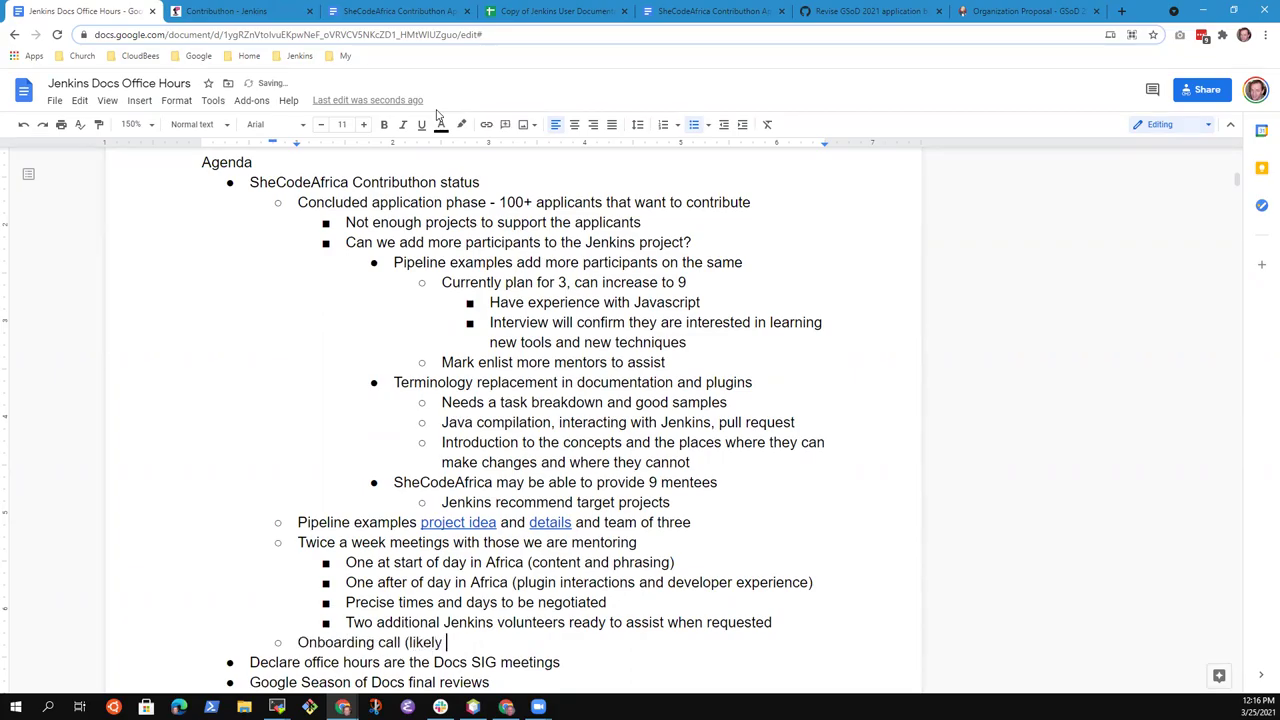
pyautogui.write('next week')
pyautogui.hotkey('ctrl', 'BackSpace')
pyautogui.hotkey('ctrl', 'BackSpace')
pyautogui.write('early n')
pyautogui.hotkey('ctrl', 'BackSpace')
pyautogui.hotkey('ctrl', 'BackSpace')
pyautogui.write('next week)')
# Nest 'Introduce the participants and the mentors (end of Africa working day best)' under it
pyautogui.press('Return')
pyautogui.press('Tab')
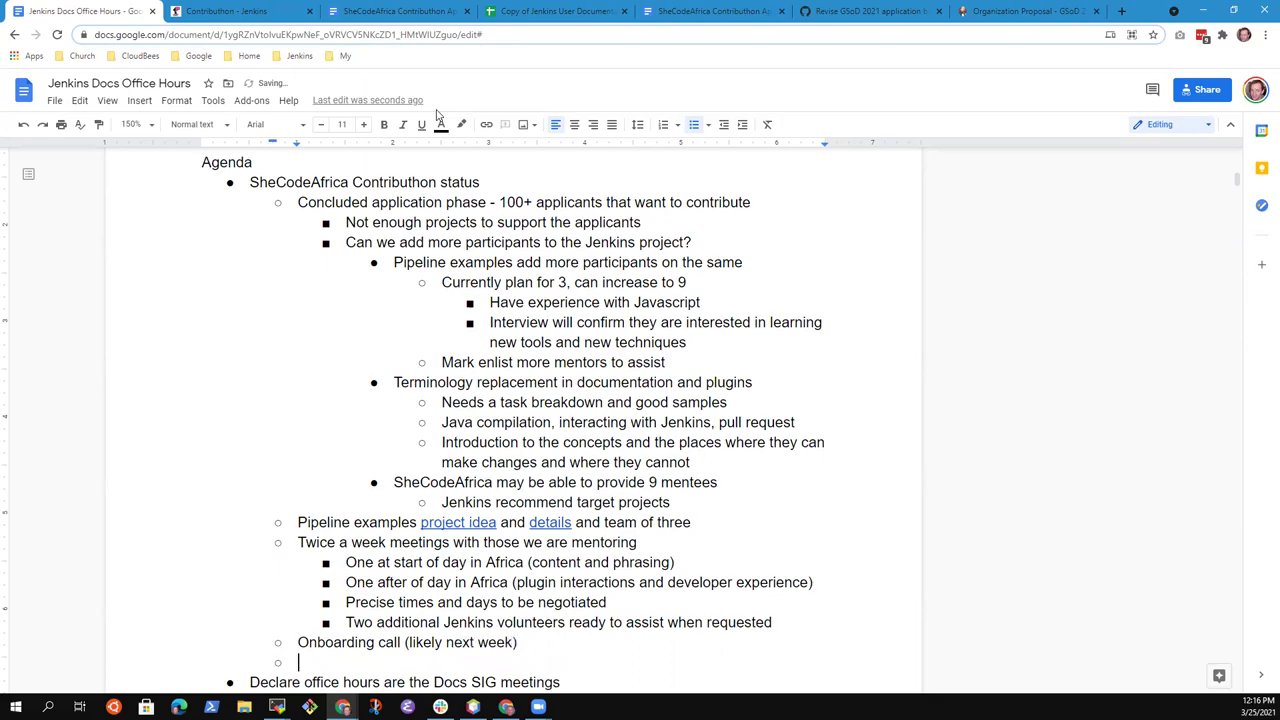
pyautogui.write('Introduce the partici')
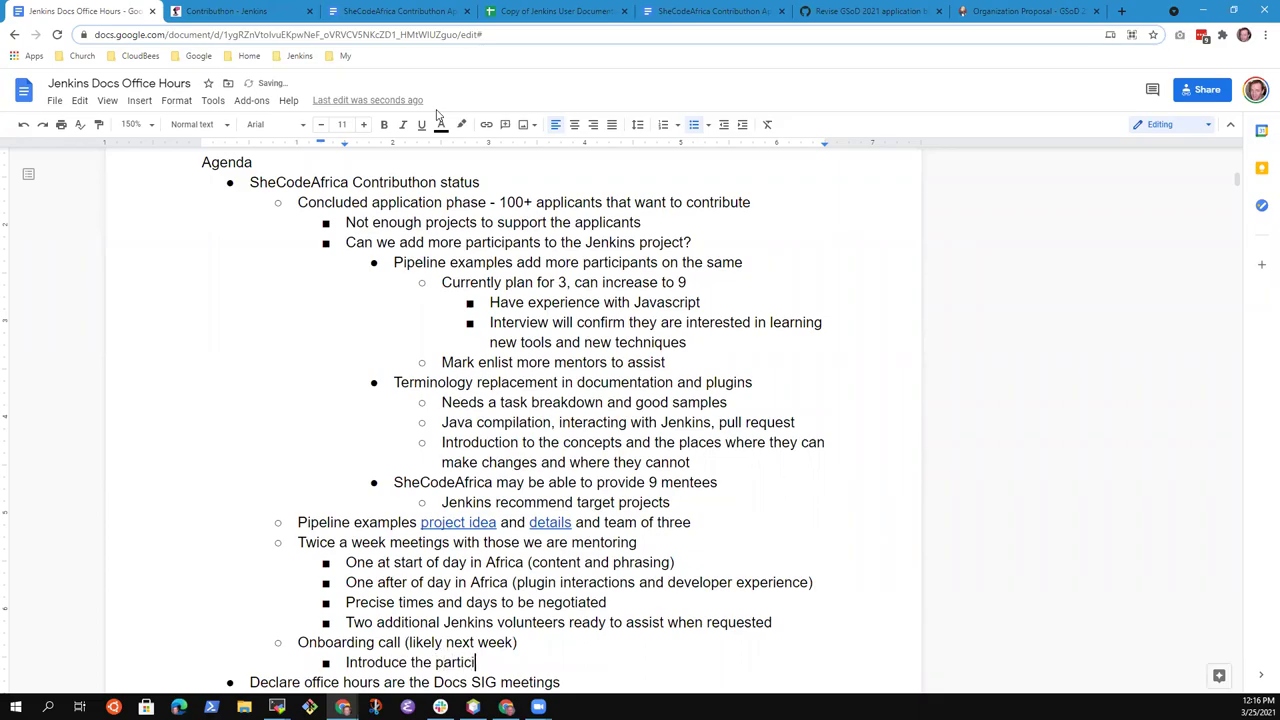
pyautogui.write('pants and the mentors')
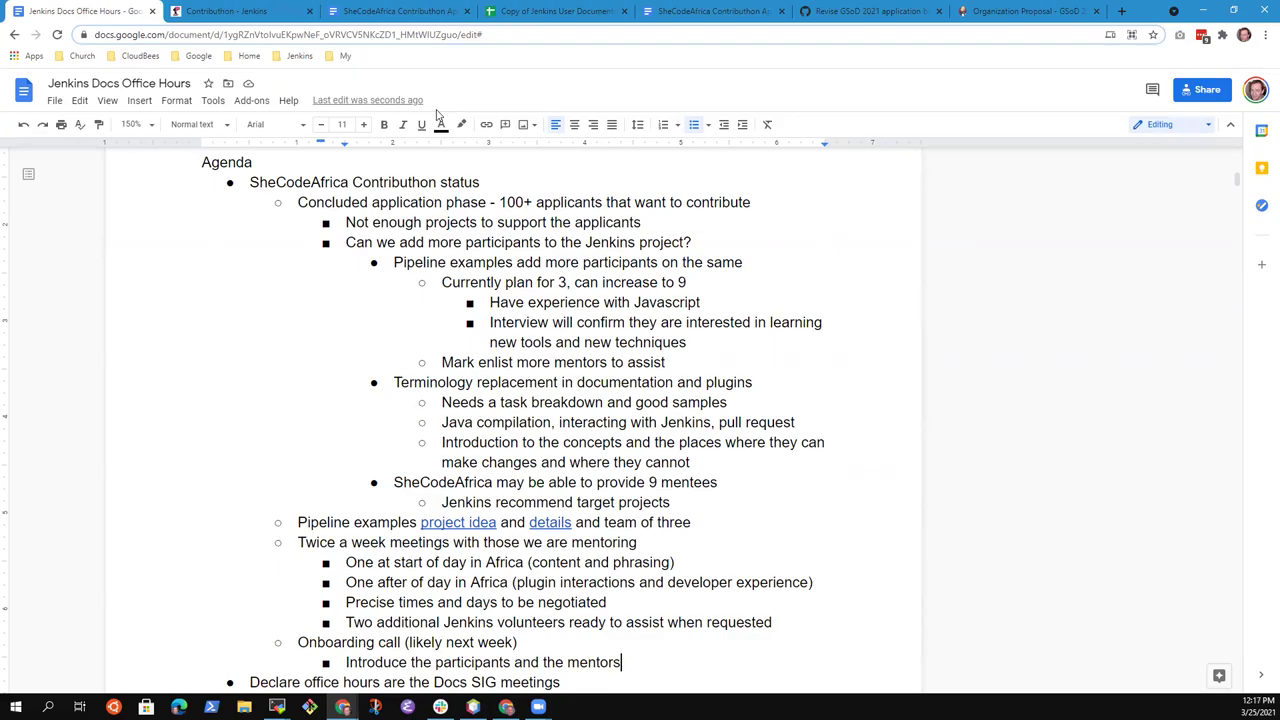
pyautogui.write('(end of day')
pyautogui.press('BackSpace')
pyautogui.press('BackSpace')
pyautogui.press('BackSpace')
pyautogui.press('BackSpace')
pyautogui.write('Africa working day best)')
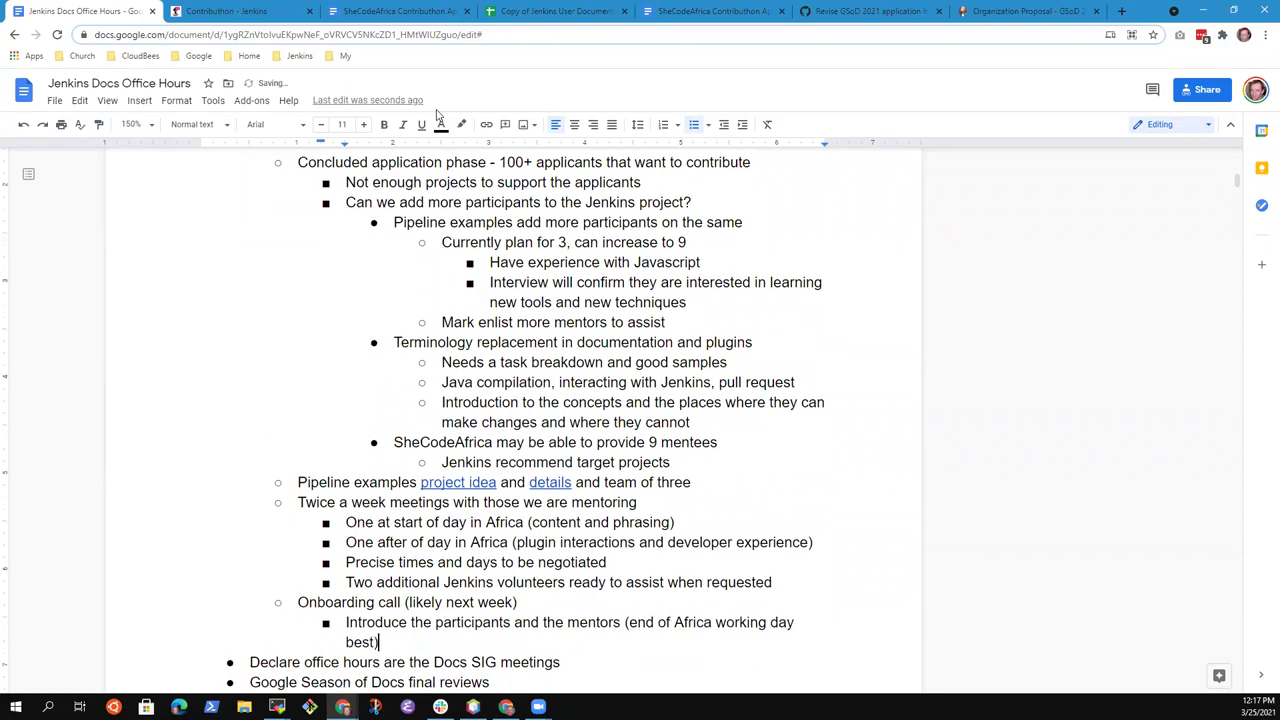
# Move the note to its own sub-line: 'end of Africa working day best for Jenkins mentors'
pyautogui.hotkey('ctrl', 'Left')
pyautogui.hotkey('ctrl', 'Left')
pyautogui.hotkey('ctrl', 'Left')
pyautogui.hotkey('ctrl', 'Left')
pyautogui.hotkey('ctrl', 'Left')
pyautogui.hotkey('ctrl', 'Left')
pyautogui.hotkey('ctrl', 'Left')
pyautogui.press('BackSpace')
pyautogui.press('BackSpace')
pyautogui.press('Return')
pyautogui.press('Tab')
pyautogui.press('BackSpace')
pyautogui.write('for Jenkins mentors')
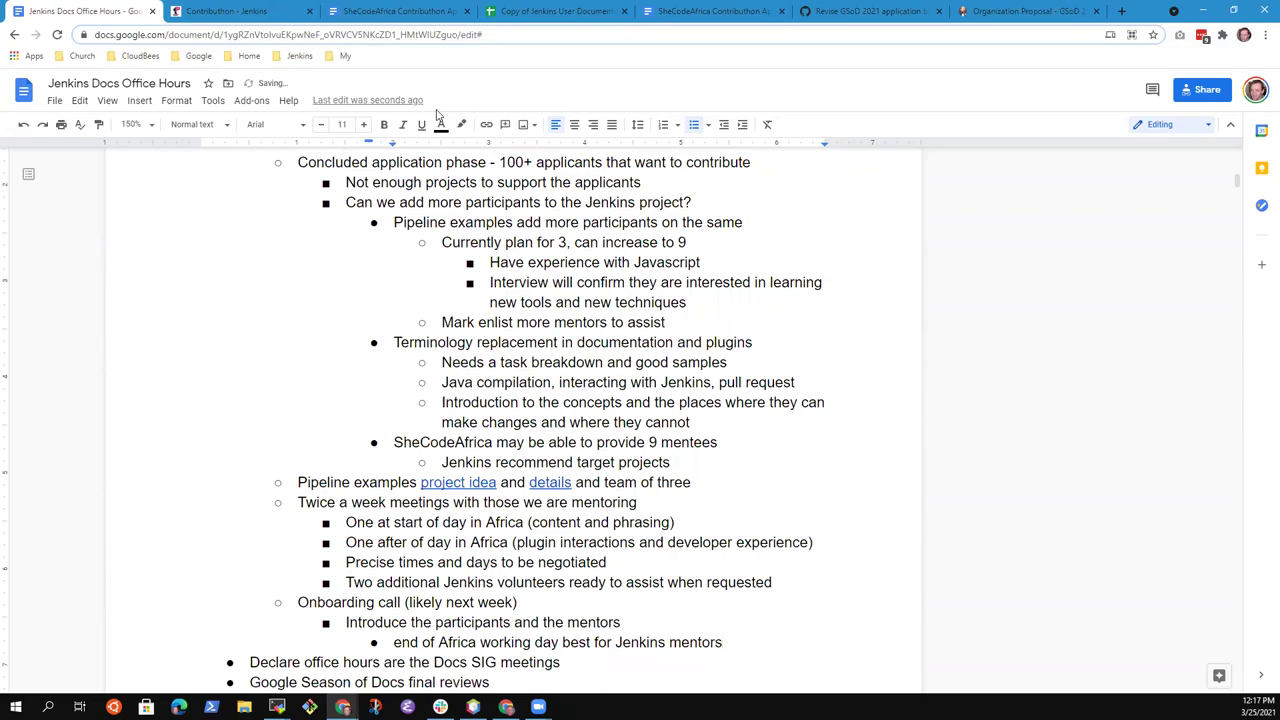
# Add a sub-bullet noting that email addresses are needed for the mentors, with a named sender
pyautogui.hotkey('shift', 'Home')
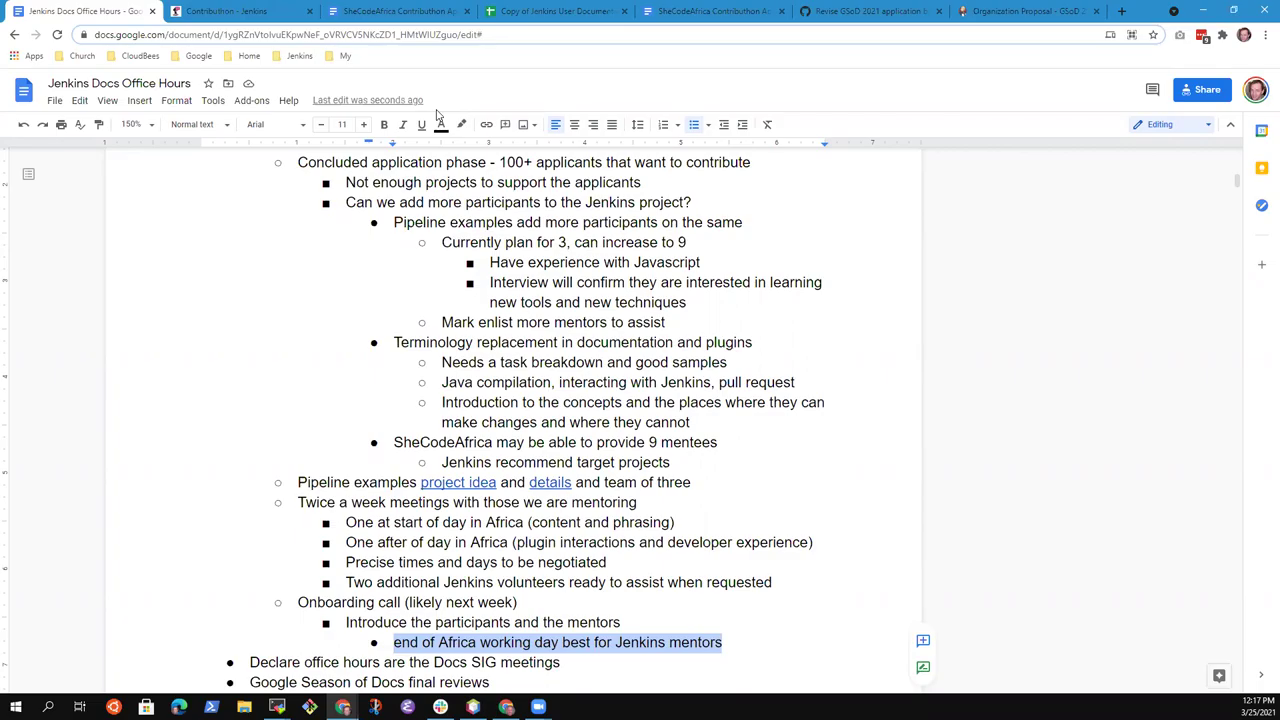
pyautogui.press('Right')
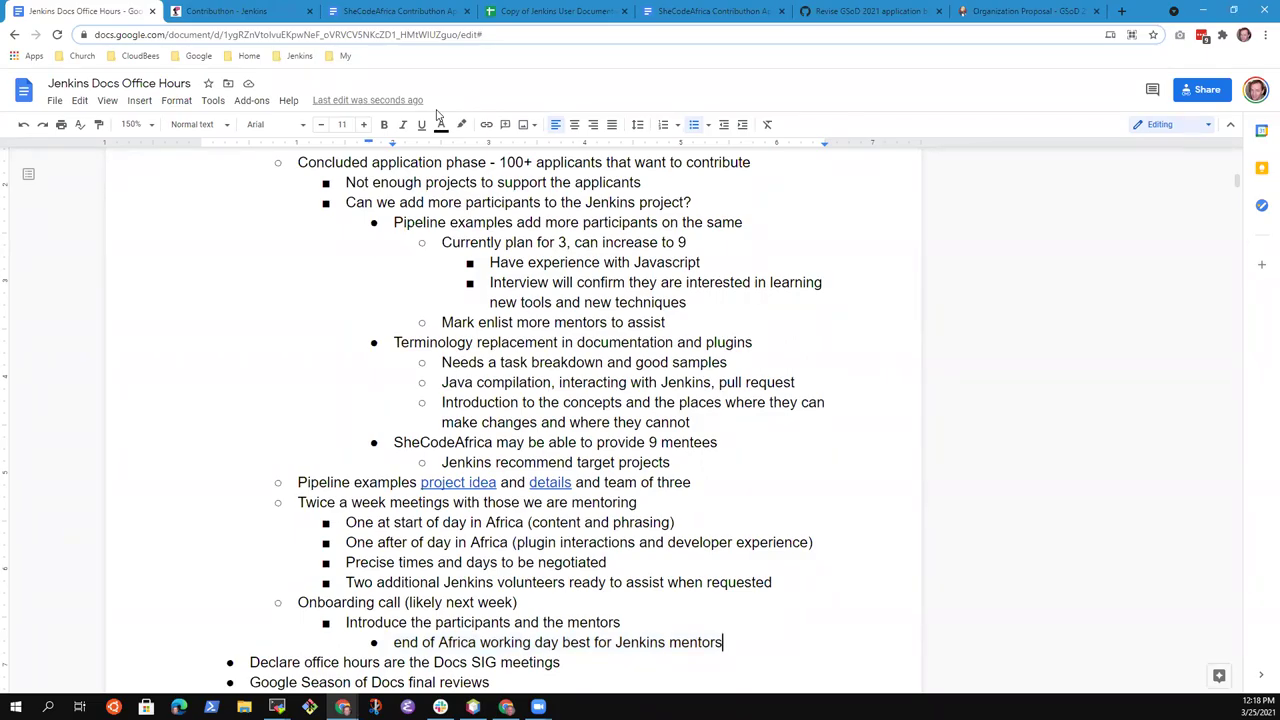
pyautogui.press('Return')
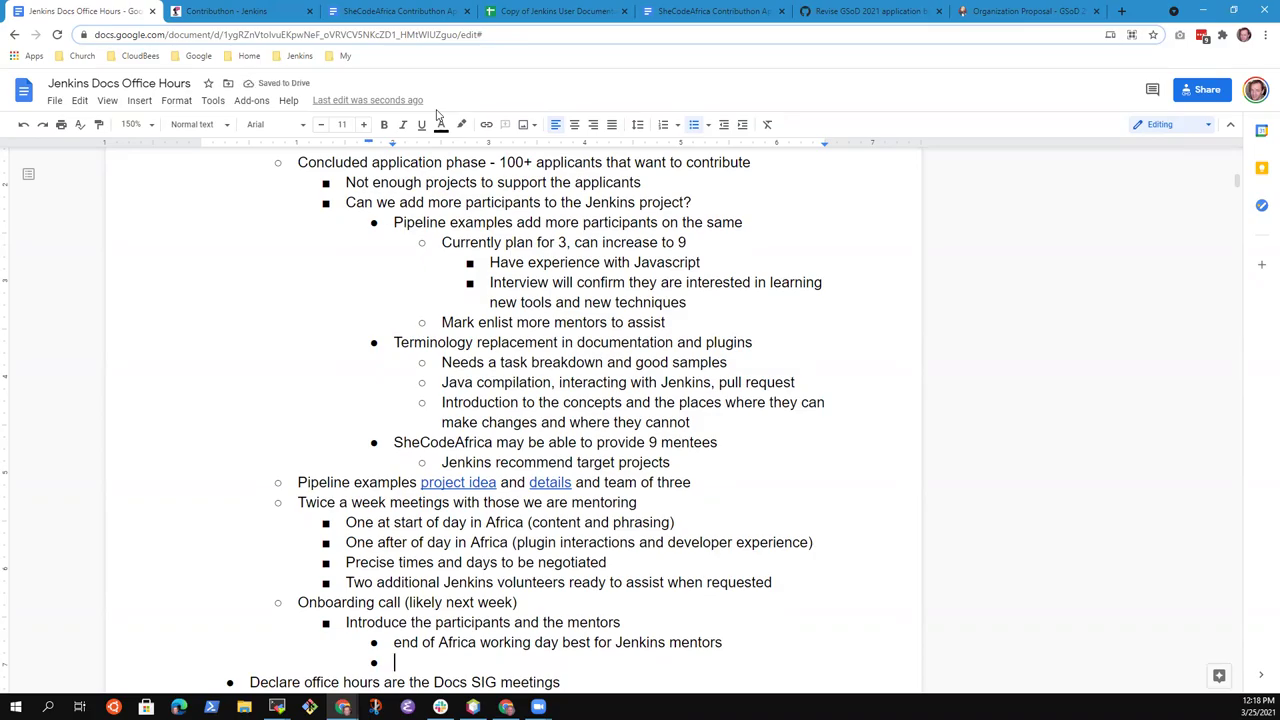
pyautogui.write('Needs email address')
pyautogui.press('BackSpace')
pyautogui.write('es for the mentors')
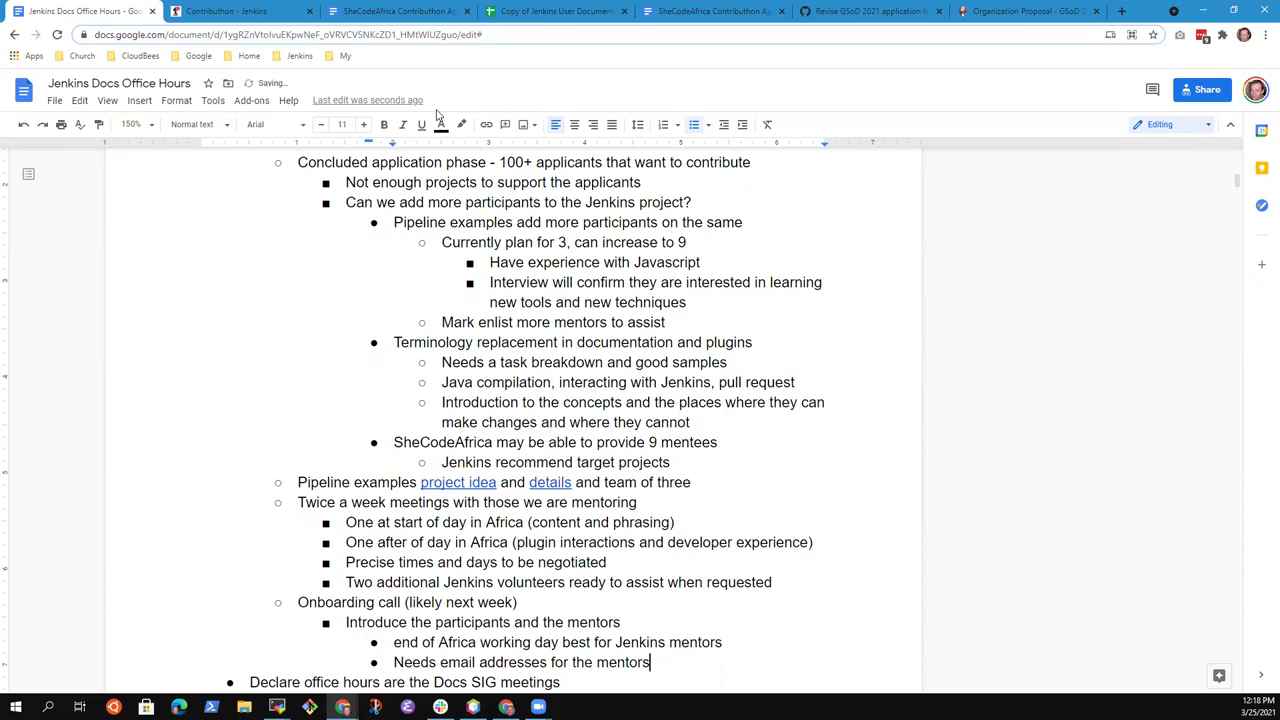
pyautogui.write(' (Mark to send)')
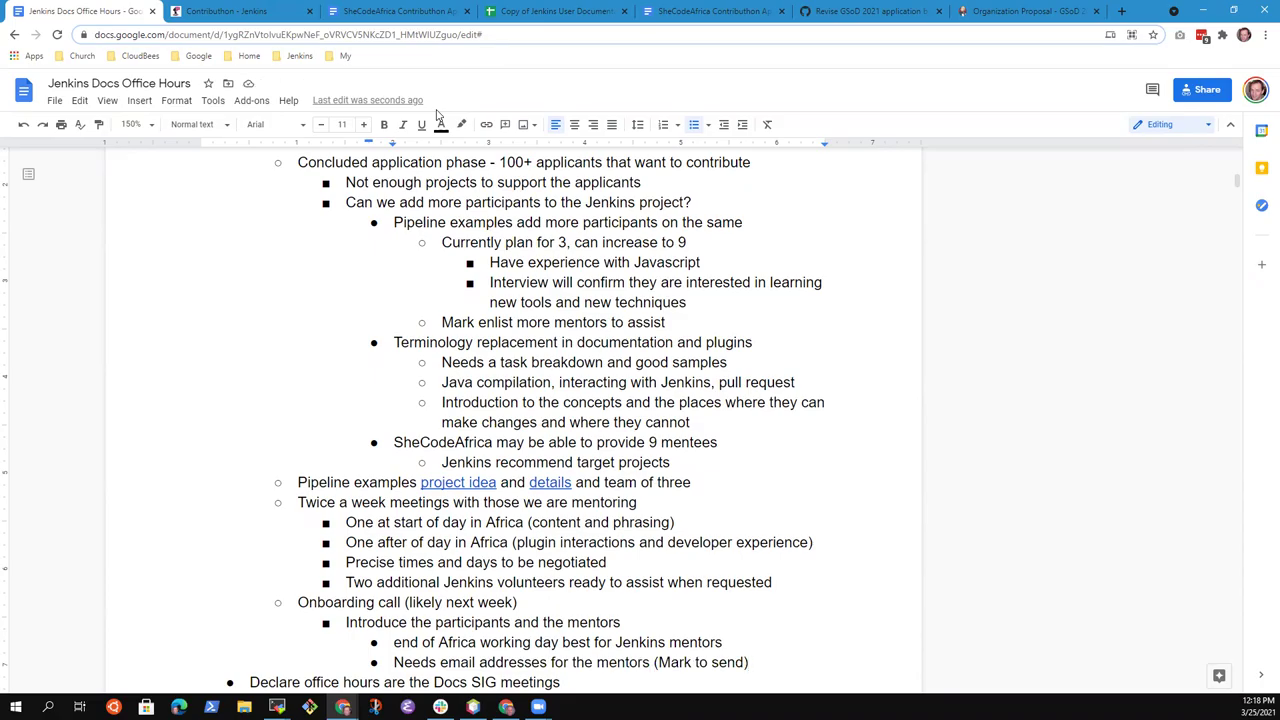
# Reword it so a named contact sends mentor email addresses to another named person, then start a comment
pyautogui.press('Home')
pyautogui.write('Mark send')
pyautogui.hotkey('ctrl', 'shift', 'Right')
pyautogui.hotkey('ctrl', 'shift', 'Right')
pyautogui.hotkey('ctrl', 'shift', 'Left')
pyautogui.press('Delete')
pyautogui.press('End')
pyautogui.hotkey('ctrl', 'shift', 'Left')
pyautogui.hotkey('ctrl', 'shift', 'Left')
pyautogui.hotkey('ctrl', 'shift', 'Left')
pyautogui.hotkey('ctrl', 'shift', 'Left')
pyautogui.hotkey('ctrl', 'shift', 'Left')
pyautogui.hotkey('ctrl', 'shift', 'Left')
pyautogui.hotkey('ctrl', 'shift', 'Left')
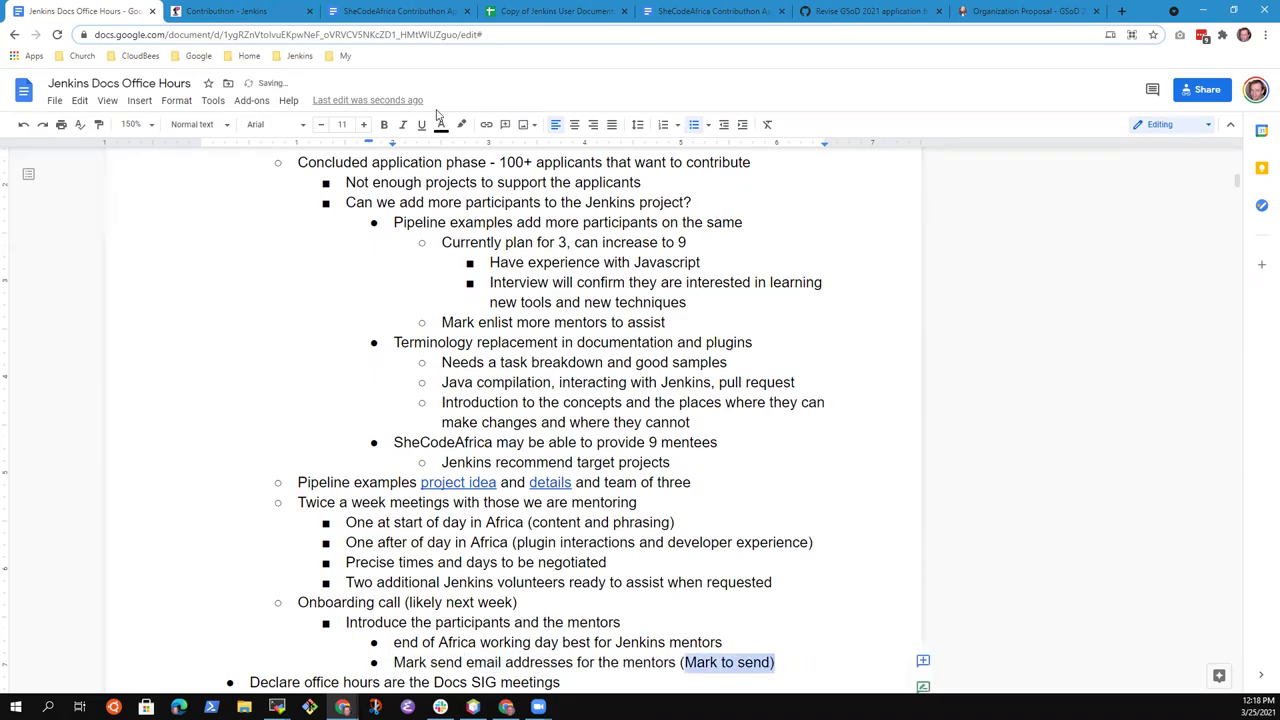
pyautogui.press('Delete')
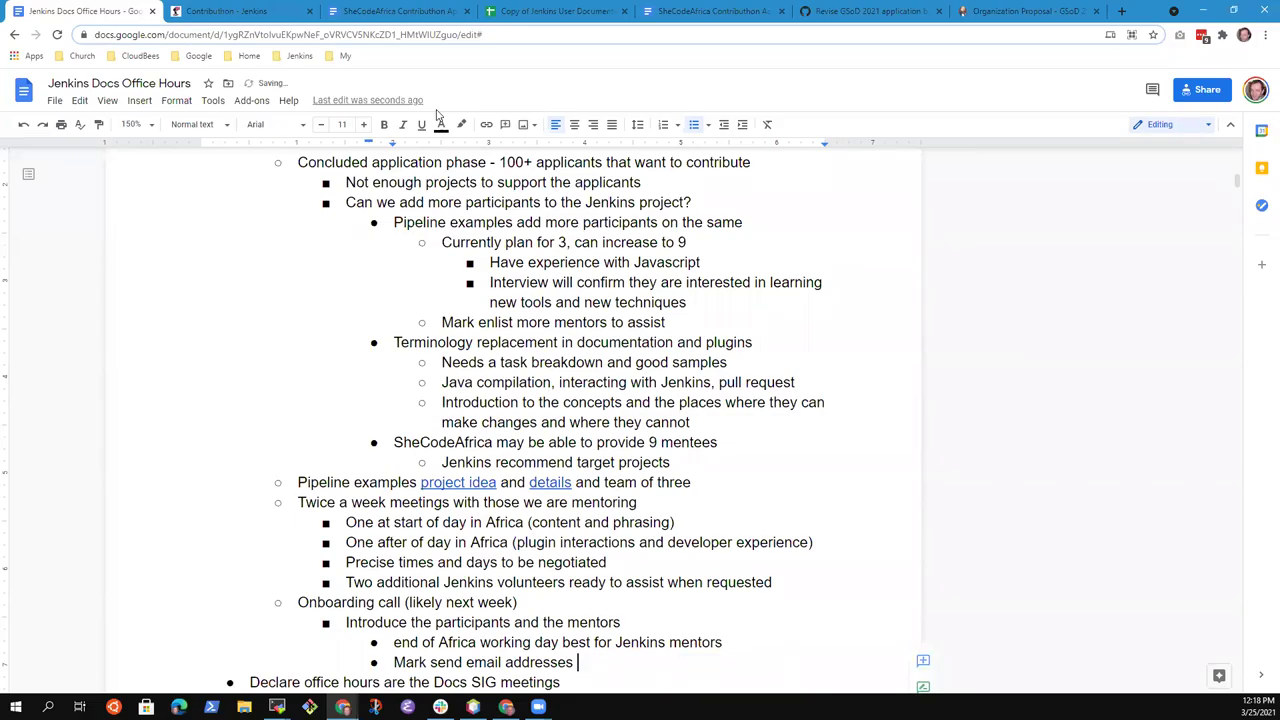
pyautogui.hotkey('ctrl', 'Left')
pyautogui.hotkey('ctrl', 'Left')
pyautogui.write('mentor')
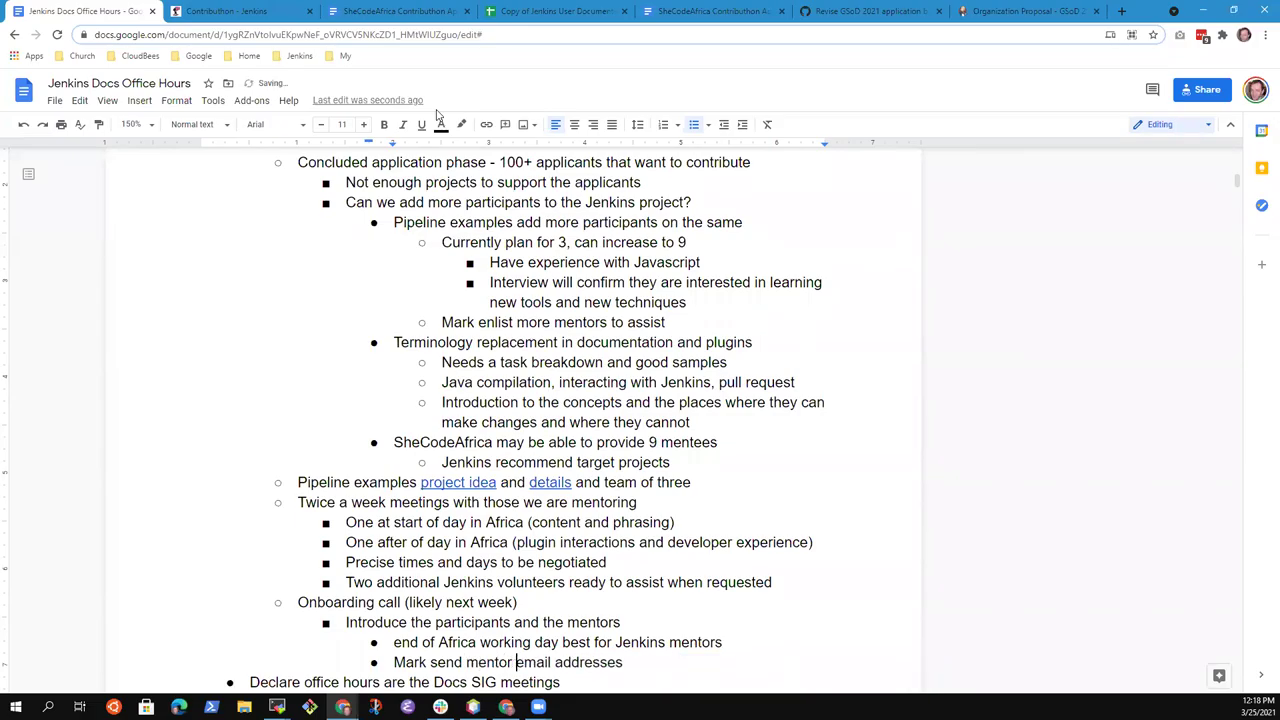
pyautogui.press('End')
pyautogui.write('to Zainab')
pyautogui.hotkey('shift', 'Home')
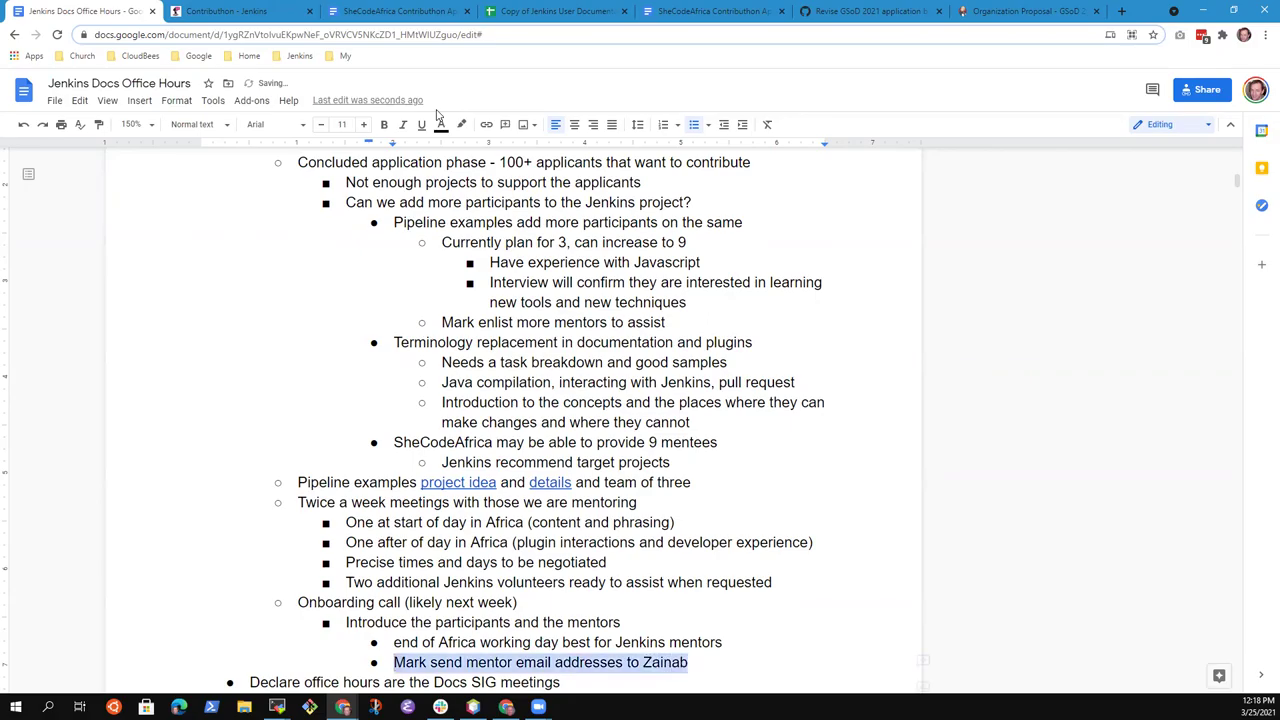
pyautogui.click(923, 661)
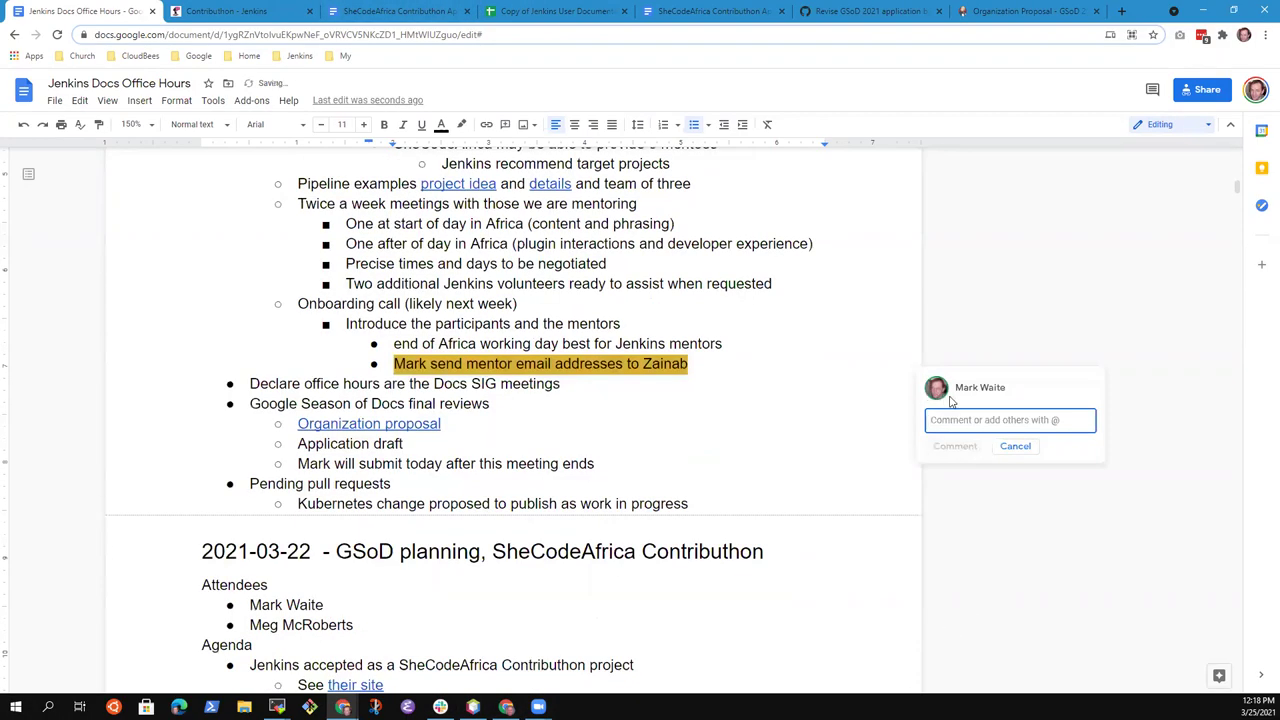
pyautogui.write('mark')
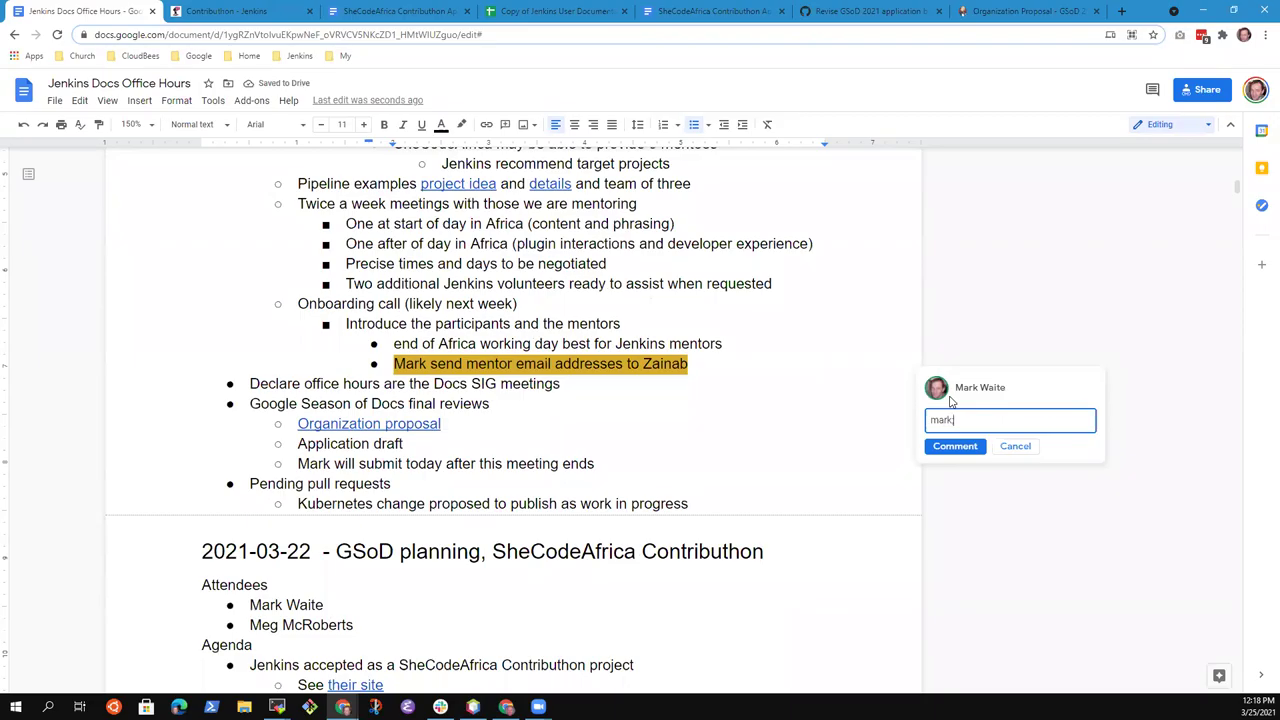
pyautogui.press('BackSpace')
pyautogui.press('BackSpace')
pyautogui.press('BackSpace')
pyautogui.press('BackSpace')
pyautogui.write('@mark.earl')
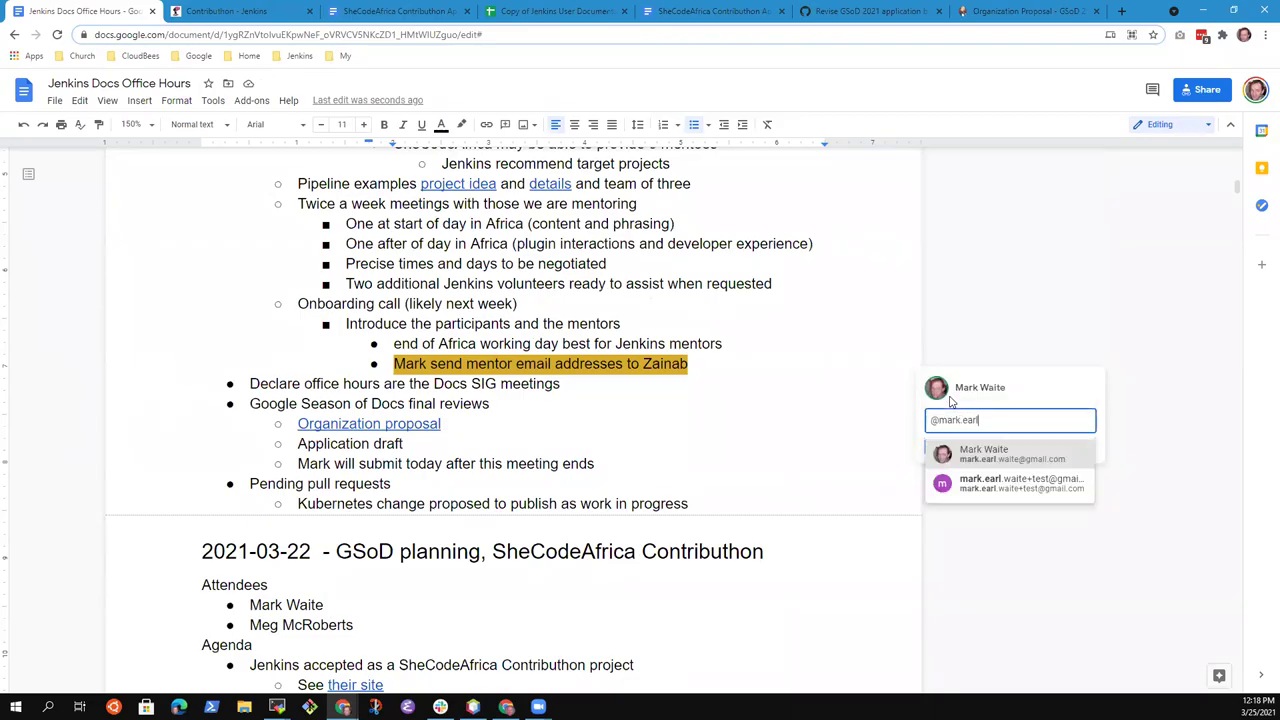
pyautogui.click(982, 460)
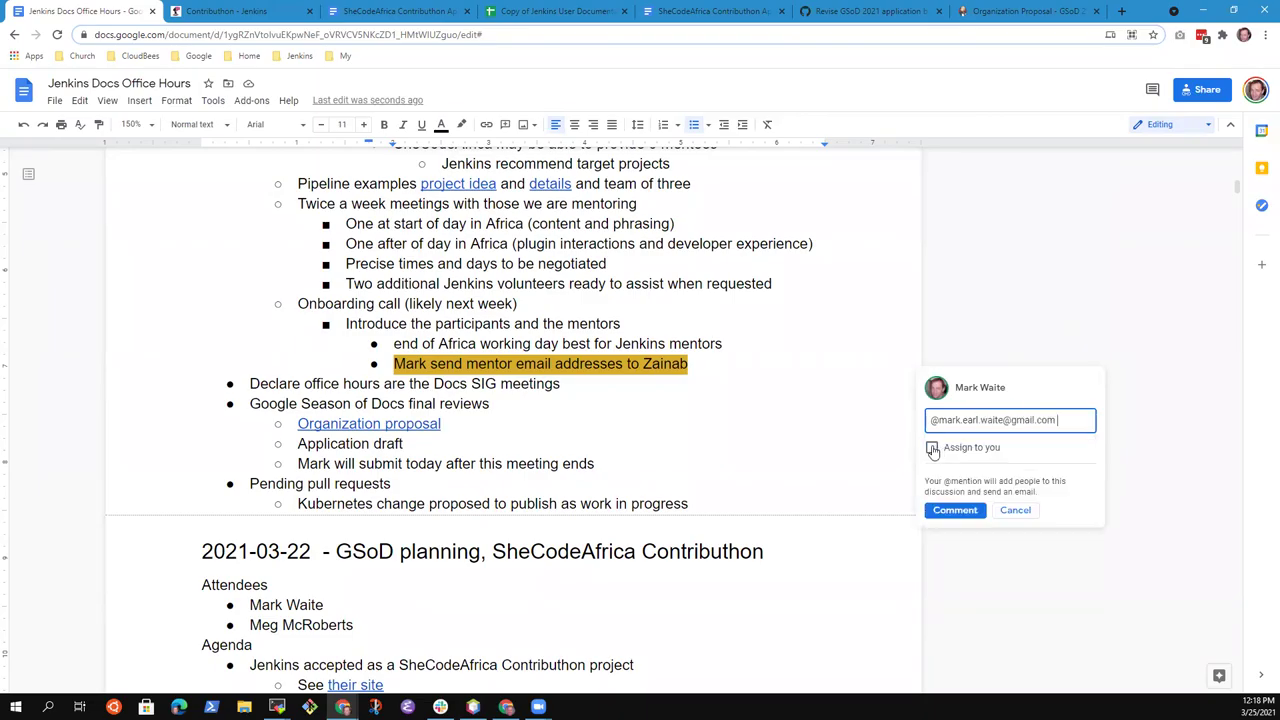
pyautogui.click(931, 447)
pyautogui.click(949, 511)
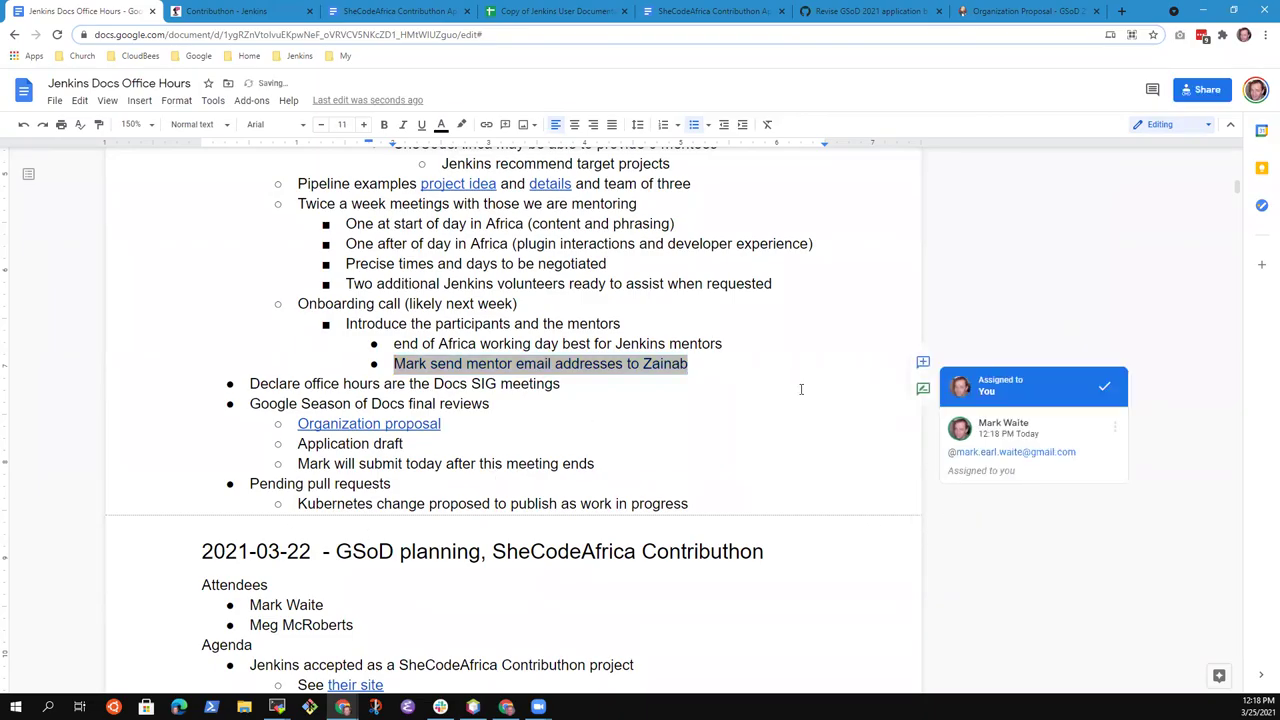
pyautogui.click(669, 323)
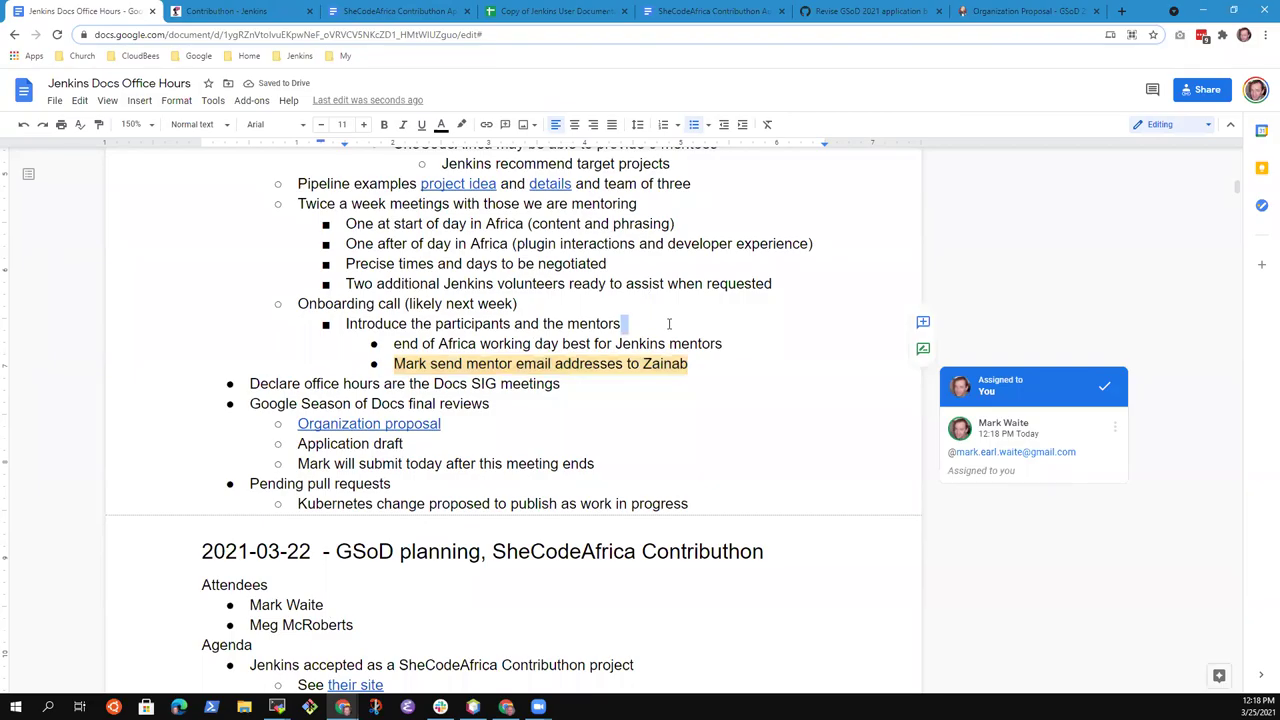
# Review the onboarding call line, deleting then restoring its '(likely next week)' timing note
pyautogui.press('Up')
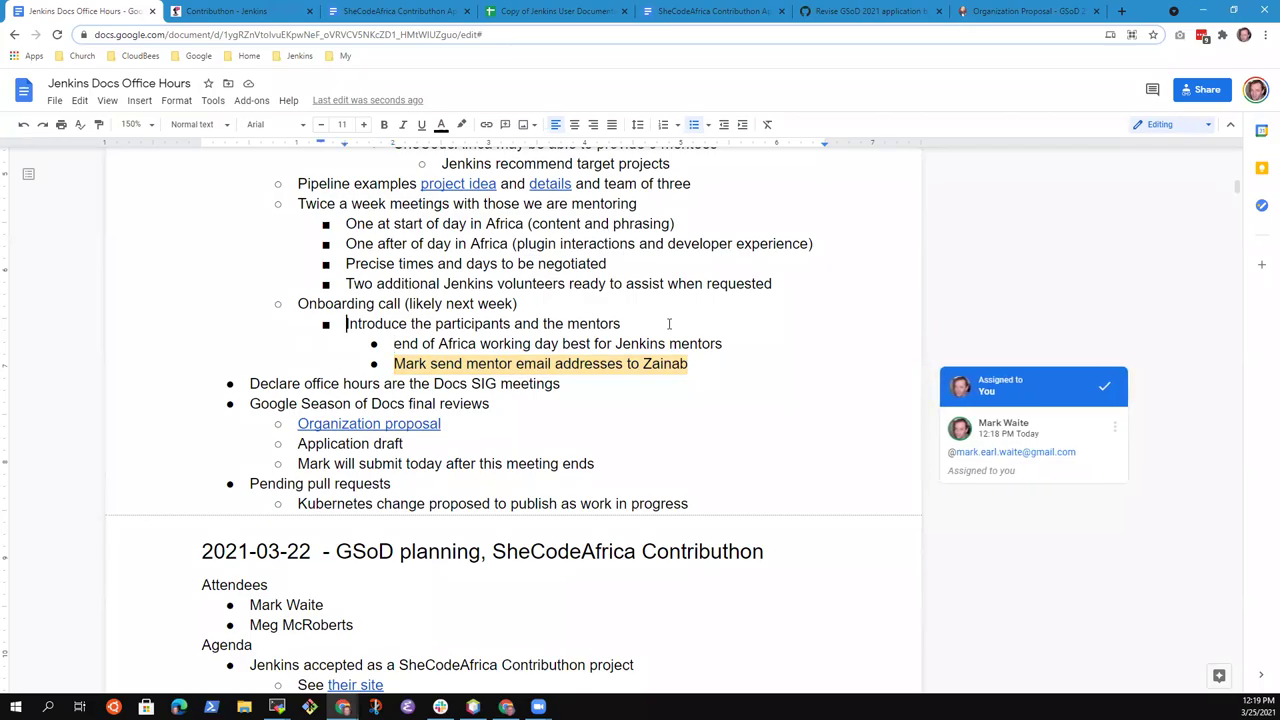
pyautogui.press('End')
pyautogui.press('Up')
pyautogui.hotkey('ctrl', 'shift', 'Left')
pyautogui.hotkey('ctrl', 'shift', 'Left')
pyautogui.hotkey('ctrl', 'shift', 'Left')
pyautogui.hotkey('ctrl', 'shift', 'Left')
pyautogui.hotkey('shift', 'Left')
pyautogui.press('Delete')
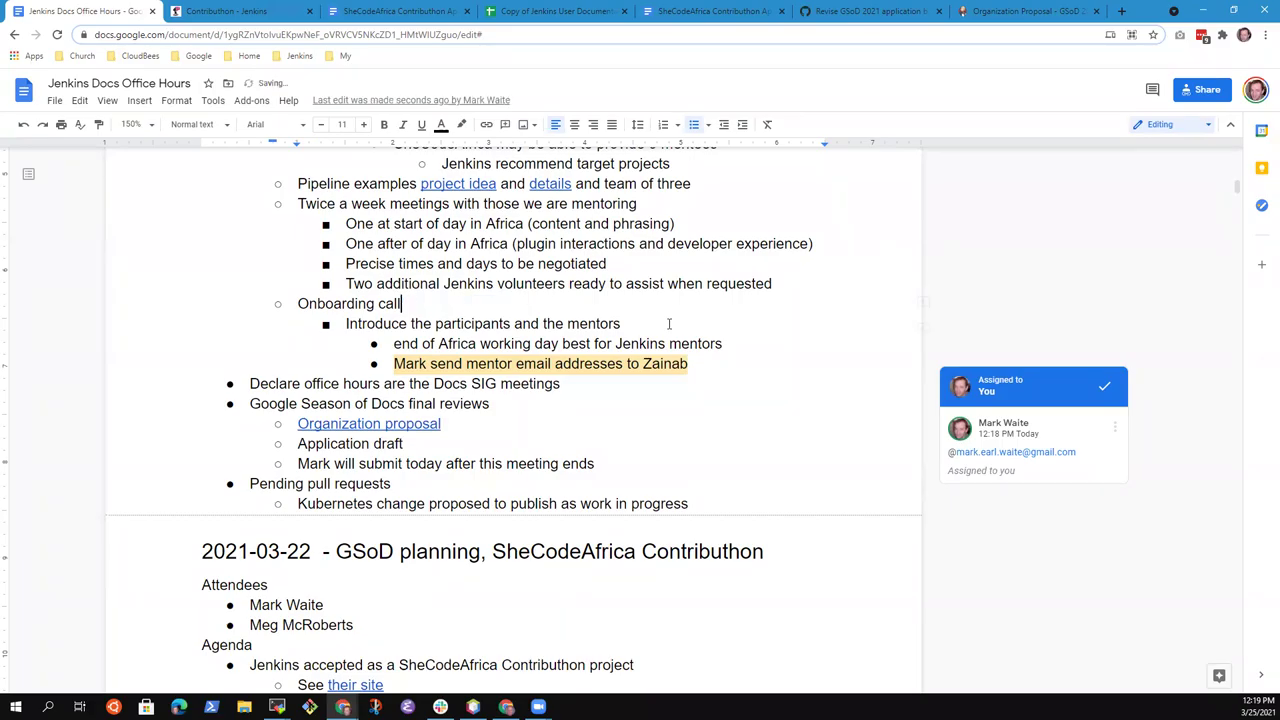
pyautogui.hotkey('ctrl', 'z')
pyautogui.press('Right')
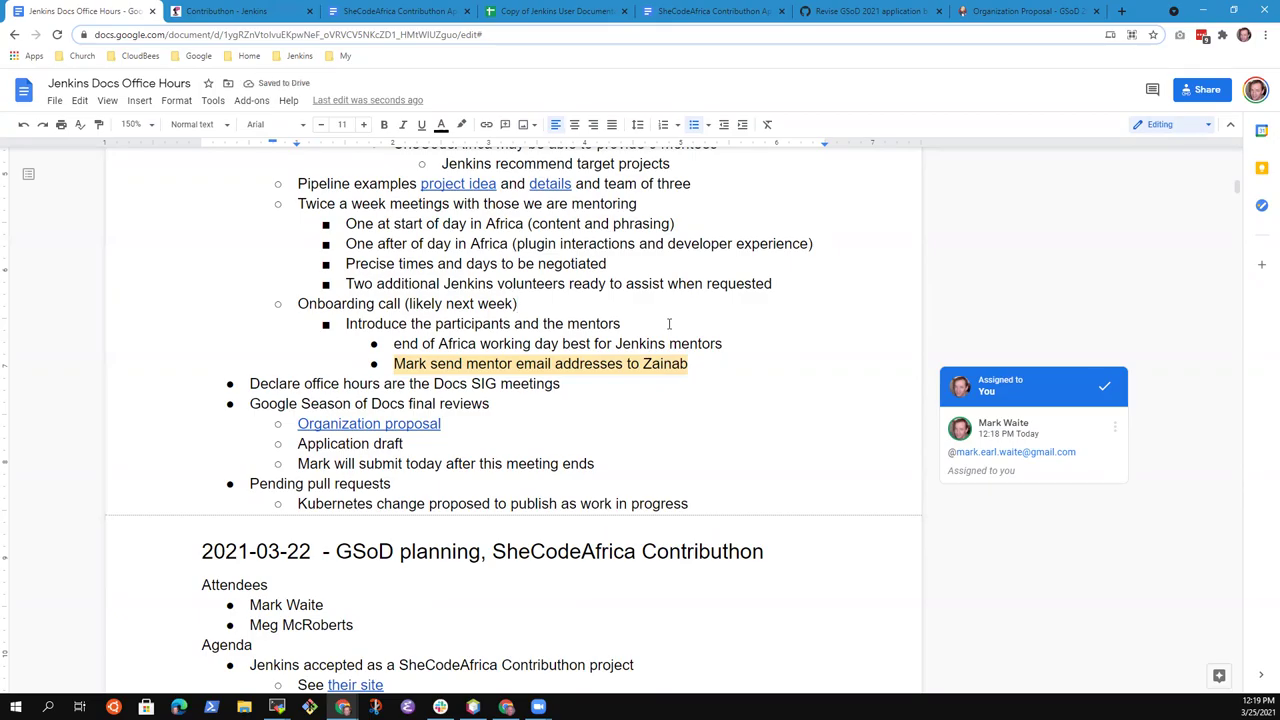
pyautogui.press('Down')
pyautogui.press('Down')
pyautogui.press('End')
# Add an outdented item 'Identify meeting times during the onboarding call'
pyautogui.press('Return')
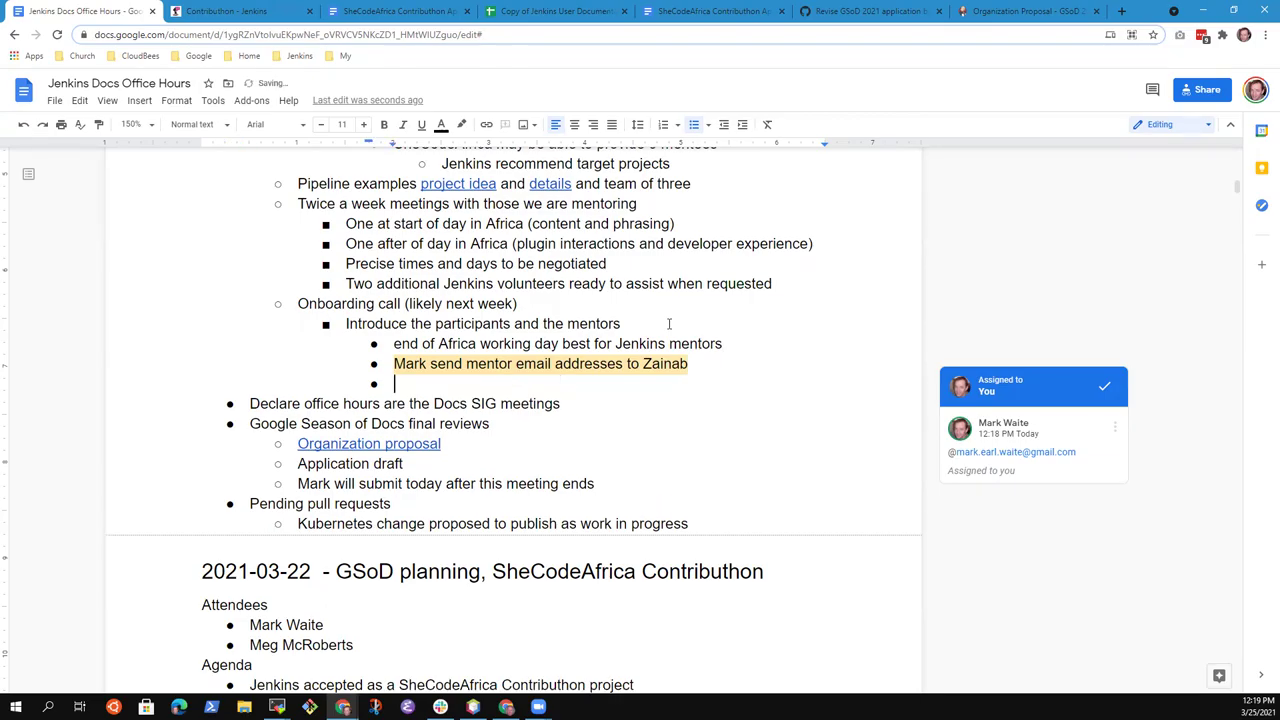
pyautogui.hotkey('shift', 'Tab')
pyautogui.write('Identify meeting times with the')
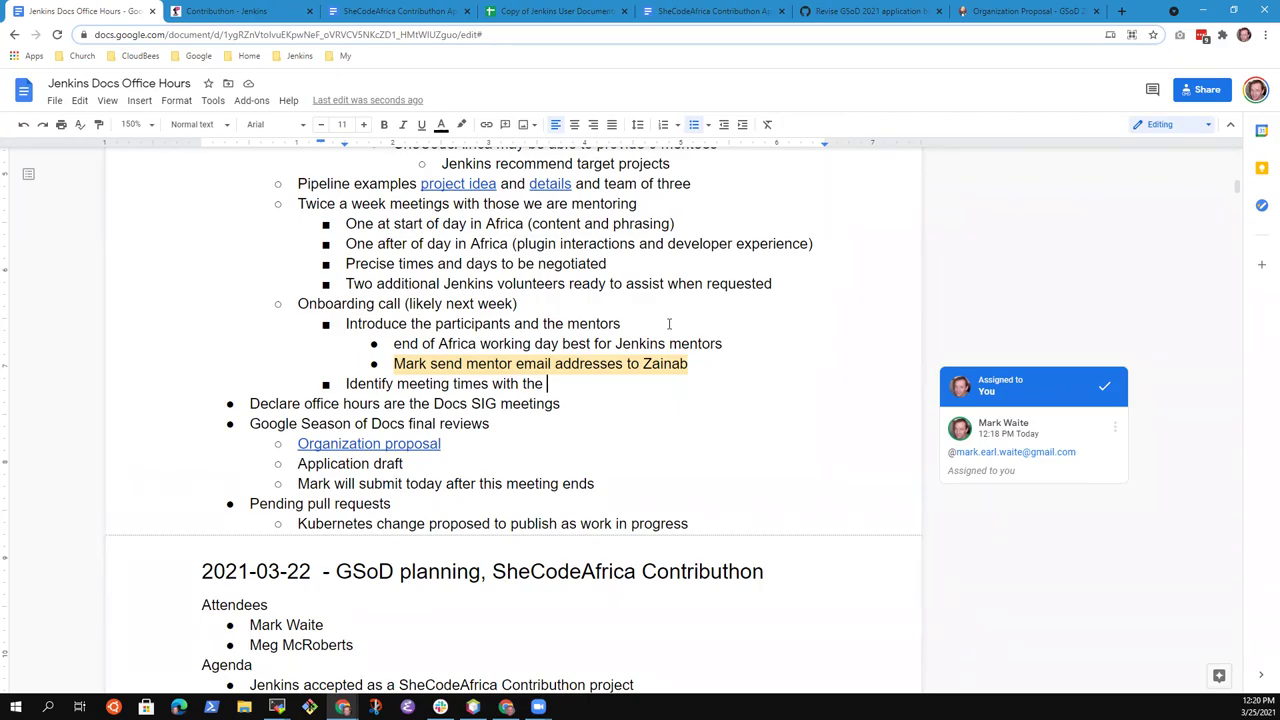
pyautogui.press('BackSpace')
pyautogui.press('BackSpace')
pyautogui.press('BackSpace')
pyautogui.press('BackSpace')
pyautogui.press('BackSpace')
pyautogui.press('BackSpace')
pyautogui.press('BackSpace')
pyautogui.press('BackSpace')
pyautogui.write('during the session')
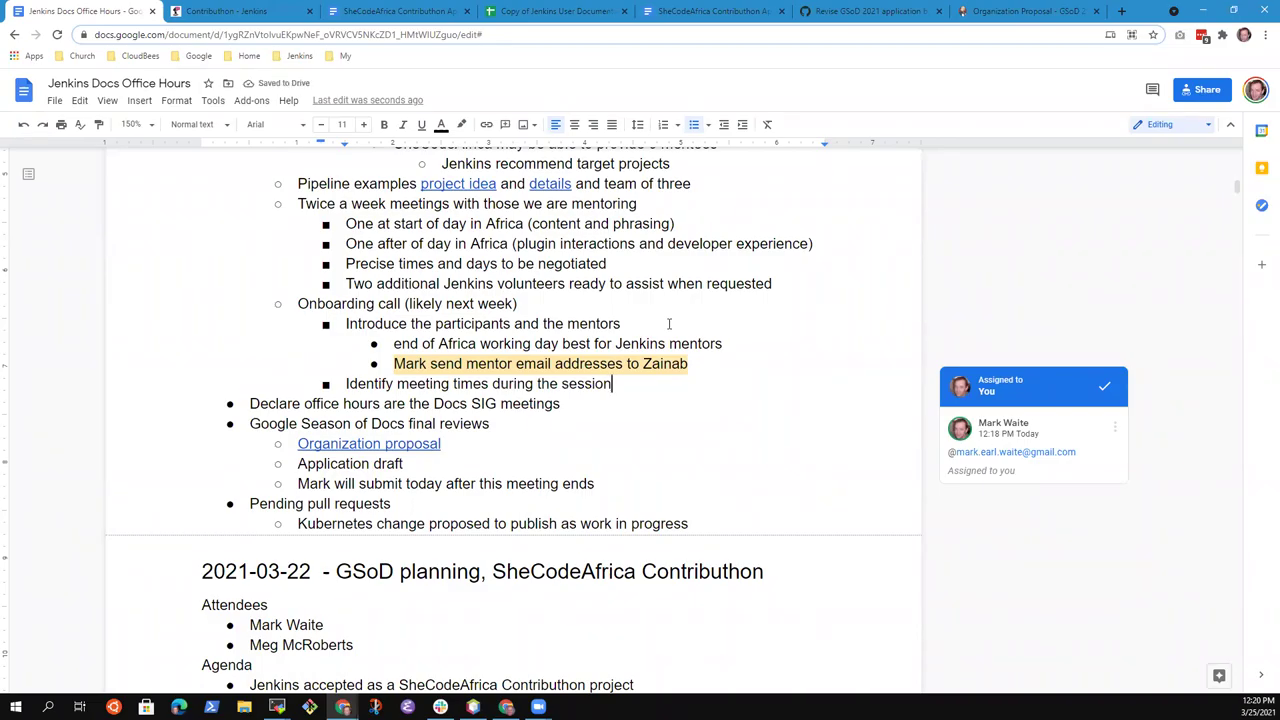
pyautogui.hotkey('ctrl', 'BackSpace')
pyautogui.write('onboarding ')
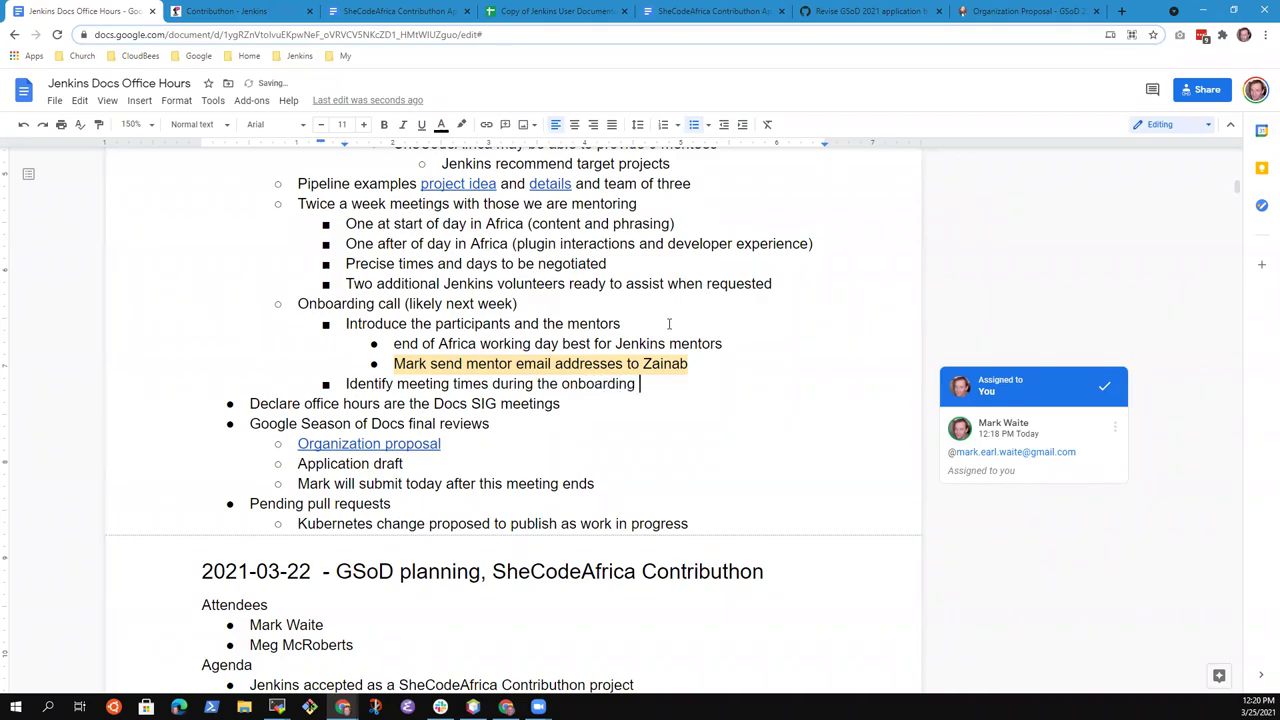
pyautogui.write('call')
pyautogui.press('Home')
pyautogui.press('End')
# Nest two availability sub-items: one person available Africa morning, two others available Africa evening
pyautogui.press('Return')
pyautogui.press('Tab')
pyautogui.write('Afr')
pyautogui.press('BackSpace')
pyautogui.press('BackSpace')
pyautogui.press('BackSpace')
pyautogui.write('Meg and')
pyautogui.press('BackSpace')
pyautogui.press('BackSpace')
pyautogui.press('BackSpace')
pyautogui.press('BackSpace')
pyautogui.write('available Africa morning')
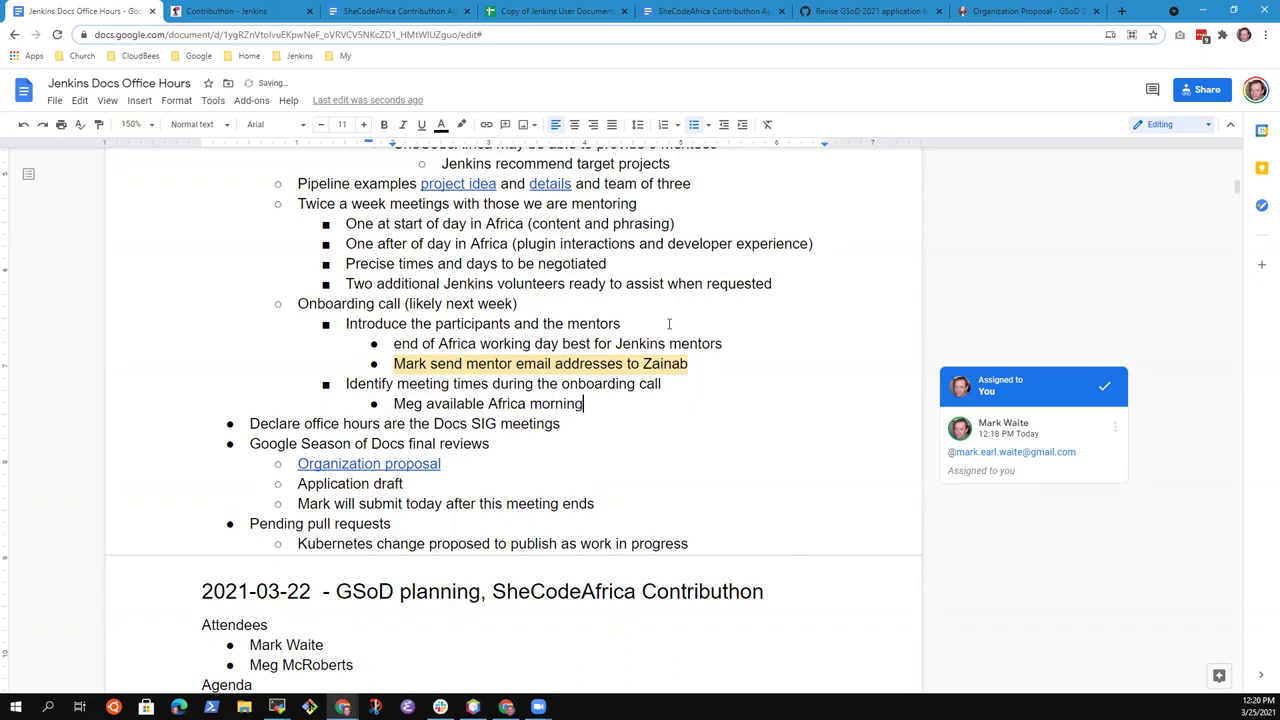
pyautogui.press('Return')
pyautogui.write('Mark ')
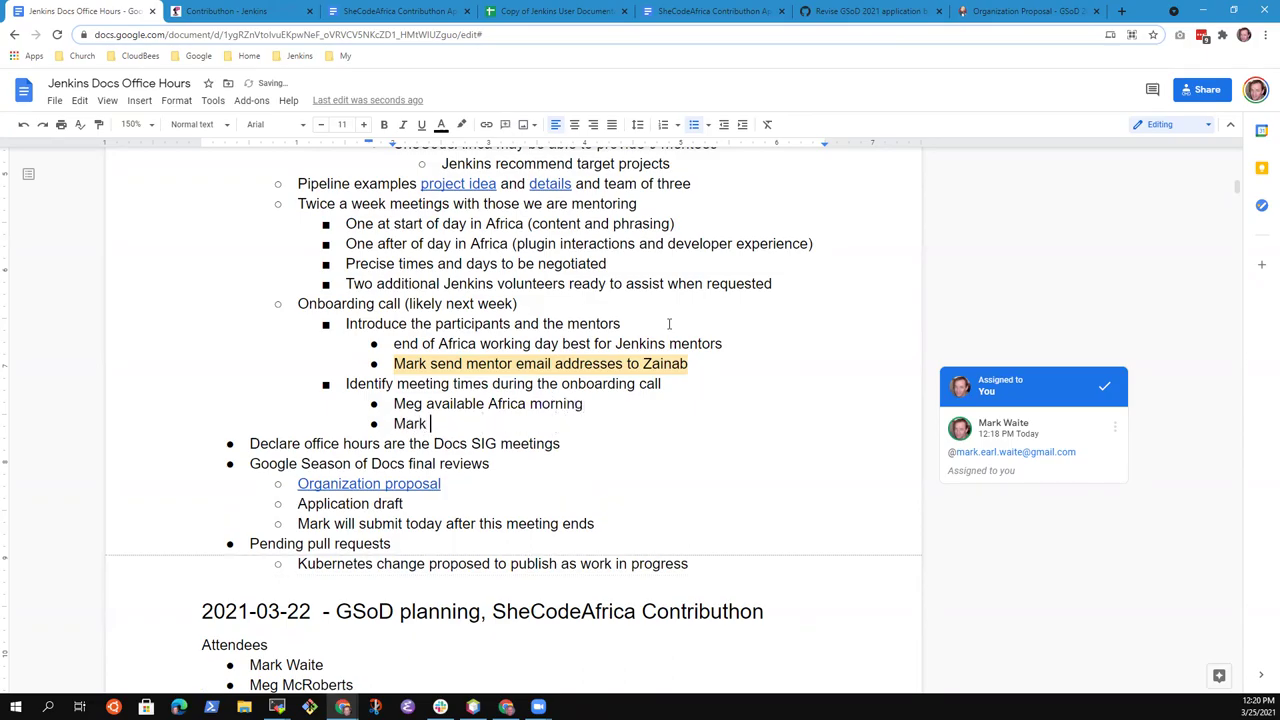
pyautogui.write('& Kristin available A')
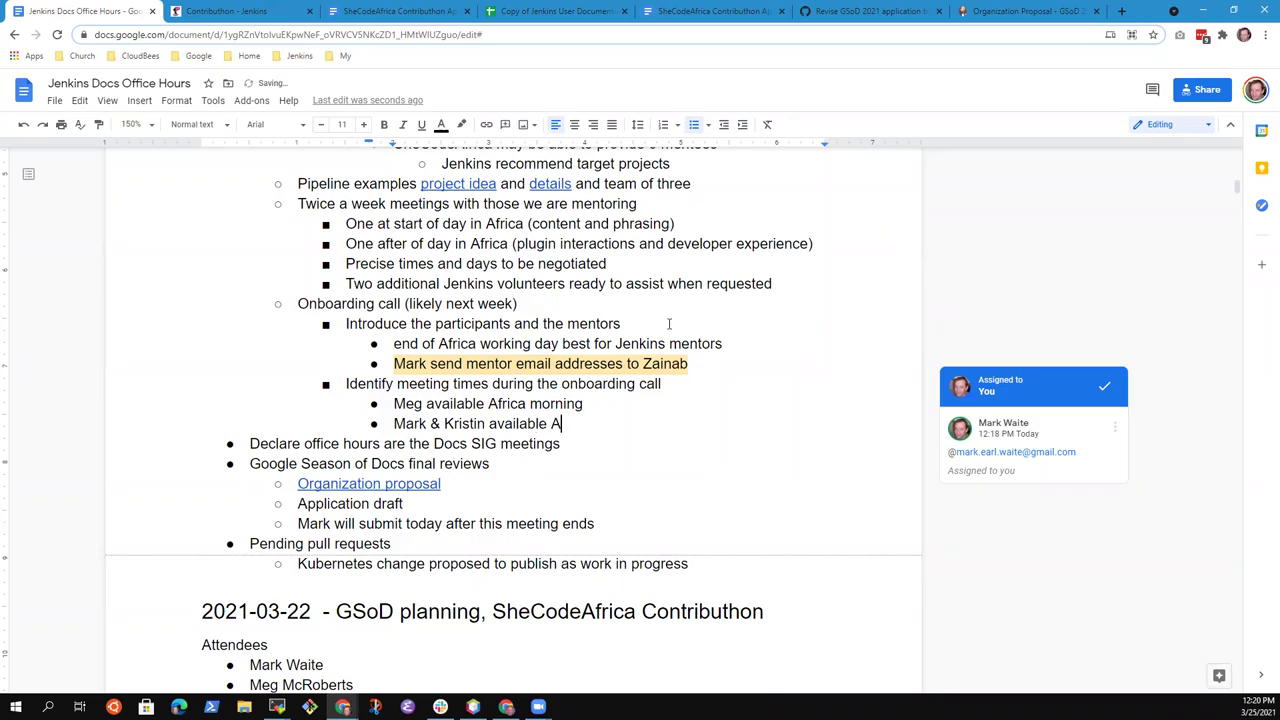
pyautogui.write('frica evening')
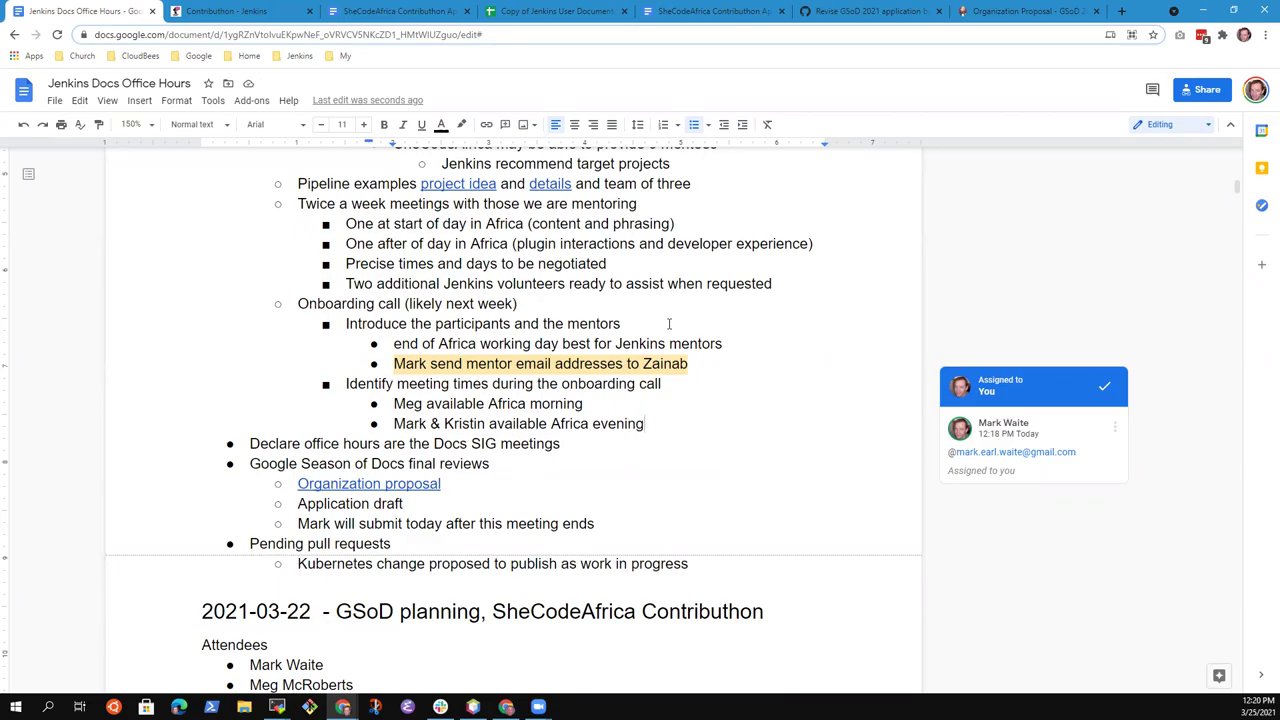
pyautogui.press('Up')
pyautogui.press('Up')
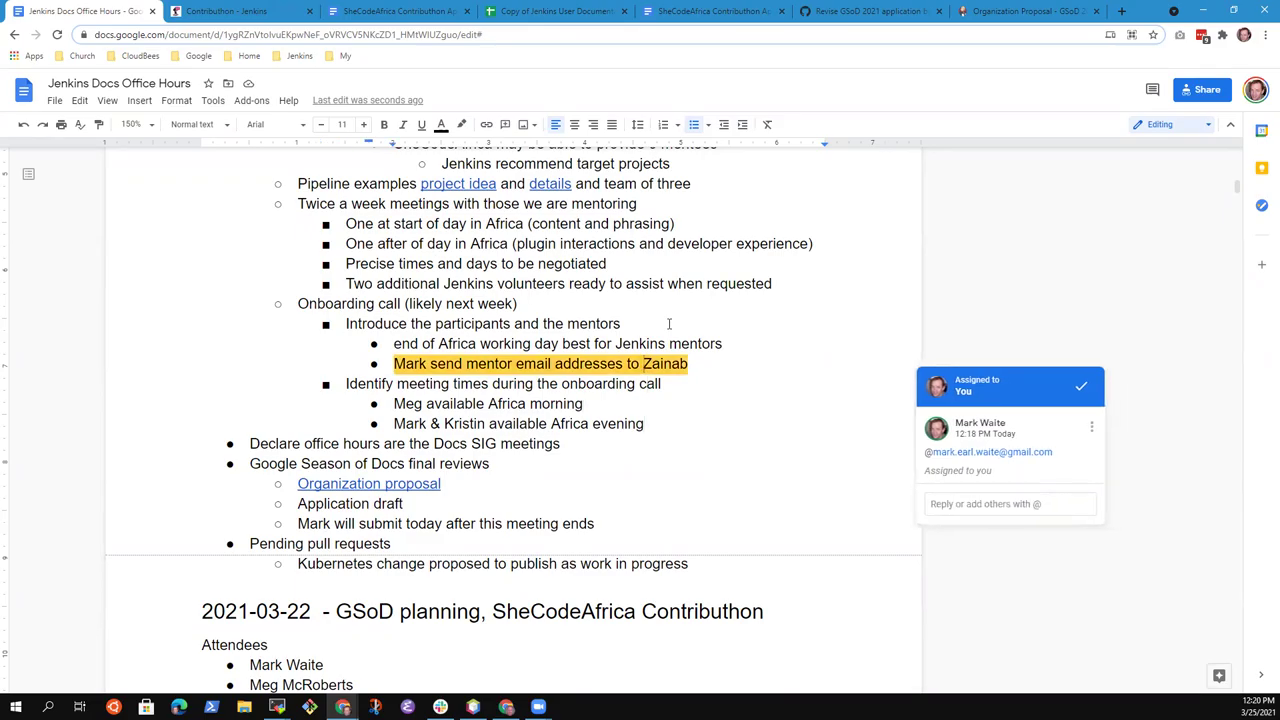
pyautogui.press('Down')
pyautogui.press('Up')
pyautogui.press('Up')
pyautogui.press('Up')
pyautogui.press('Up')
pyautogui.press('Up')
pyautogui.press('Up')
pyautogui.press('Up')
pyautogui.press('Up')
pyautogui.press('Up')
pyautogui.press('Up')
pyautogui.press('Up')
pyautogui.press('Up')
pyautogui.press('Up')
pyautogui.press('Up')
pyautogui.press('Up')
pyautogui.press('Up')
pyautogui.press('Up')
pyautogui.press('Up')
pyautogui.press('Up')
pyautogui.press('Up')
pyautogui.press('Up')
pyautogui.press('Up')
pyautogui.press('Up')
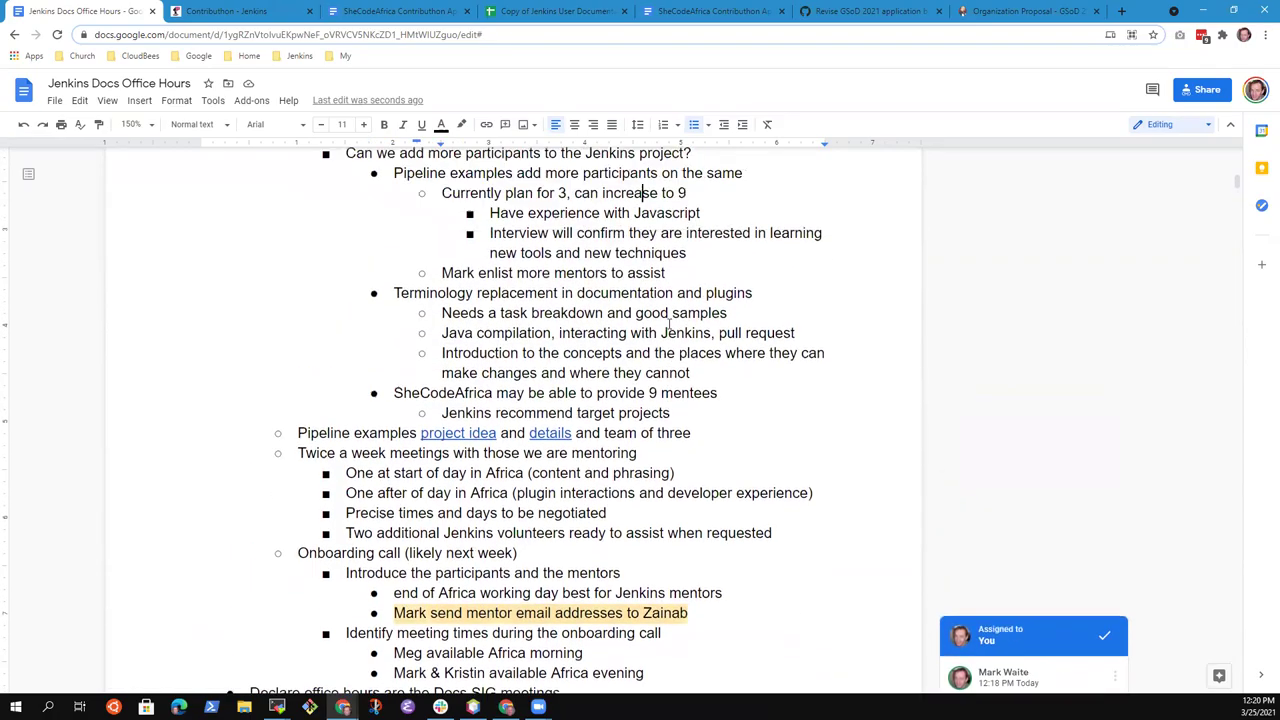
# Add sub-bullets: 'Docs SIG meetings happen once a month', only one person attends, office hours meet twice weekly
pyautogui.scroll(6, 669, 322)
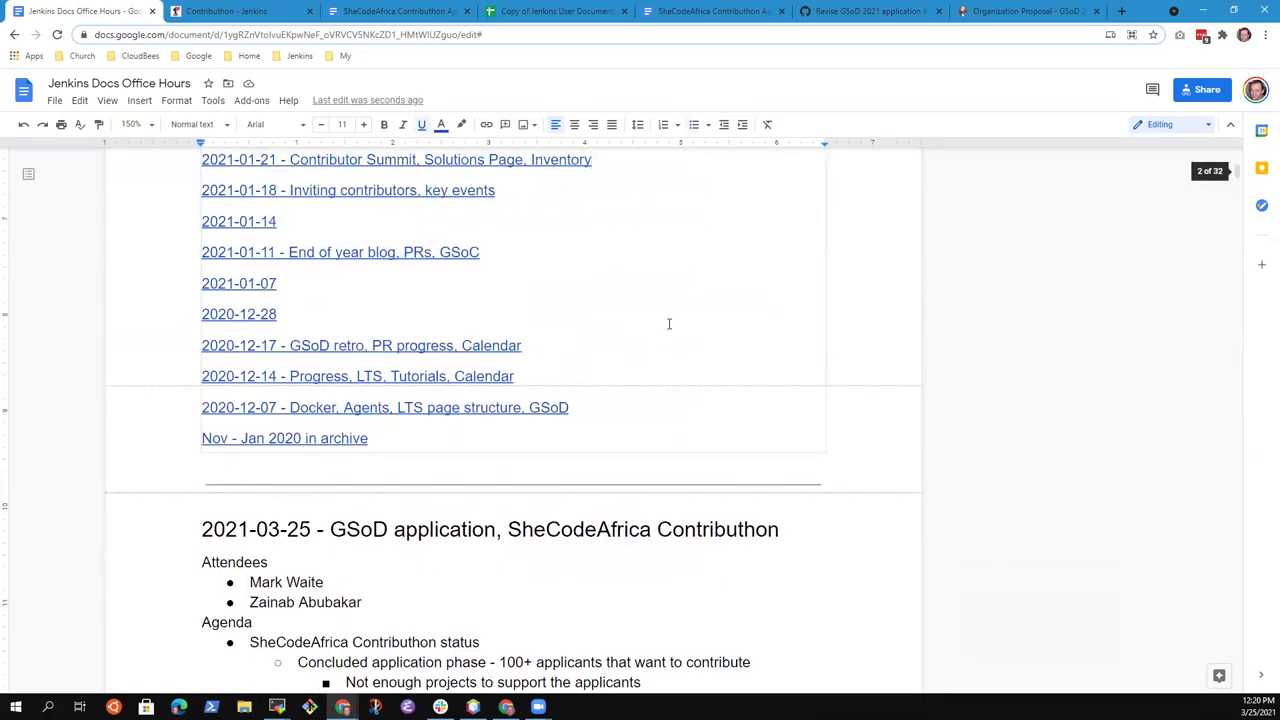
pyautogui.scroll(-9, 669, 322)
pyautogui.scroll(-3, 669, 322)
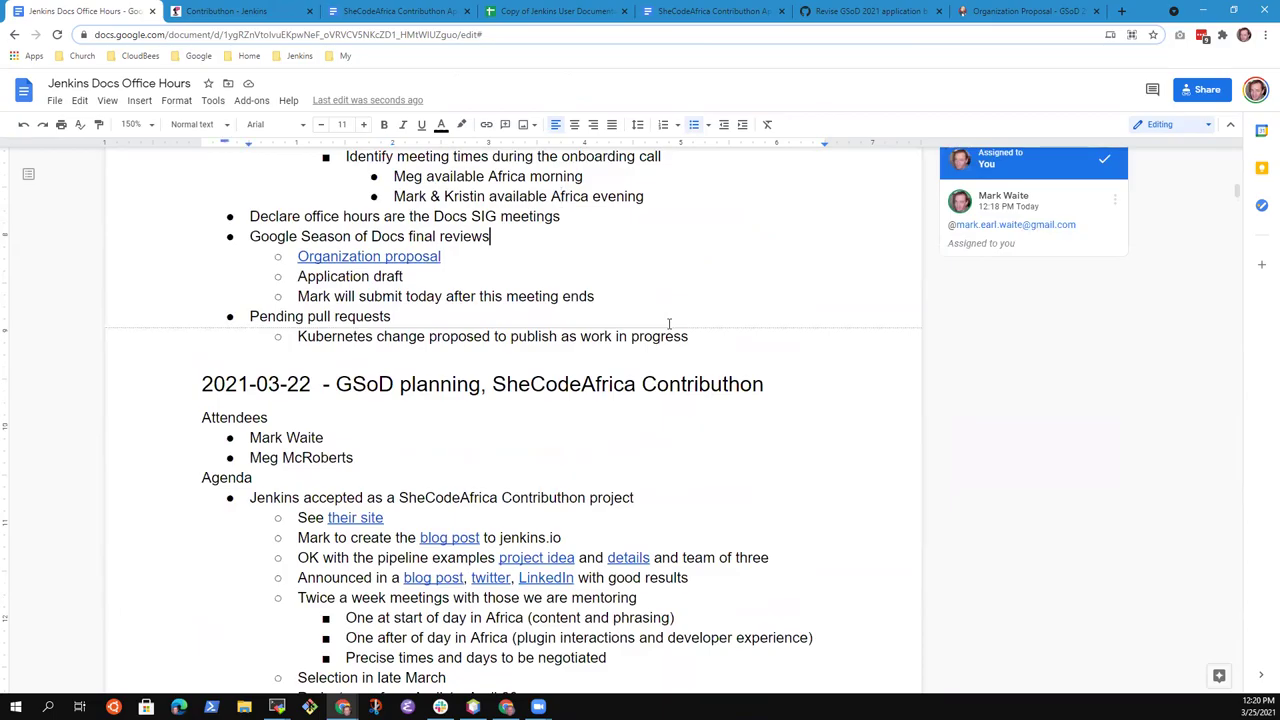
pyautogui.hotkey('shift', 'End')
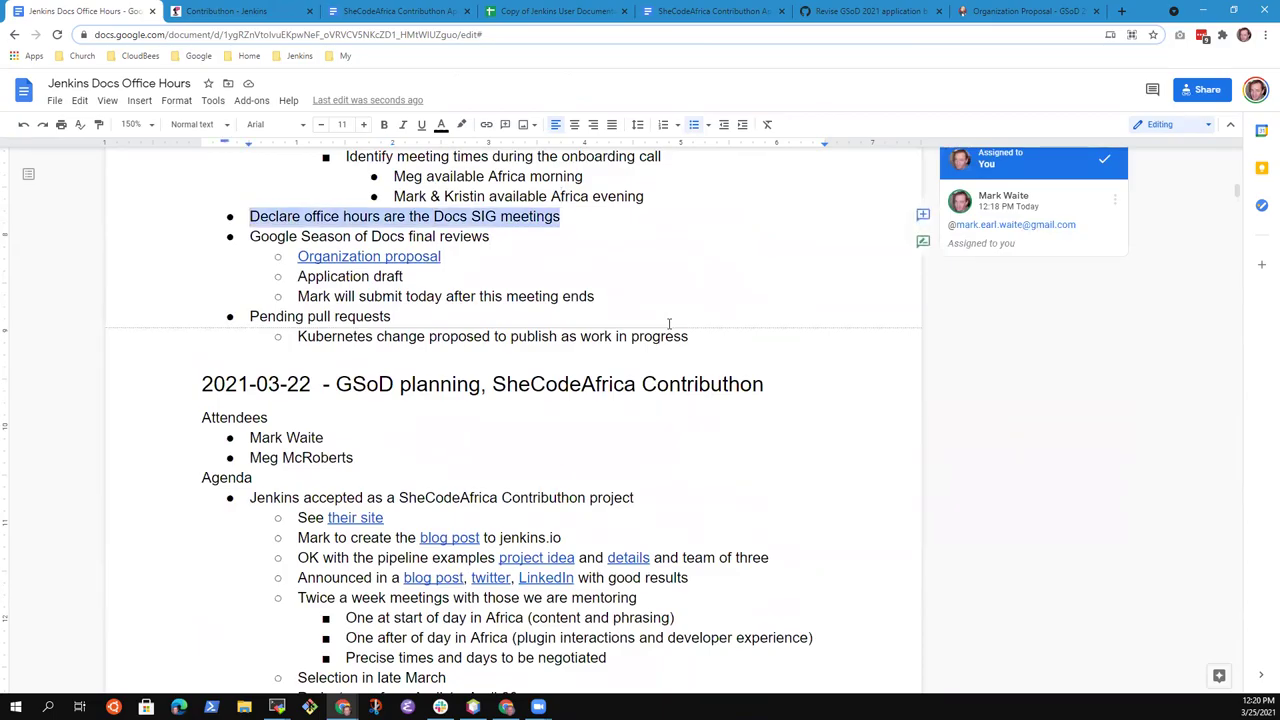
pyautogui.press('End')
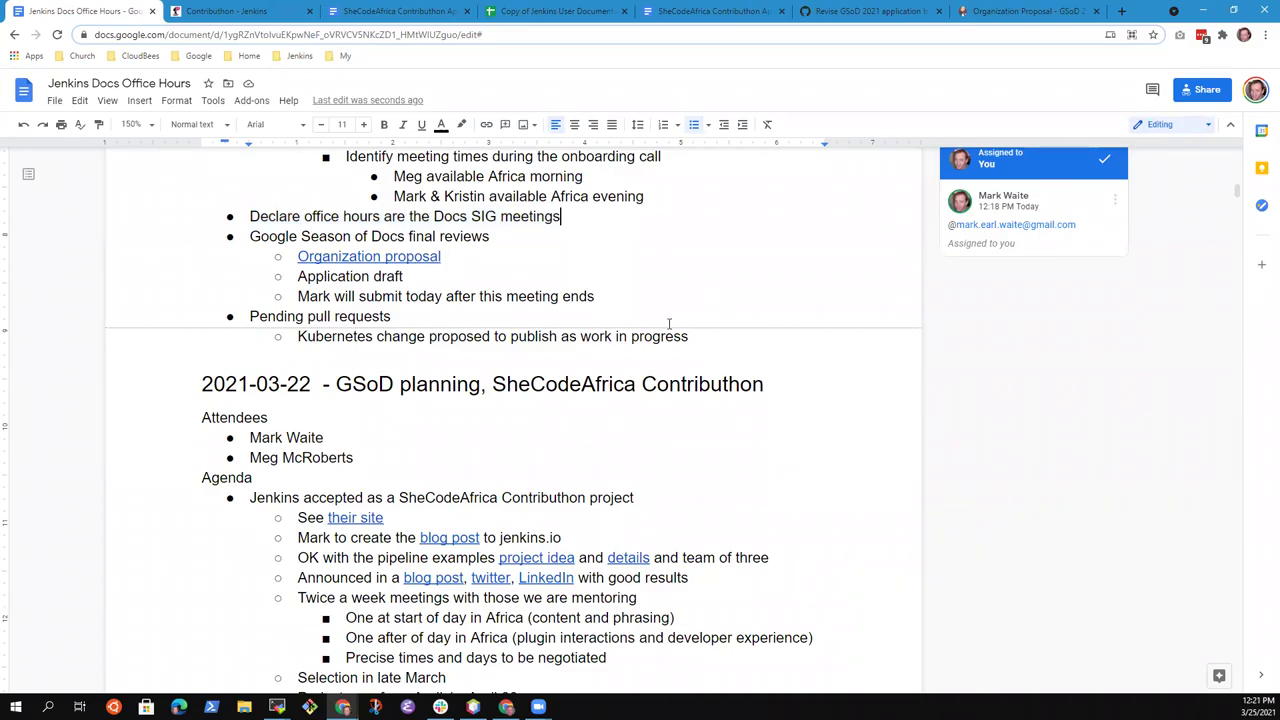
pyautogui.press('Return')
pyautogui.press('Tab')
pyautogui.write('Docs S')
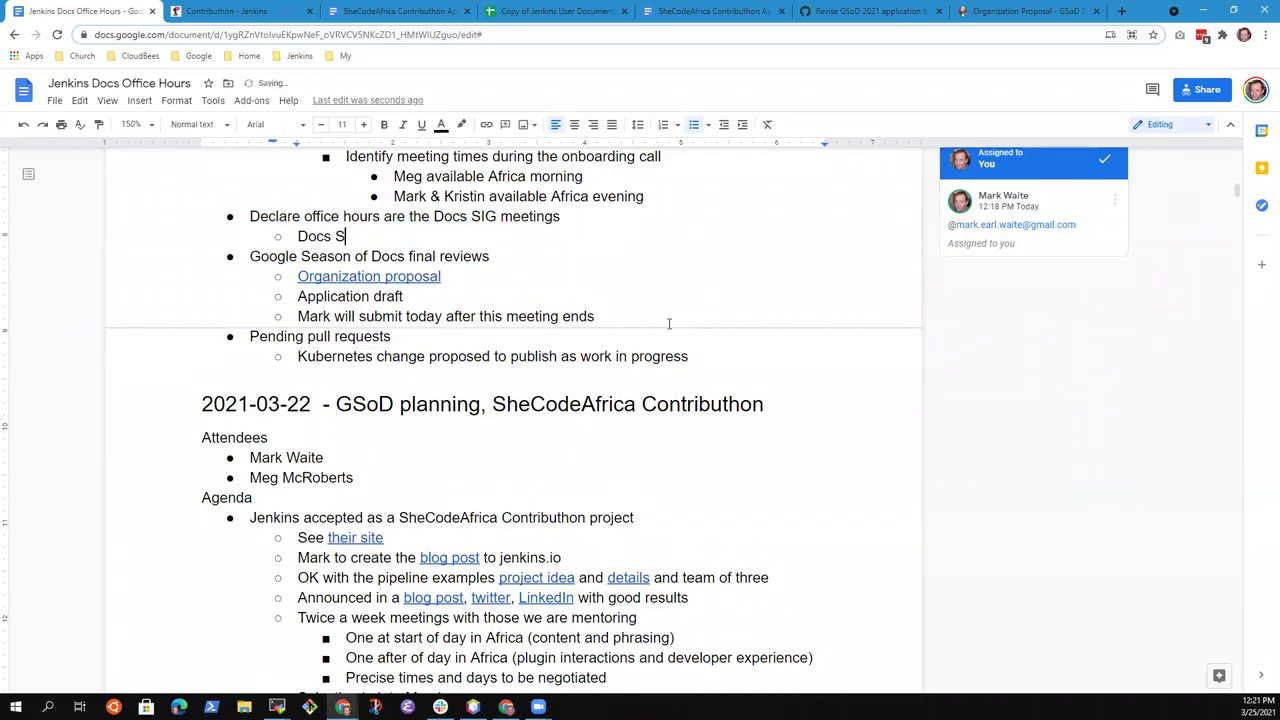
pyautogui.write('IG meetings happen once ')
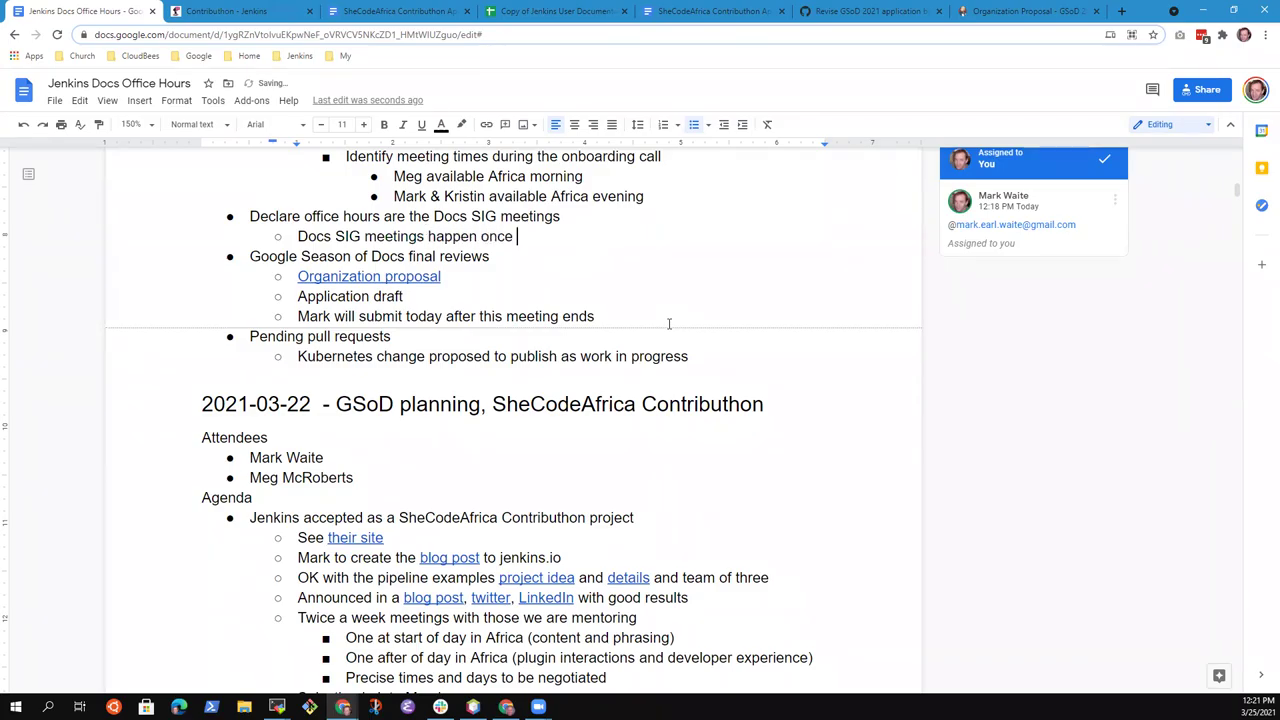
pyautogui.write('a month')
pyautogui.press('Return')
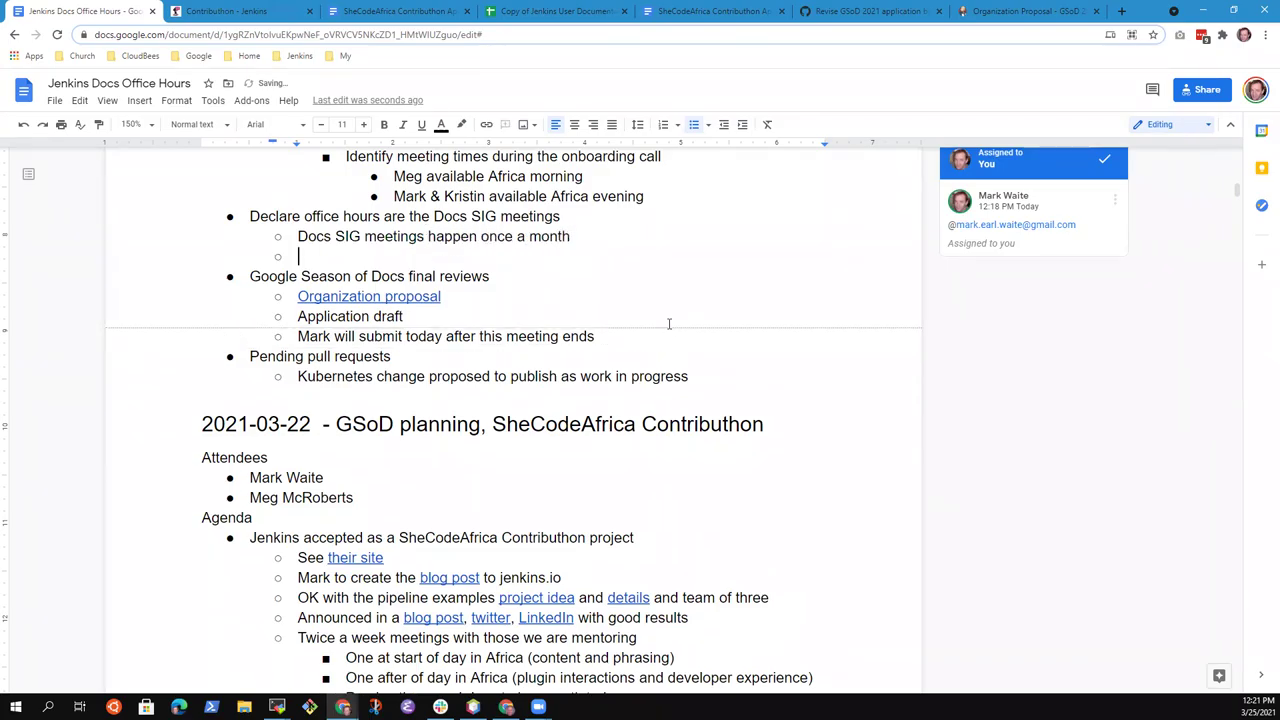
pyautogui.write('No one but Mar')
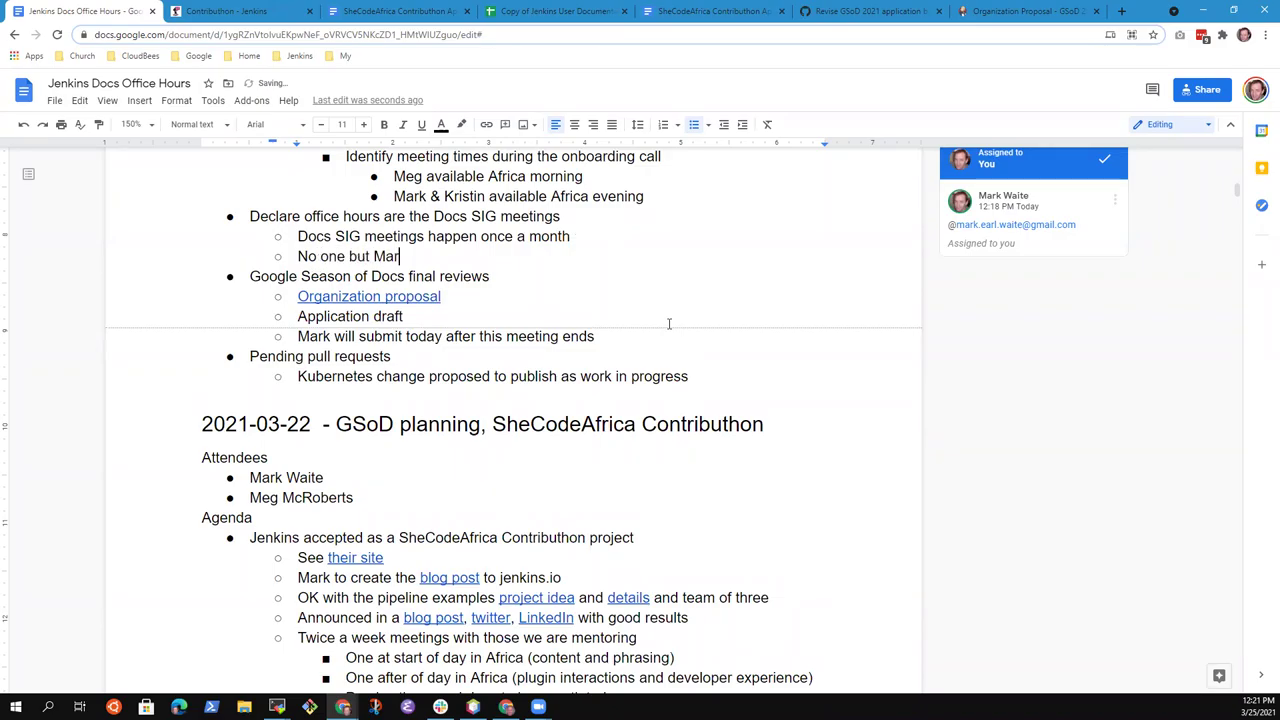
pyautogui.write('k attends')
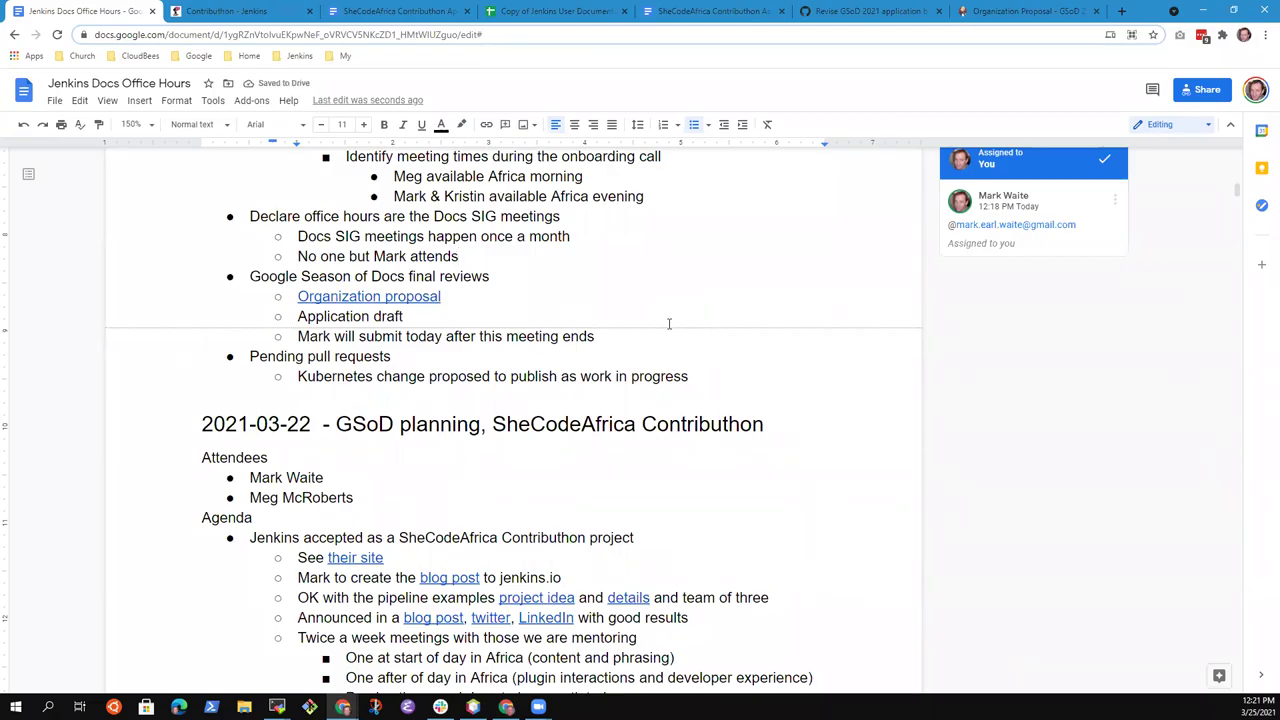
pyautogui.press('Return')
pyautogui.write('Docs office hours meet twice a week and people attend every time')
# Add 'Declare that office hours are the meetings of the Docs SIG' and select the attendance line
pyautogui.press('Return')
pyautogui.write('Decla')
pyautogui.write('re that office')
pyautogui.write(' hrou')
pyautogui.press('BackSpace')
pyautogui.press('BackSpace')
pyautogui.press('BackSpace')
pyautogui.press('BackSpace')
pyautogui.write('ours ')
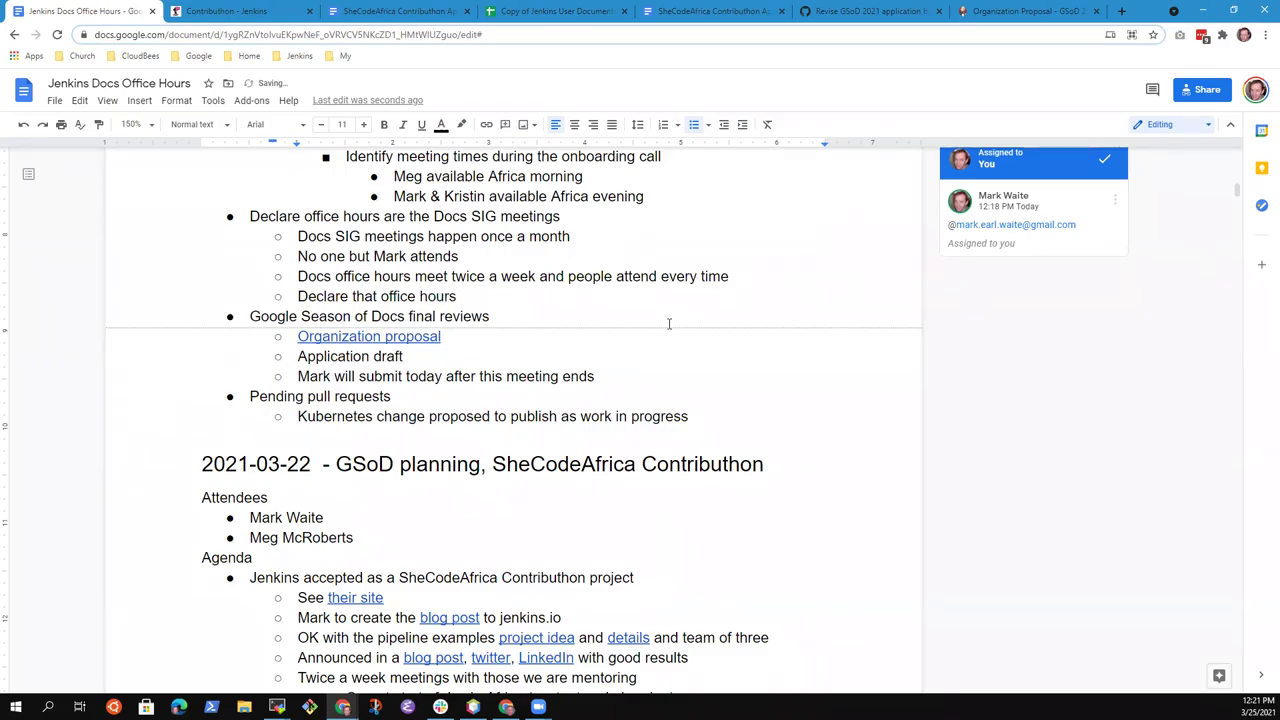
pyautogui.write('are the meetings of the Docs SIG')
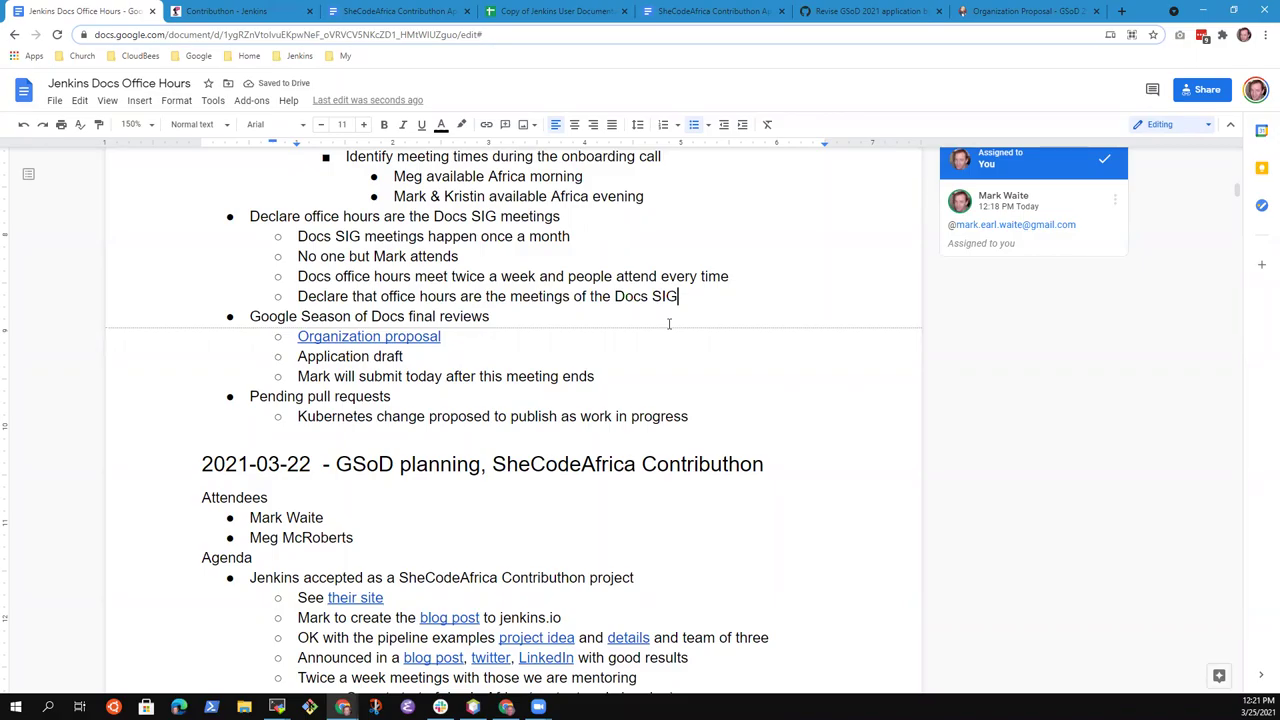
pyautogui.press('Up')
pyautogui.press('Up')
pyautogui.press('Up')
pyautogui.press('Down')
pyautogui.hotkey('shift', 'Home')
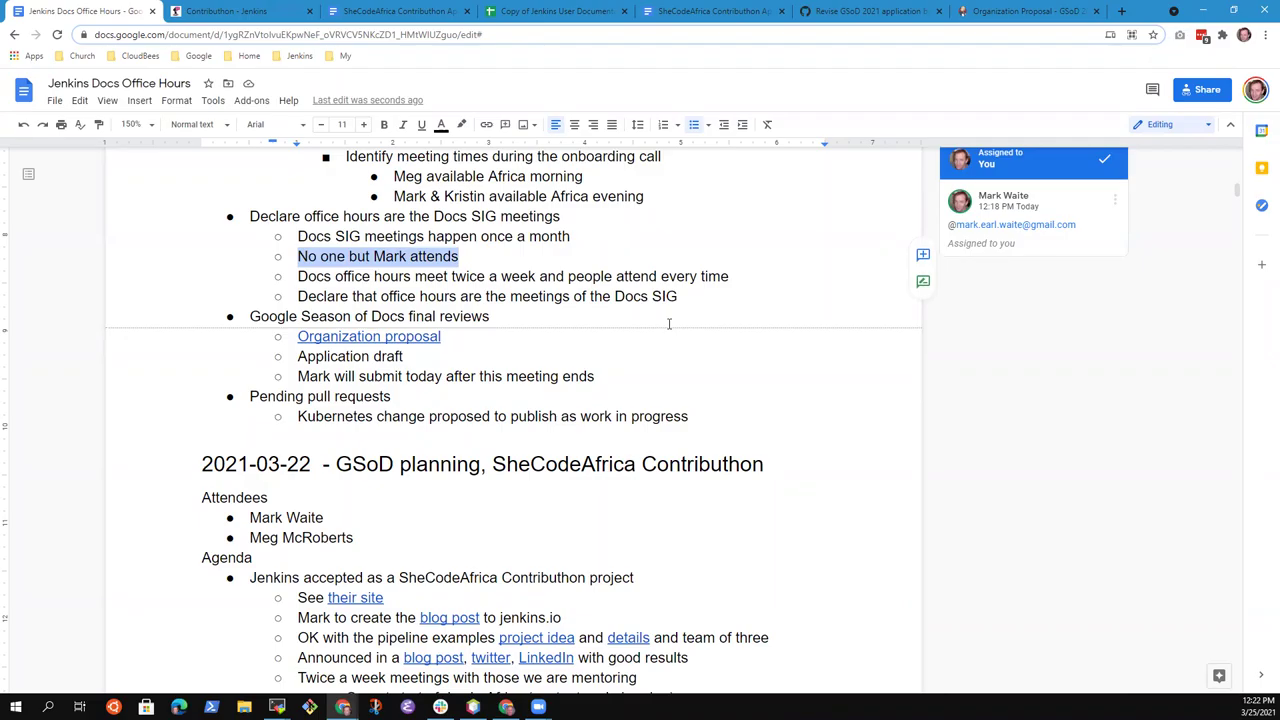
# Nest a note under the declaration: a named person will periodically collect and report metrics in Docs SIG meeting
pyautogui.press('Down')
pyautogui.press('Down')
pyautogui.press('End')
pyautogui.press('Return')
pyautogui.press('Tab')
pyautogui.write('Mark perido')
pyautogui.press('BackSpace')
pyautogui.press('BackSpace')
pyautogui.write('odically collect')
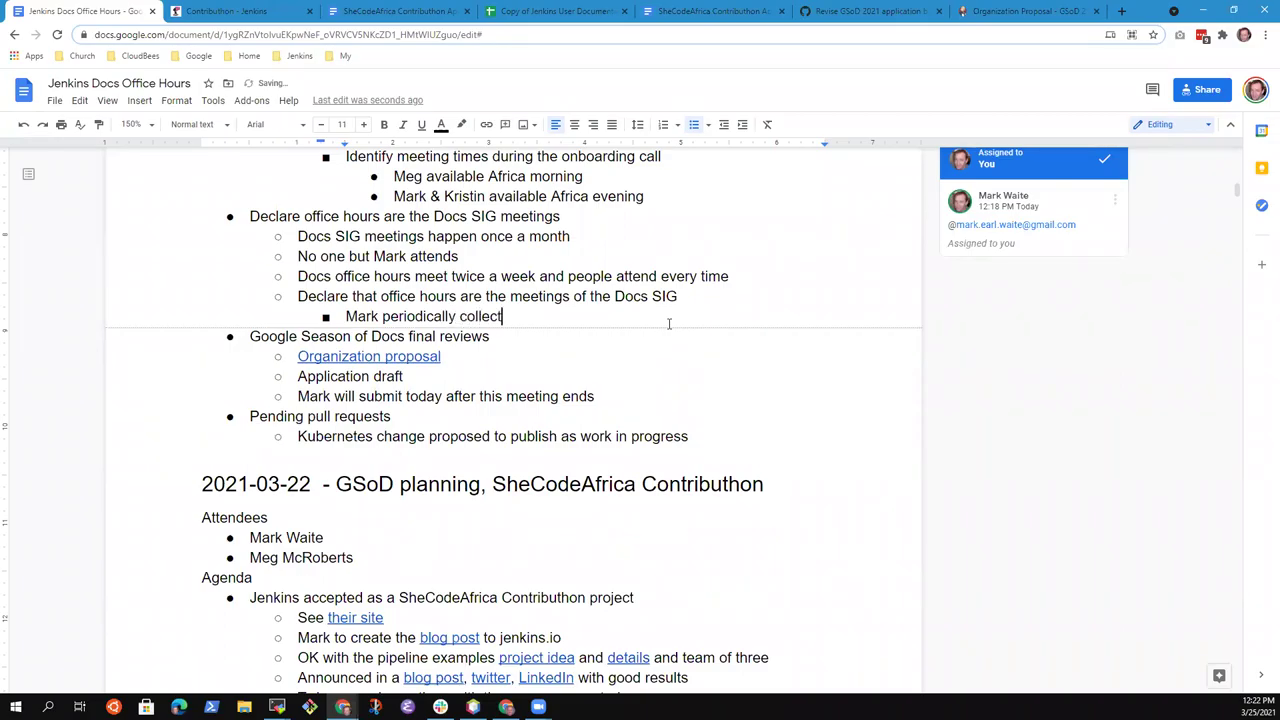
pyautogui.write(' and report metrics i')
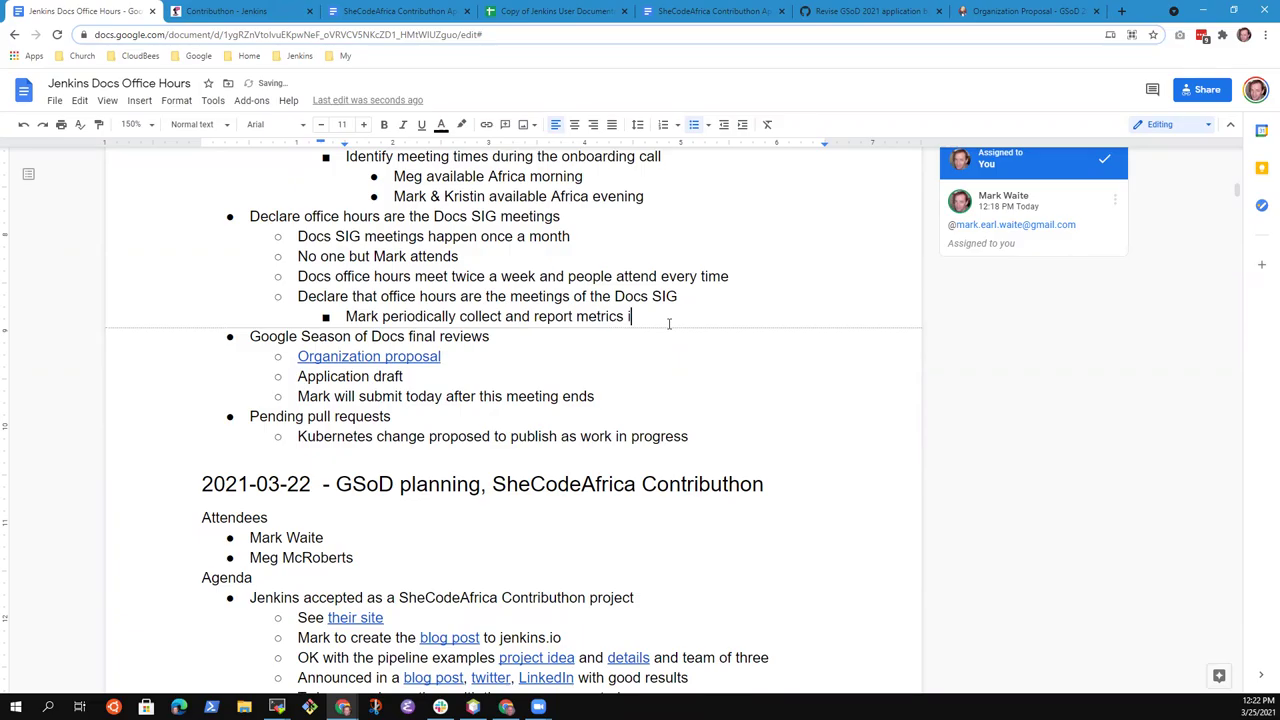
pyautogui.press('BackSpace')
pyautogui.write('that are in Docs SIG meeting')
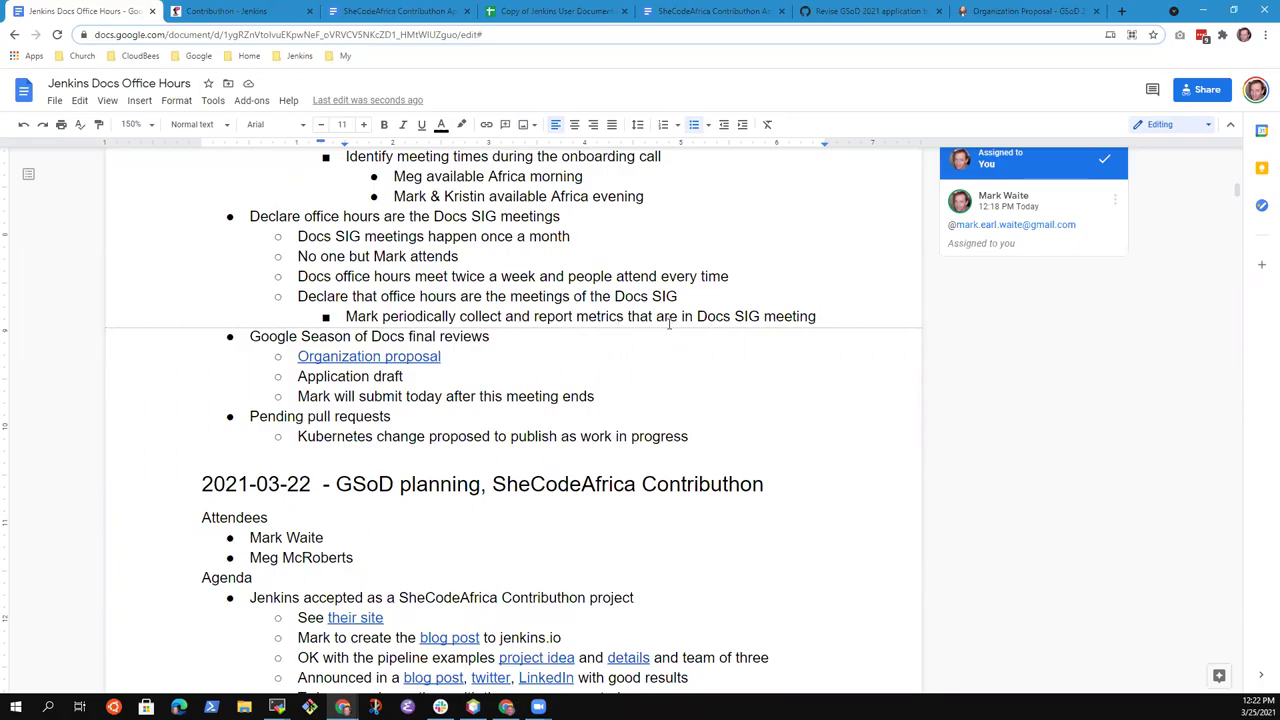
# Select the Declare office hours bullet, then the Google Season of Docs final reviews line
pyautogui.press('Up')
pyautogui.press('Up')
pyautogui.press('Up')
pyautogui.press('Up')
pyautogui.press('Up')
pyautogui.hotkey('shift', 'End')
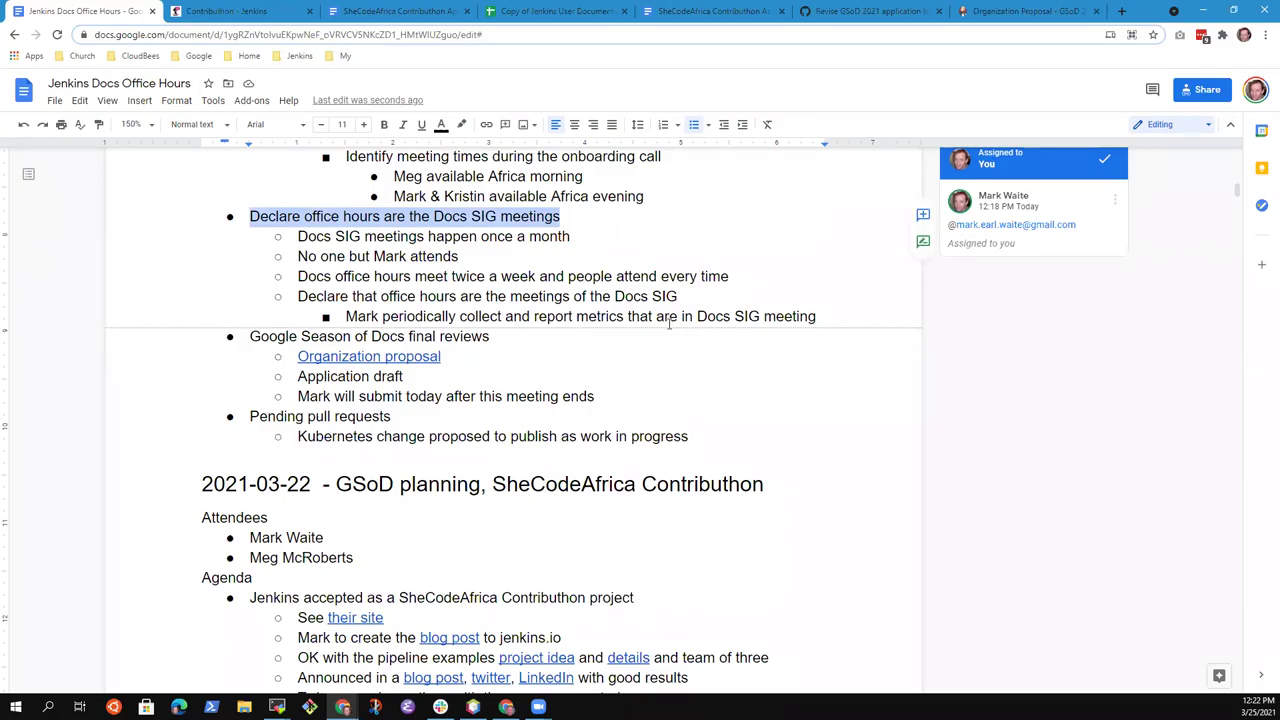
pyautogui.press('Down')
pyautogui.press('Down')
pyautogui.press('Down')
pyautogui.press('Down')
pyautogui.press('Down')
pyautogui.press('Down')
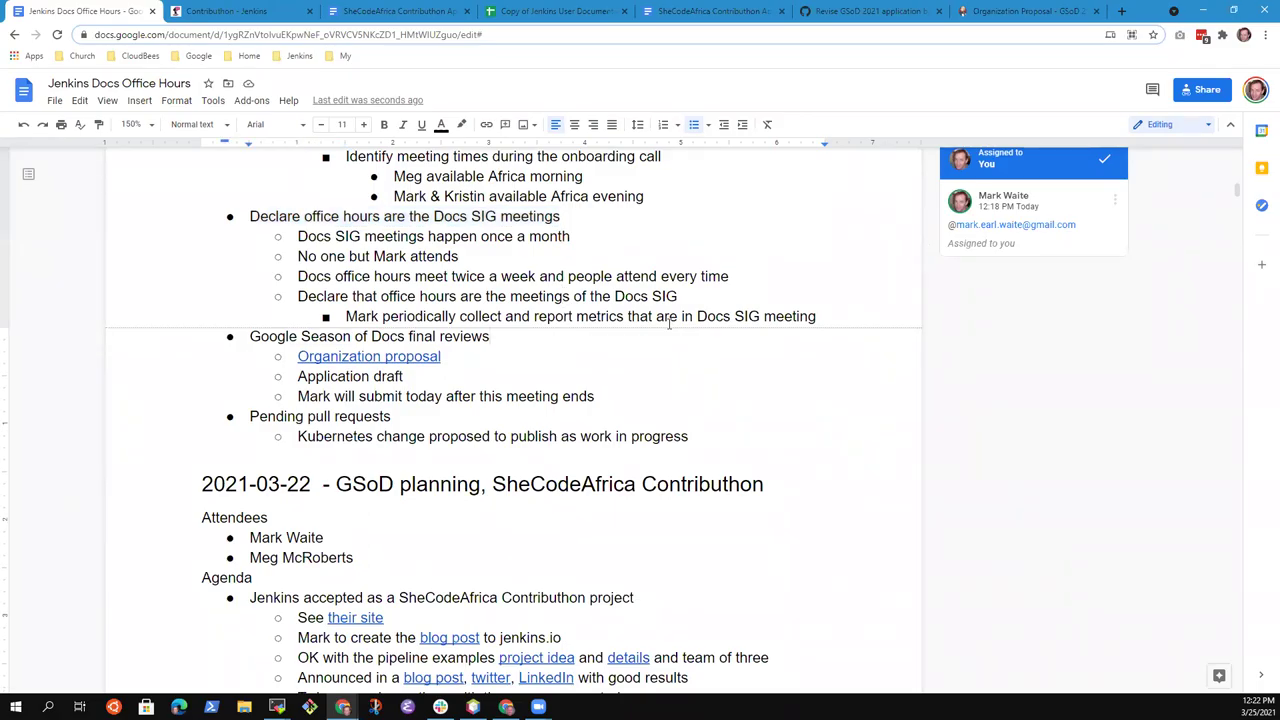
pyautogui.press('Home')
pyautogui.hotkey('shift', 'End')
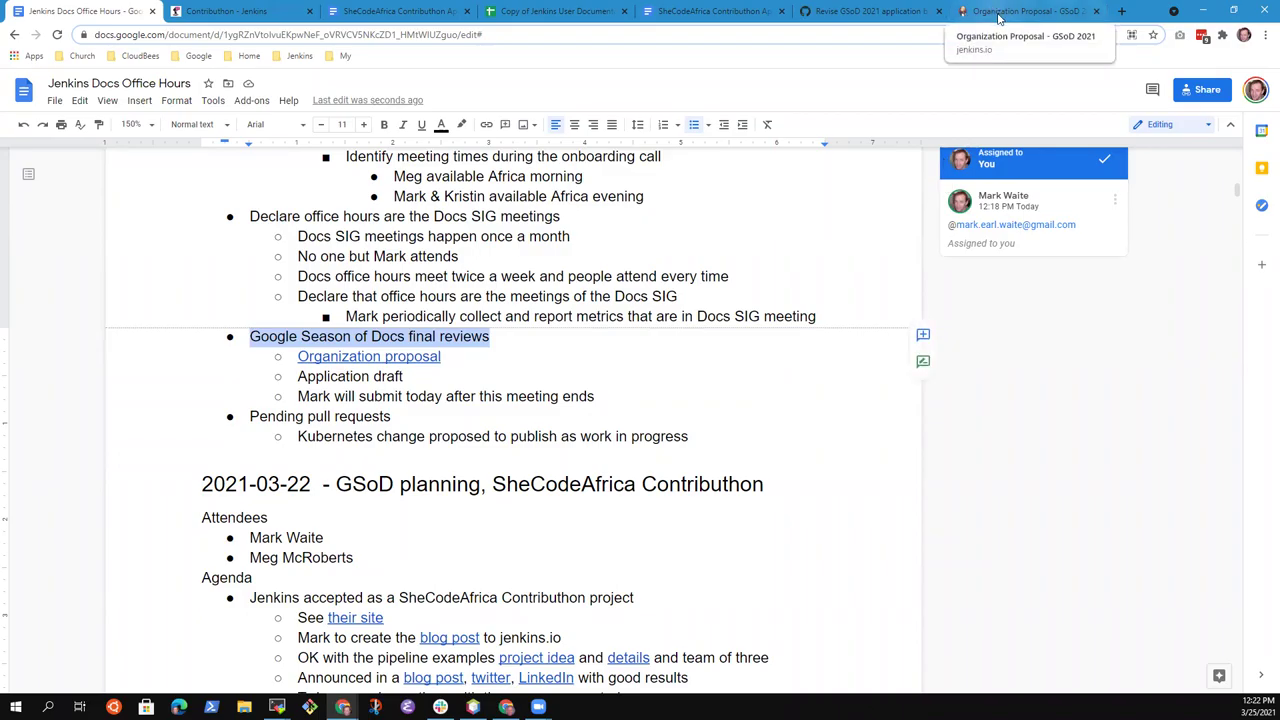
# Reload the Organization Proposal - GSoD 2021 page with '?cache=no' appended to its URL
pyautogui.click(1000, 14)
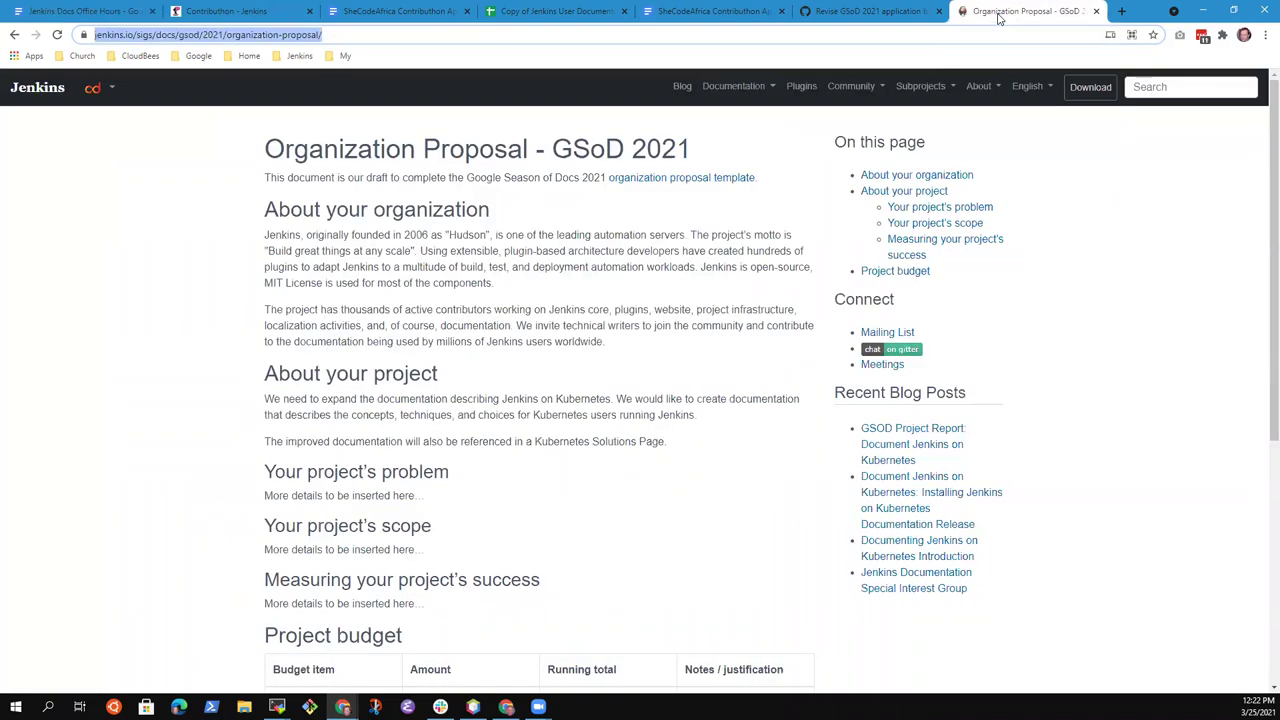
pyautogui.click(57, 35)
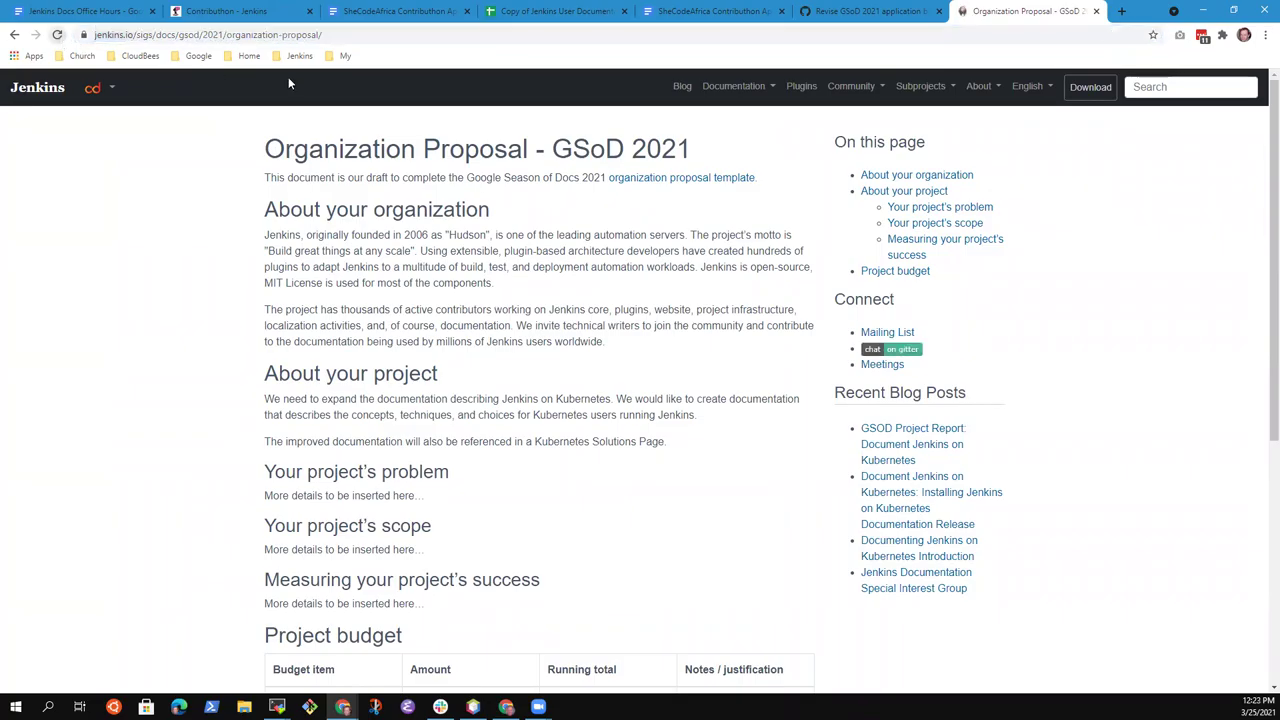
pyautogui.click(348, 38)
pyautogui.press('End')
pyautogui.write('?cache=no')
pyautogui.press('Return')
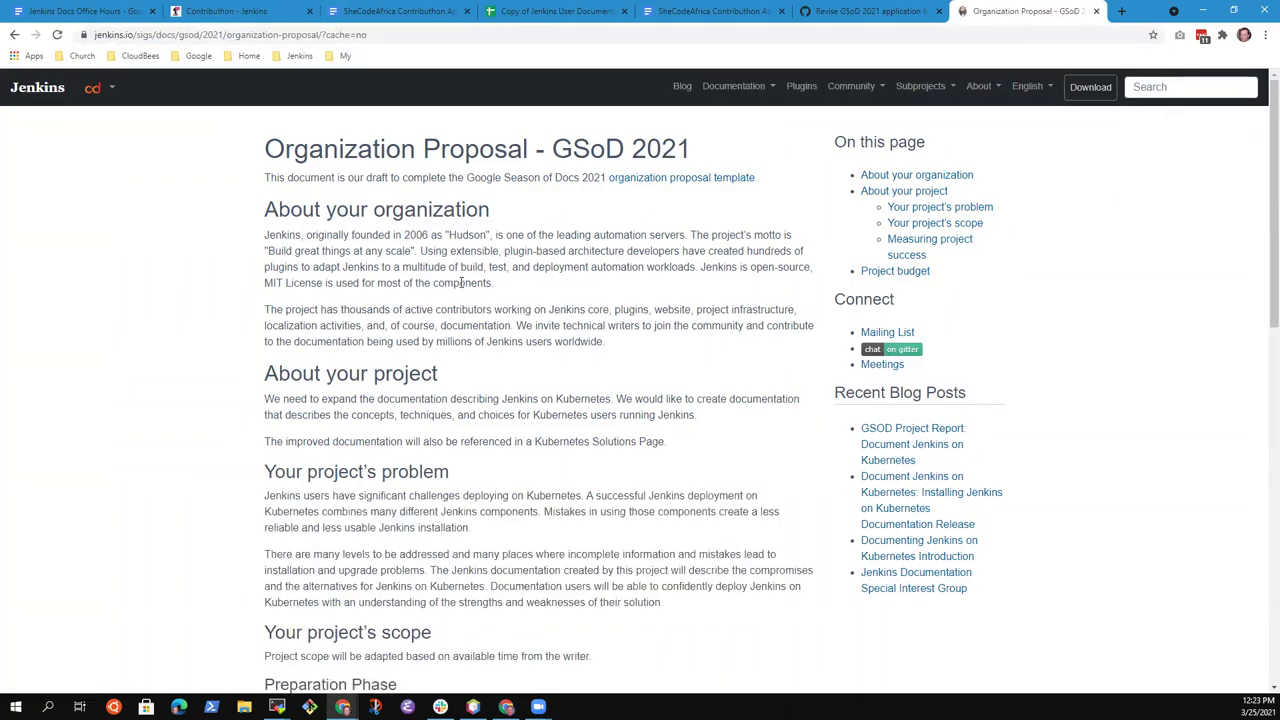
# Zoom the page in and read through its sections down to the $7500 budget
pyautogui.scroll(-2, 460, 280)
pyautogui.hotkey('ctrl', '+')
pyautogui.hotkey('ctrl', '+')
pyautogui.hotkey('ctrl', '+')
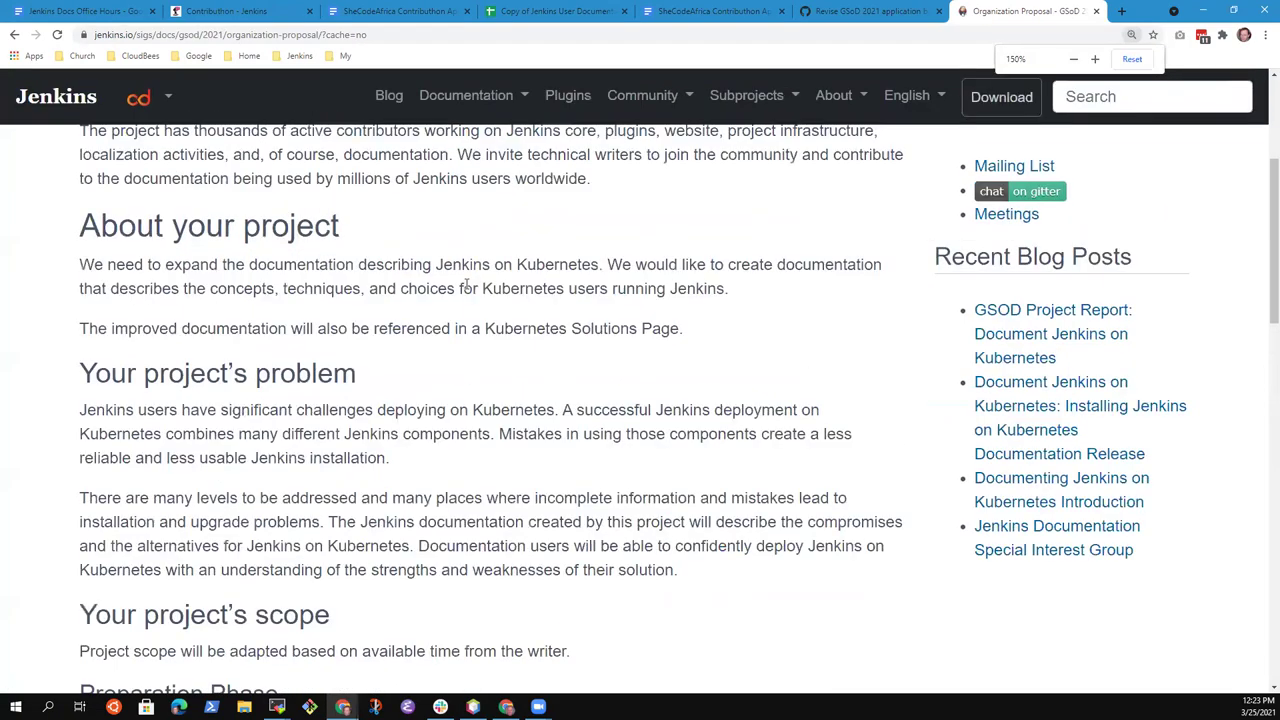
pyautogui.scroll(3, 465, 395)
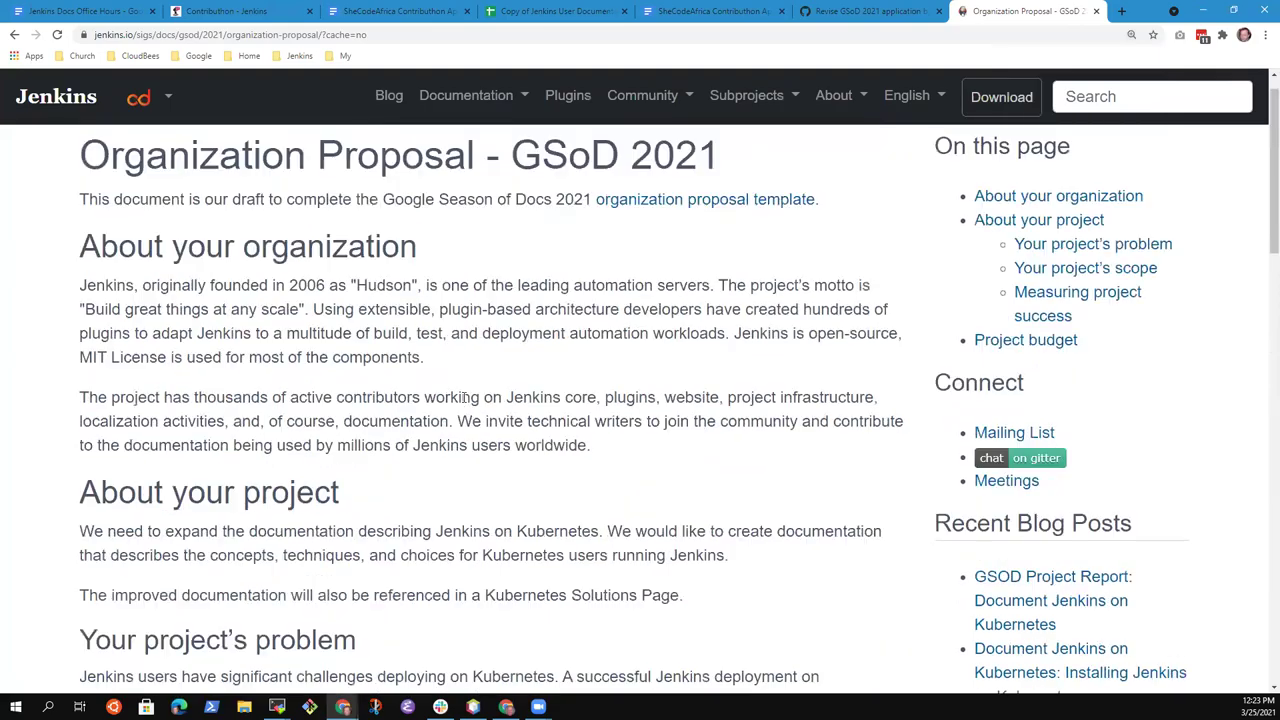
pyautogui.scroll(1, 465, 397)
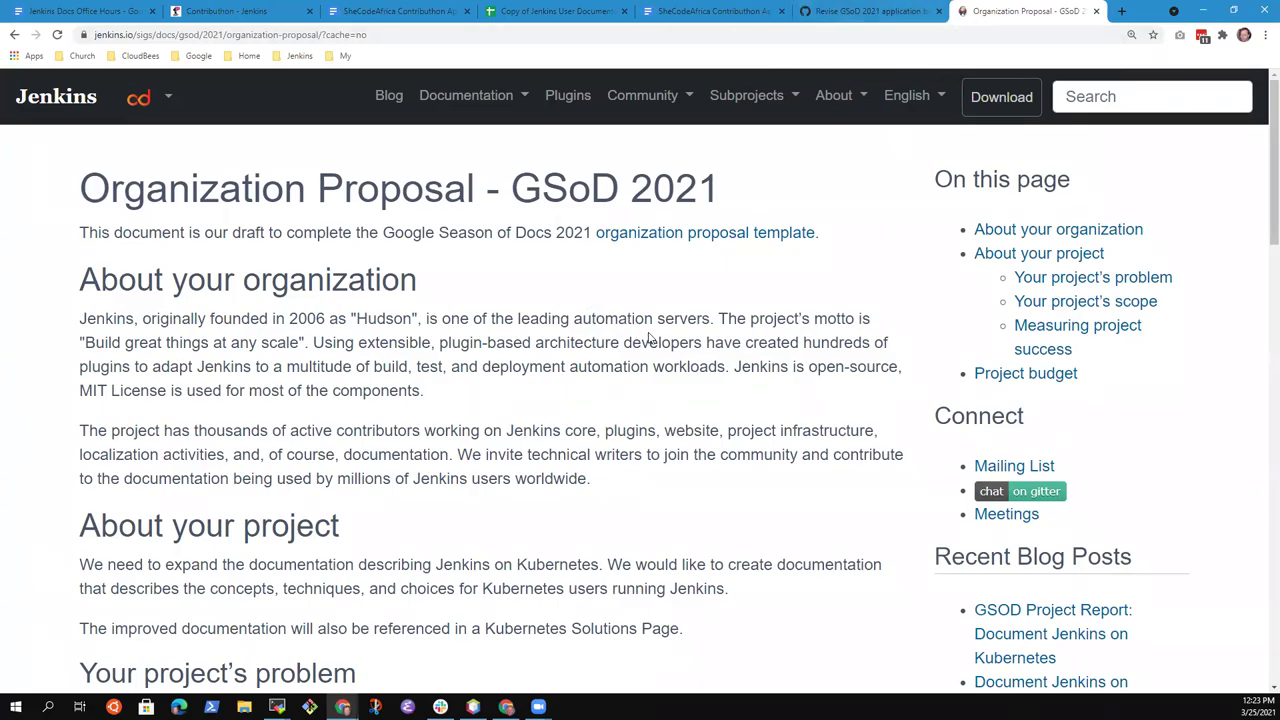
pyautogui.scroll(-7, 664, 340)
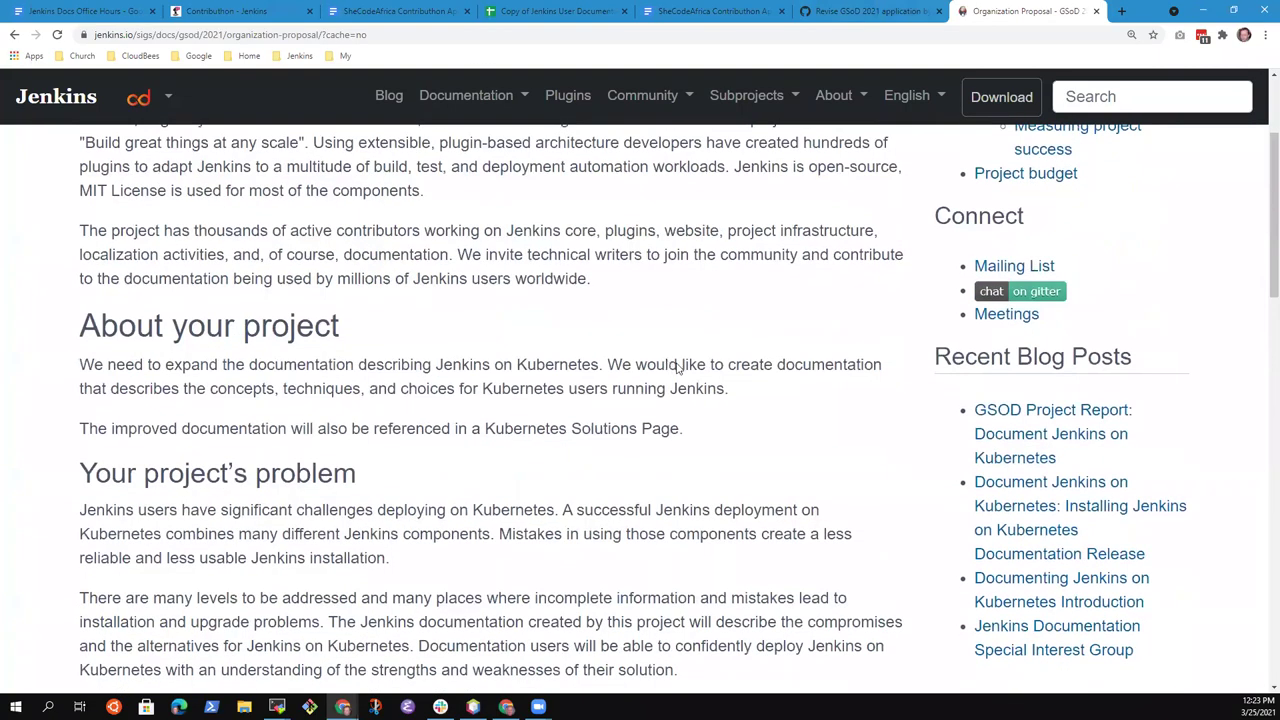
pyautogui.scroll(-4, 648, 420)
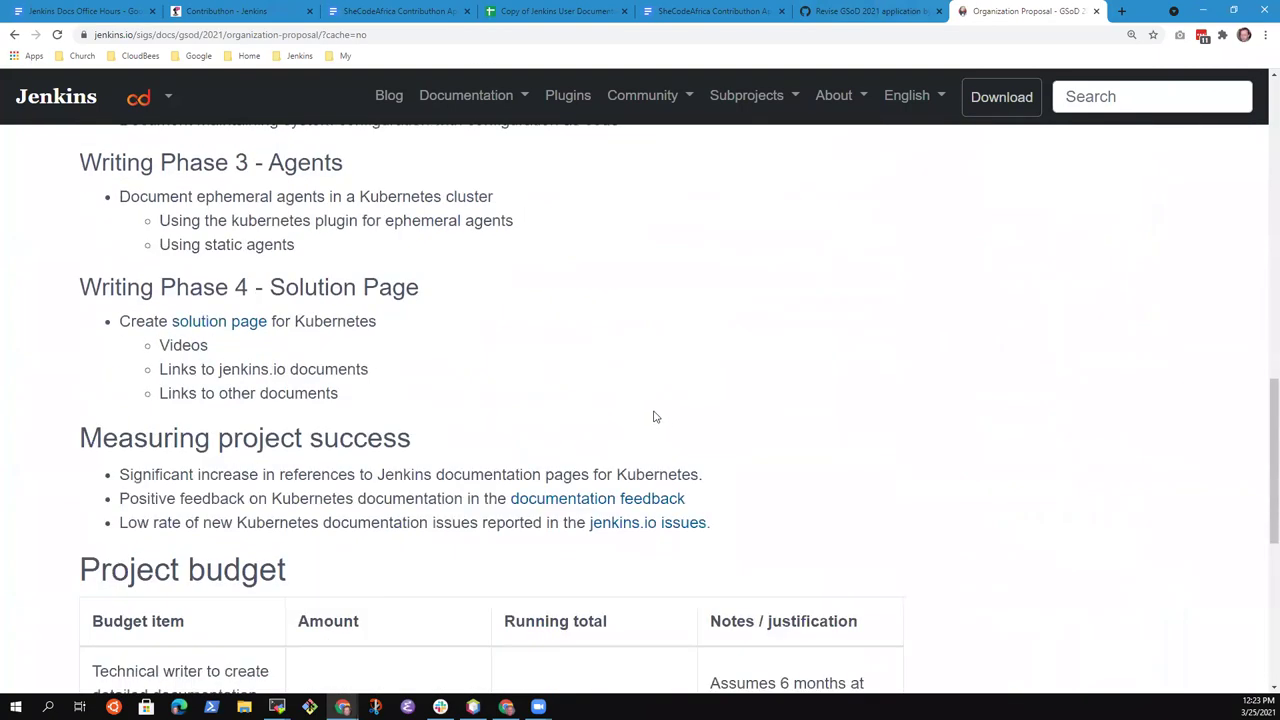
pyautogui.scroll(5, 654, 420)
pyautogui.scroll(-8, 700, 429)
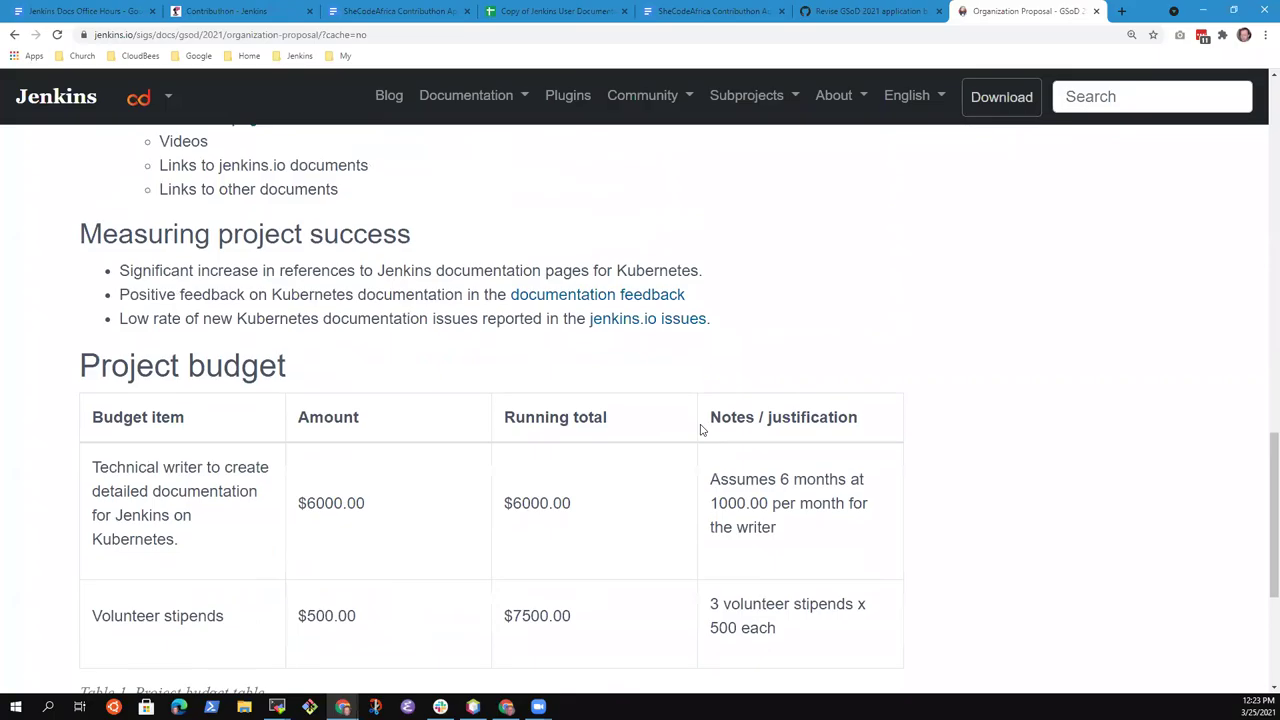
pyautogui.scroll(6, 730, 440)
# Under GSoD final reviews, add a sub-bullet that a named person is willing to be a GSoD mentor
pyautogui.scroll(10, 760, 454)
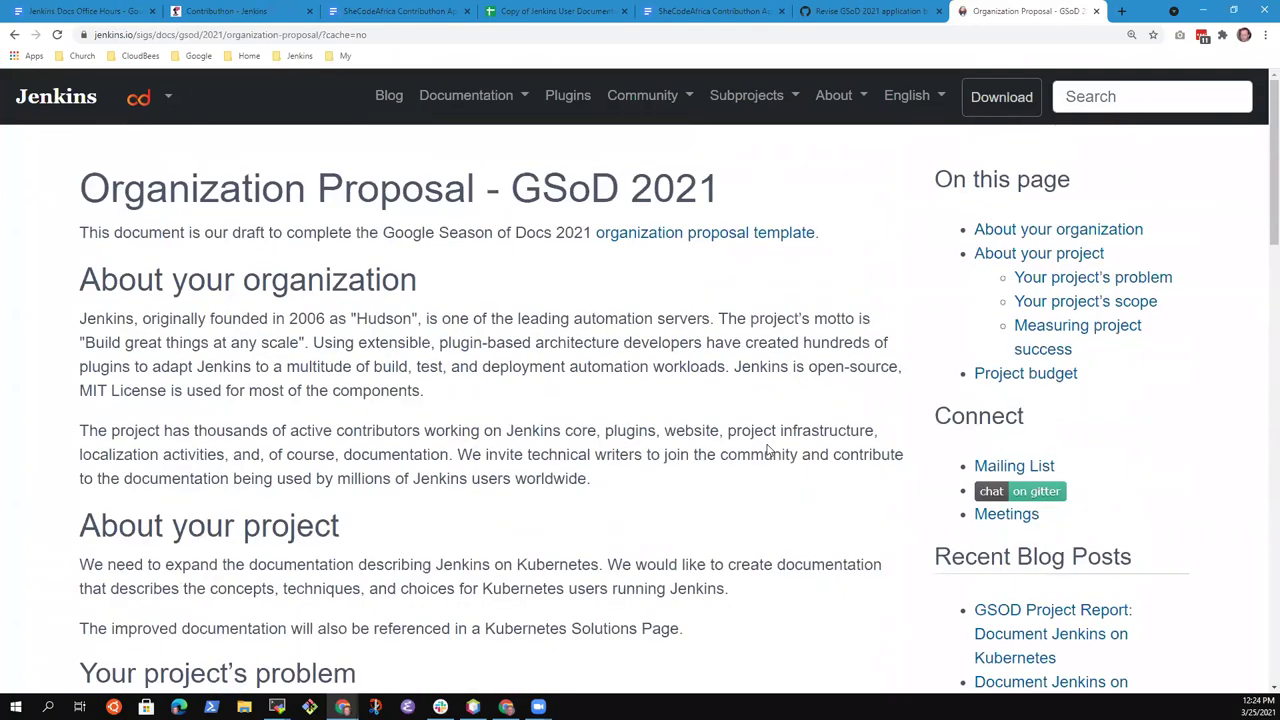
pyautogui.click(395, 11)
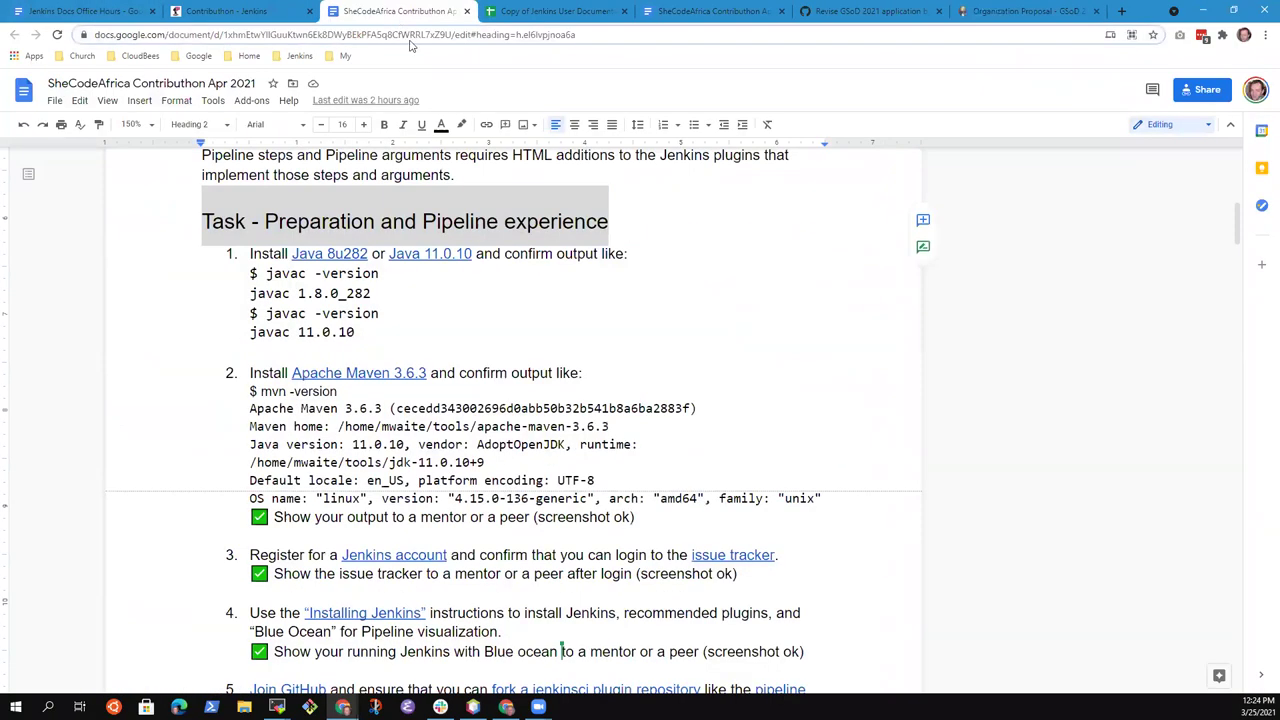
pyautogui.click(258, 11)
pyautogui.click(88, 12)
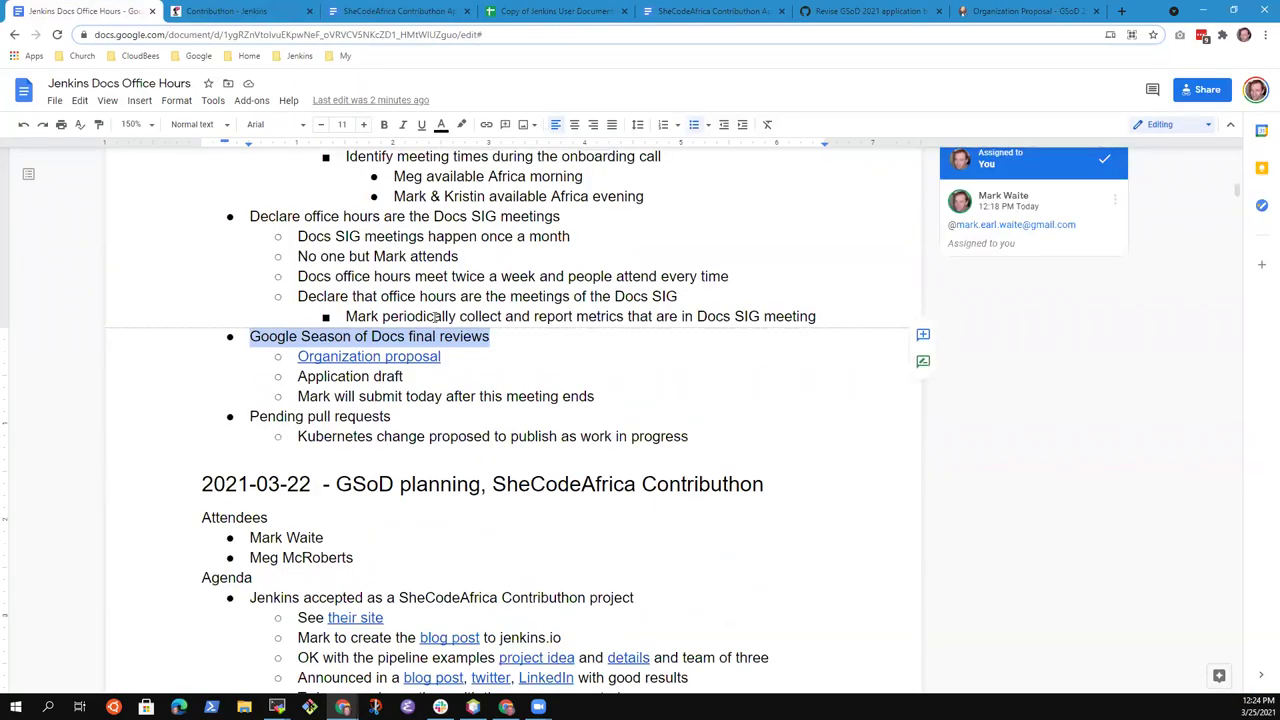
pyautogui.press('Down')
pyautogui.press('Down')
pyautogui.press('Down')
pyautogui.press('End')
pyautogui.press('Return')
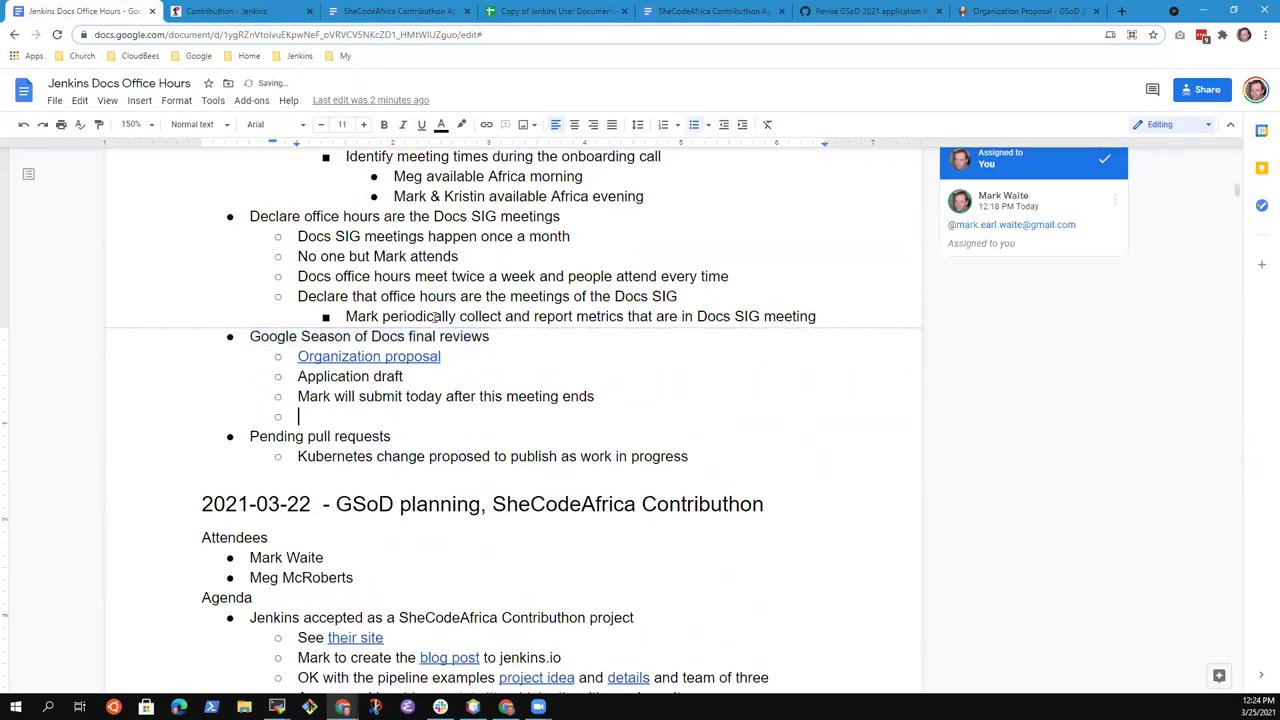
pyautogui.write('Zainab will')
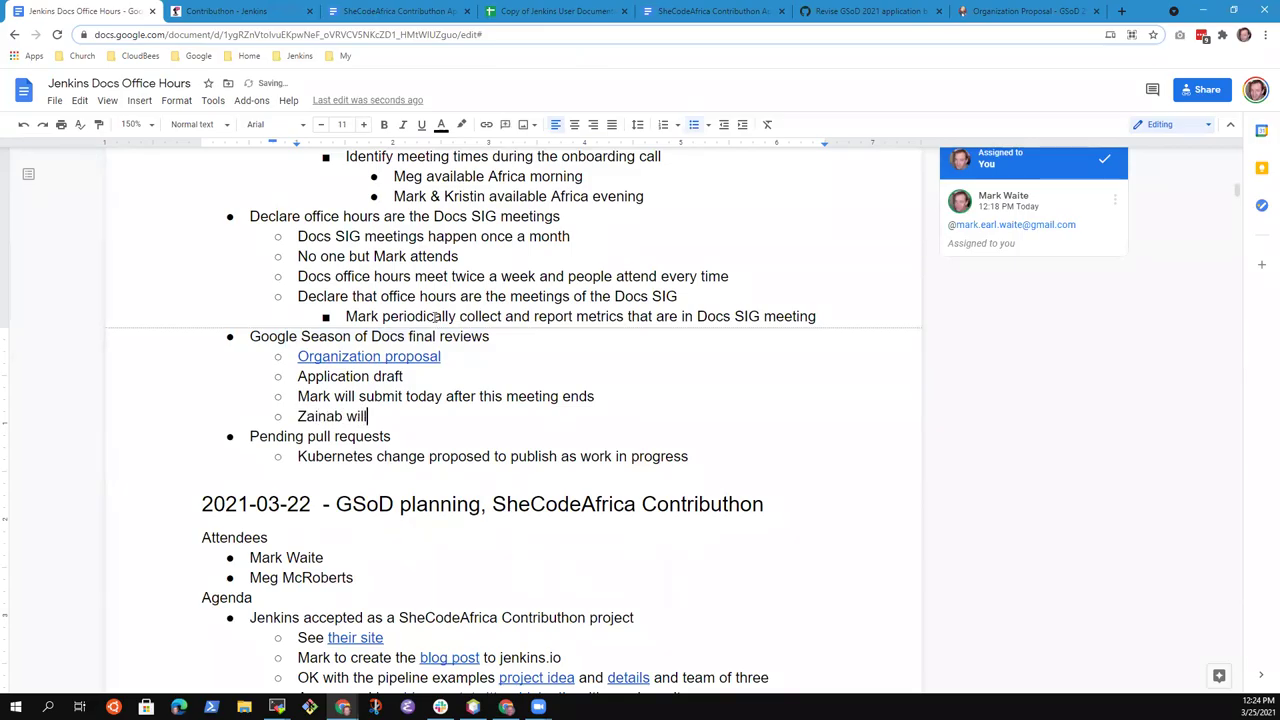
pyautogui.write('ing to be a mentor for GS')
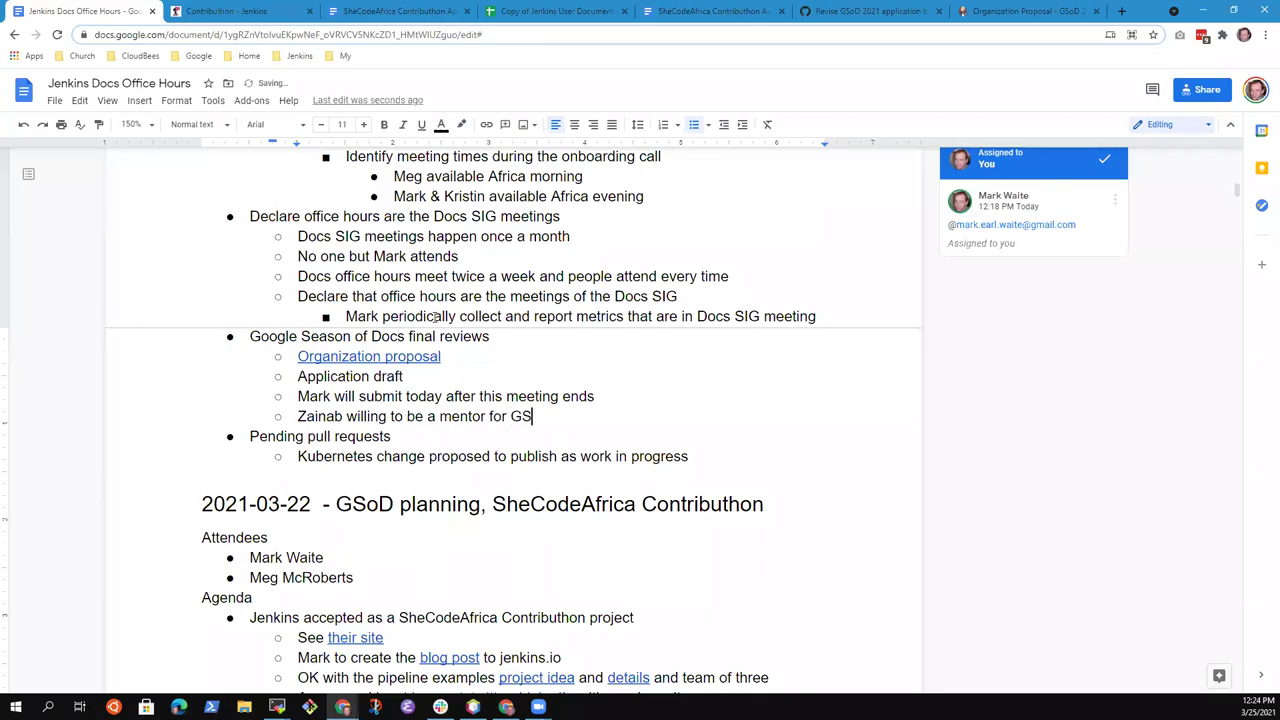
pyautogui.write('oD')
pyautogui.click(1022, 11)
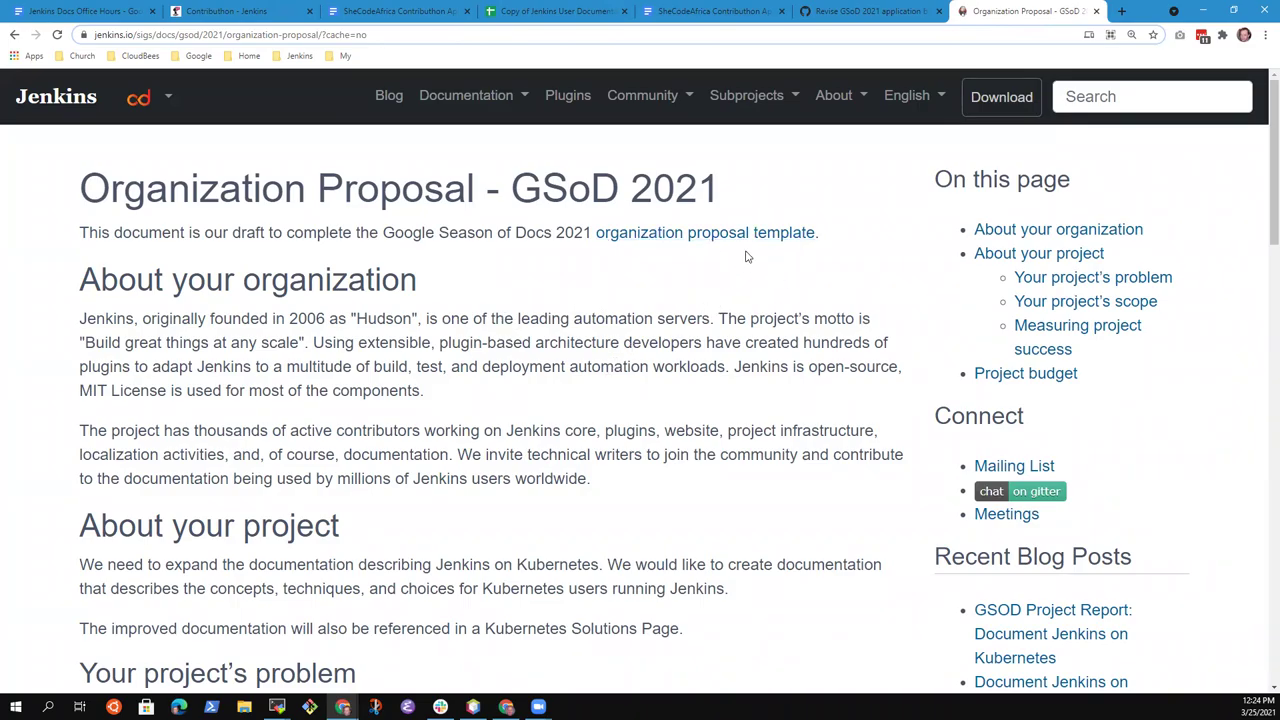
pyautogui.scroll(-1, 418, 543)
pyautogui.scroll(-5, 418, 543)
pyautogui.scroll(4, 437, 557)
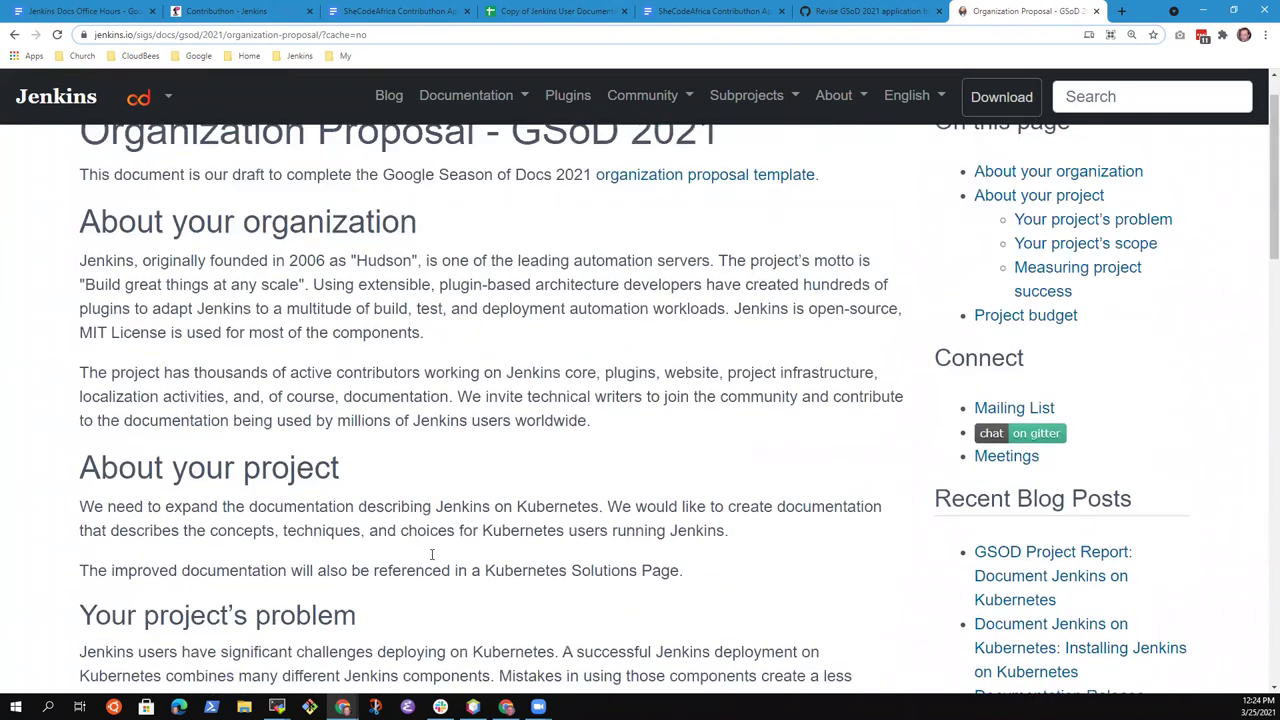
pyautogui.scroll(-3, 433, 556)
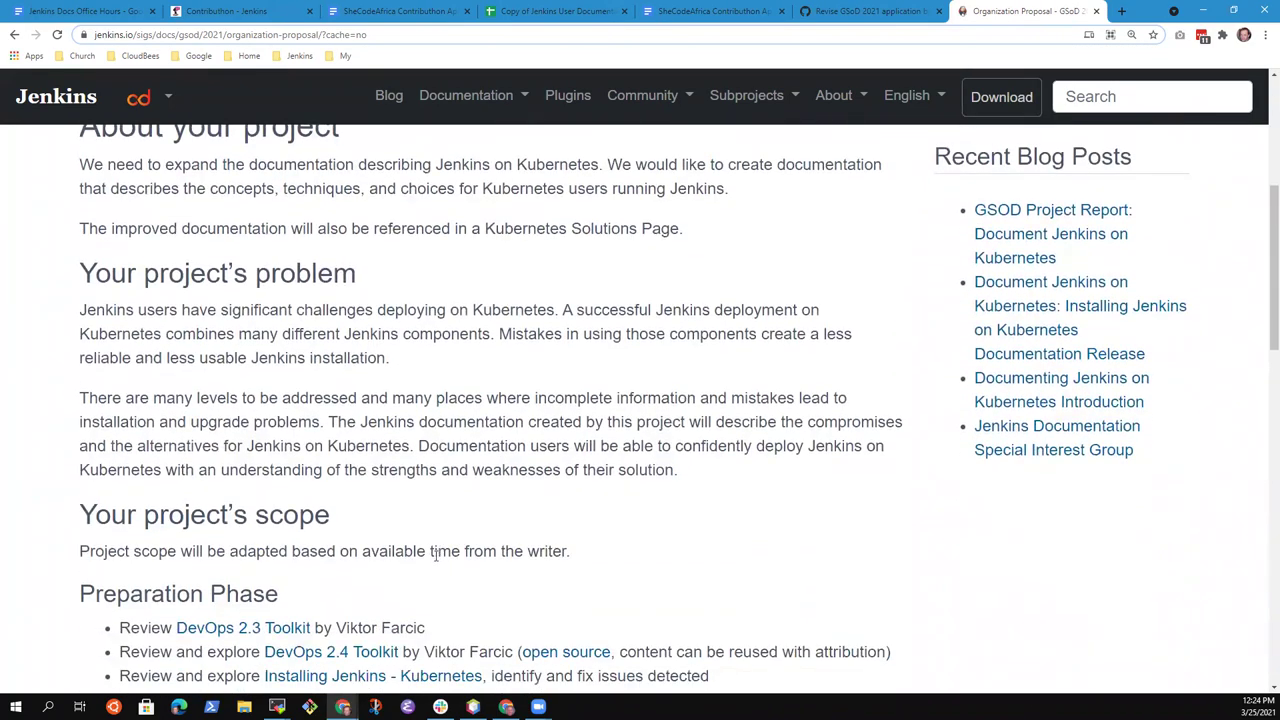
pyautogui.scroll(-1, 435, 556)
pyautogui.scroll(1, 436, 558)
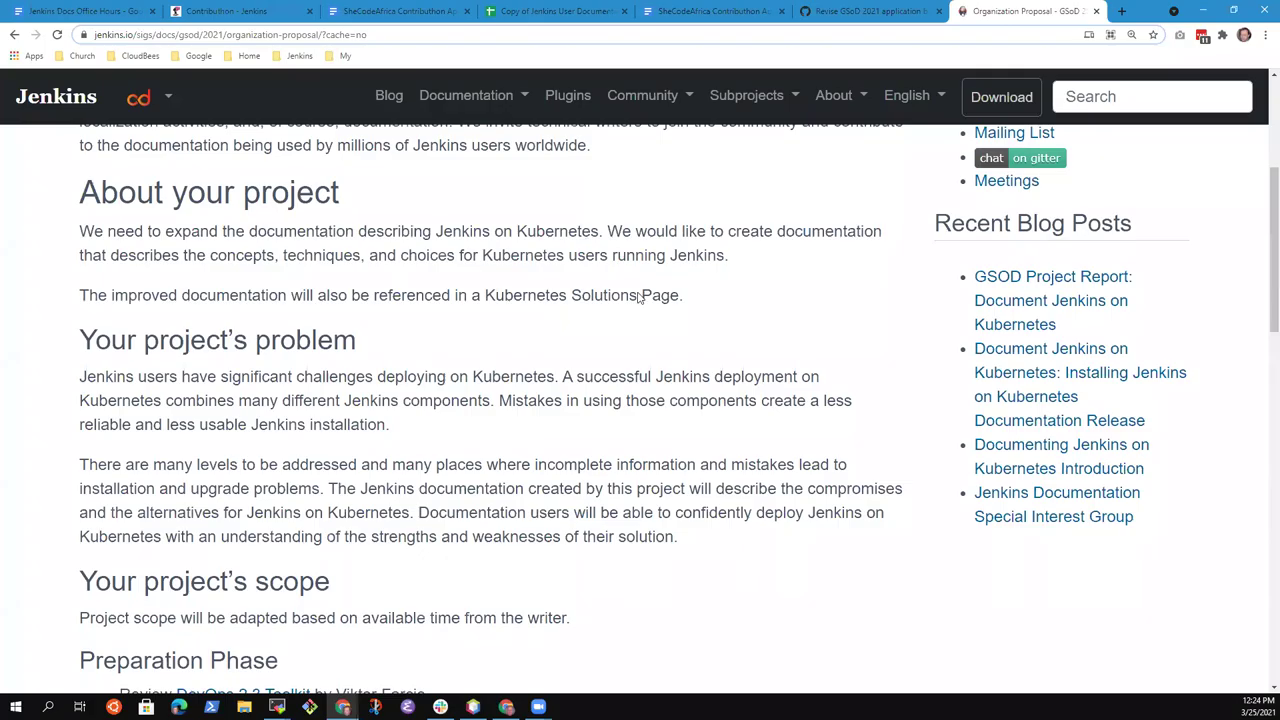
pyautogui.moveTo(461, 231); pyautogui.dragTo(570, 236)
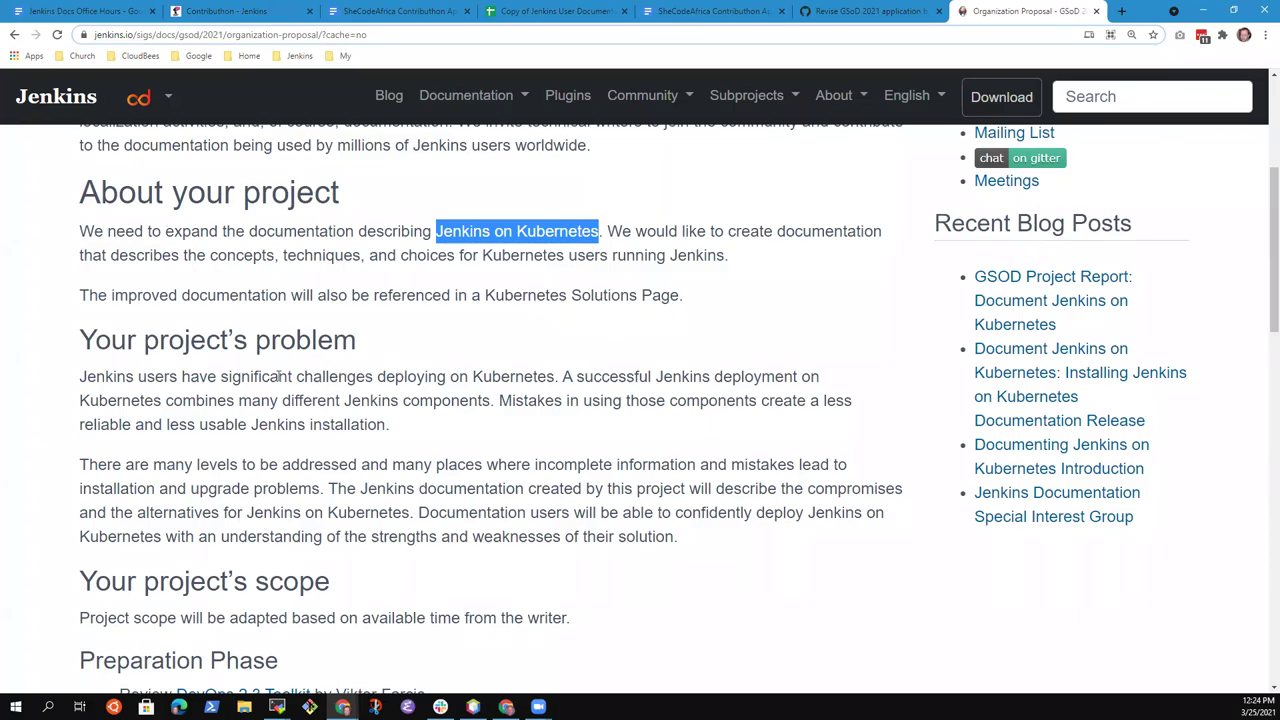
pyautogui.scroll(-2, 400, 375)
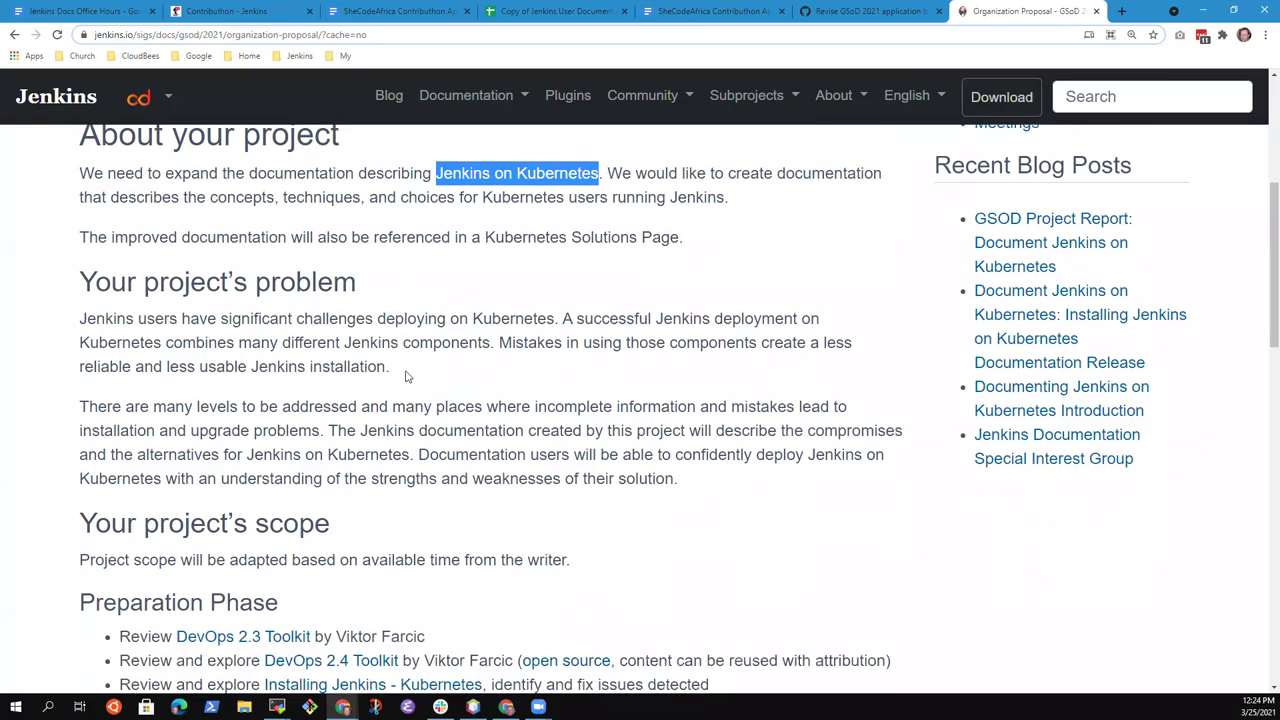
pyautogui.moveTo(80, 242); pyautogui.dragTo(390, 290)
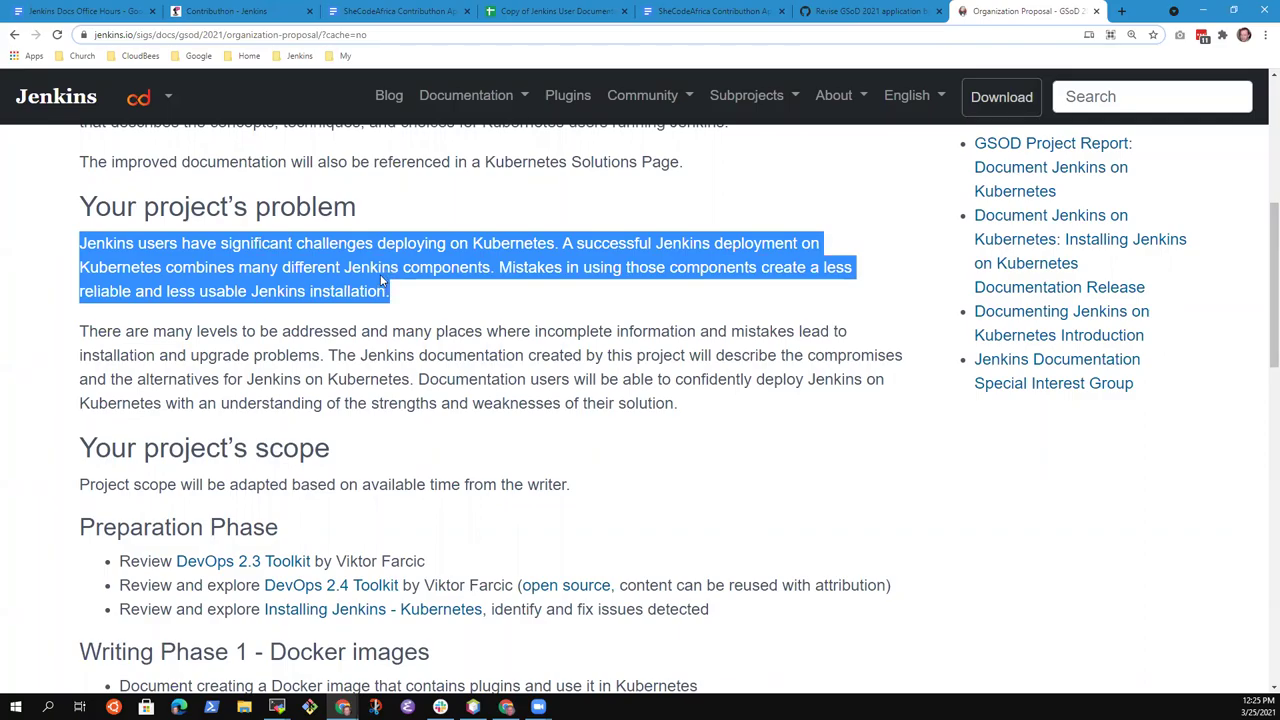
pyautogui.click(320, 286)
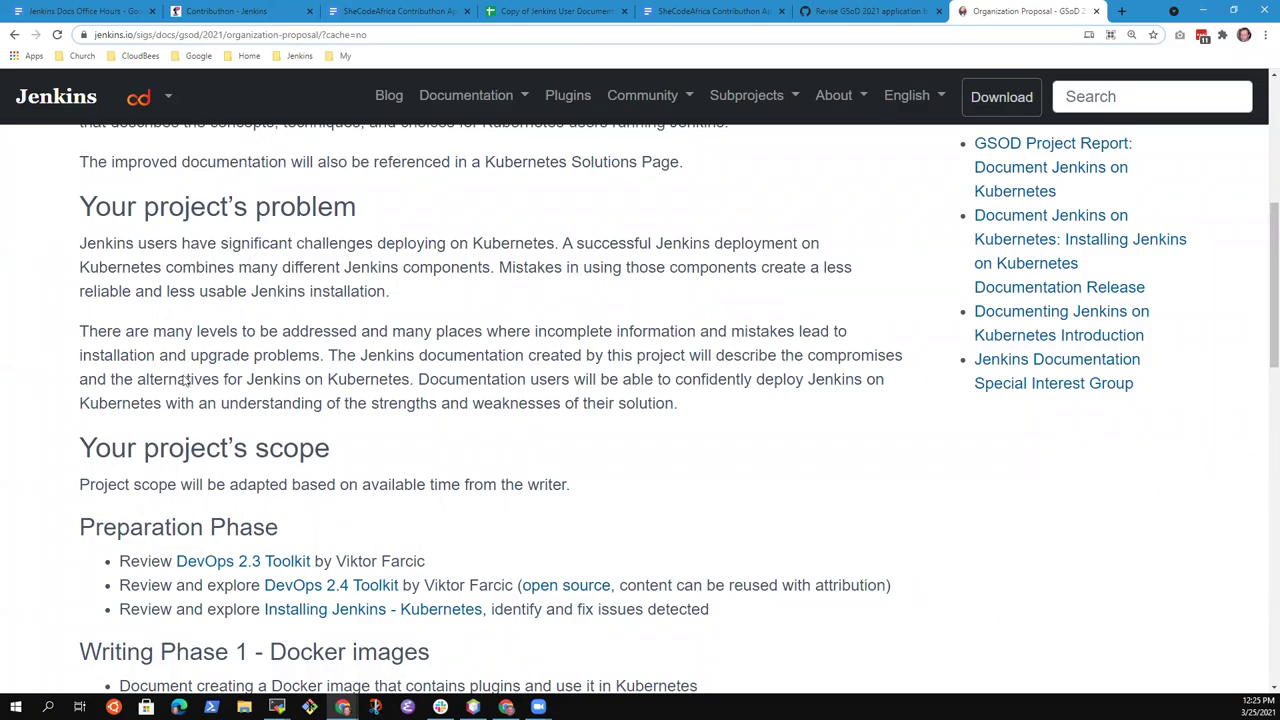
pyautogui.moveTo(80, 331); pyautogui.dragTo(723, 400)
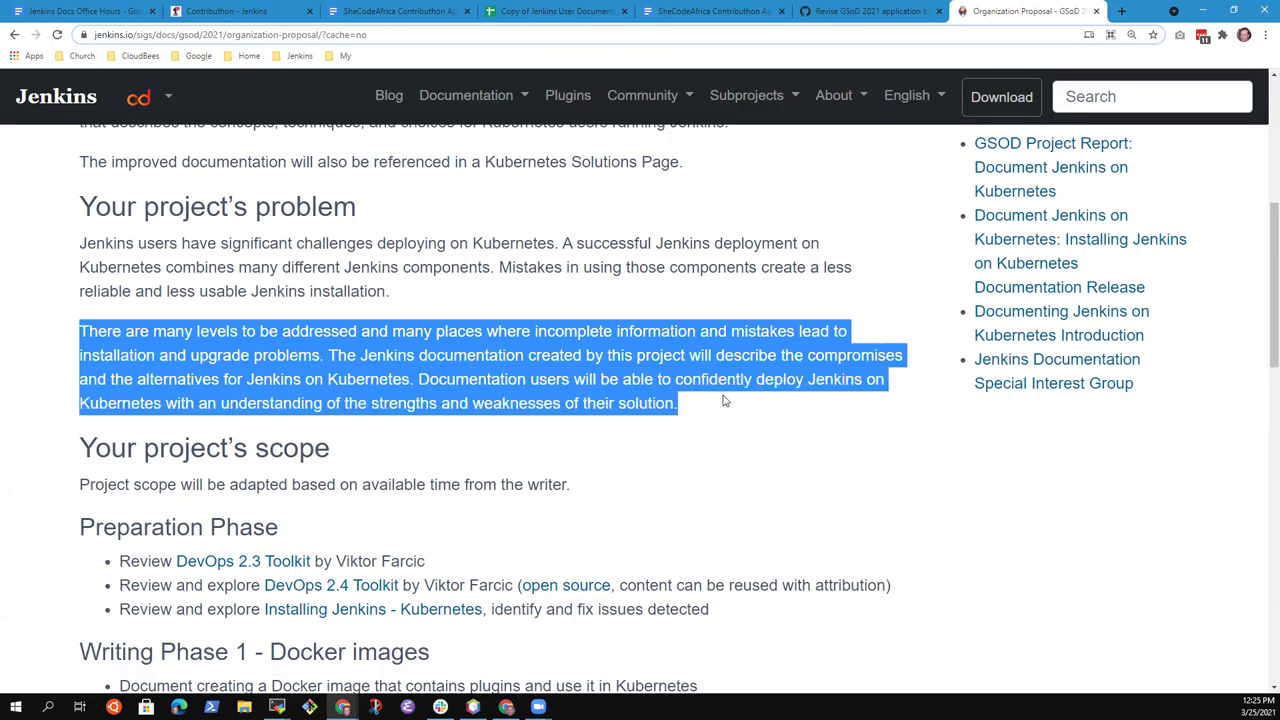
pyautogui.click(712, 402)
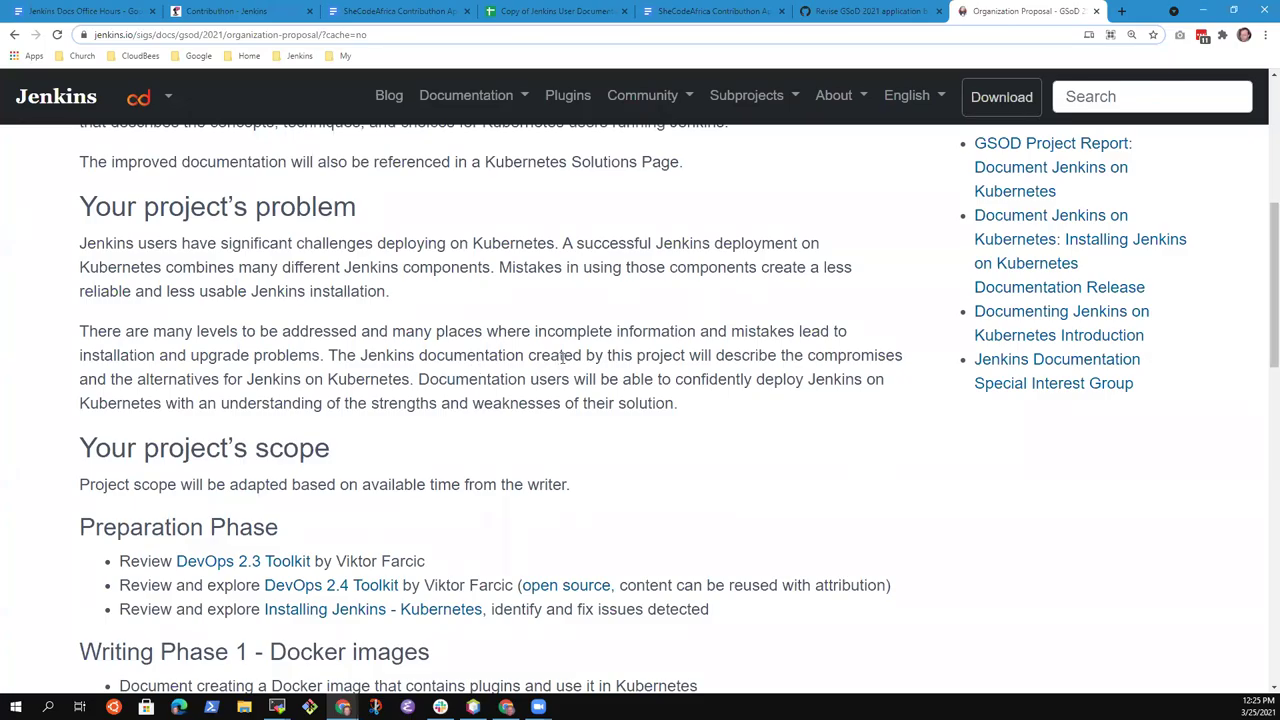
# Scroll to the Preparation Phase heading, follow its anchor link, and briefly highlight its three bullets
pyautogui.scroll(-1, 720, 365)
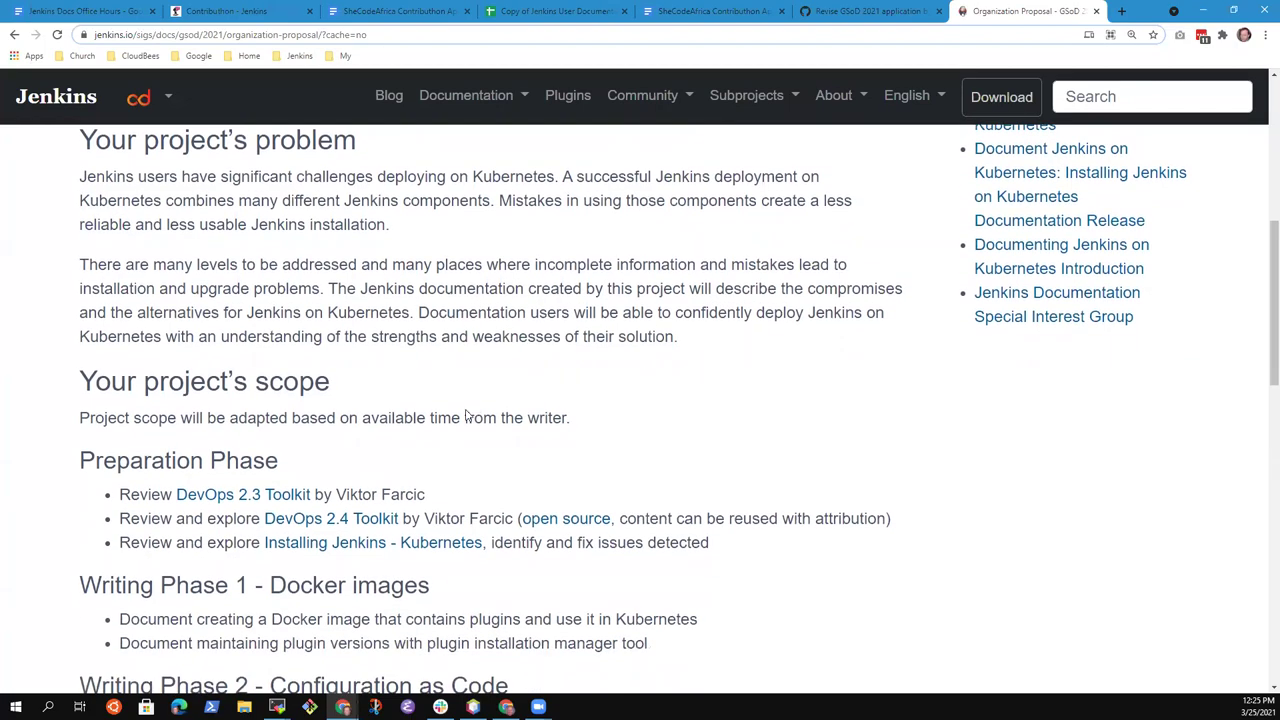
pyautogui.scroll(-3, 648, 360)
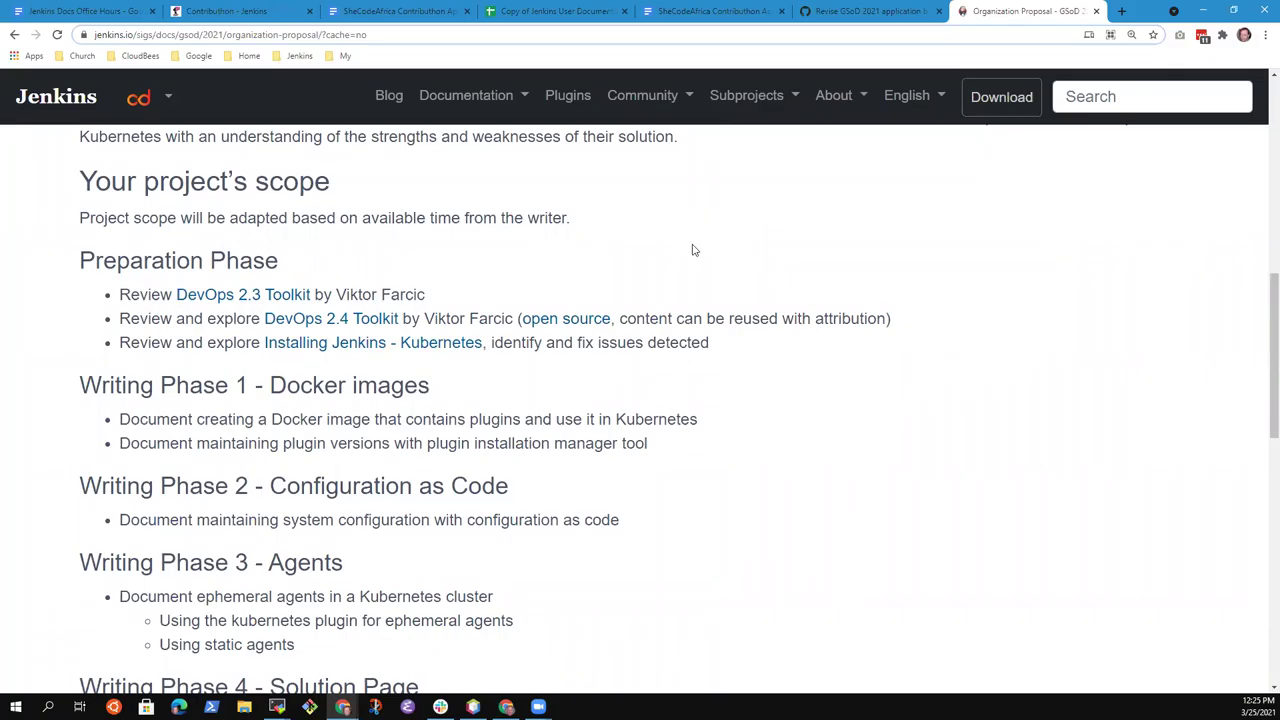
pyautogui.scroll(-2, 691, 249)
pyautogui.scroll(1, 697, 249)
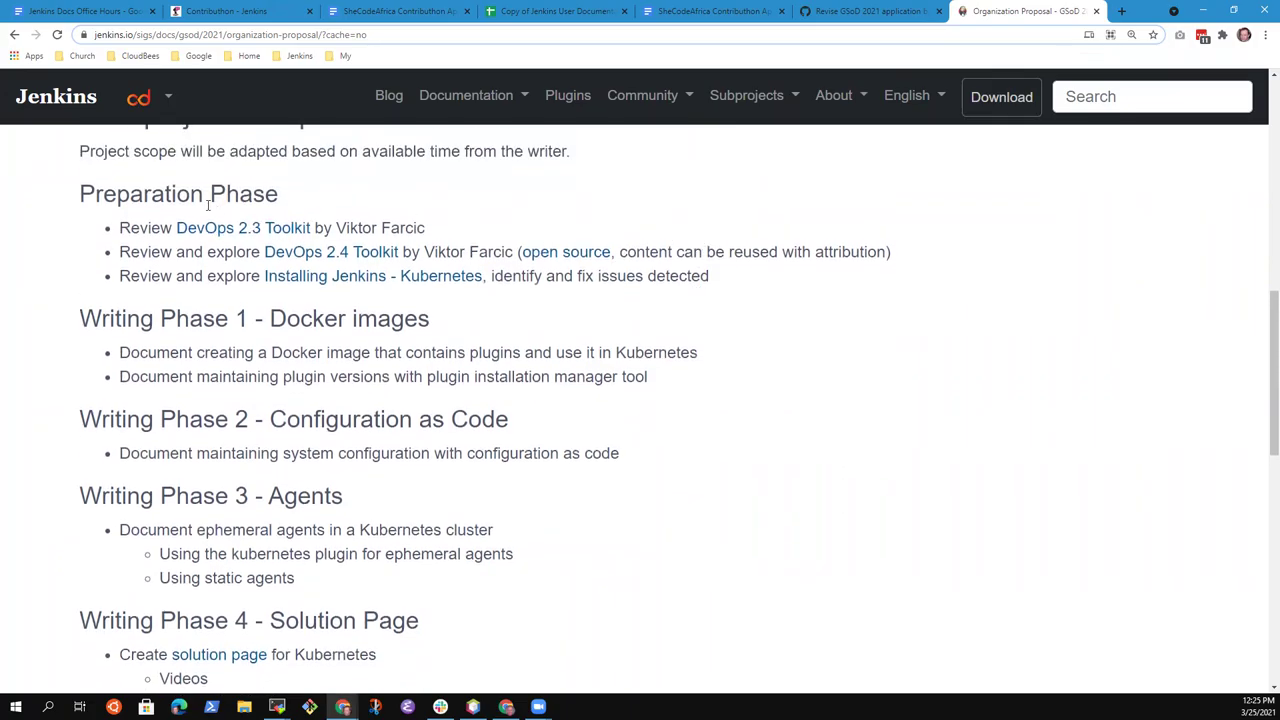
pyautogui.click(299, 196)
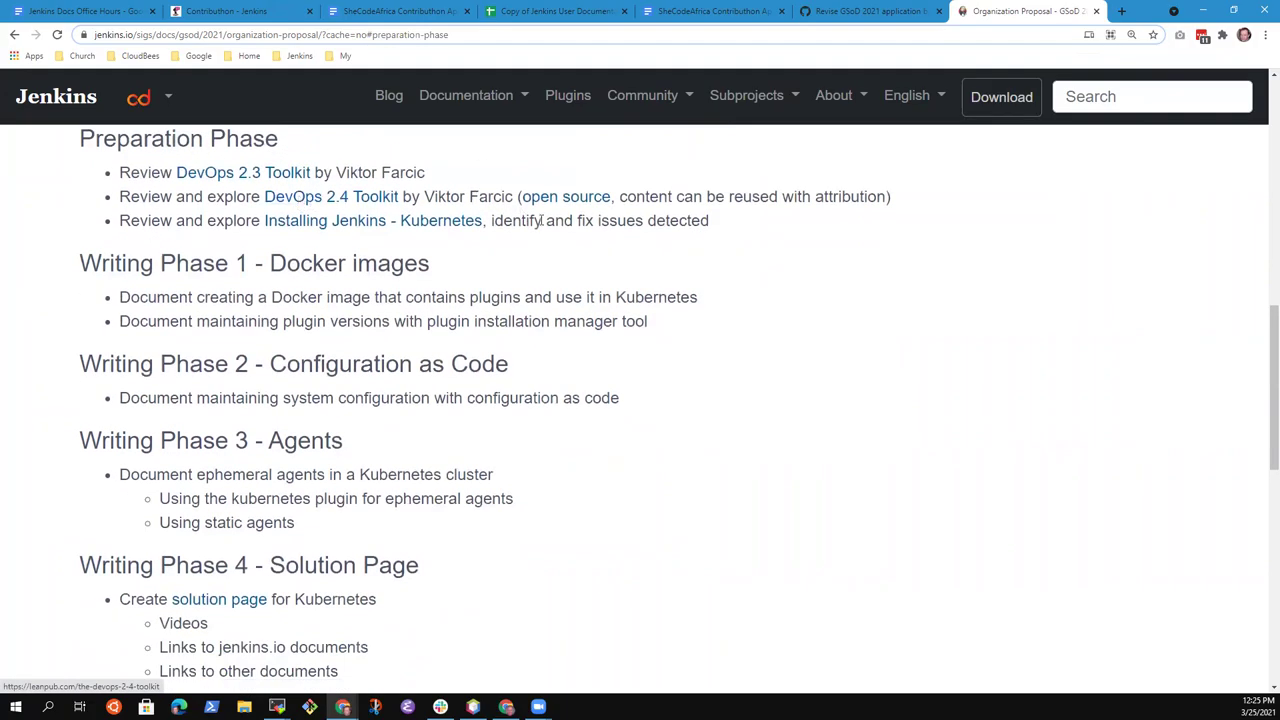
pyautogui.moveTo(119, 175); pyautogui.dragTo(735, 220)
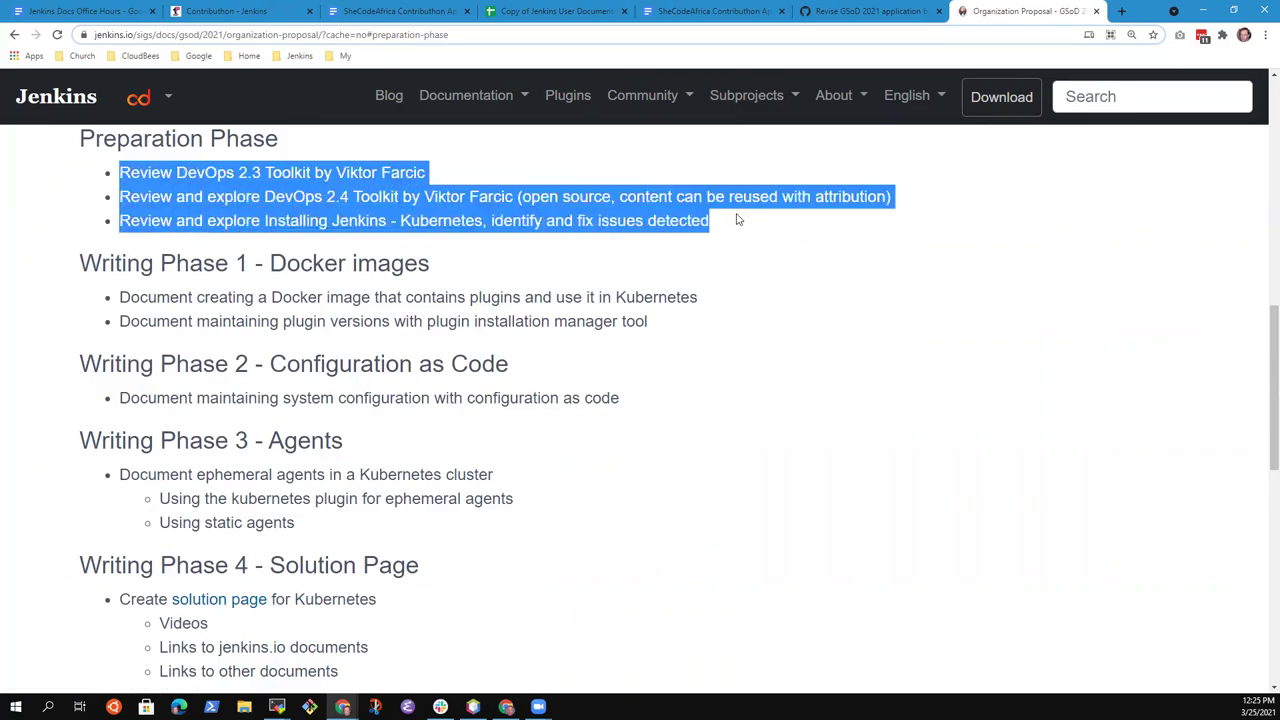
pyautogui.click(820, 226)
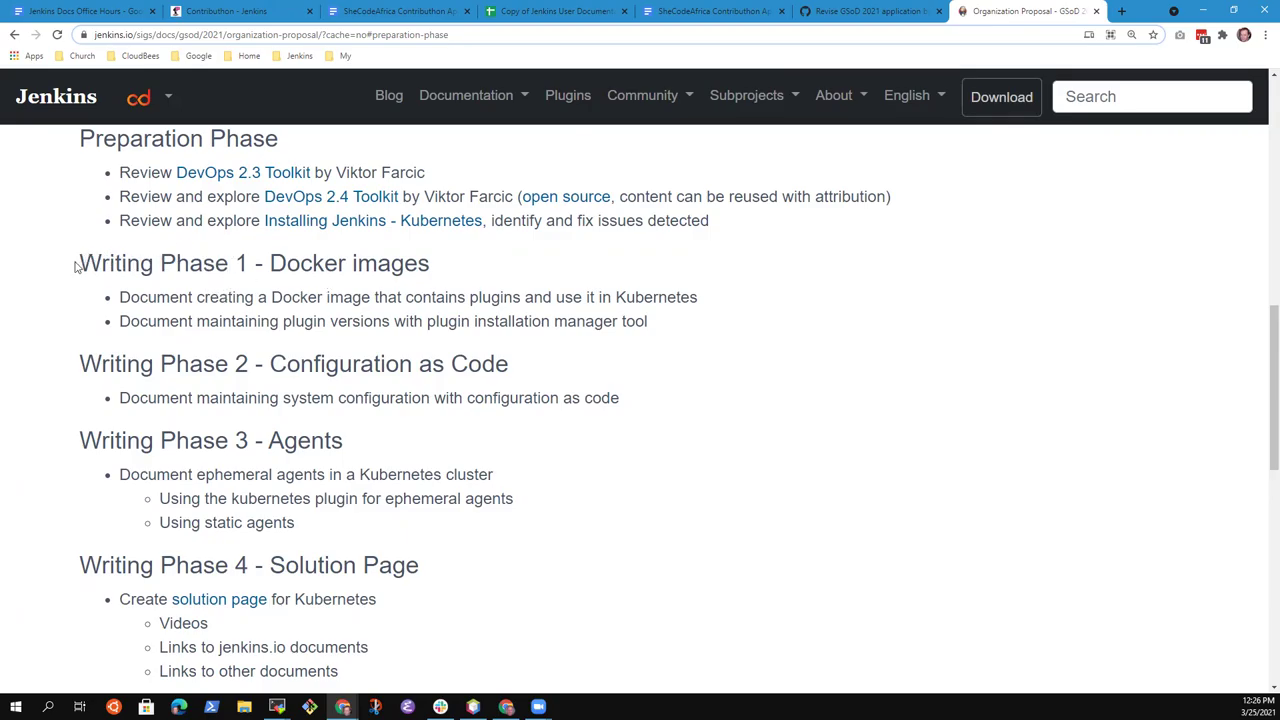
pyautogui.moveTo(80, 262); pyautogui.dragTo(432, 252)
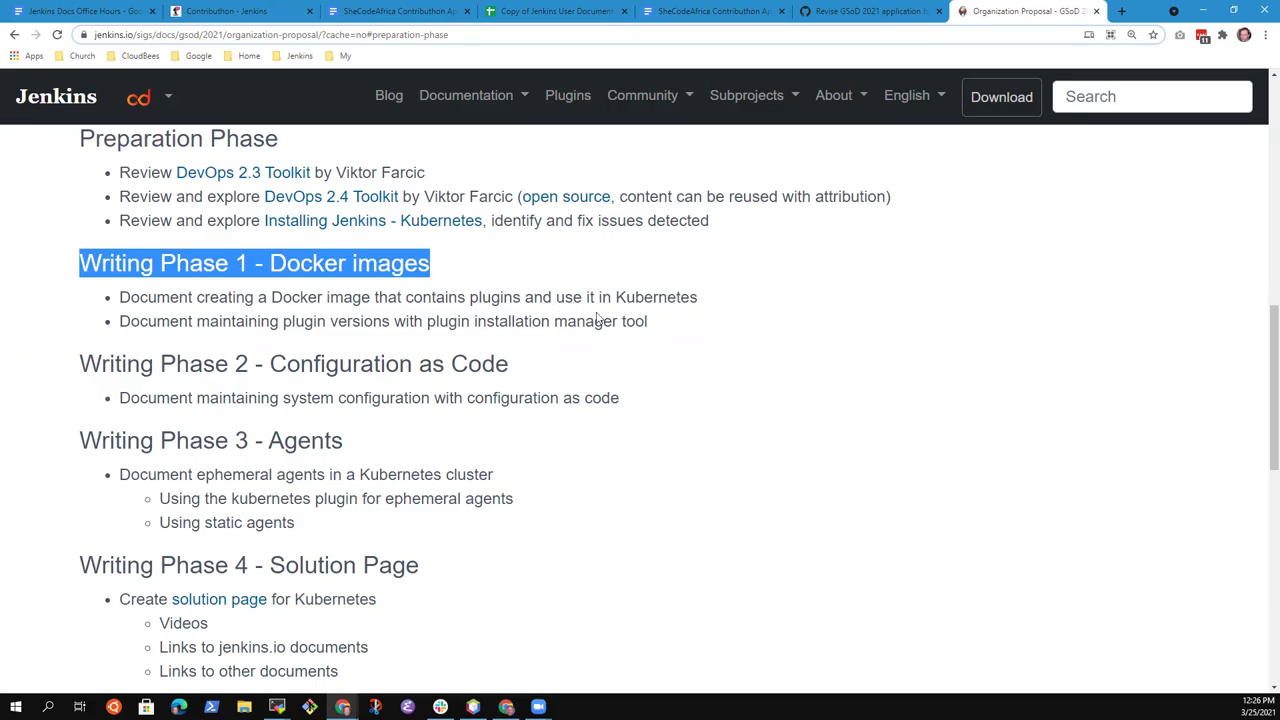
pyautogui.click(316, 297)
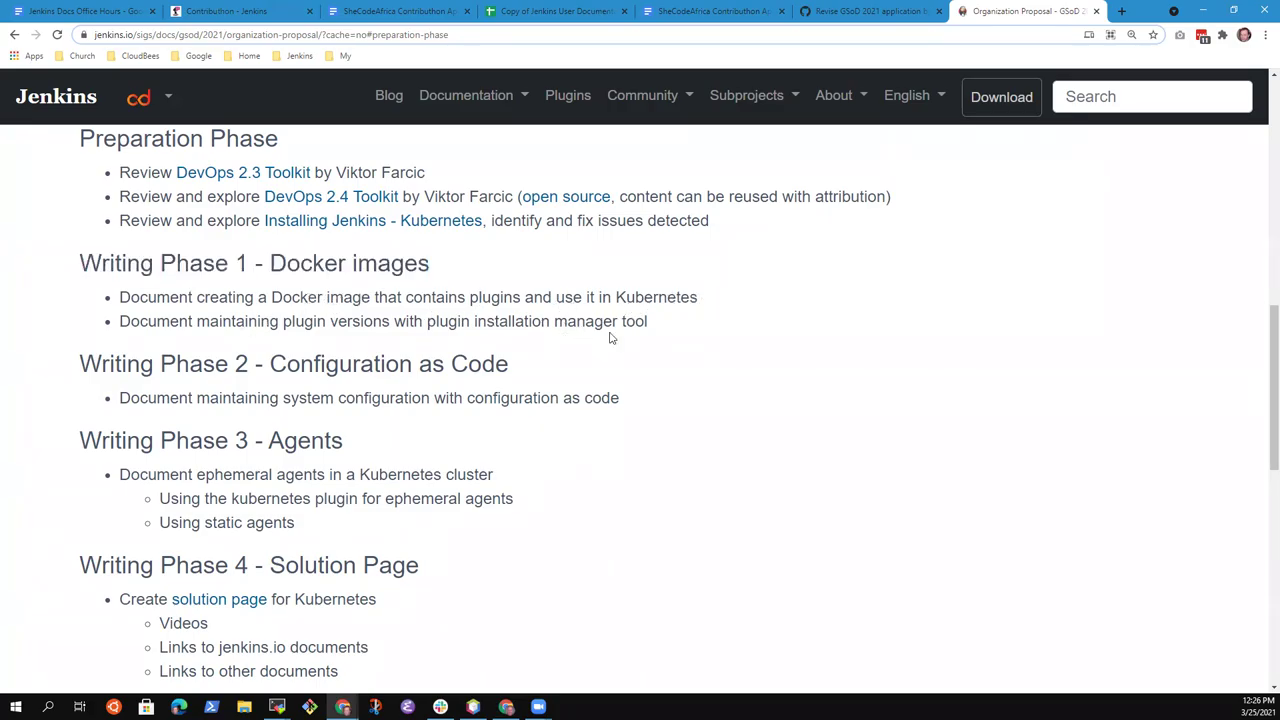
pyautogui.moveTo(651, 327); pyautogui.dragTo(121, 291)
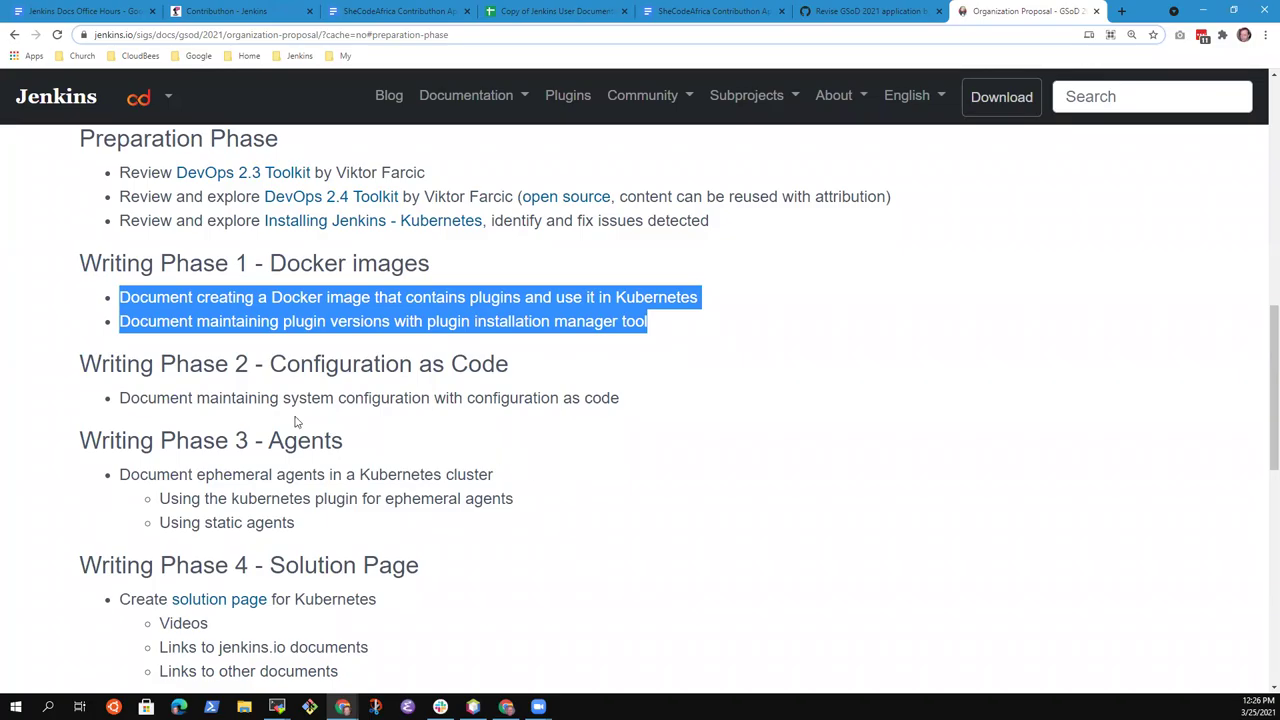
pyautogui.click(468, 404)
pyautogui.moveTo(619, 404); pyautogui.dragTo(120, 398)
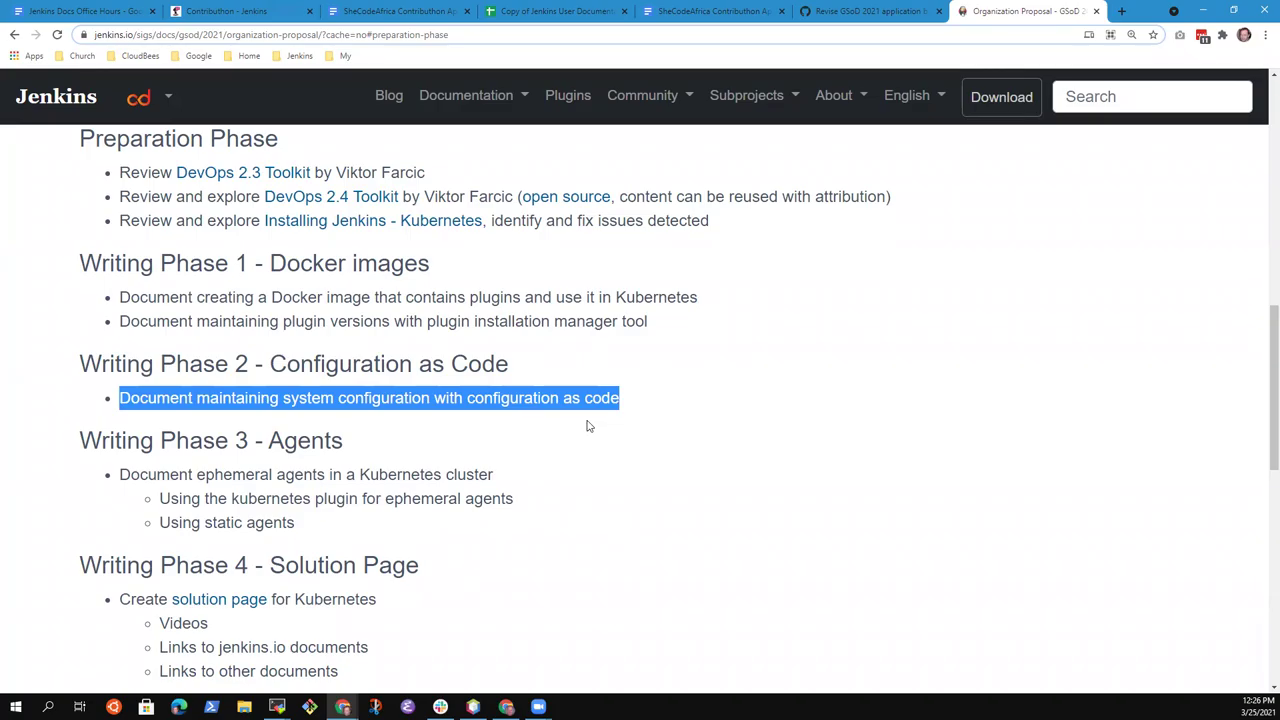
pyautogui.click(488, 388)
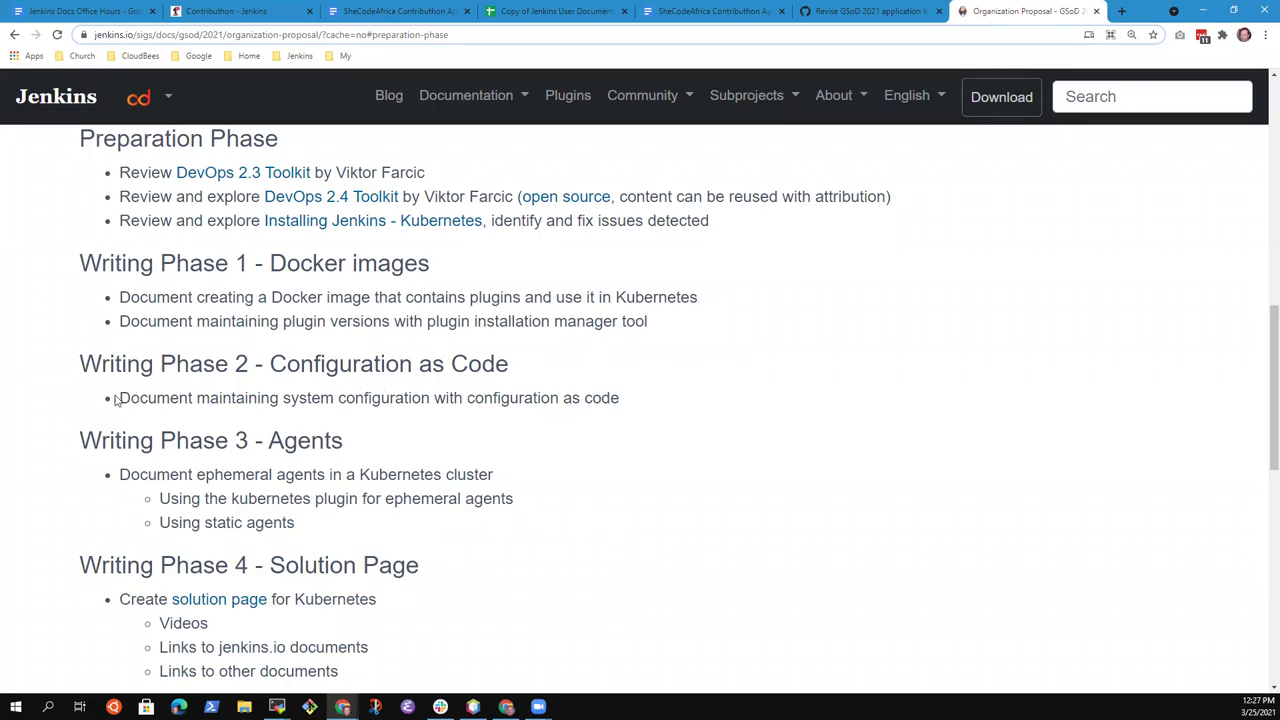
pyautogui.moveTo(116, 440); pyautogui.dragTo(388, 415)
pyautogui.click(208, 393)
pyautogui.moveTo(121, 476); pyautogui.dragTo(494, 476)
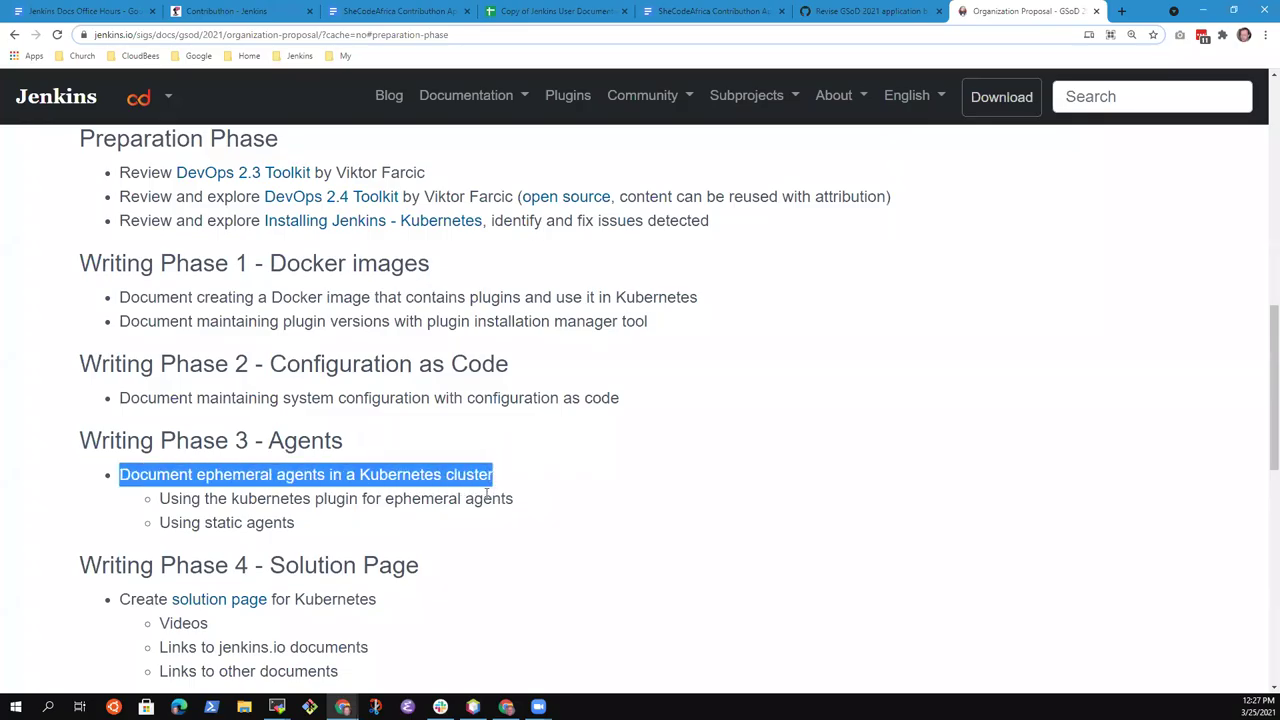
pyautogui.moveTo(298, 527); pyautogui.dragTo(297, 500)
pyautogui.click(303, 501)
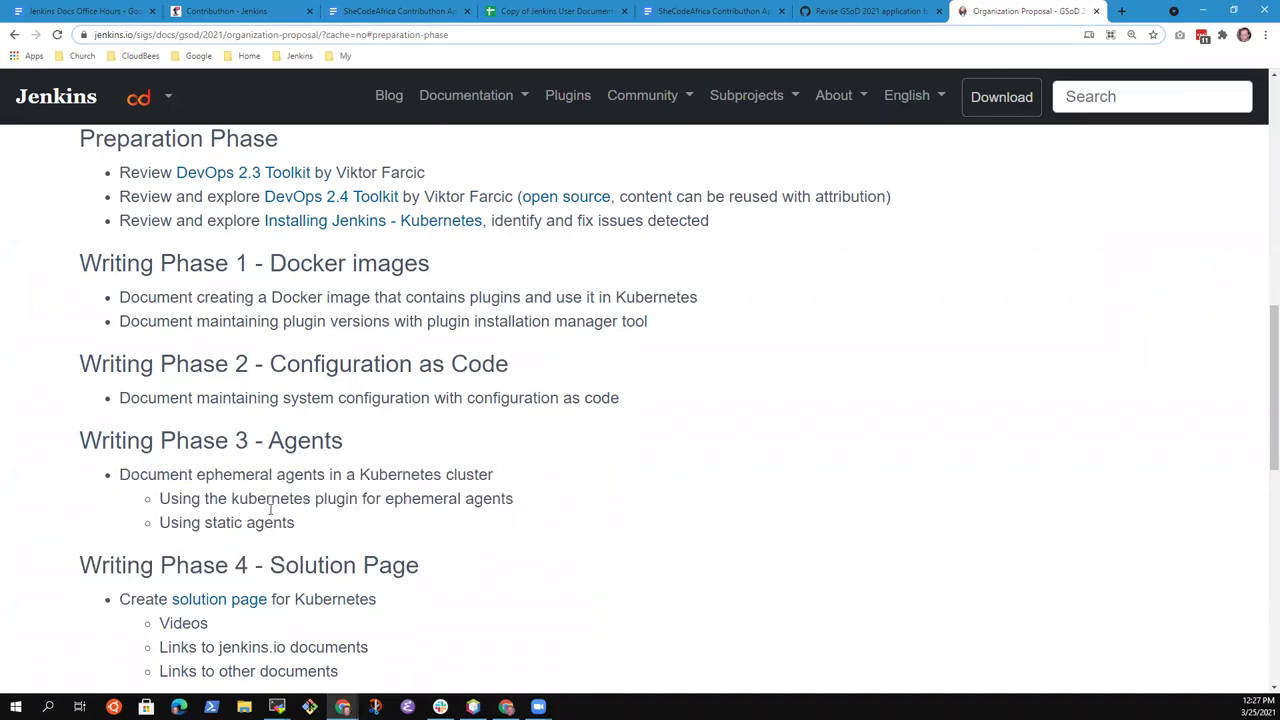
pyautogui.moveTo(296, 522); pyautogui.dragTo(205, 522)
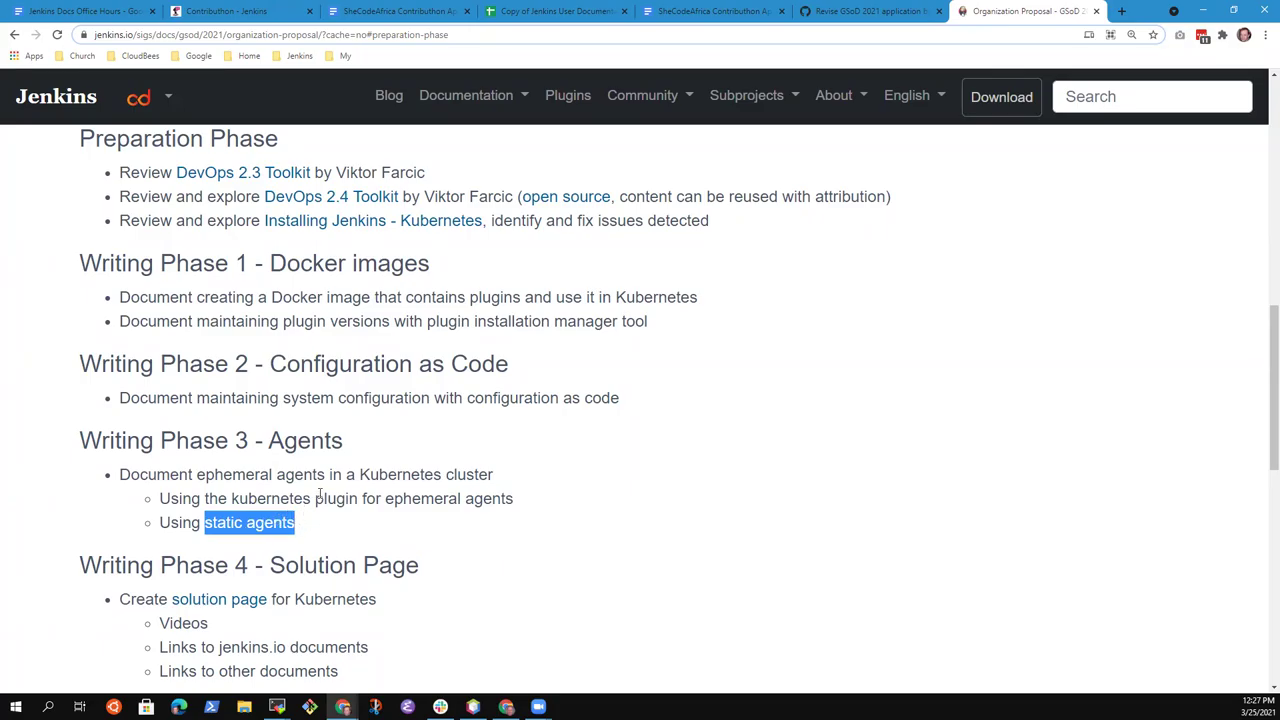
pyautogui.click(688, 465)
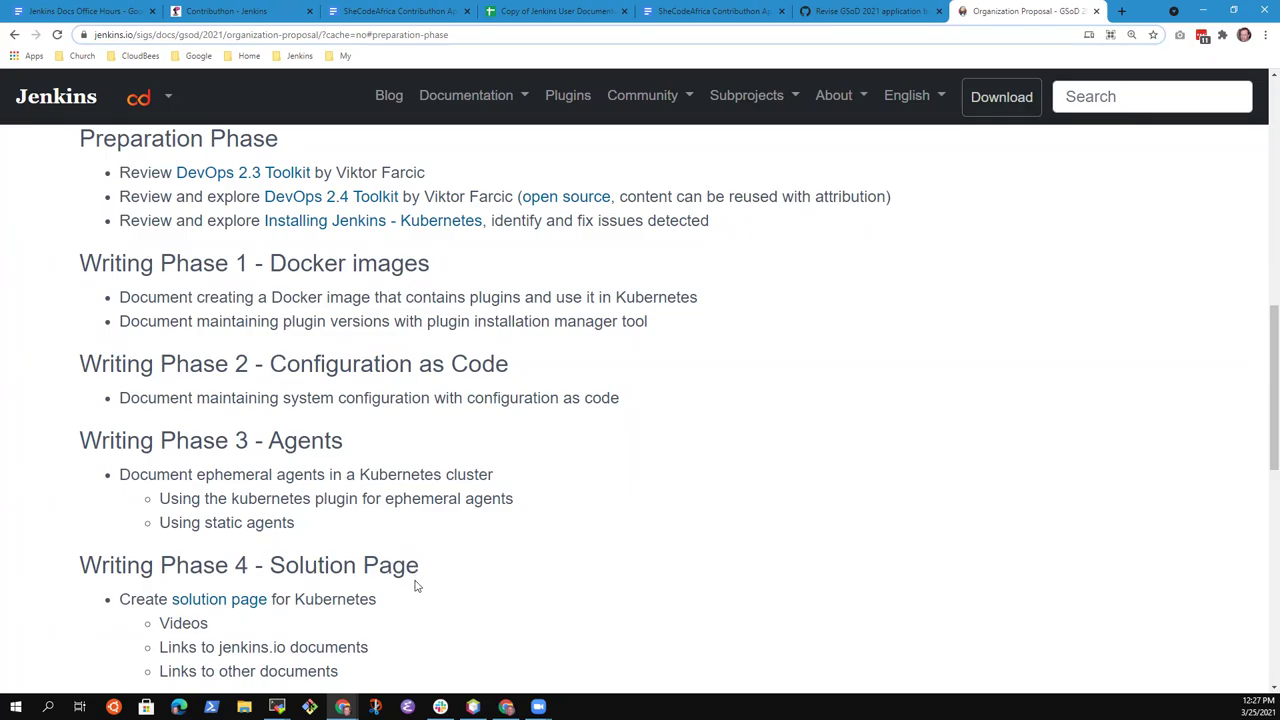
pyautogui.scroll(-1, 443, 566)
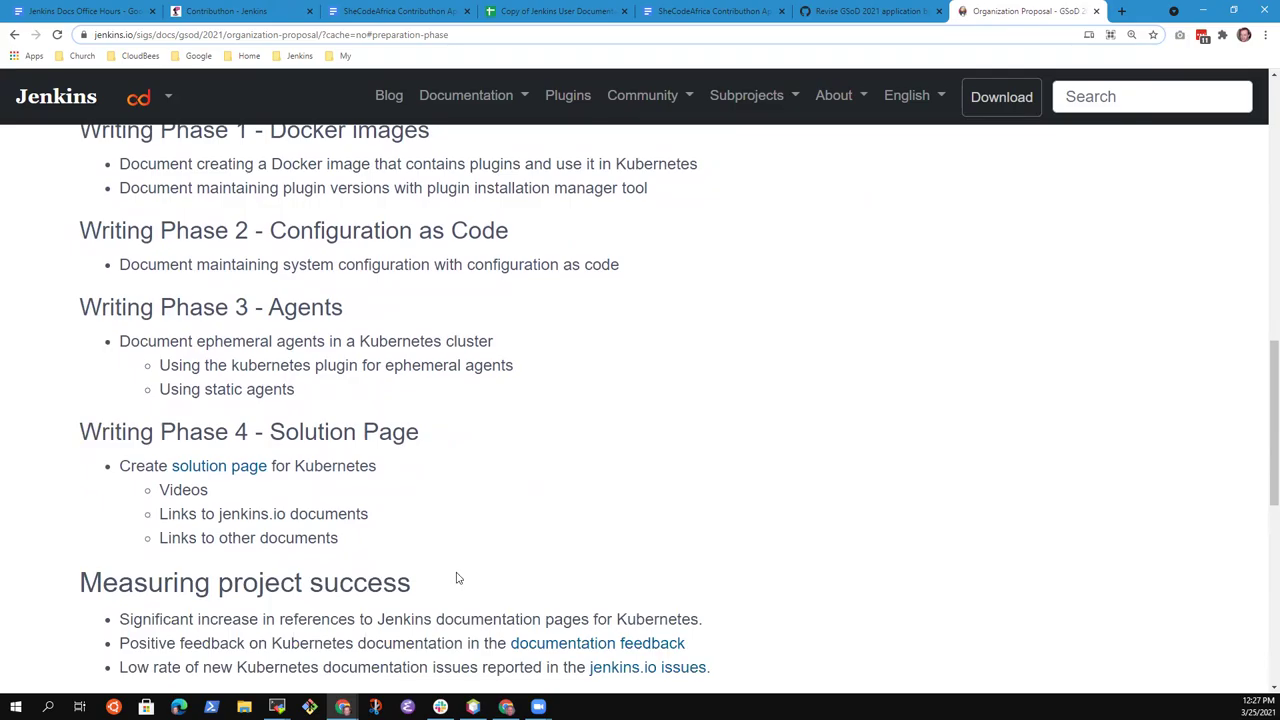
pyautogui.scroll(1, 482, 584)
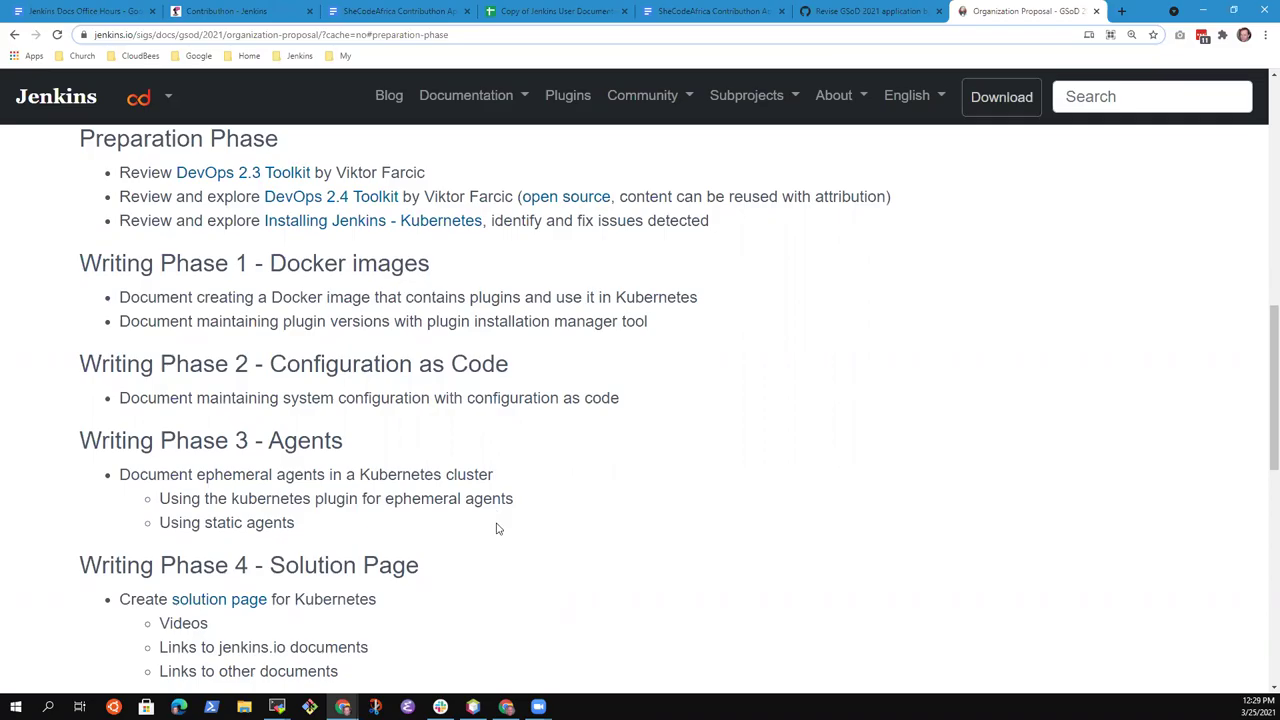
pyautogui.scroll(-2, 494, 529)
pyautogui.scroll(-6, 471, 517)
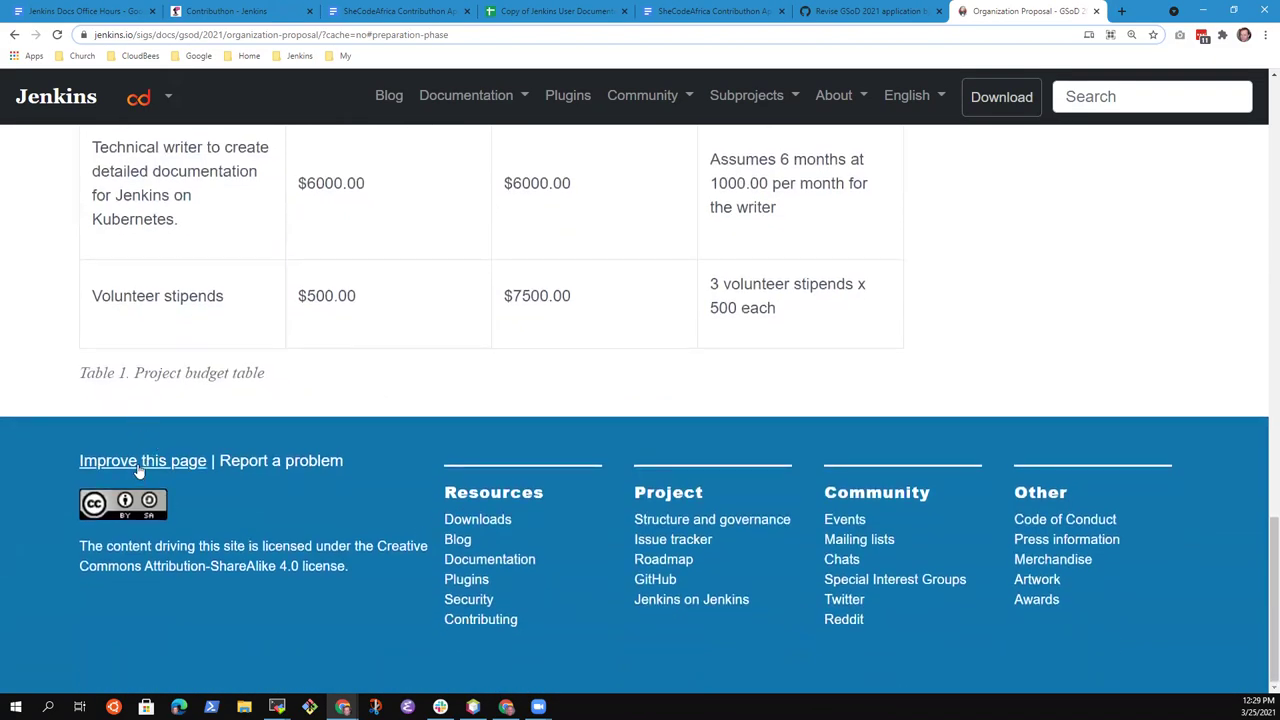
pyautogui.click(138, 462)
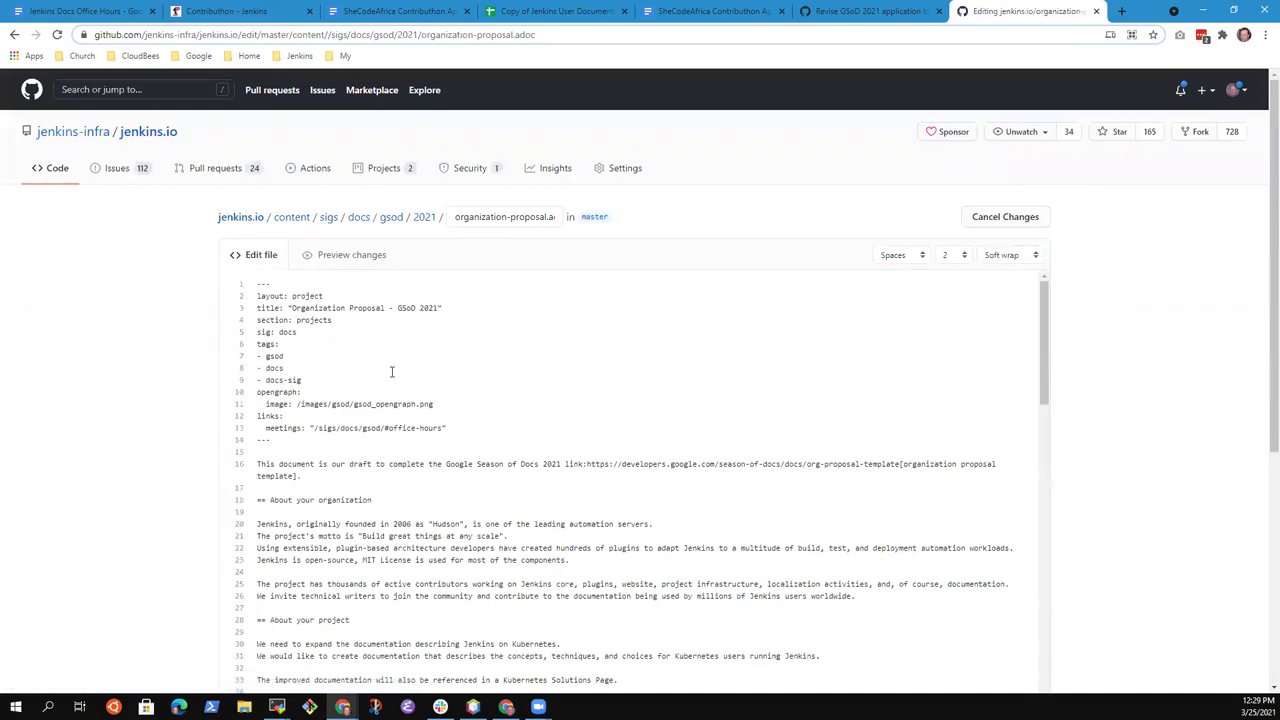
pyautogui.scroll(-7, 400, 360)
pyautogui.scroll(-2, 418, 409)
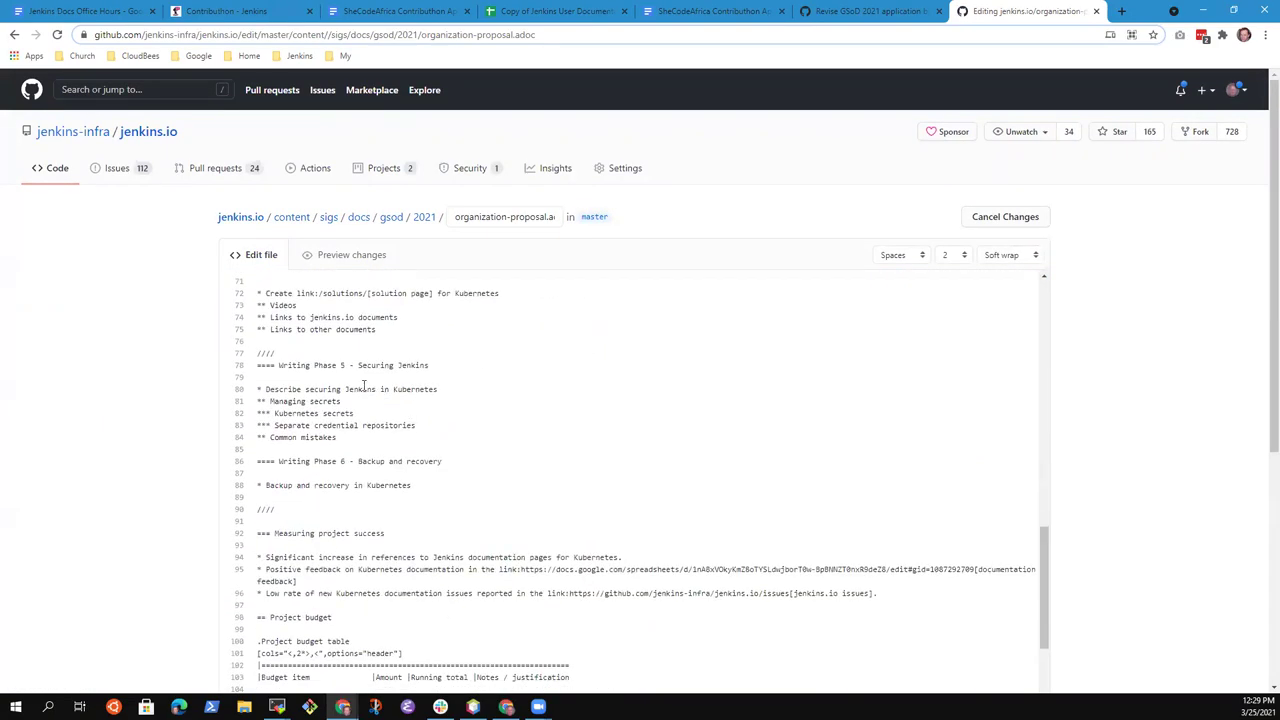
pyautogui.hotkey('shift', 'Down')
pyautogui.hotkey('shift', 'Down')
pyautogui.hotkey('shift', 'Down')
pyautogui.hotkey('shift', 'Down')
pyautogui.hotkey('shift', 'Down')
pyautogui.hotkey('shift', 'Down')
pyautogui.hotkey('shift', 'Down')
pyautogui.hotkey('shift', 'Down')
pyautogui.hotkey('shift', 'Down')
pyautogui.hotkey('shift', 'Down')
pyautogui.hotkey('shift', 'Down')
pyautogui.hotkey('shift', 'Down')
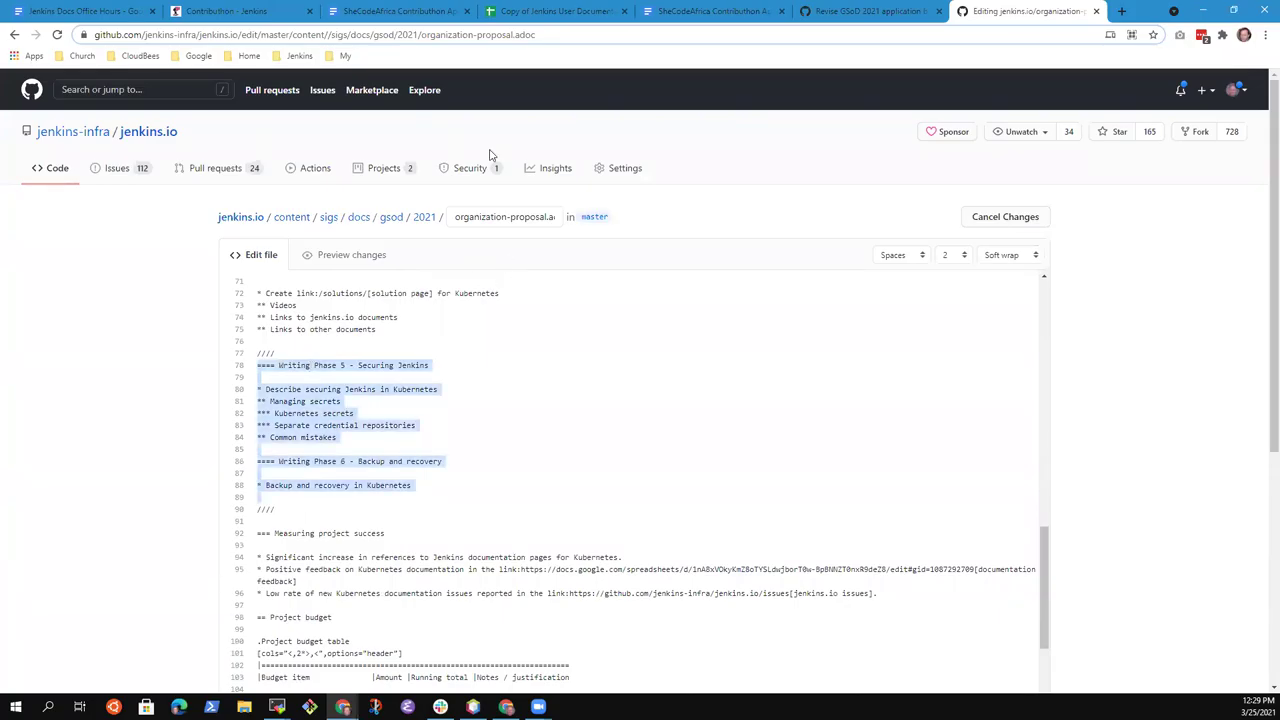
pyautogui.click(14, 35)
pyautogui.scroll(10, 358, 411)
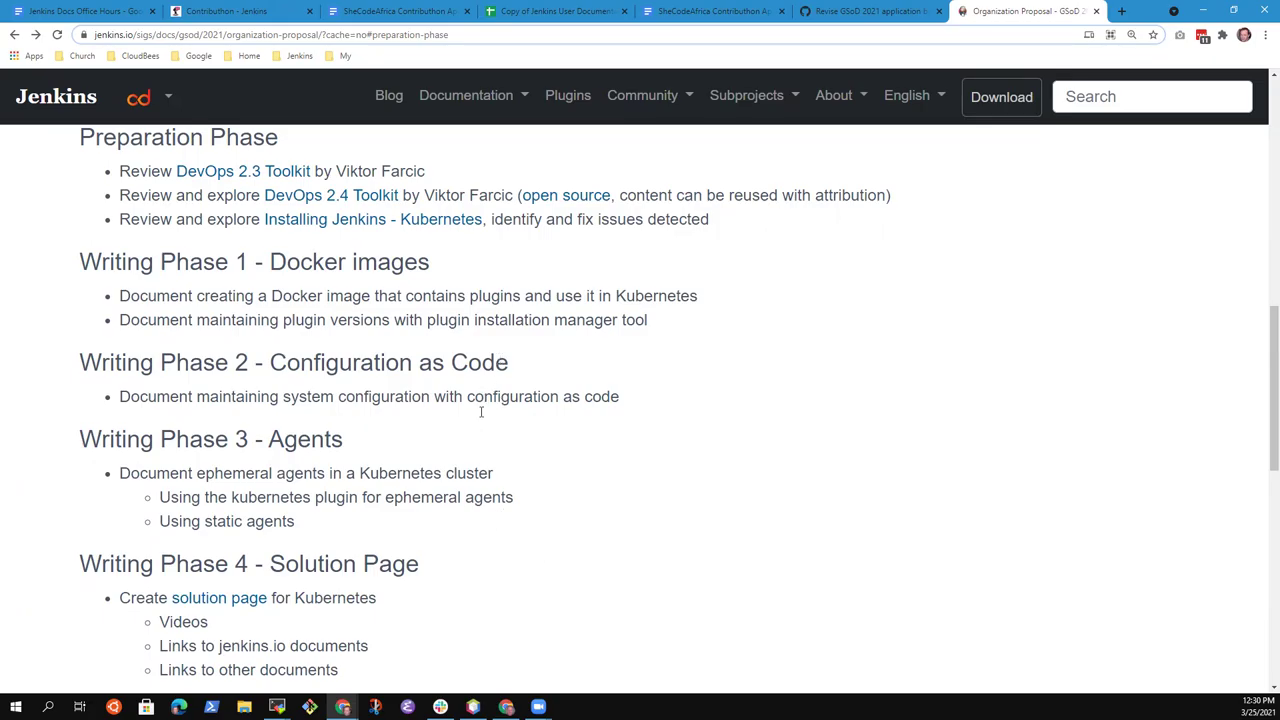
# Scroll to Measuring project success and highlight the first criterion about Kubernetes documentation references
pyautogui.scroll(-5, 435, 515)
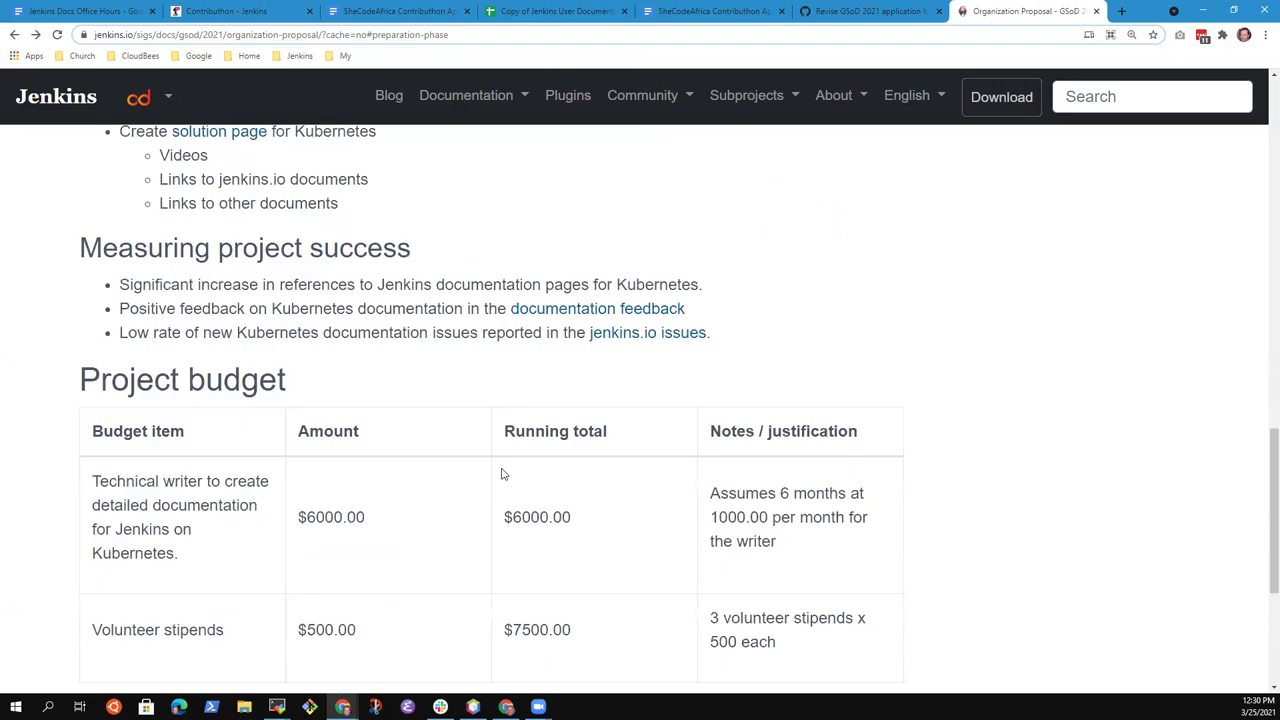
pyautogui.scroll(-1, 517, 520)
pyautogui.scroll(3, 517, 522)
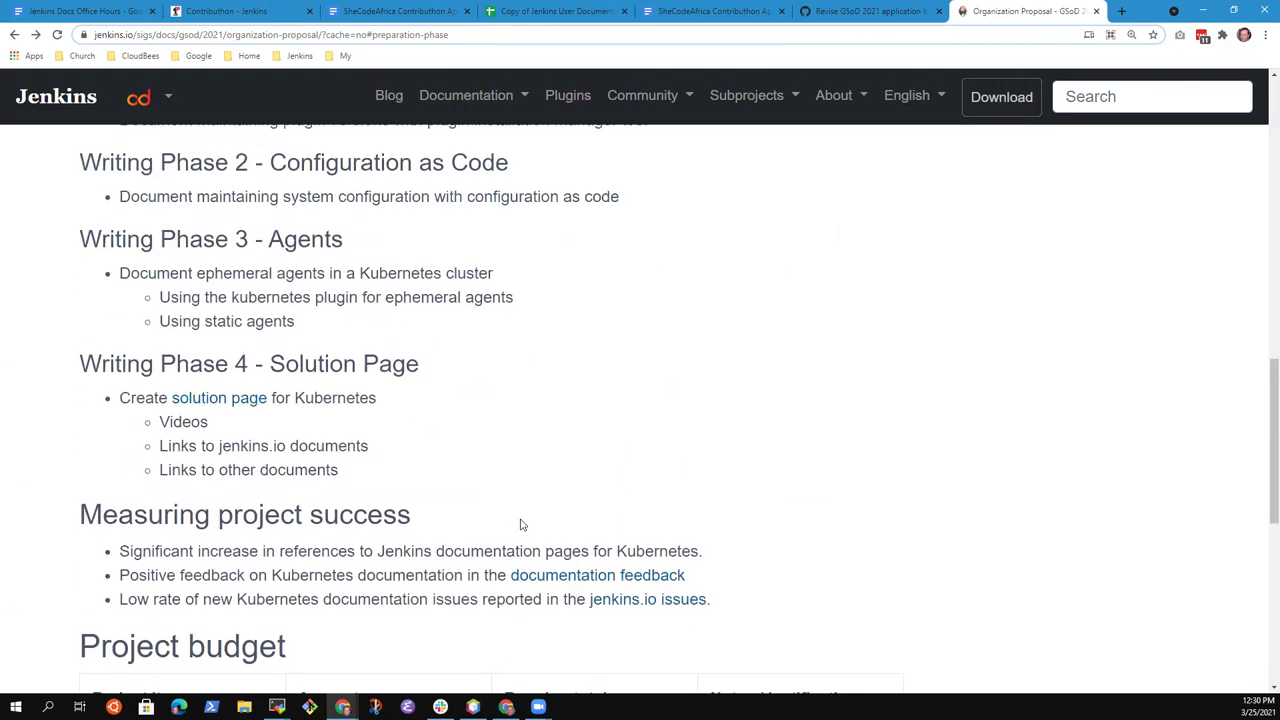
pyautogui.scroll(-3, 520, 525)
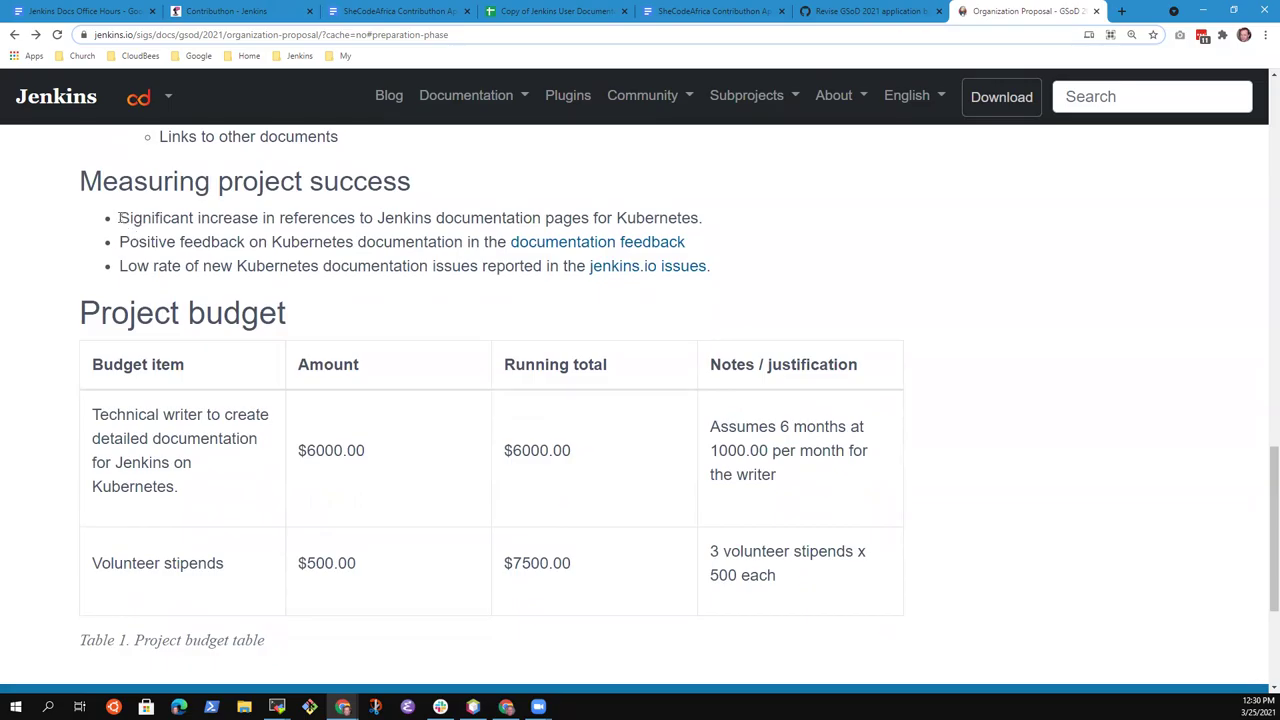
pyautogui.moveTo(119, 220); pyautogui.dragTo(703, 222)
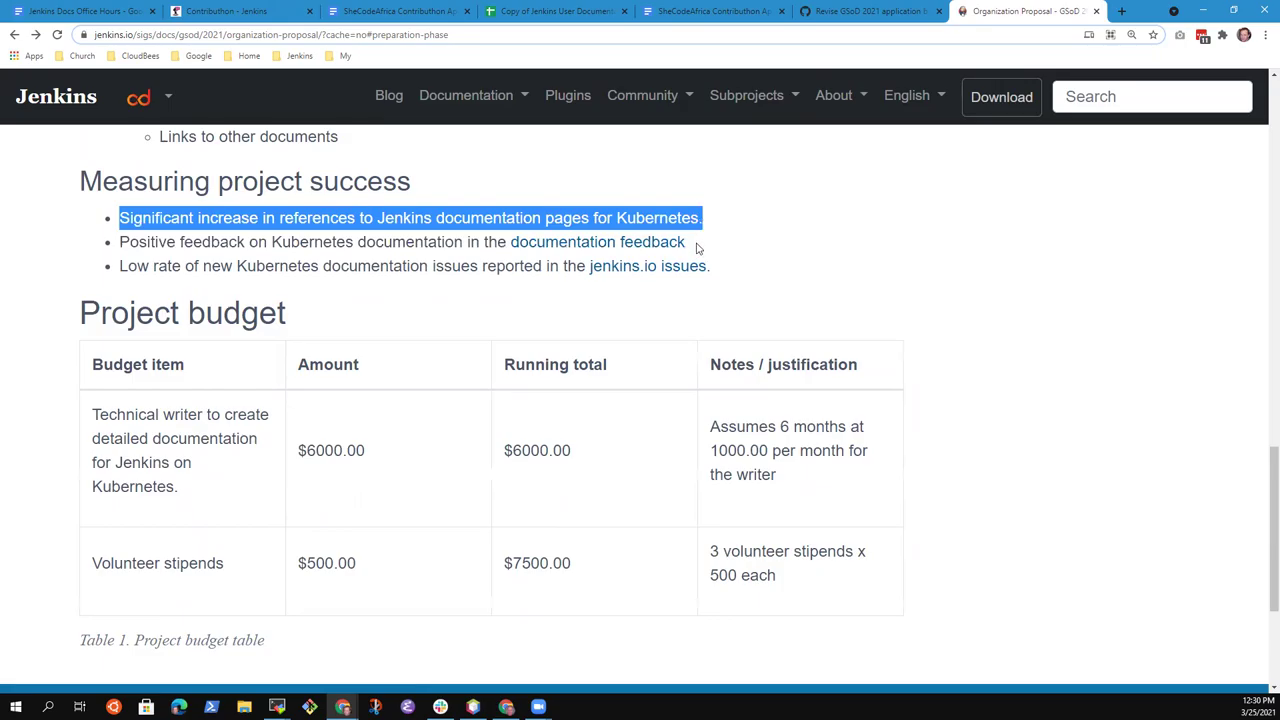
pyautogui.click(430, 235)
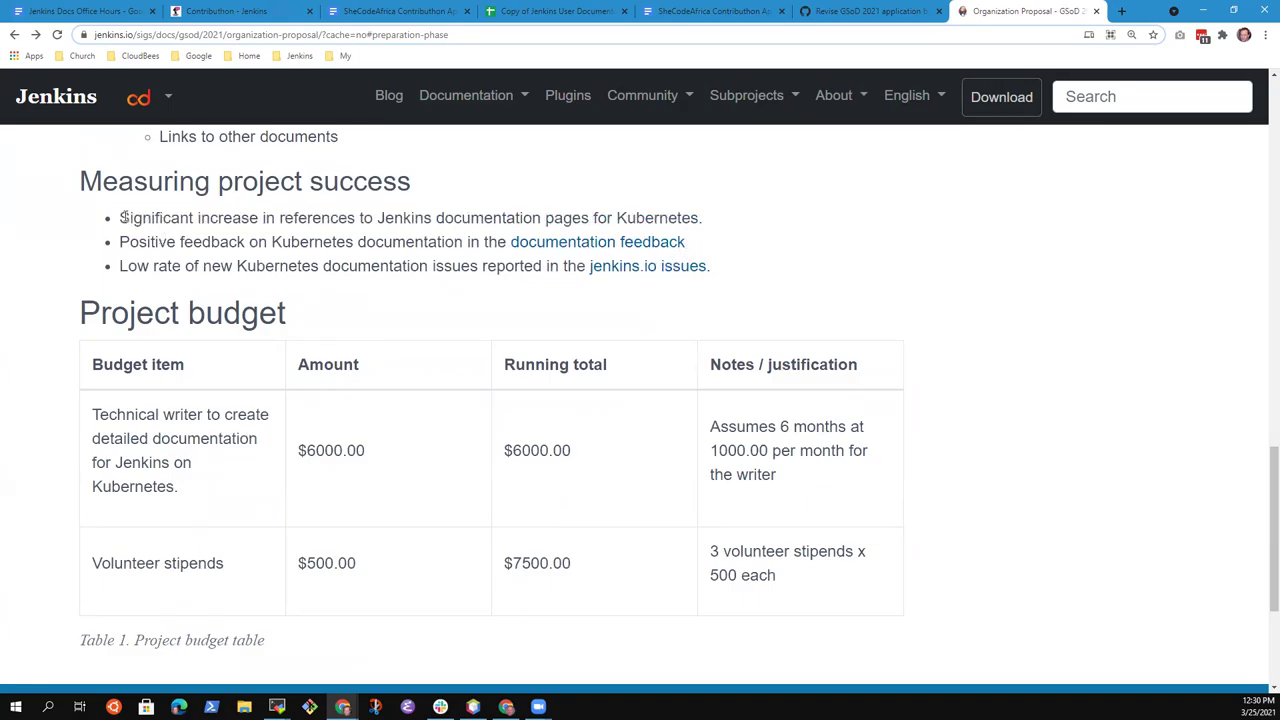
pyautogui.moveTo(122, 217); pyautogui.dragTo(703, 217)
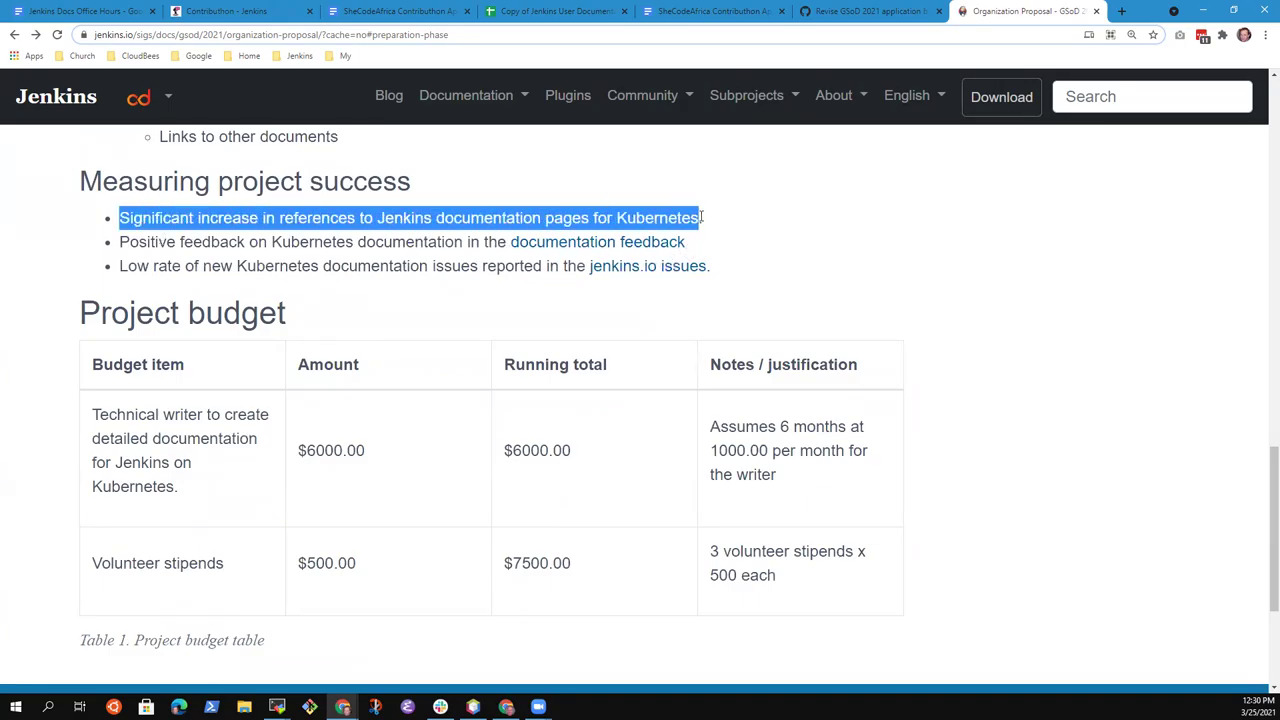
# Open the documentation feedback responses sheet in a new tab, view it, and return to the proposal
pyautogui.click(701, 217)
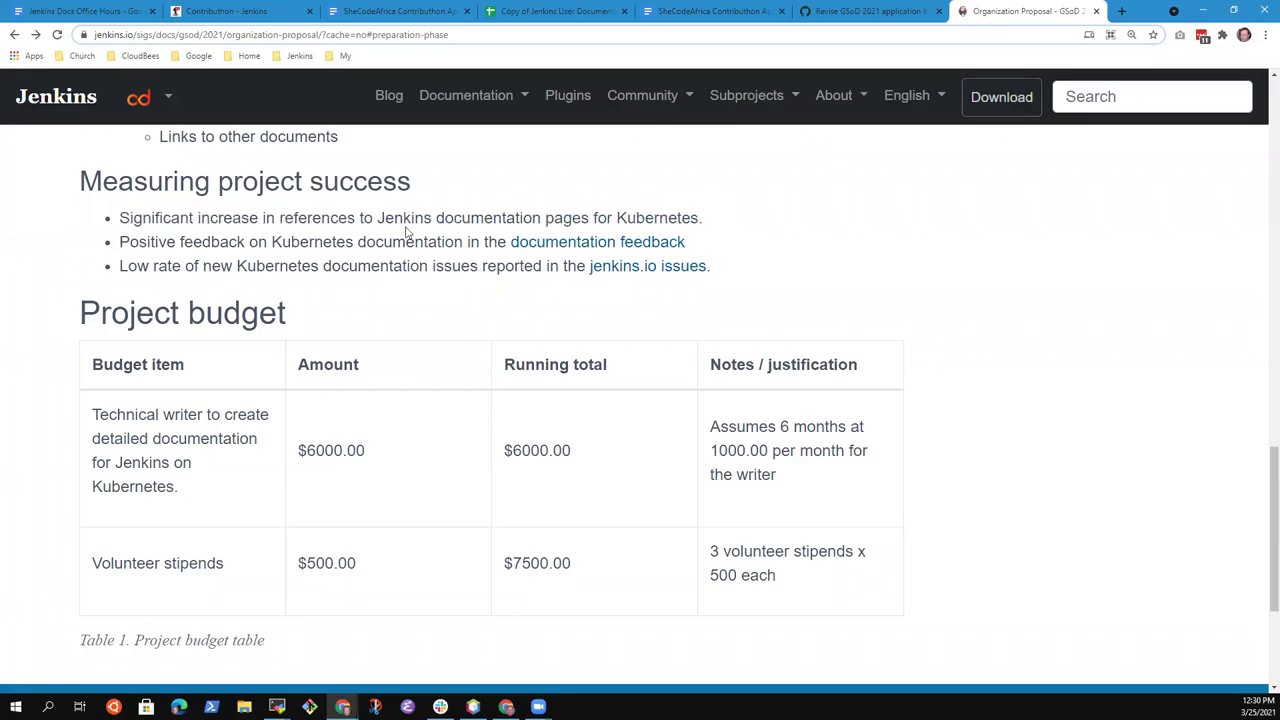
pyautogui.rightClick(556, 252)
pyautogui.click(620, 259)
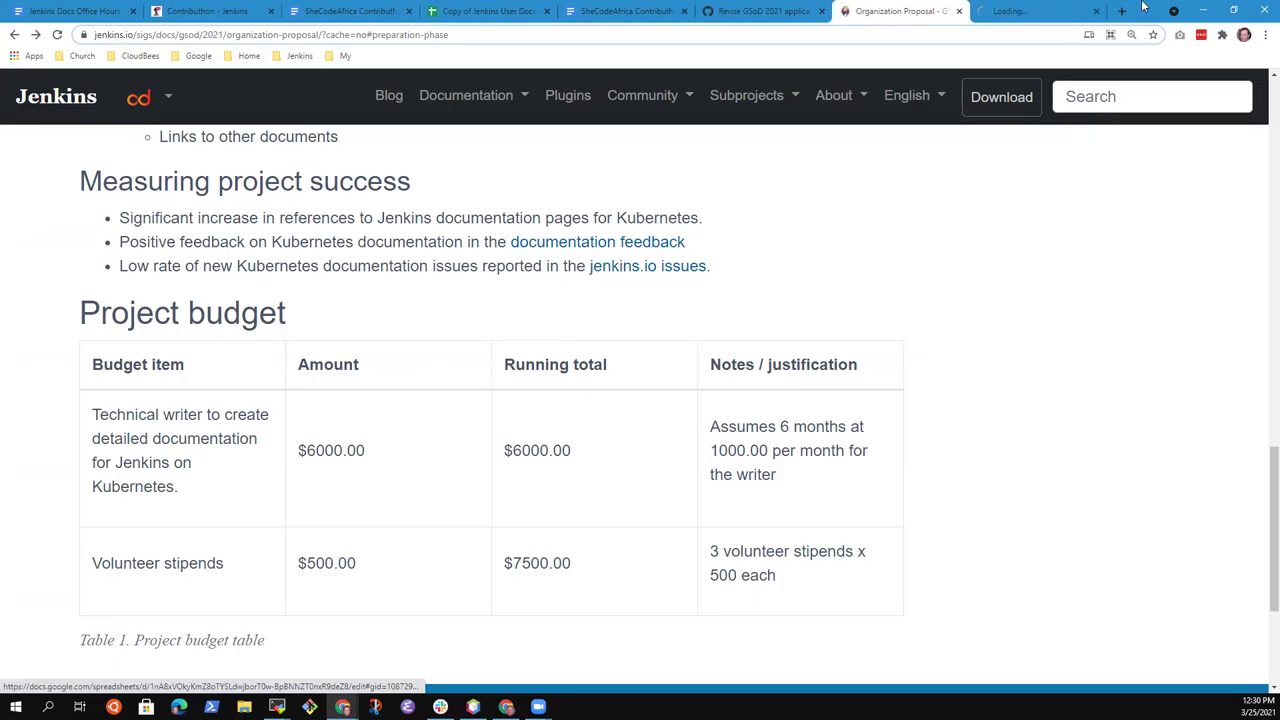
pyautogui.click(1008, 11)
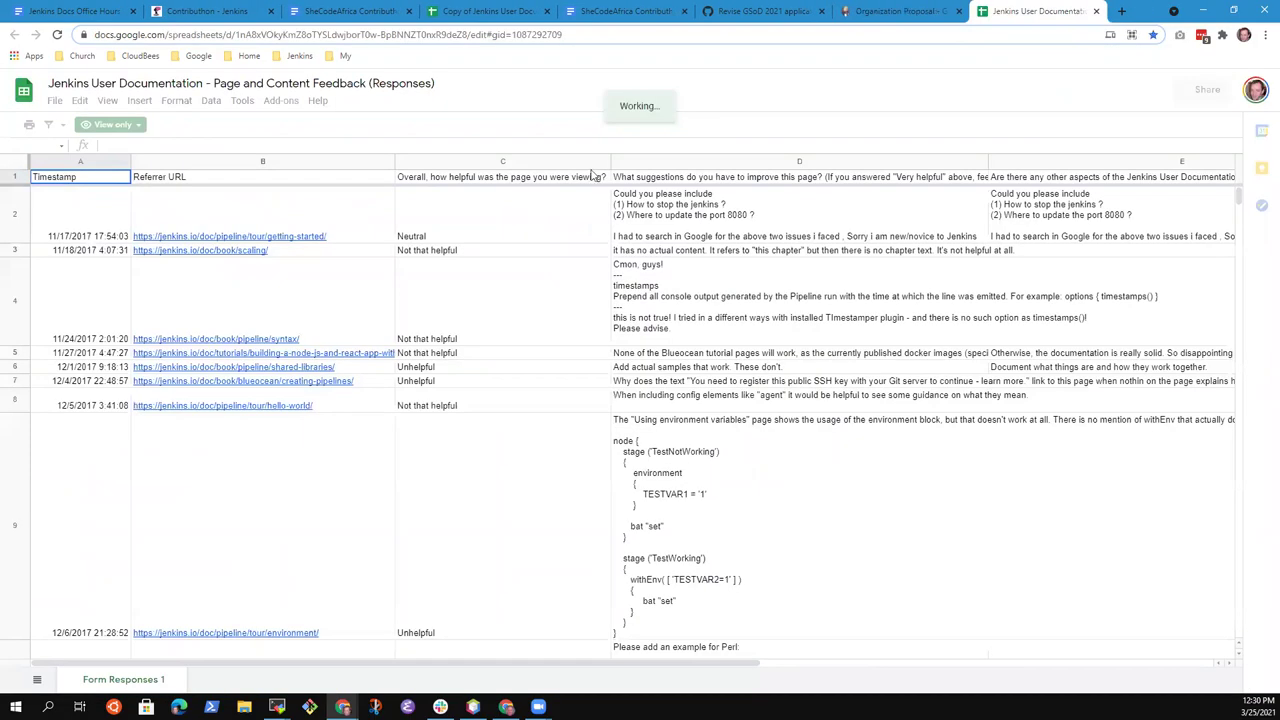
pyautogui.click(914, 12)
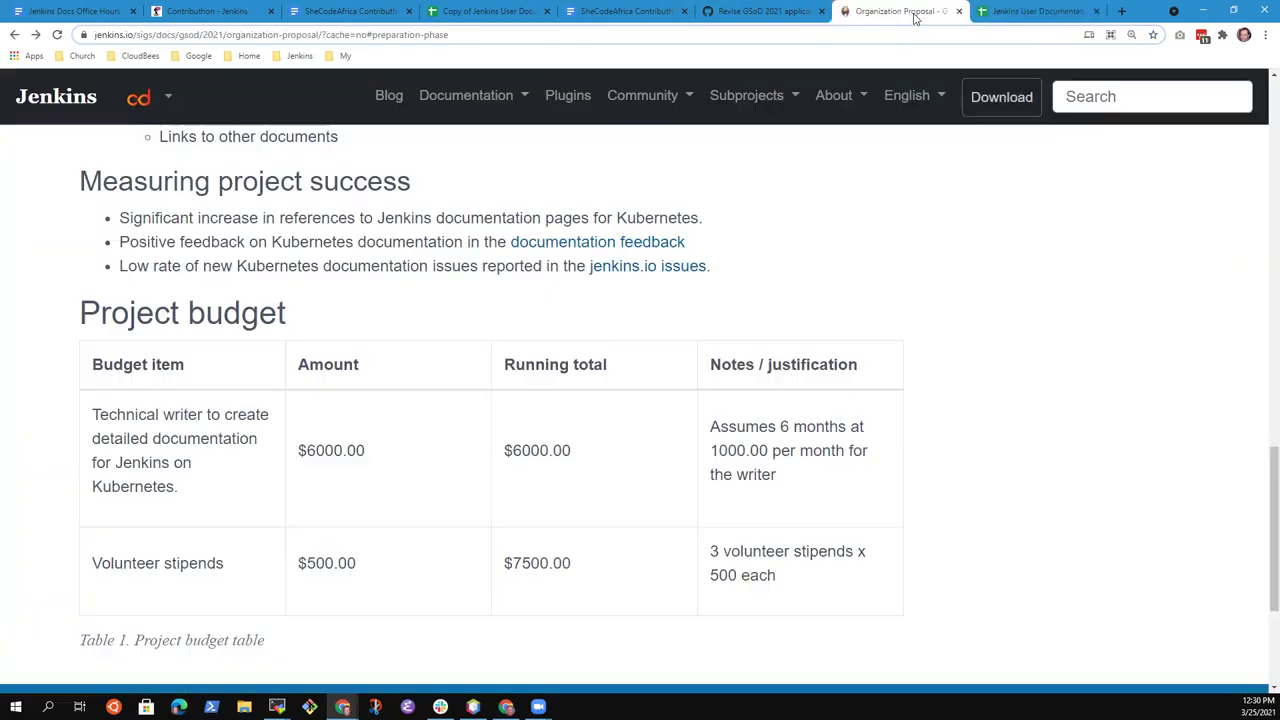
# Open the jenkins.io issues list in a new tab, then look back over the open tabs
pyautogui.rightClick(654, 274)
pyautogui.click(731, 289)
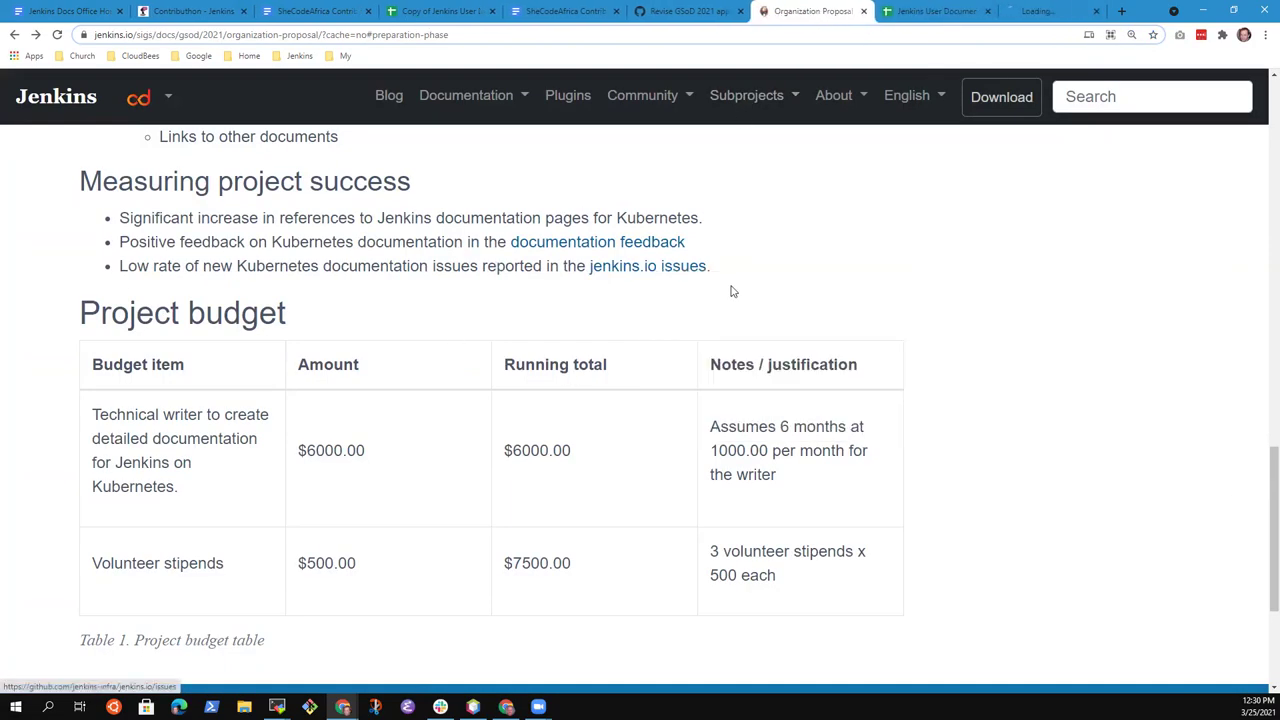
pyautogui.click(1050, 11)
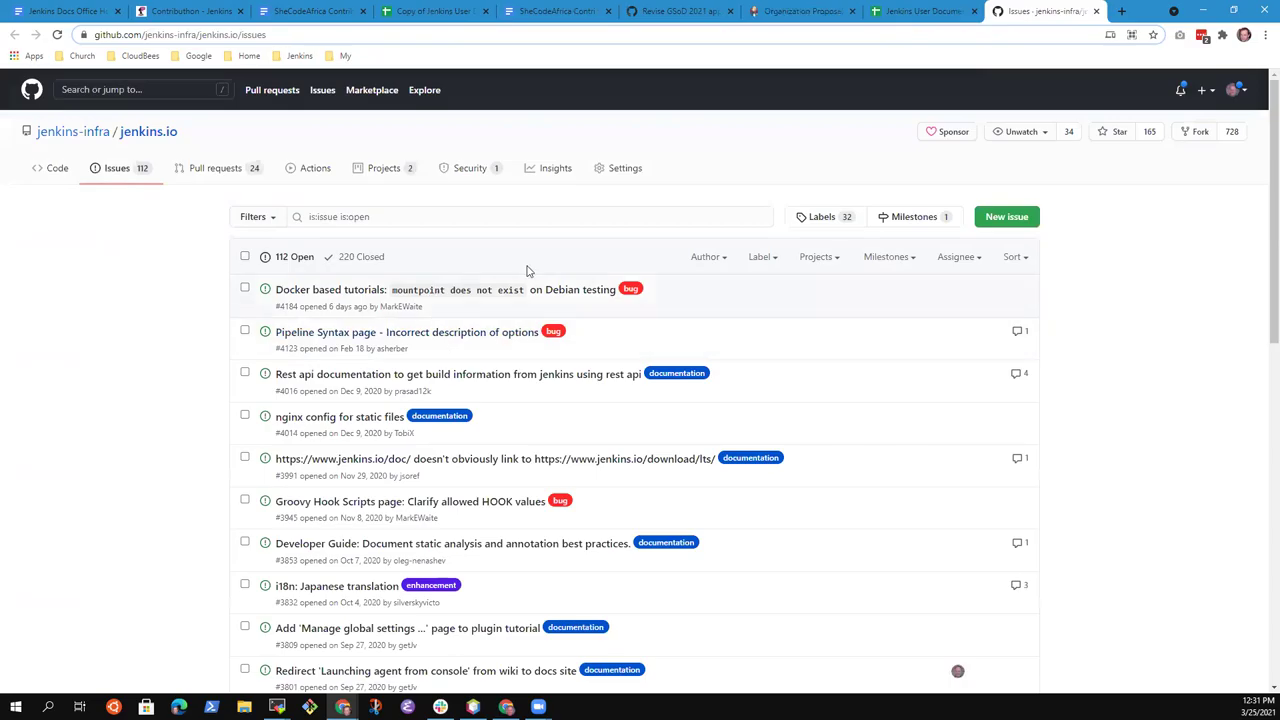
pyautogui.click(920, 11)
pyautogui.click(805, 11)
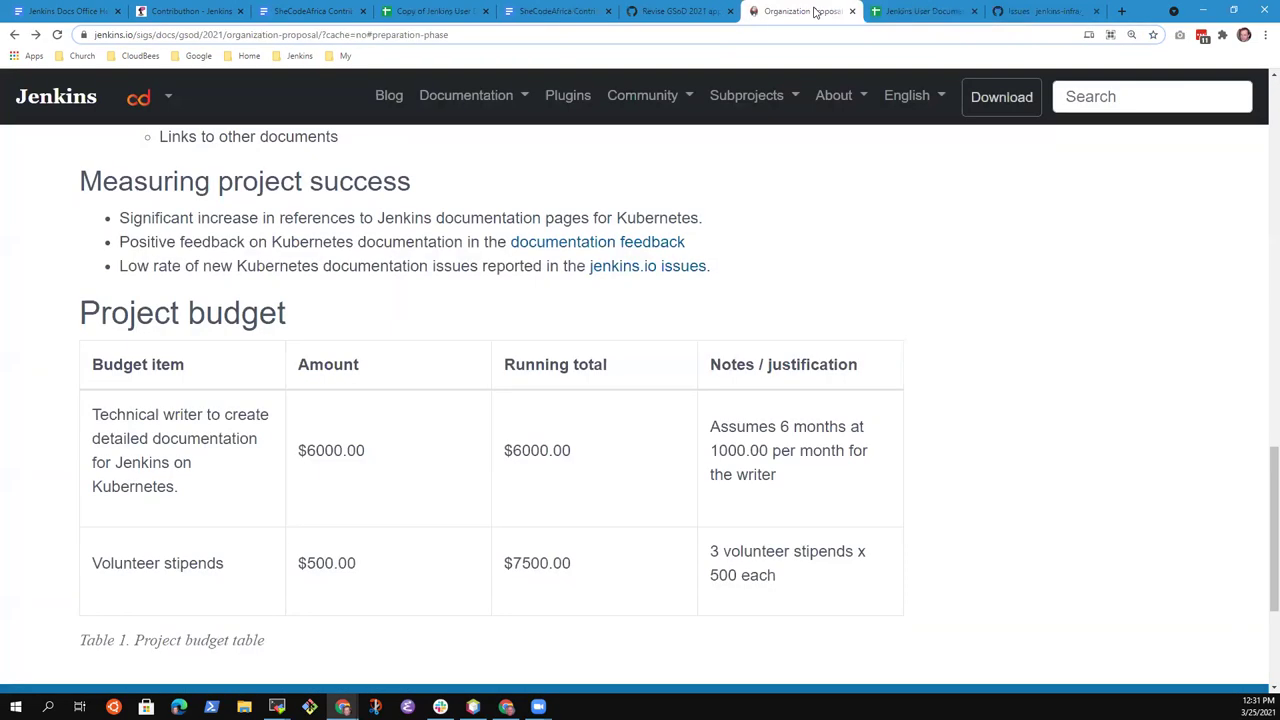
pyautogui.click(676, 11)
pyautogui.click(810, 12)
pyautogui.scroll(5, 655, 287)
pyautogui.scroll(4, 645, 485)
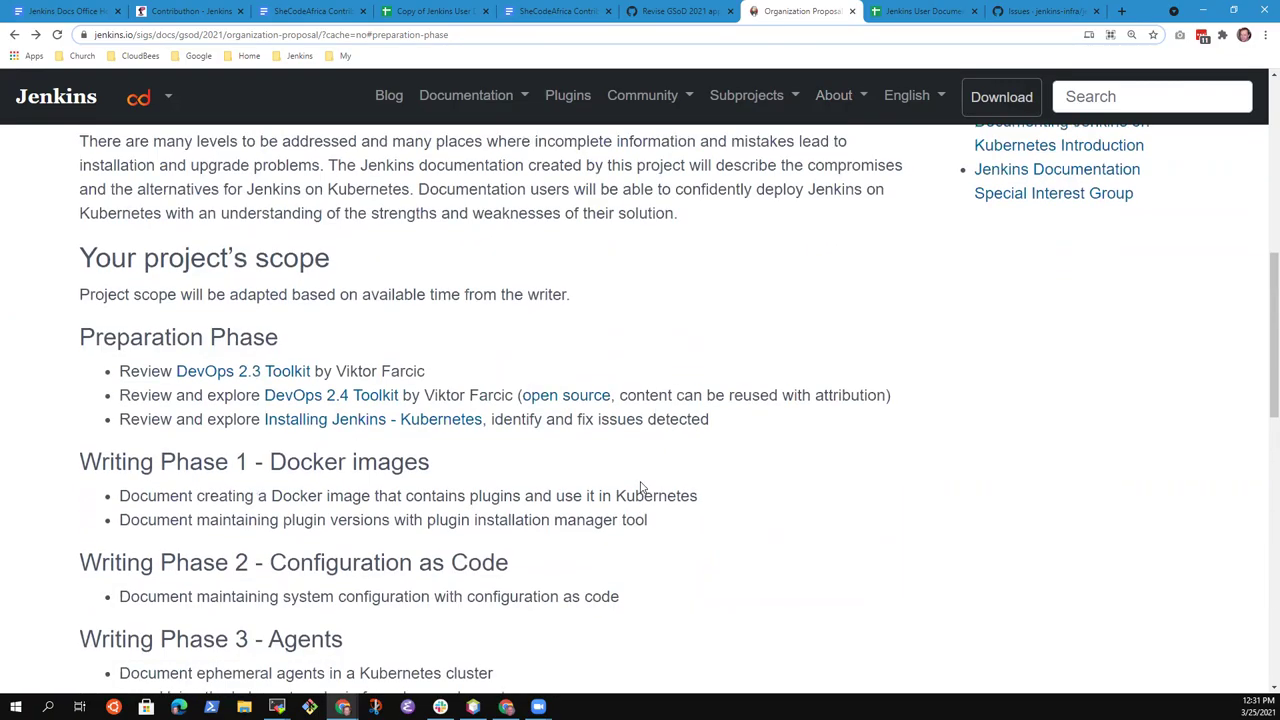
pyautogui.scroll(-2, 646, 491)
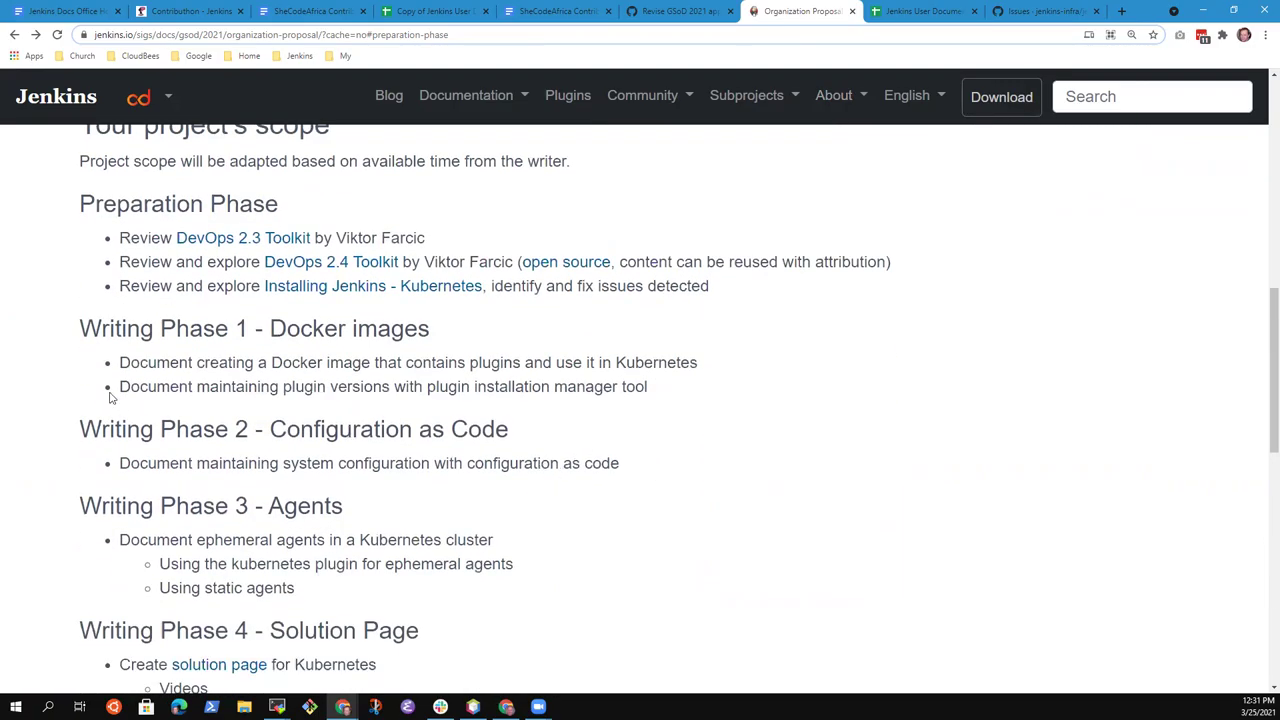
pyautogui.moveTo(84, 323); pyautogui.dragTo(631, 477)
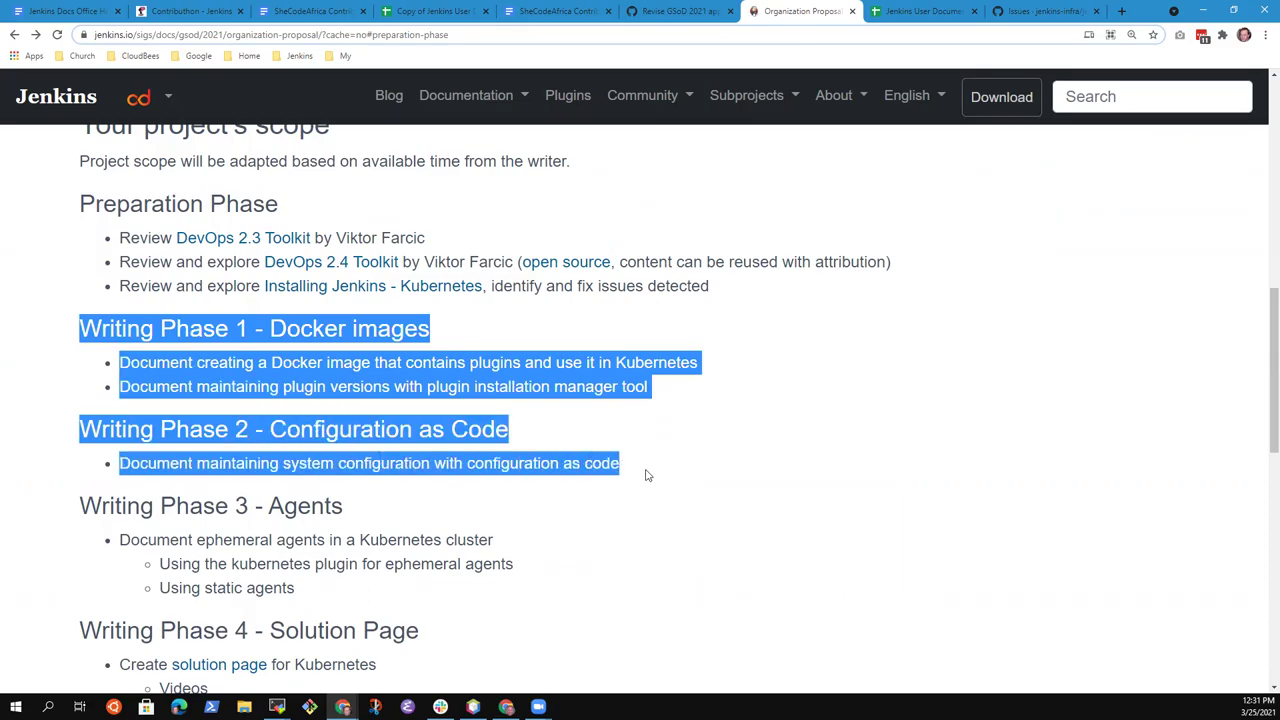
pyautogui.click(646, 474)
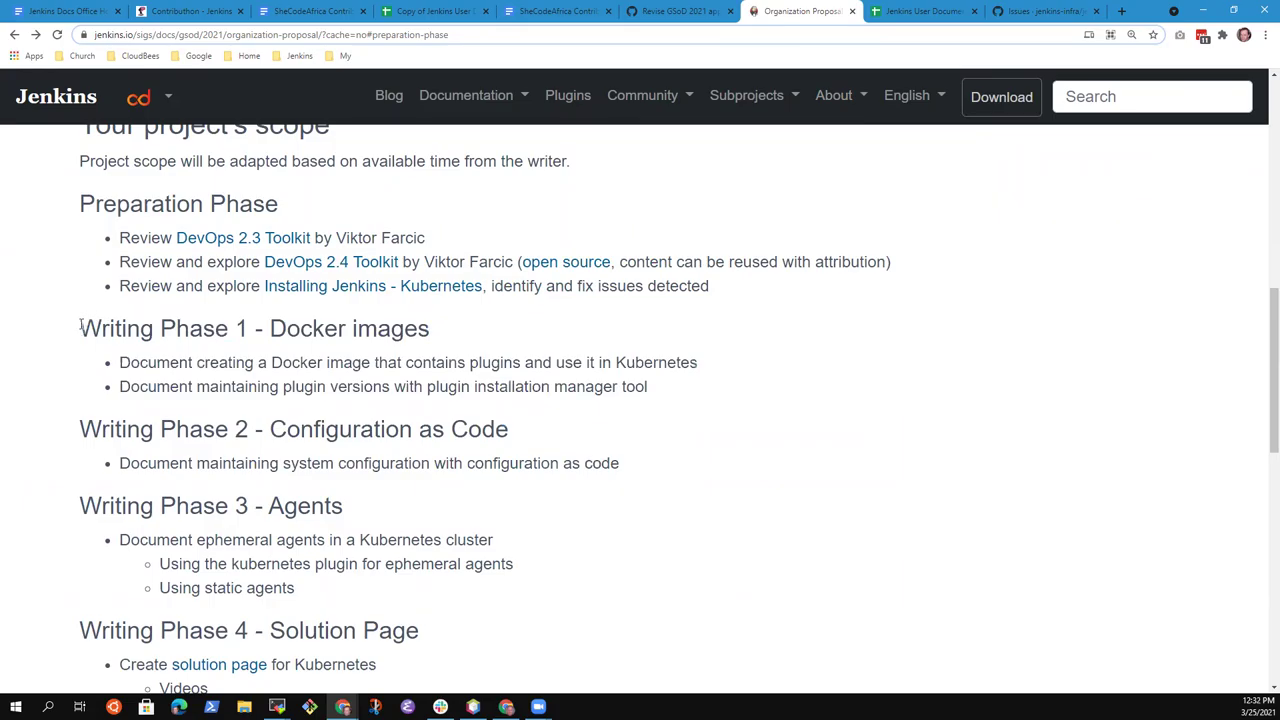
pyautogui.moveTo(82, 322); pyautogui.dragTo(615, 457)
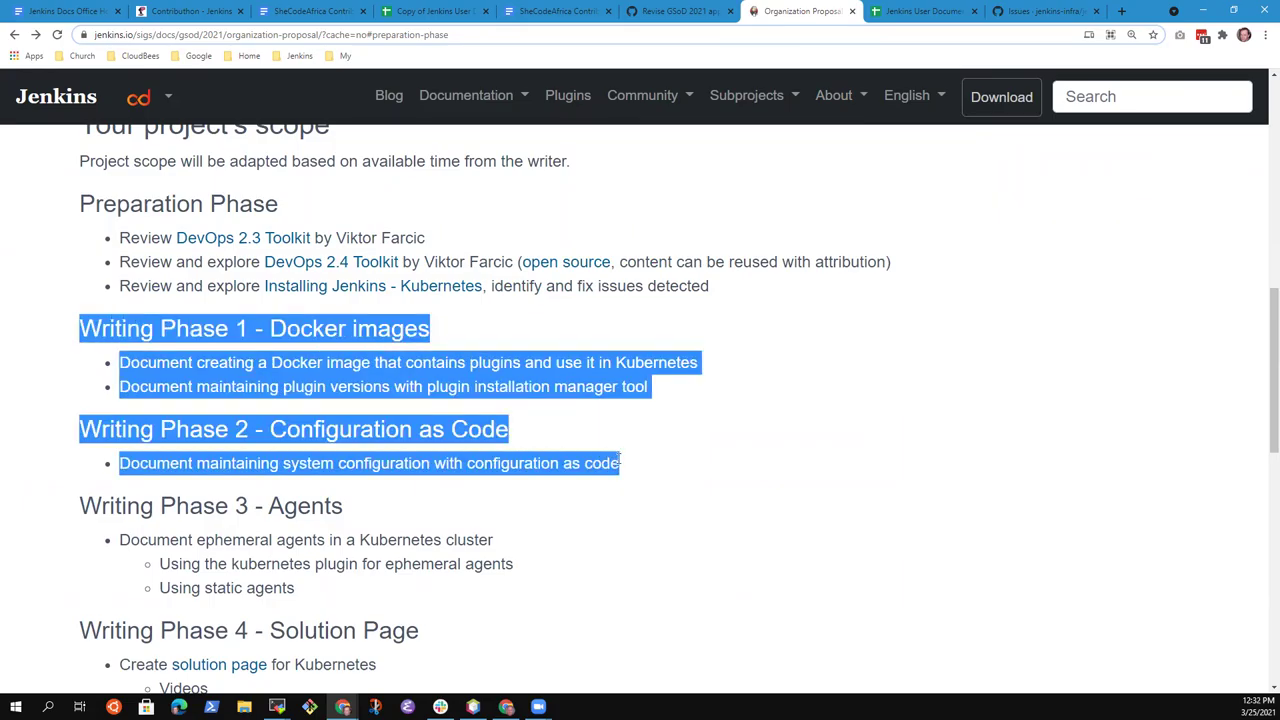
pyautogui.click(706, 450)
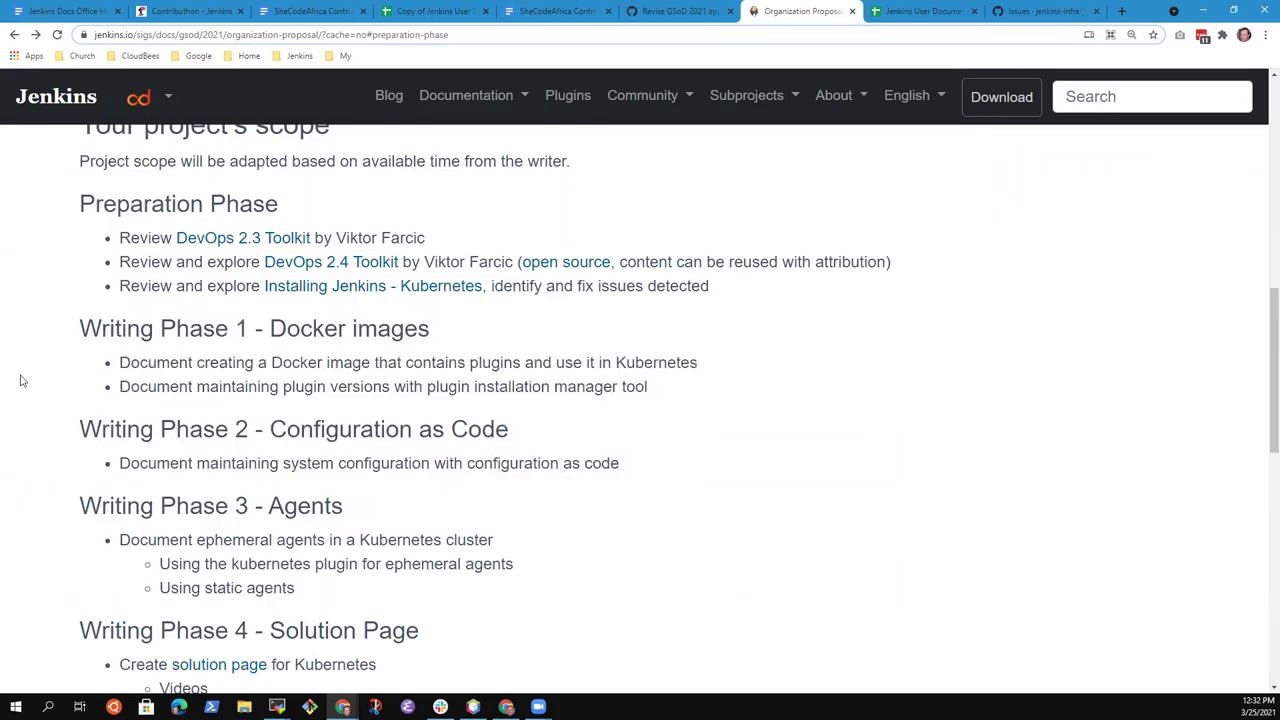
pyautogui.moveTo(78, 328); pyautogui.dragTo(625, 463)
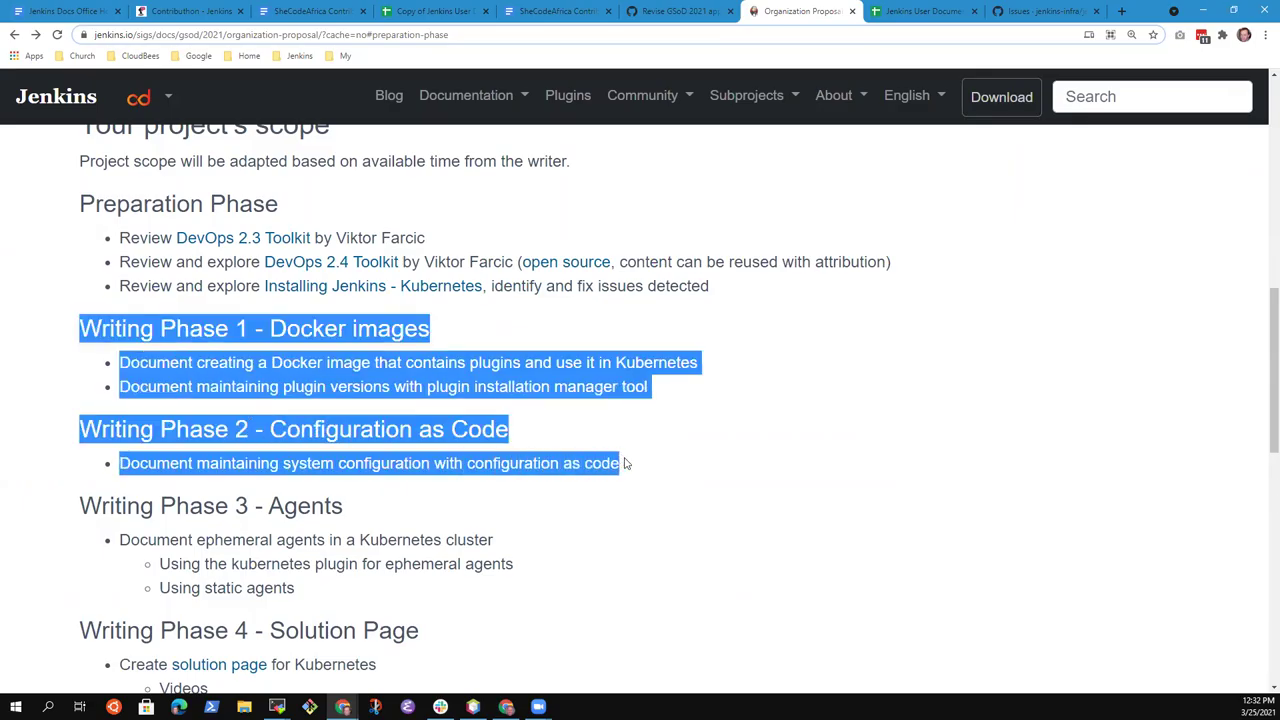
pyautogui.click(554, 450)
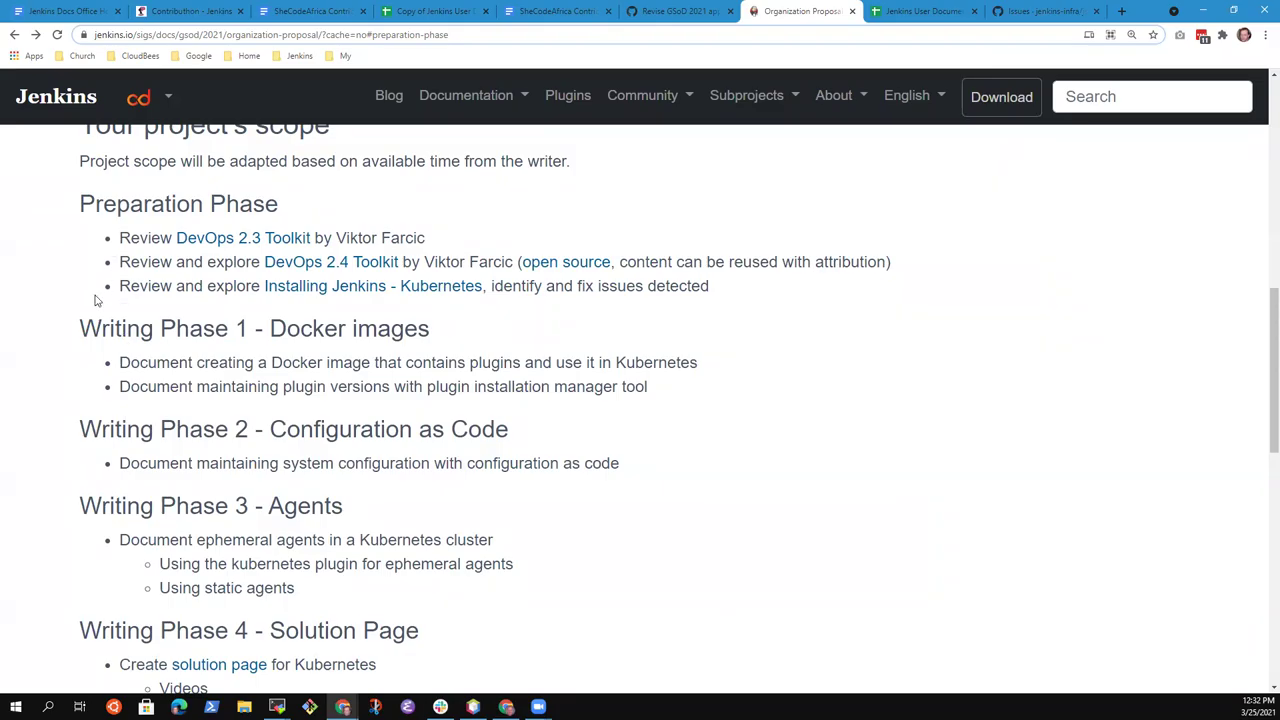
pyautogui.moveTo(82, 328); pyautogui.dragTo(297, 586)
pyautogui.scroll(-2, 412, 567)
pyautogui.click(657, 408)
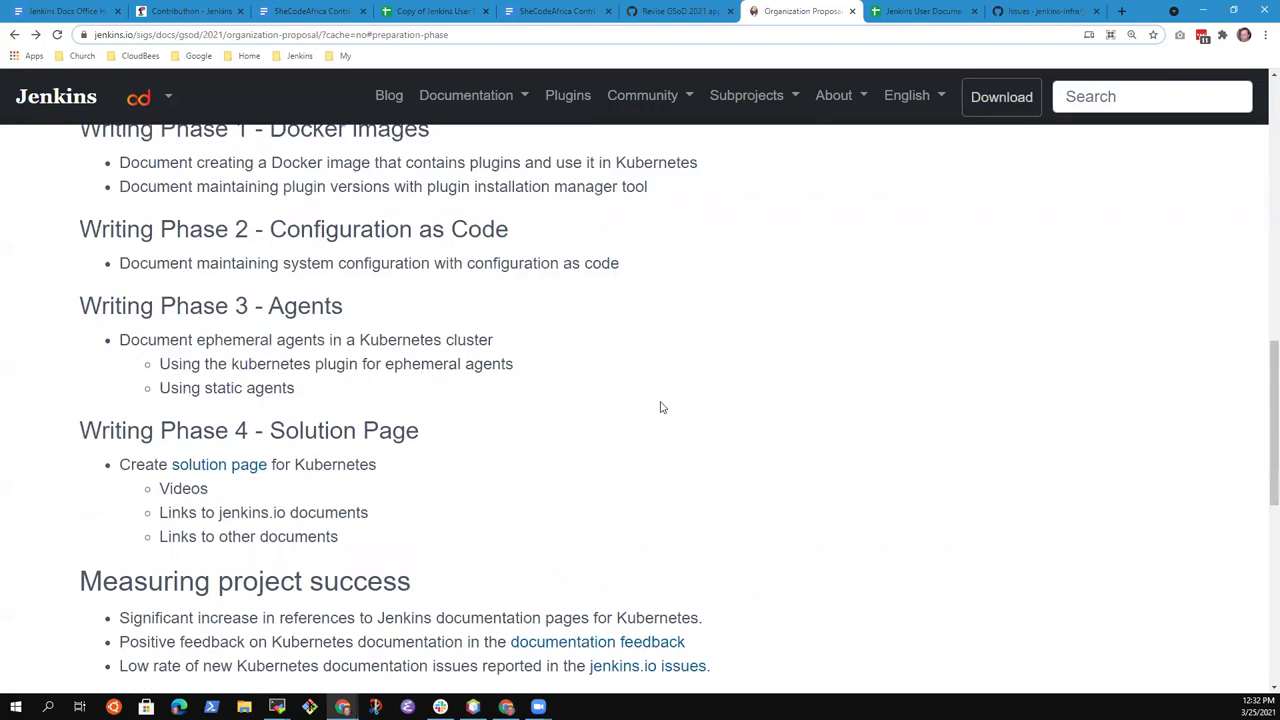
pyautogui.scroll(1, 546, 479)
pyautogui.scroll(-2, 546, 484)
pyautogui.scroll(1, 546, 483)
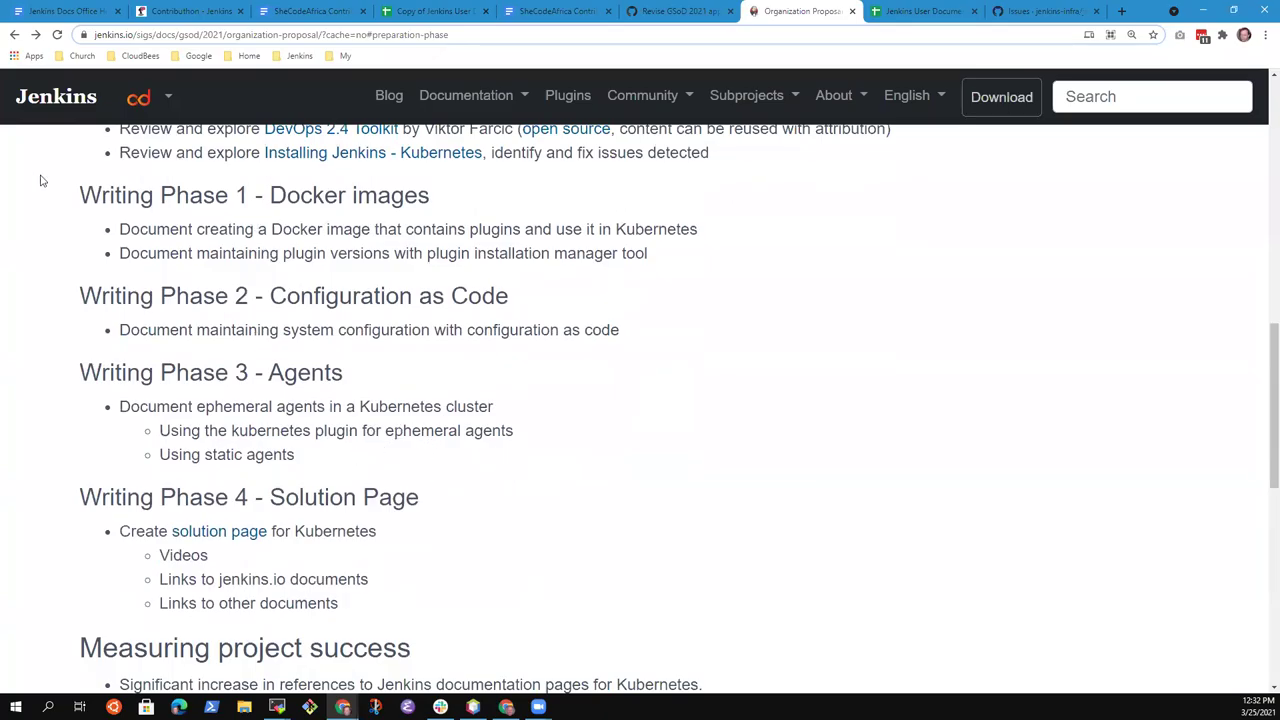
pyautogui.moveTo(72, 202); pyautogui.dragTo(669, 264)
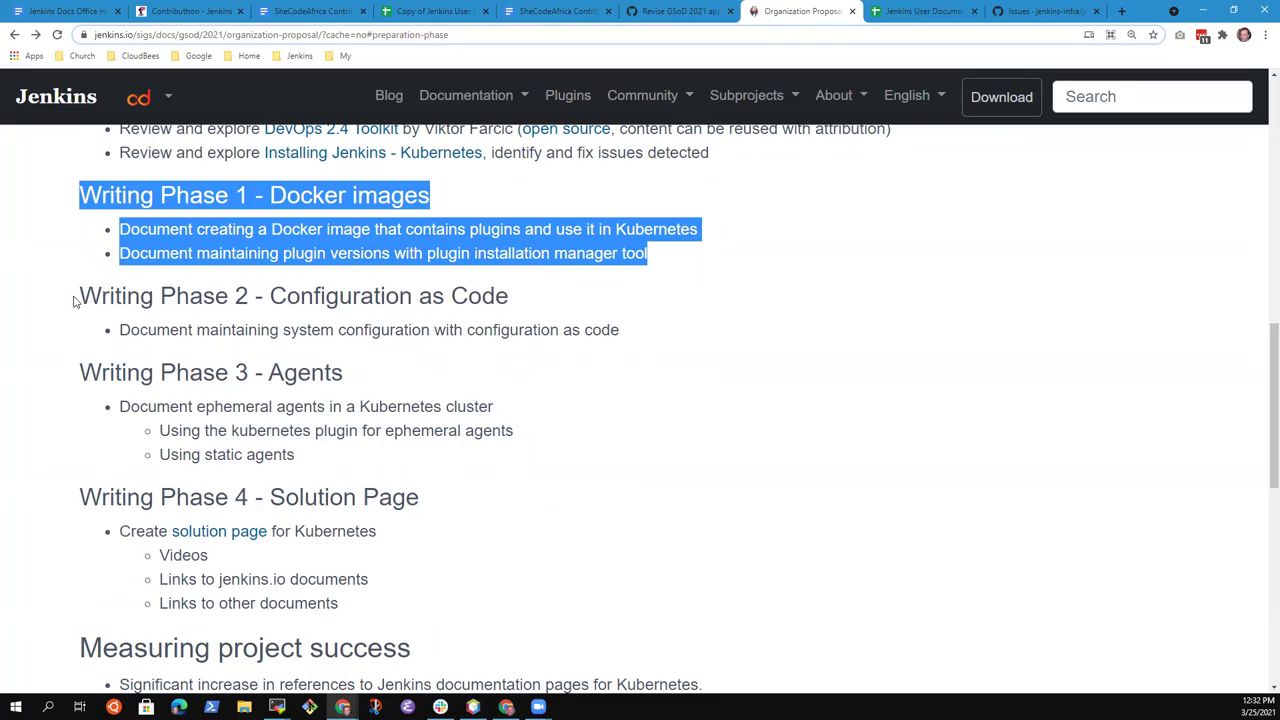
pyautogui.moveTo(250, 256); pyautogui.dragTo(306, 454)
pyautogui.click(160, 343)
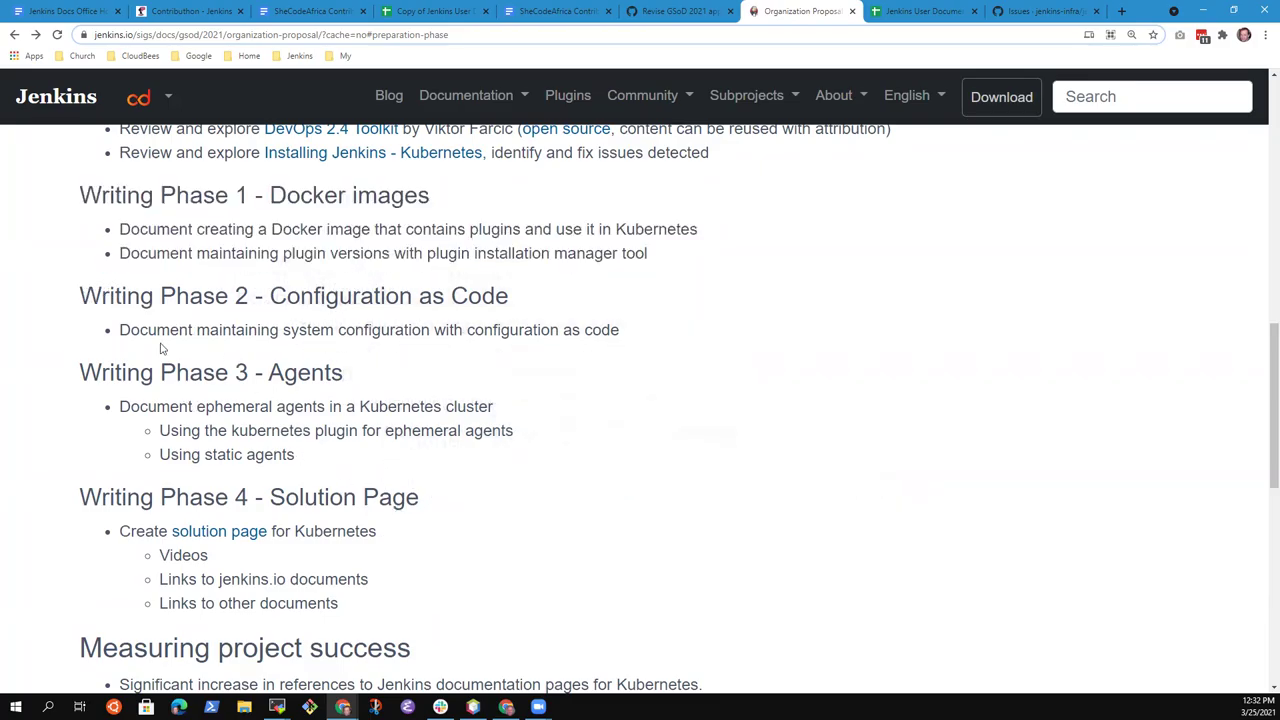
pyautogui.moveTo(82, 288); pyautogui.dragTo(446, 566)
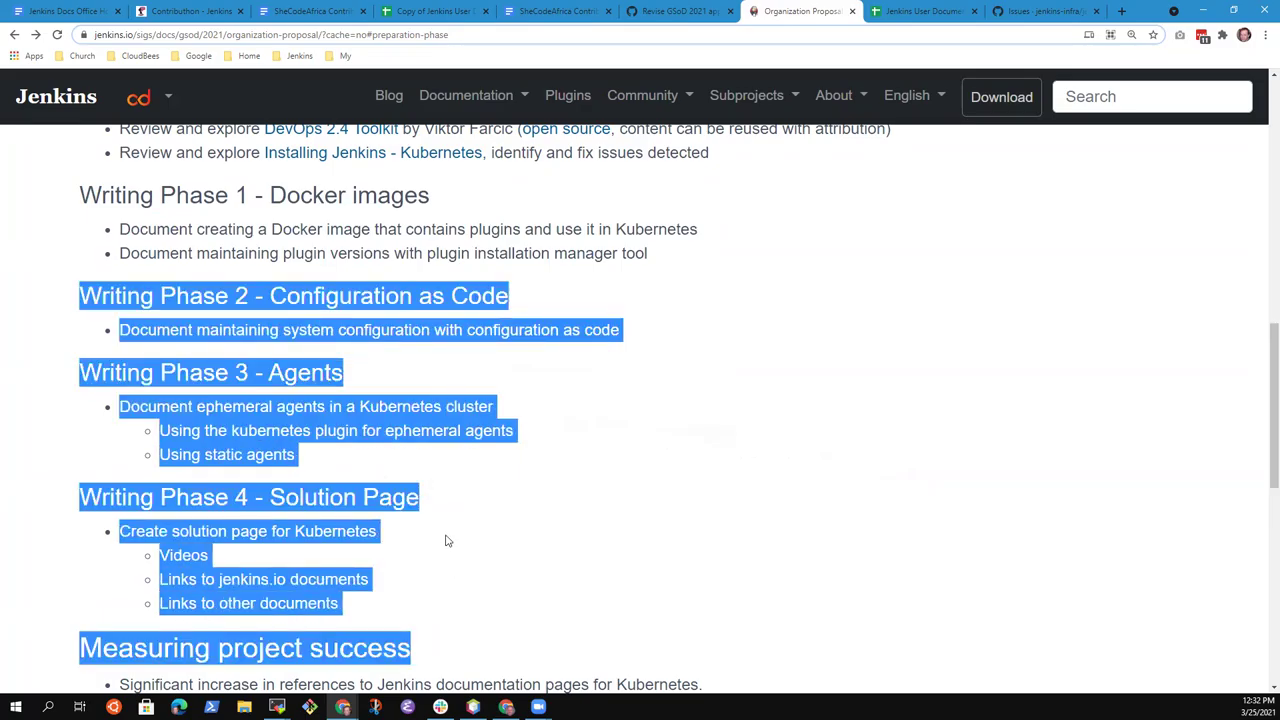
pyautogui.click(472, 550)
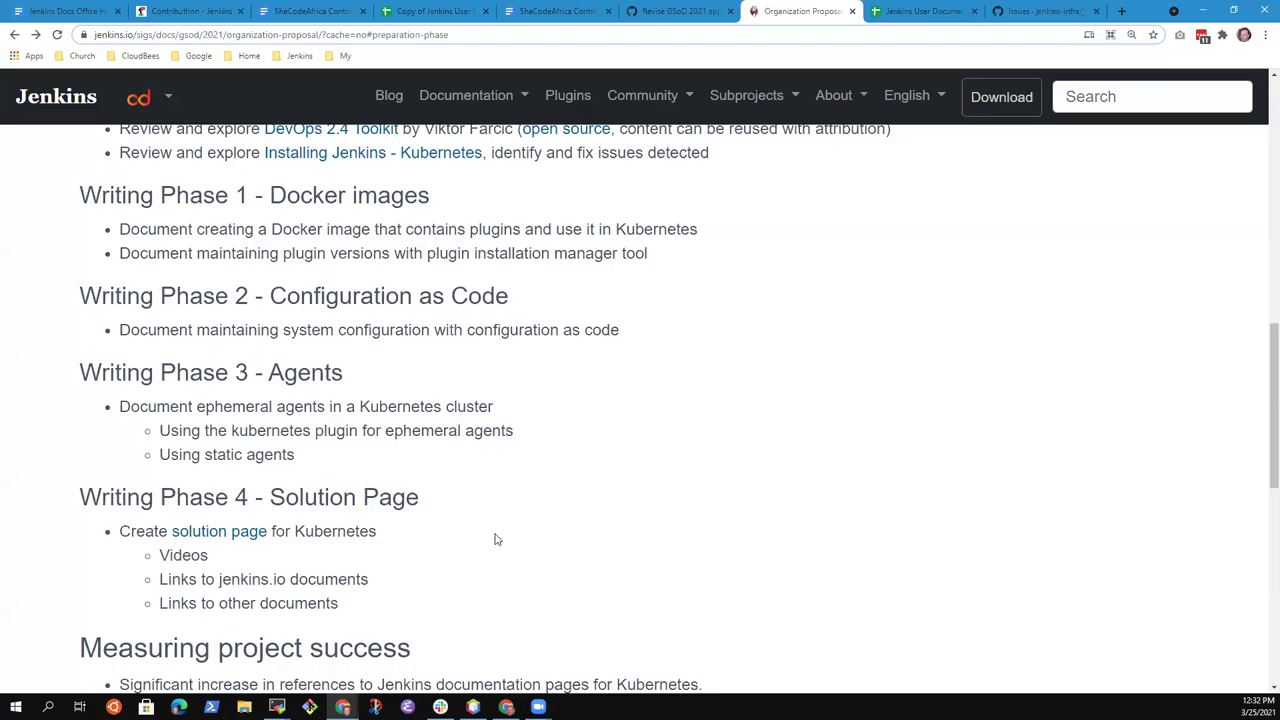
pyautogui.scroll(-2, 494, 540)
pyautogui.scroll(1, 491, 548)
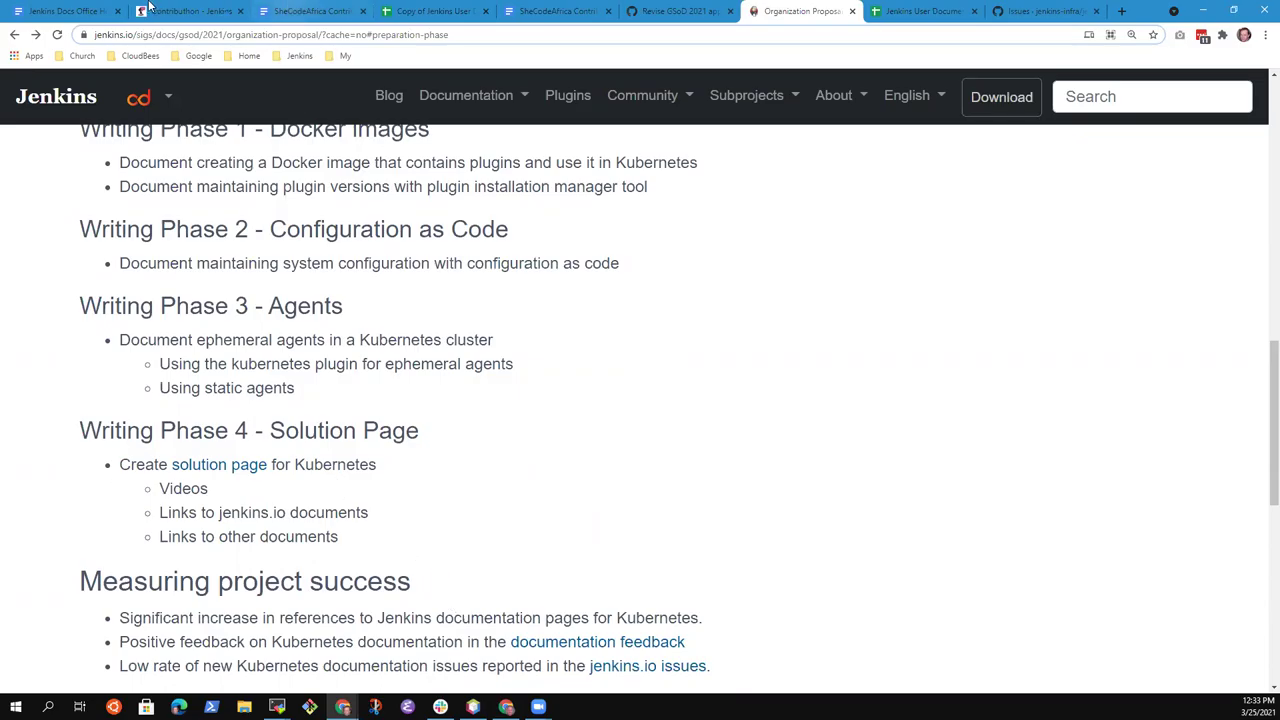
# Add the GSoD bullet 'Clarify in the application that project success needs to complete' with nested Prep, Phase 1, Phase 2
pyautogui.click(62, 11)
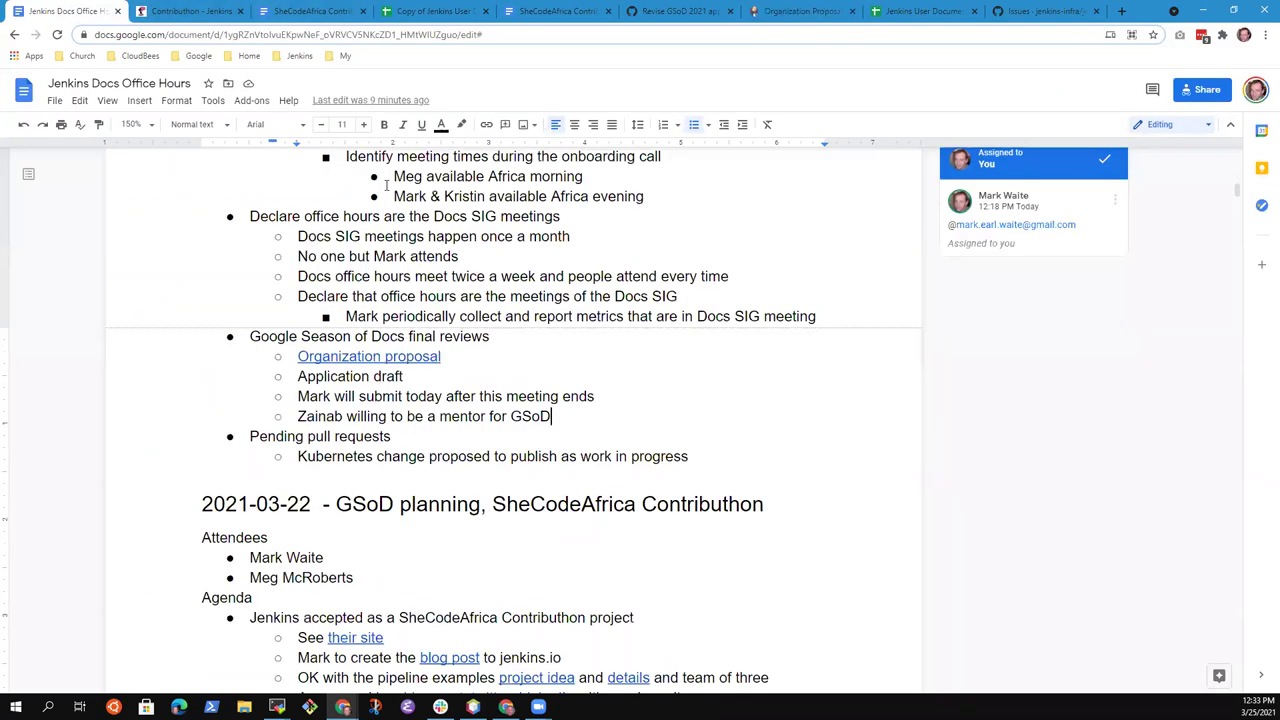
pyautogui.press('Return')
pyautogui.write('Clarif')
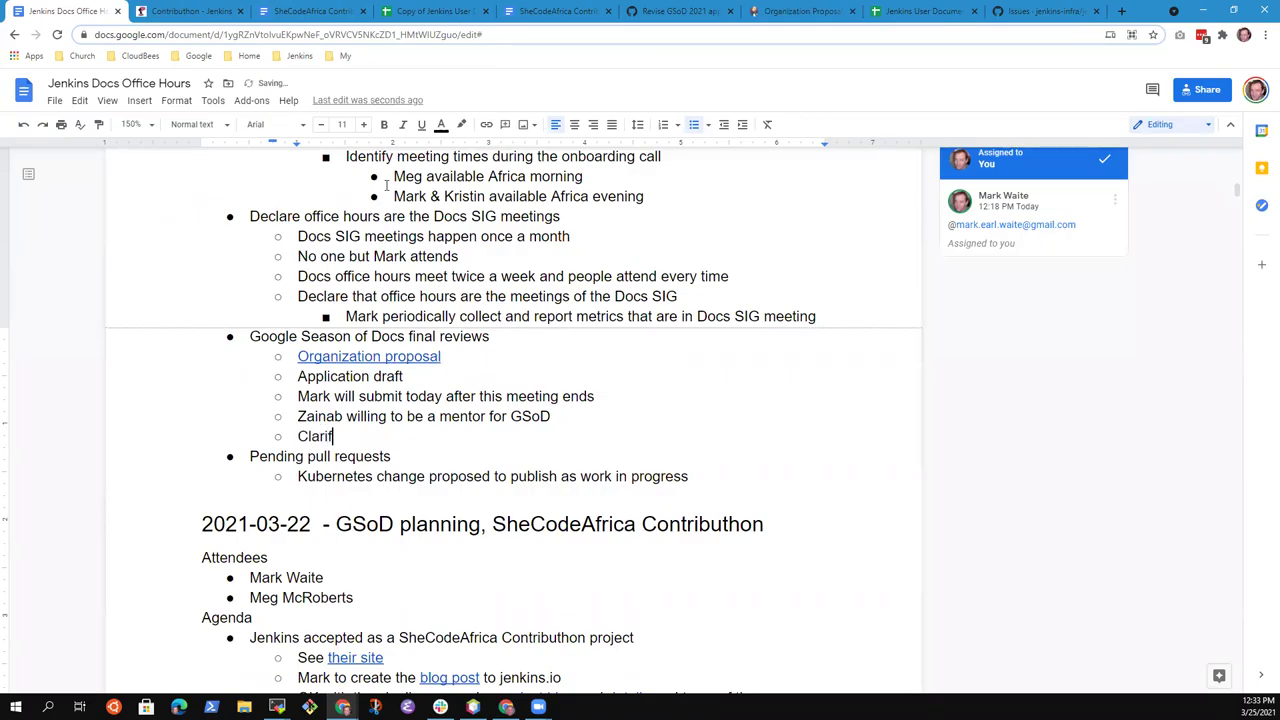
pyautogui.write('y in the application t')
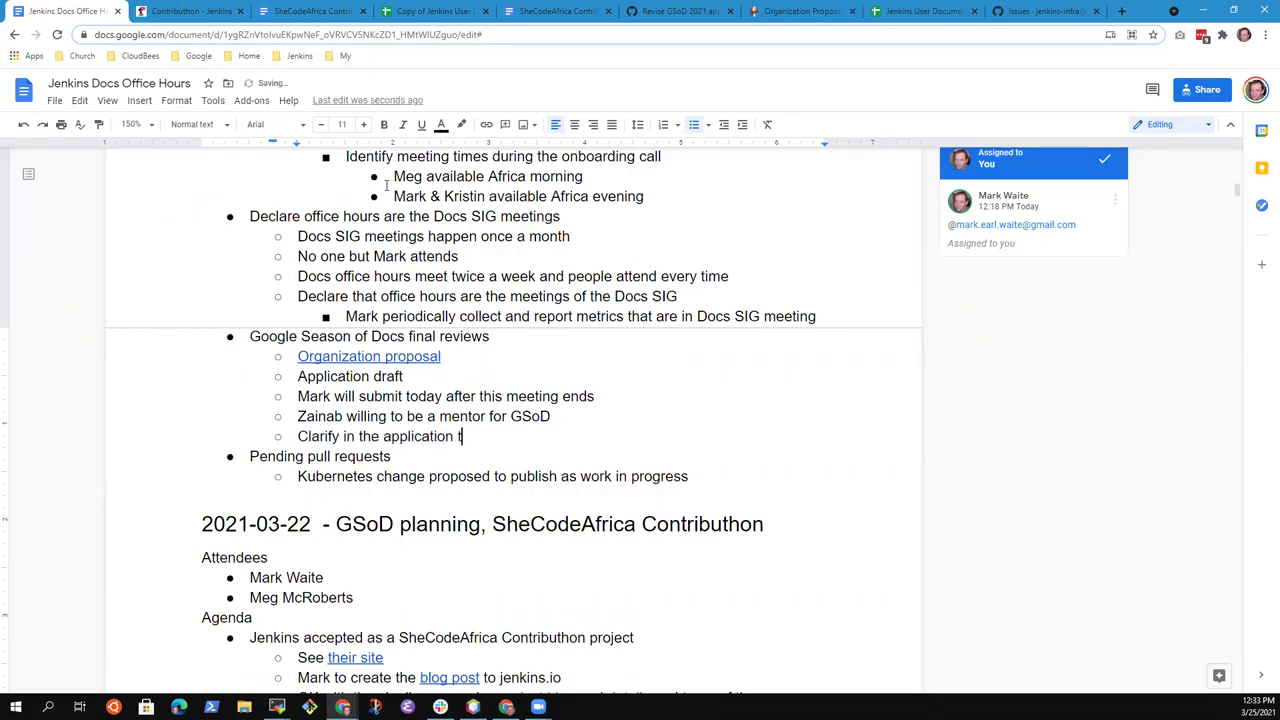
pyautogui.write('hat project success needs to complete')
pyautogui.press('Return')
pyautogui.press('Tab')
pyautogui.write('Prep')
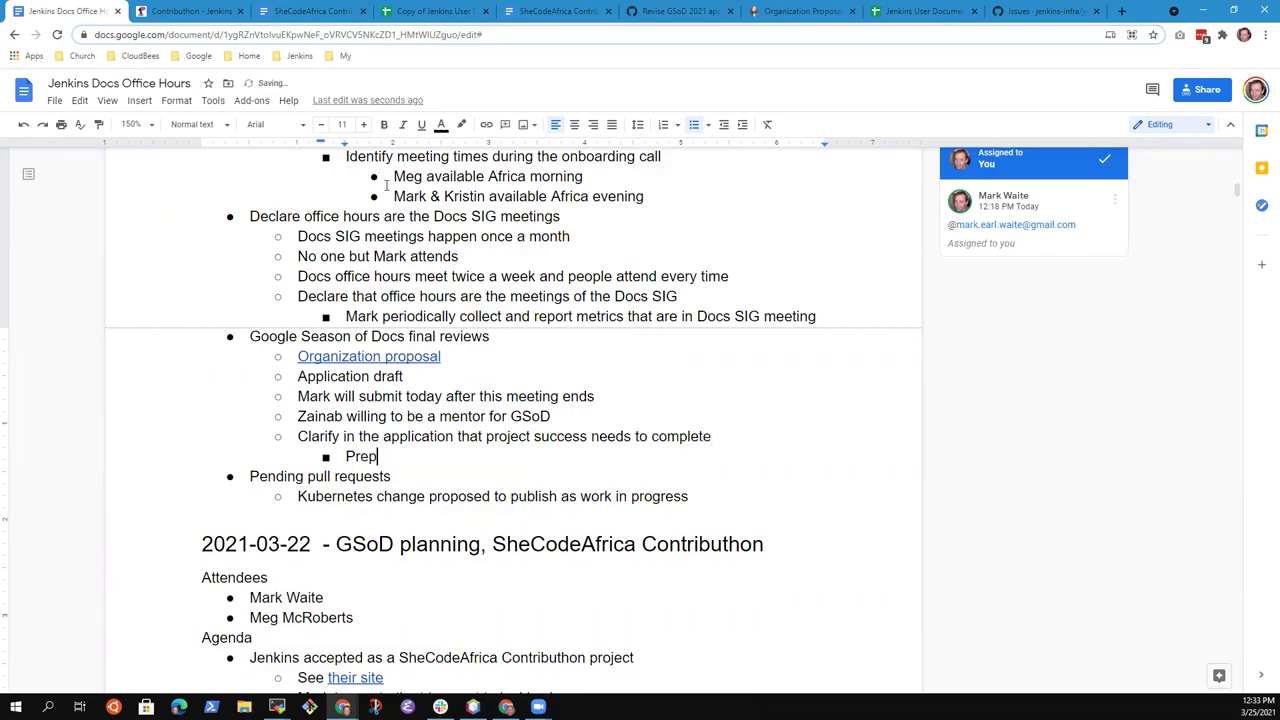
pyautogui.press('Return')
pyautogui.write('Phase 1')
pyautogui.press('Return')
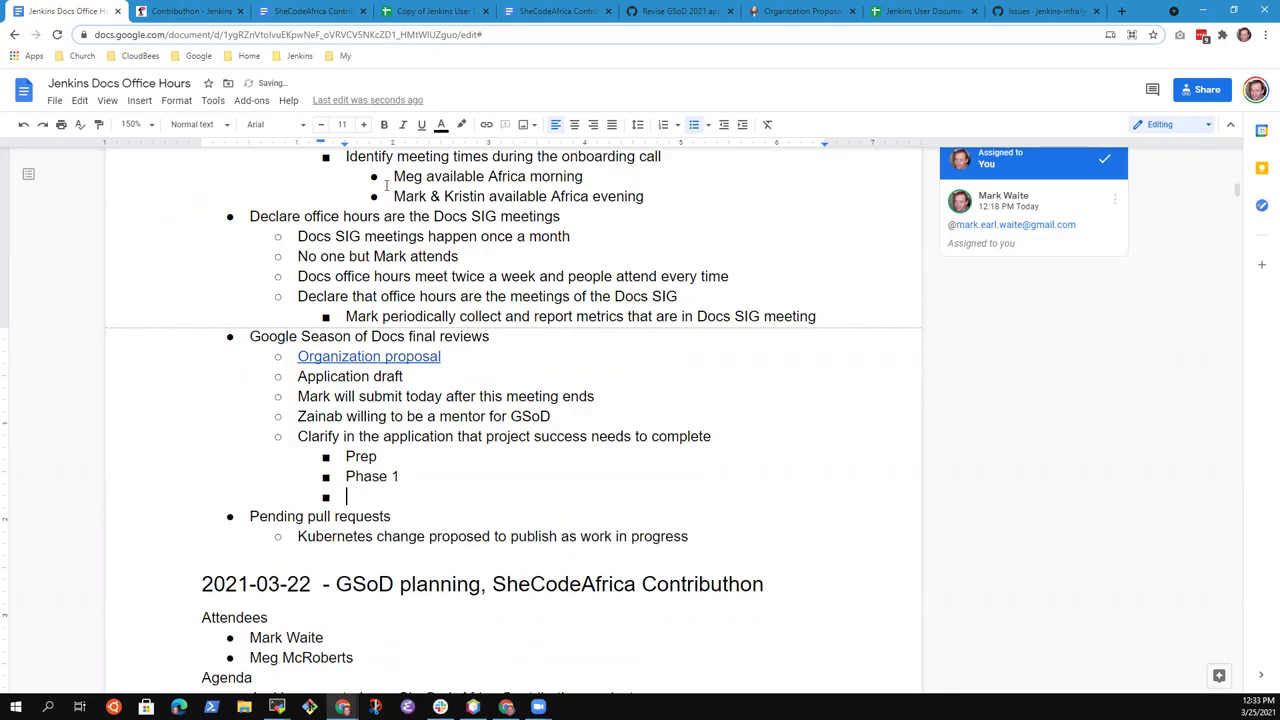
pyautogui.write('Pa')
pyautogui.press('BackSpace')
pyautogui.write('hase 2')
# Insert 'minimum' before 'to complete' in the clarification bullet
pyautogui.press('Up')
pyautogui.press('Down')
pyautogui.hotkey('ctrl', 'Left')
pyautogui.write('minim')
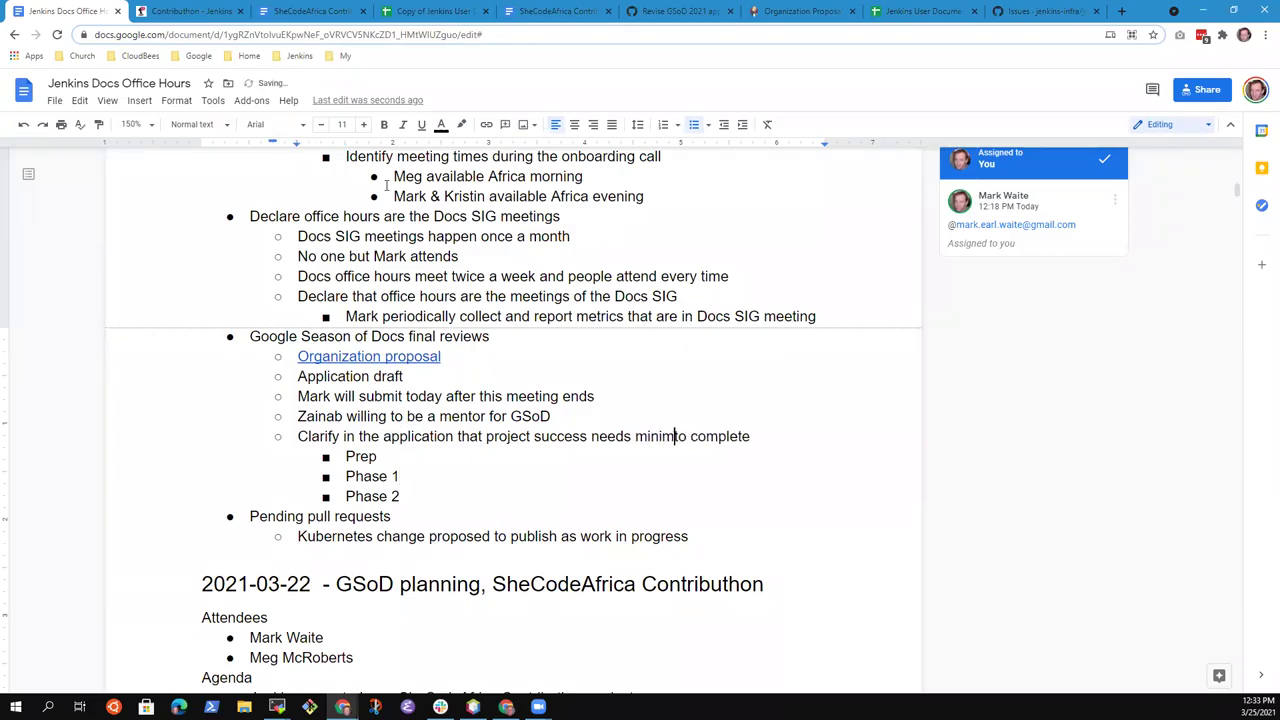
pyautogui.write('um')
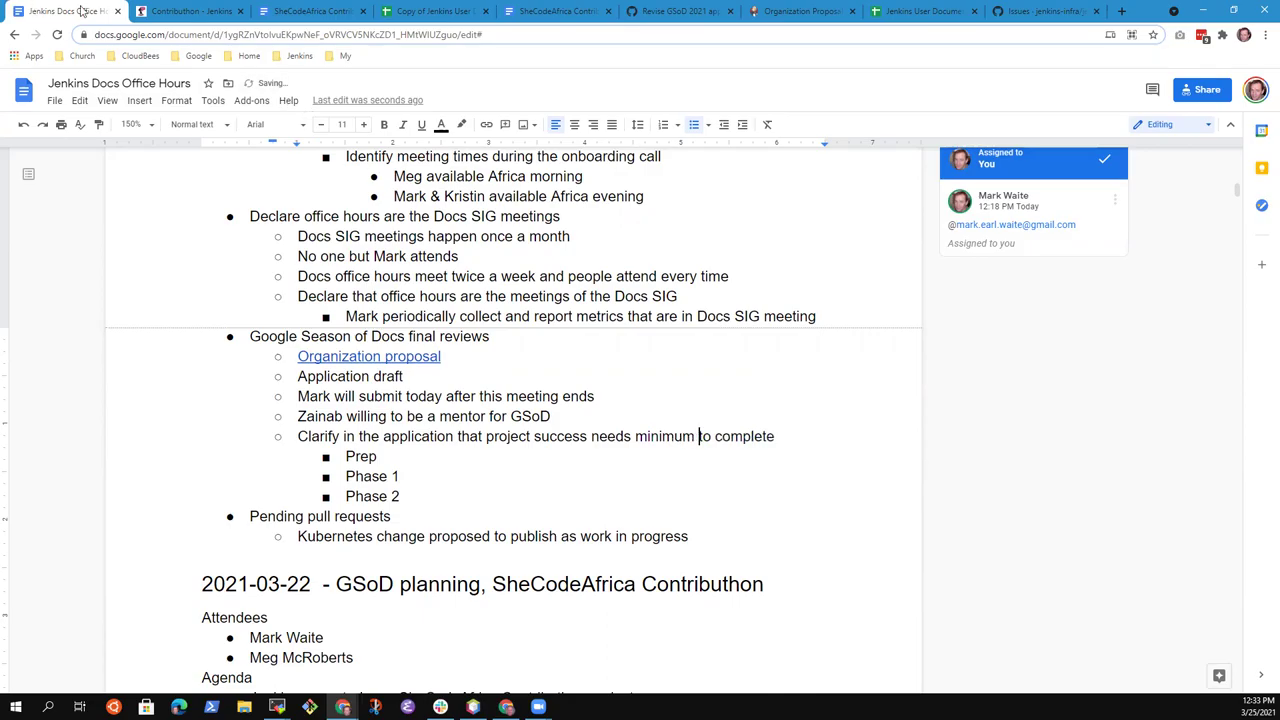
# Cycle through the SheCodeAfrica, jenkins.io issues and pull request tabs back to the Organization Proposal
pyautogui.click(297, 14)
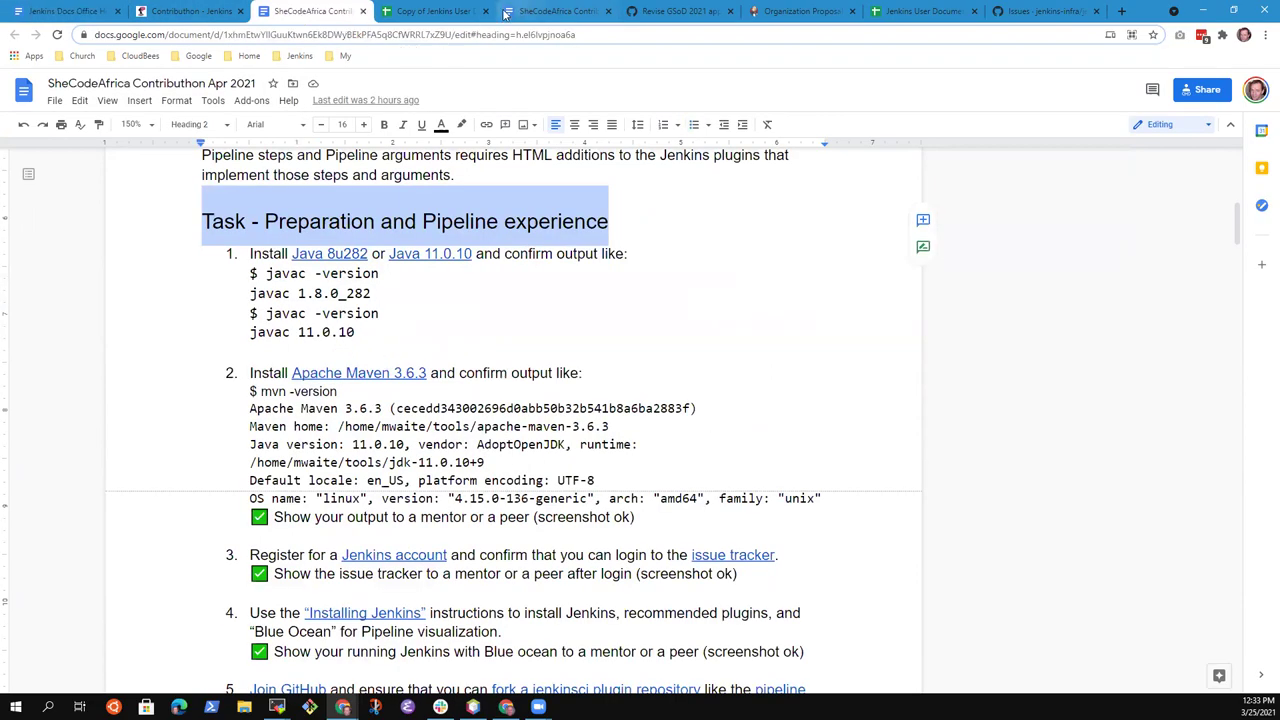
pyautogui.click(1030, 12)
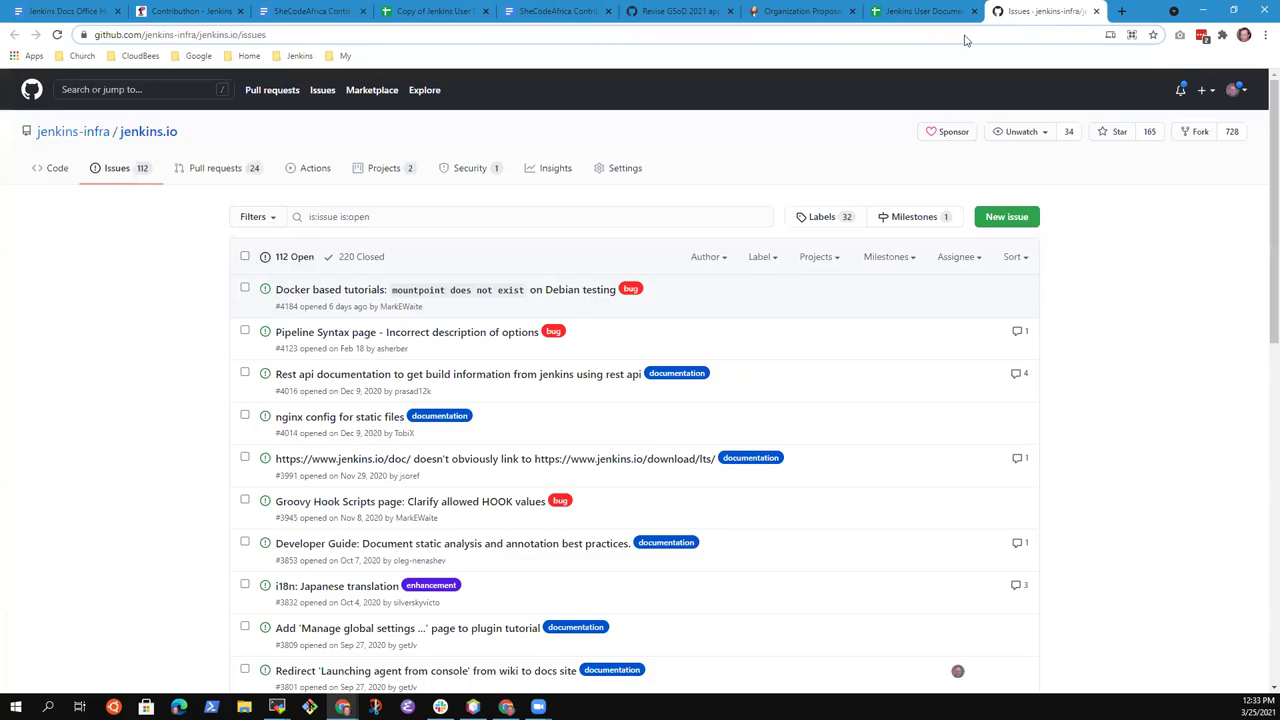
pyautogui.click(679, 12)
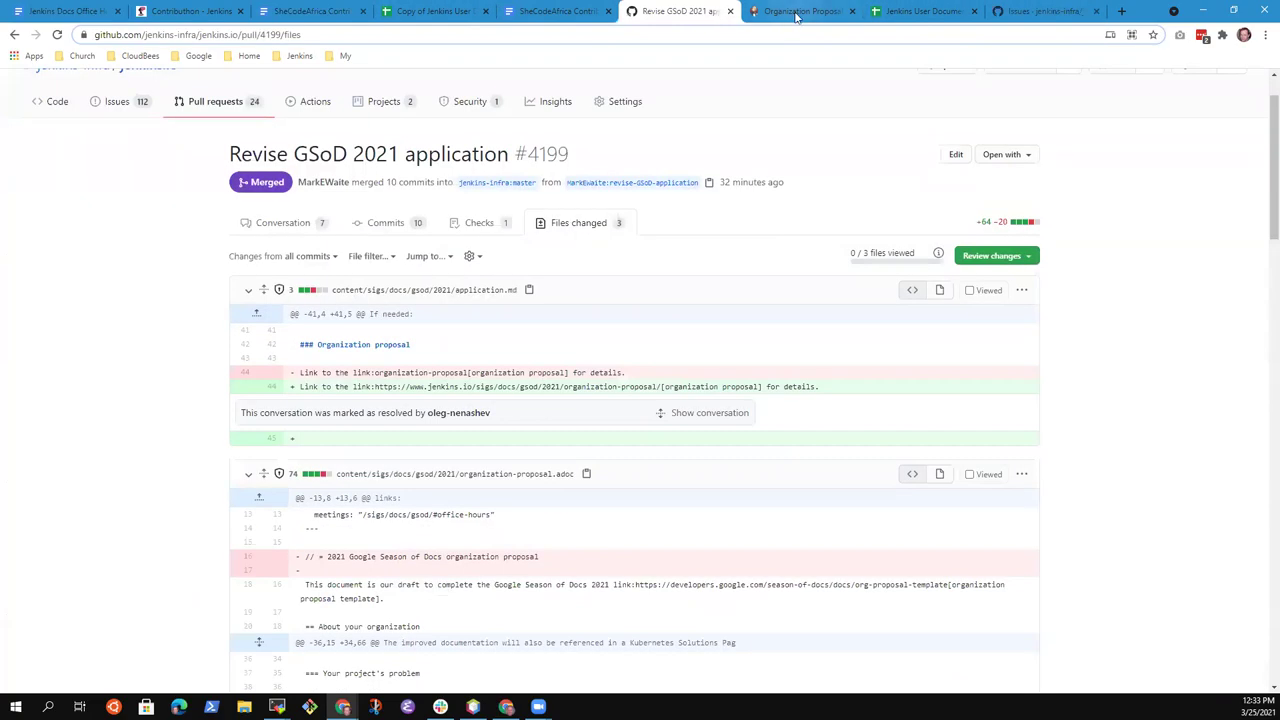
pyautogui.click(800, 11)
# Highlight the Writing Phase 1 and Phase 2 sections and the first project success measure, then deselect
pyautogui.scroll(1, 312, 333)
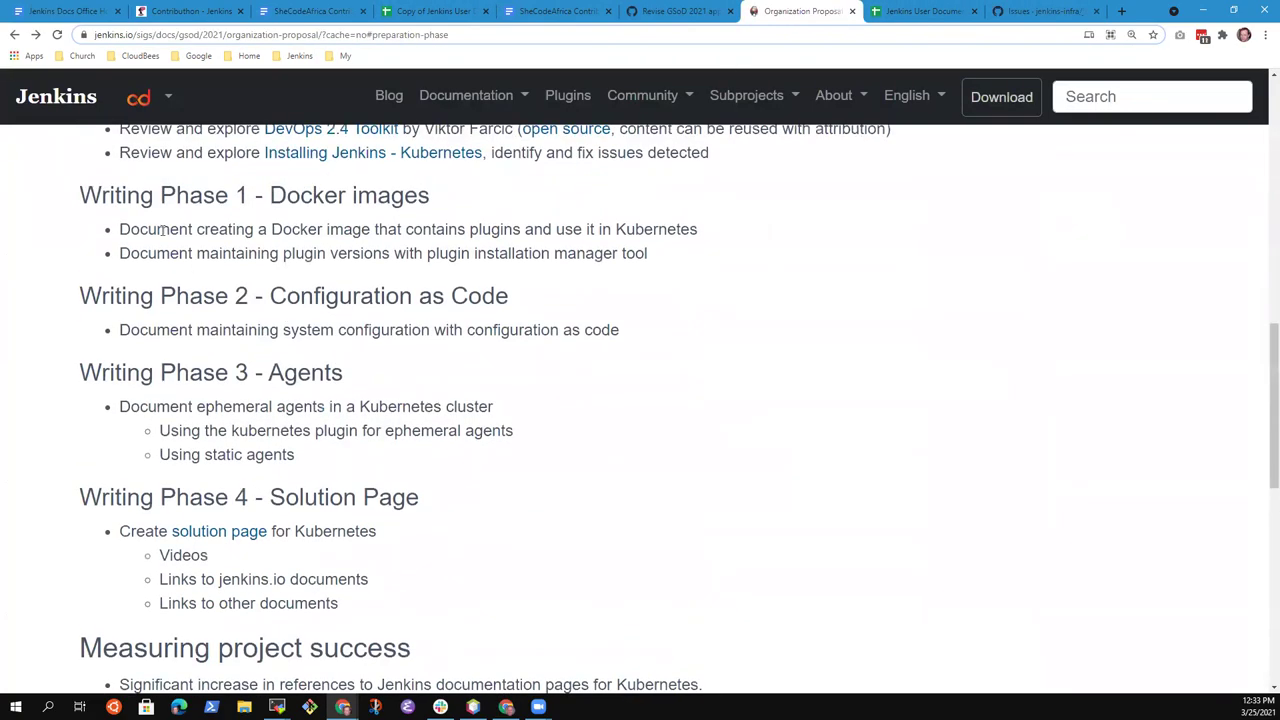
pyautogui.moveTo(96, 192); pyautogui.dragTo(650, 253)
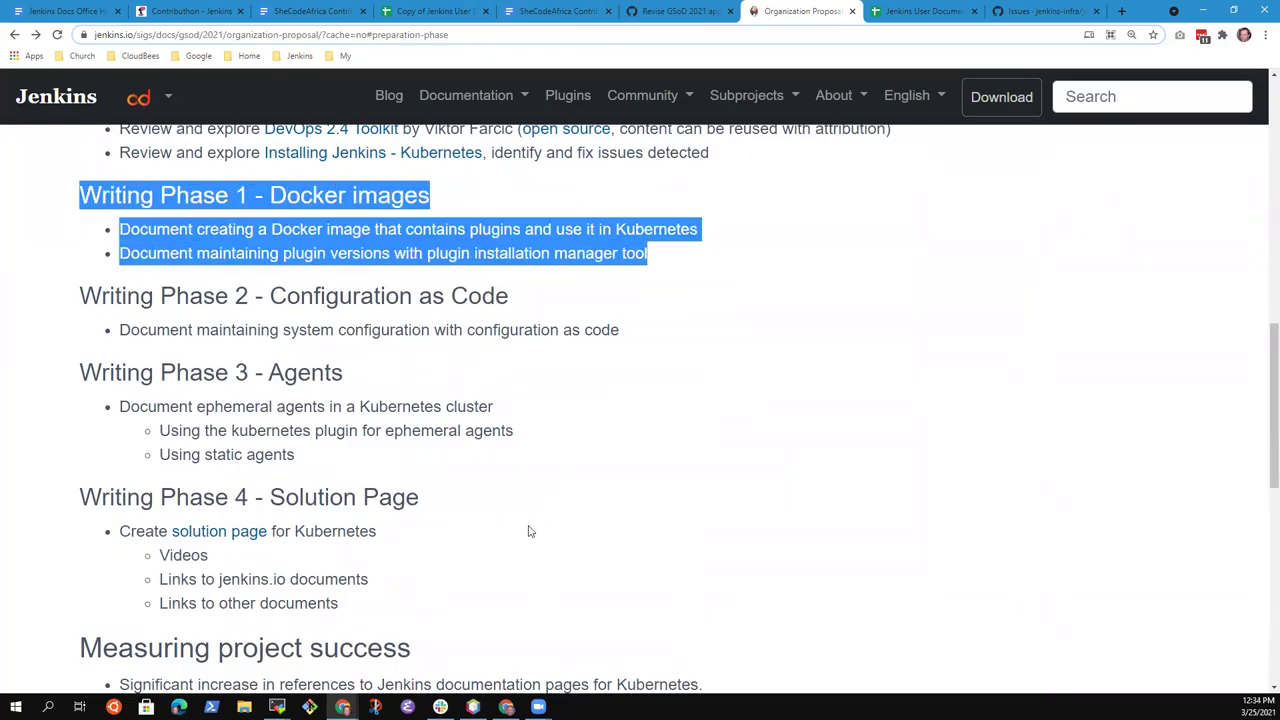
pyautogui.scroll(-2, 526, 531)
pyautogui.moveTo(700, 552); pyautogui.dragTo(127, 548)
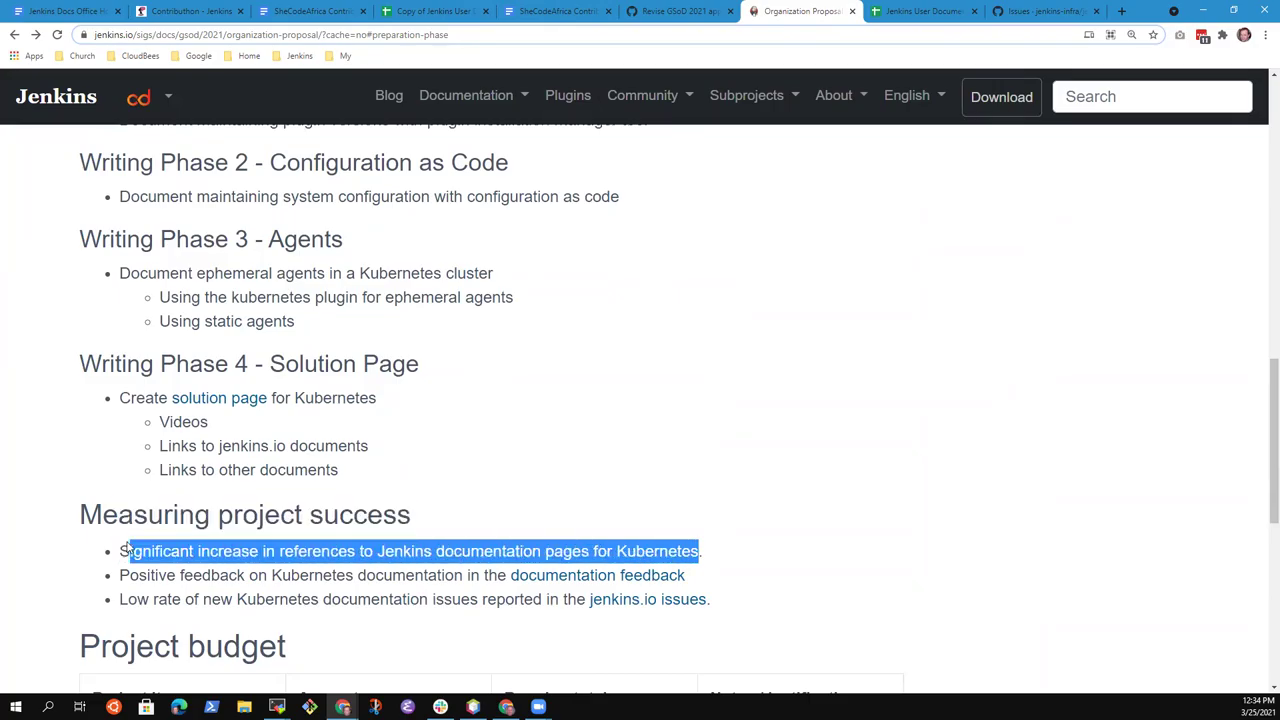
pyautogui.scroll(3, 460, 470)
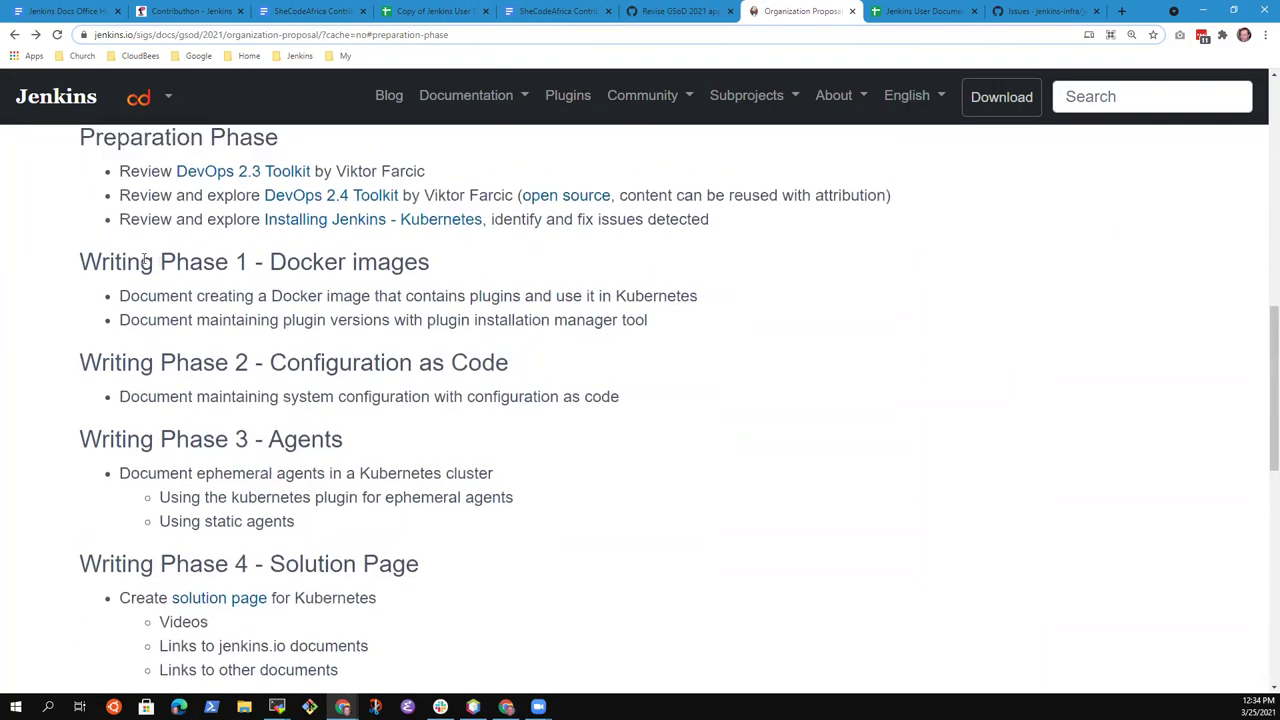
pyautogui.moveTo(80, 262); pyautogui.dragTo(671, 337)
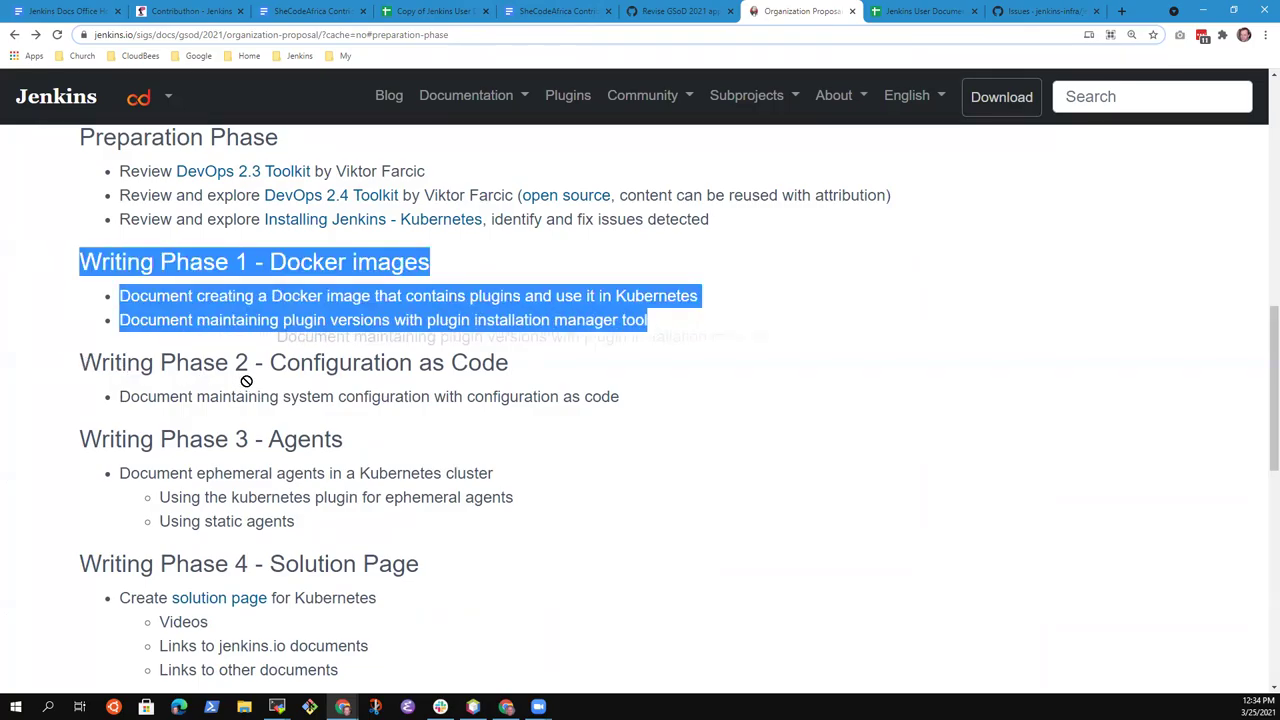
pyautogui.moveTo(80, 362); pyautogui.dragTo(603, 423)
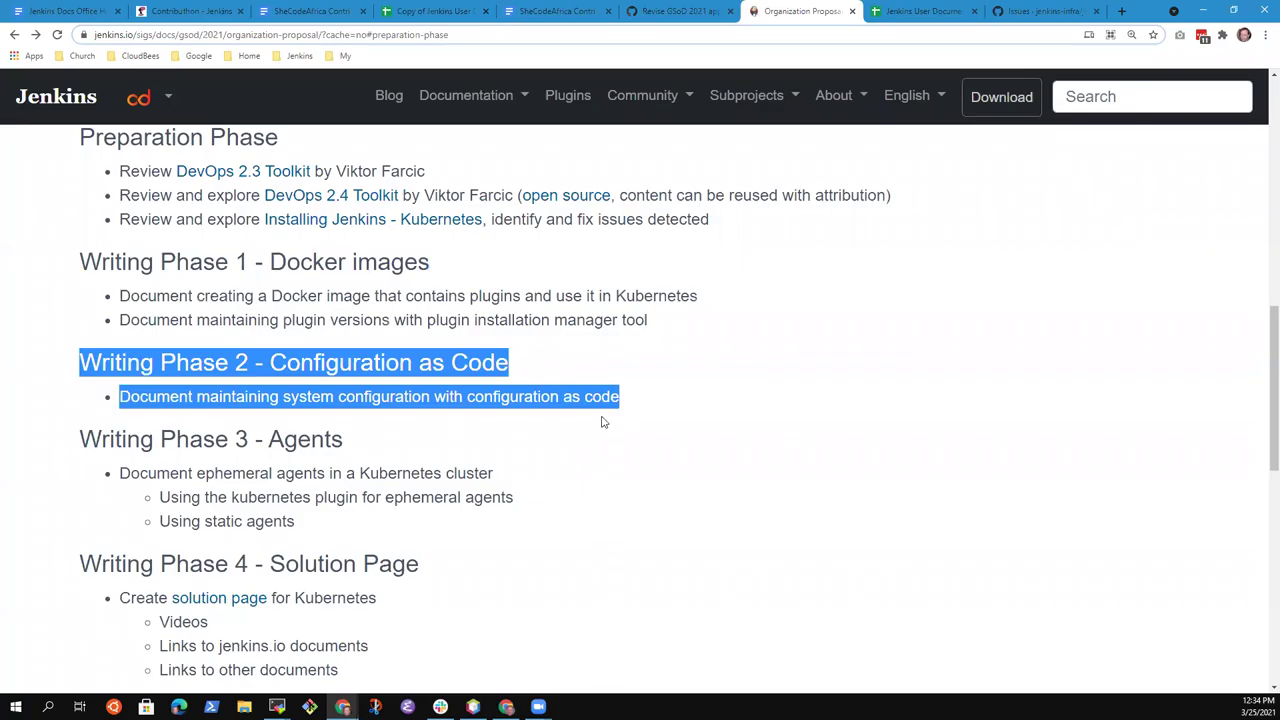
pyautogui.click(701, 262)
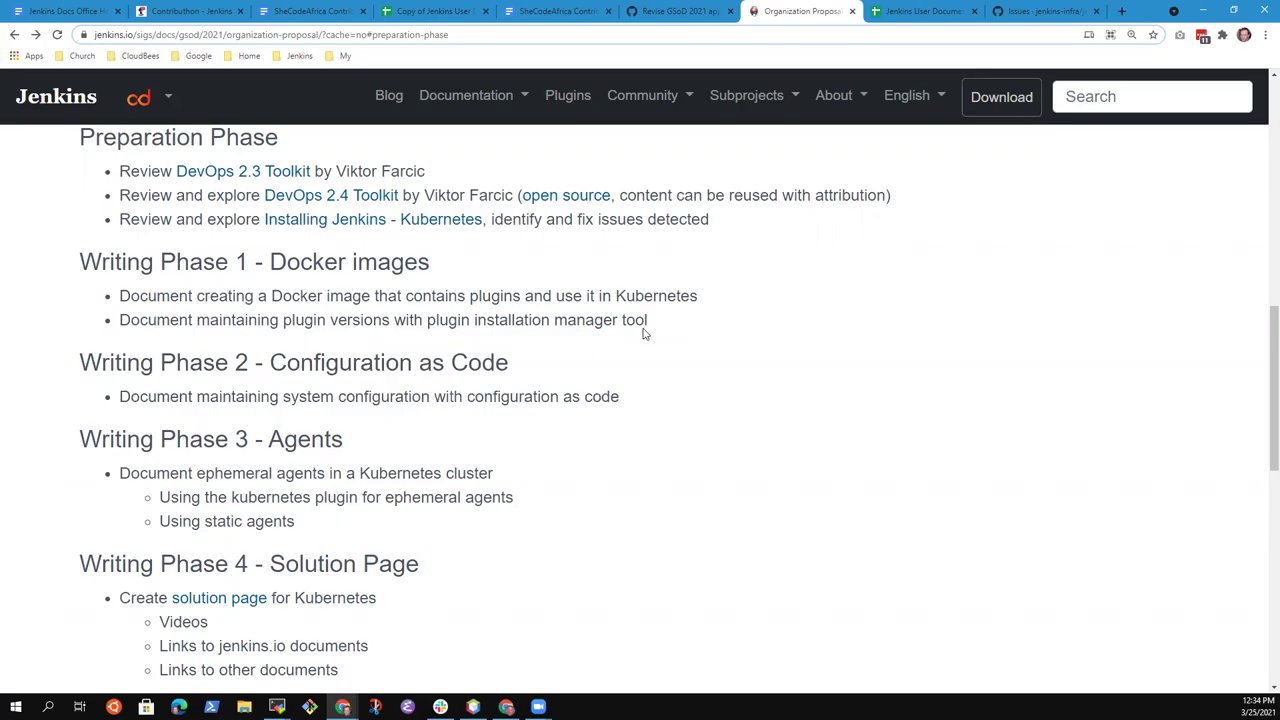
pyautogui.scroll(-3, 623, 300)
pyautogui.scroll(1, 633, 302)
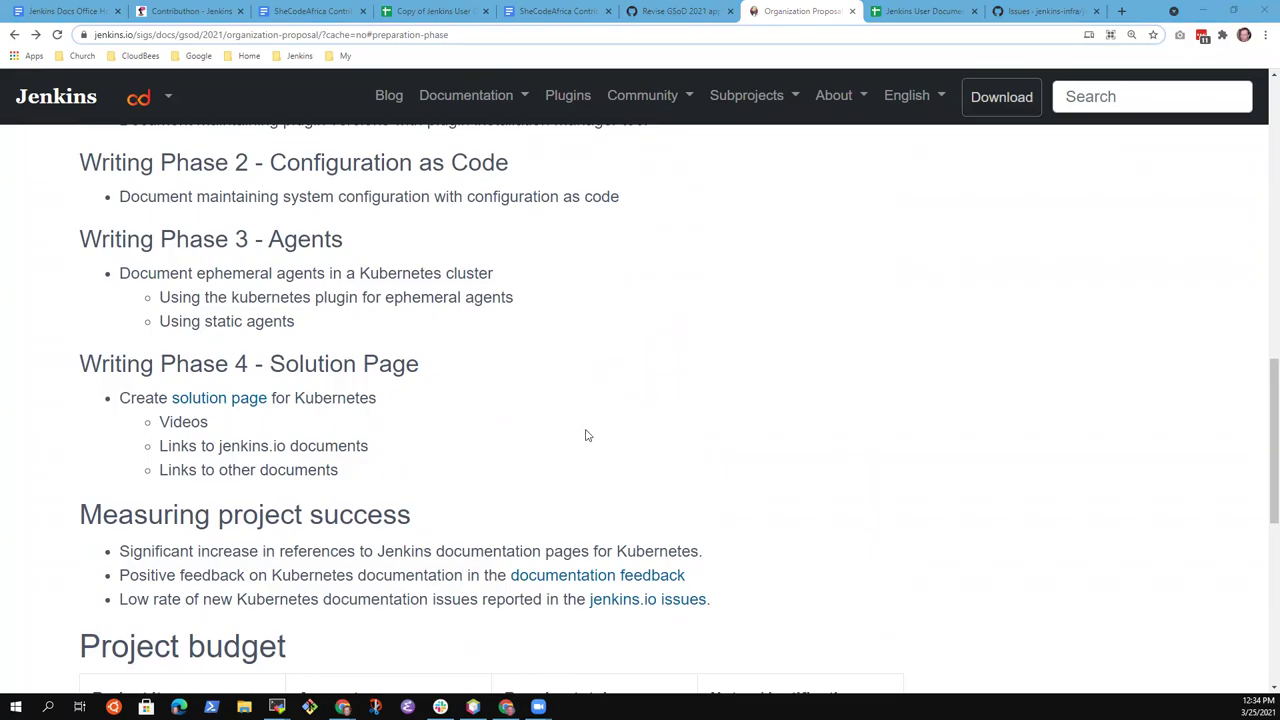
pyautogui.scroll(2, 583, 446)
pyautogui.scroll(-1, 588, 453)
pyautogui.scroll(1, 586, 452)
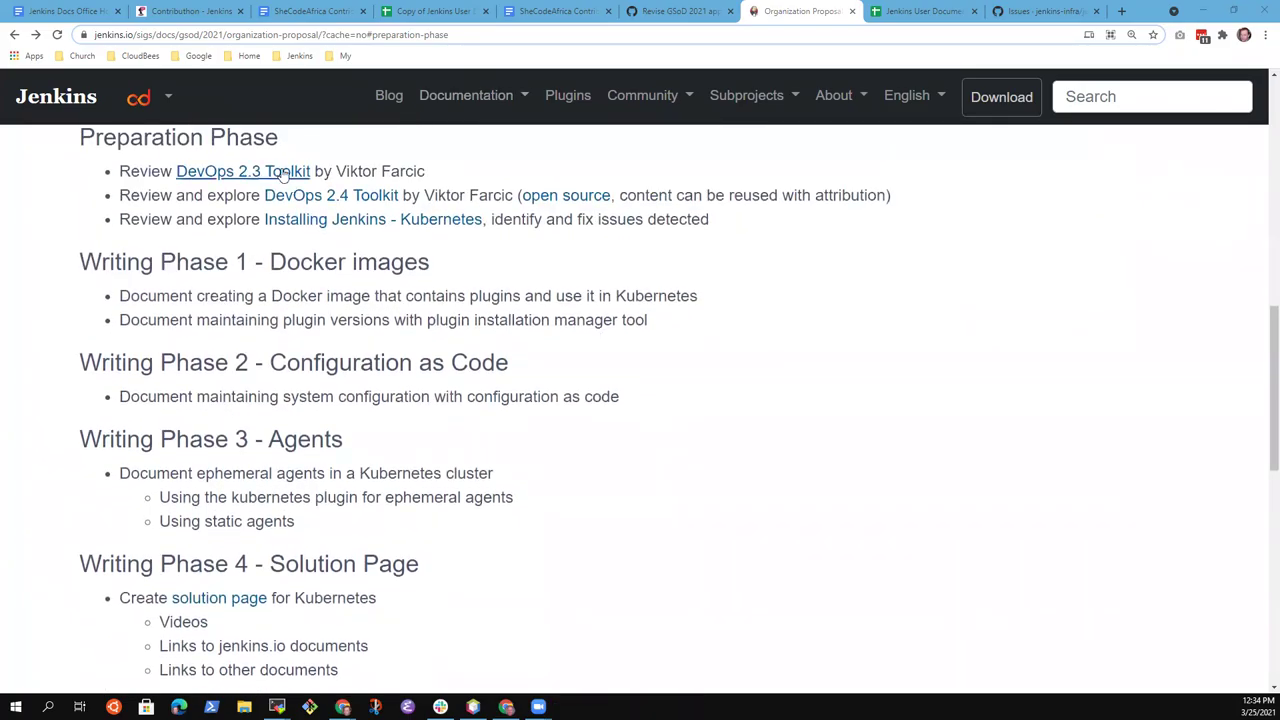
pyautogui.click(298, 138)
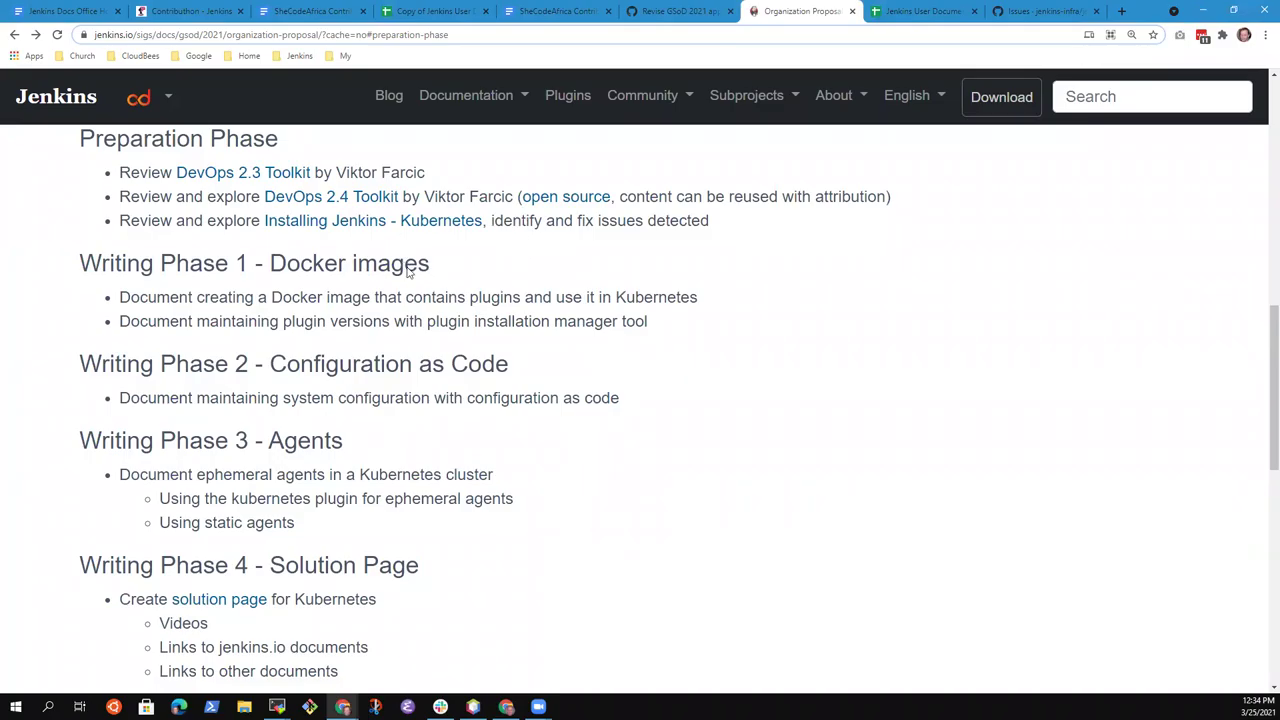
pyautogui.scroll(2, 415, 285)
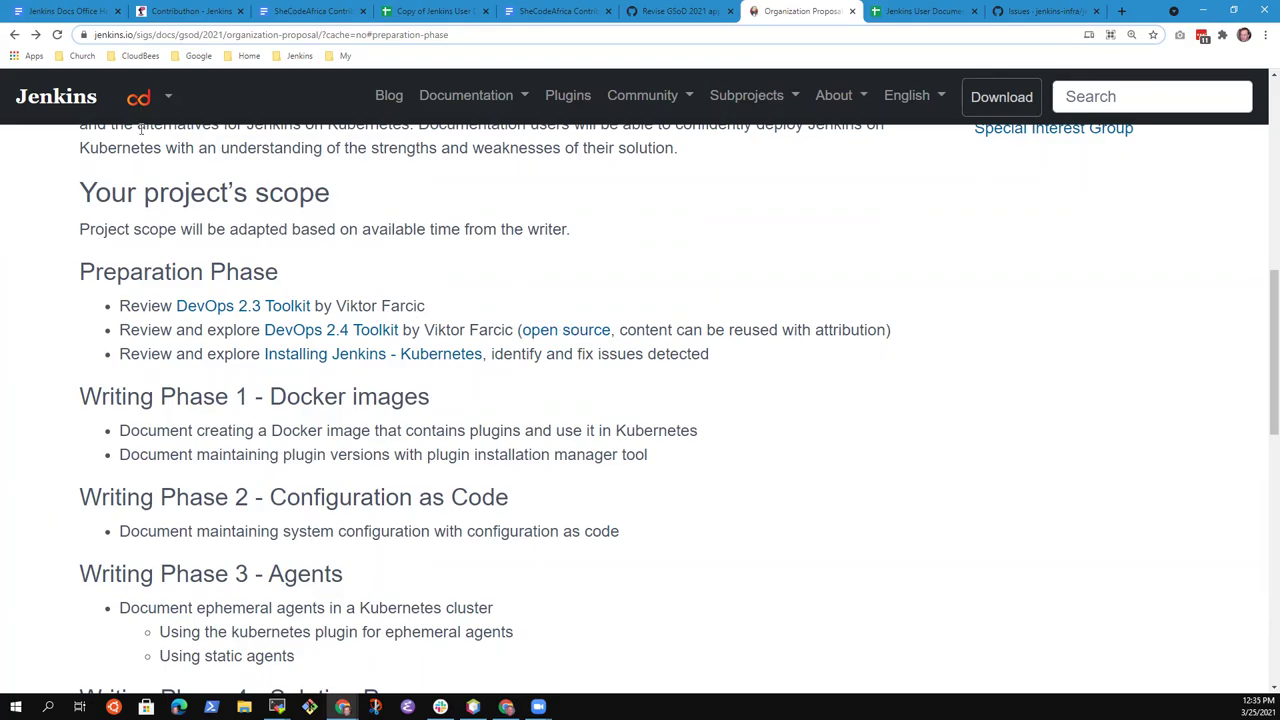
pyautogui.click(69, 12)
# Append ' - Configuration as code' to the Phase 2 bullet and ' - Docker images' to Phase 1
pyautogui.scroll(10, 689, 395)
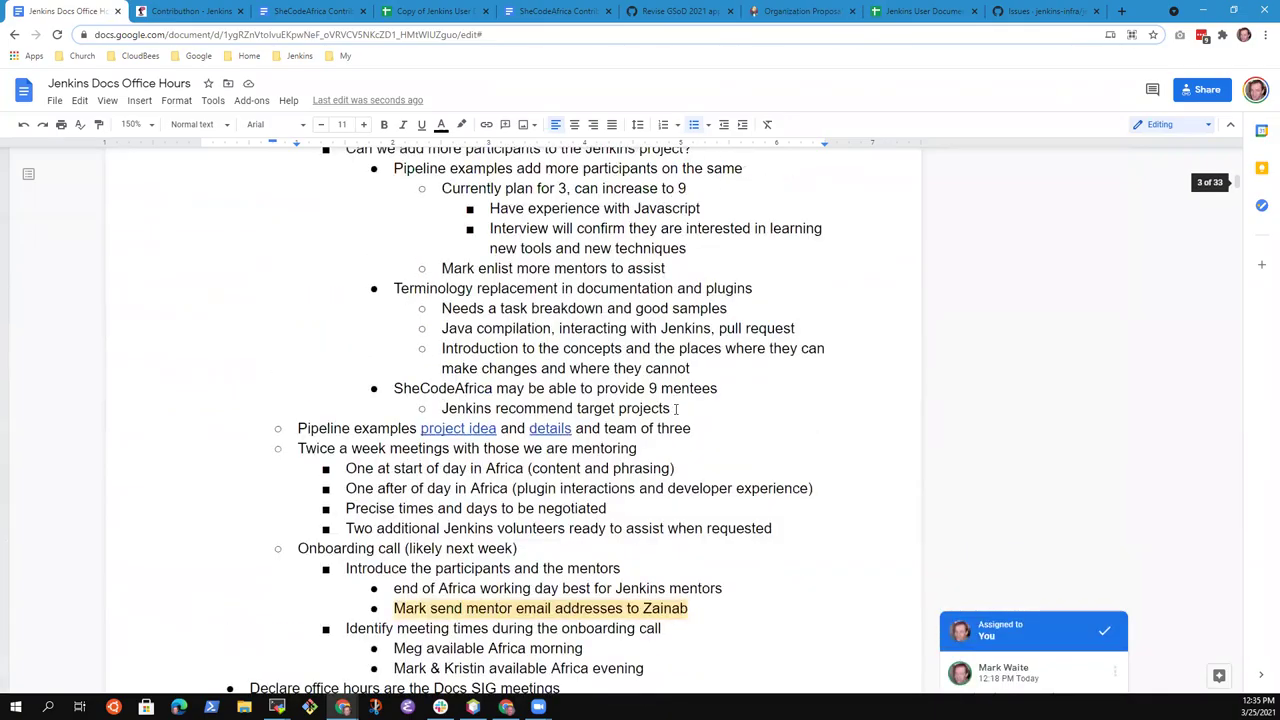
pyautogui.scroll(-2, 676, 416)
pyautogui.scroll(1, 676, 416)
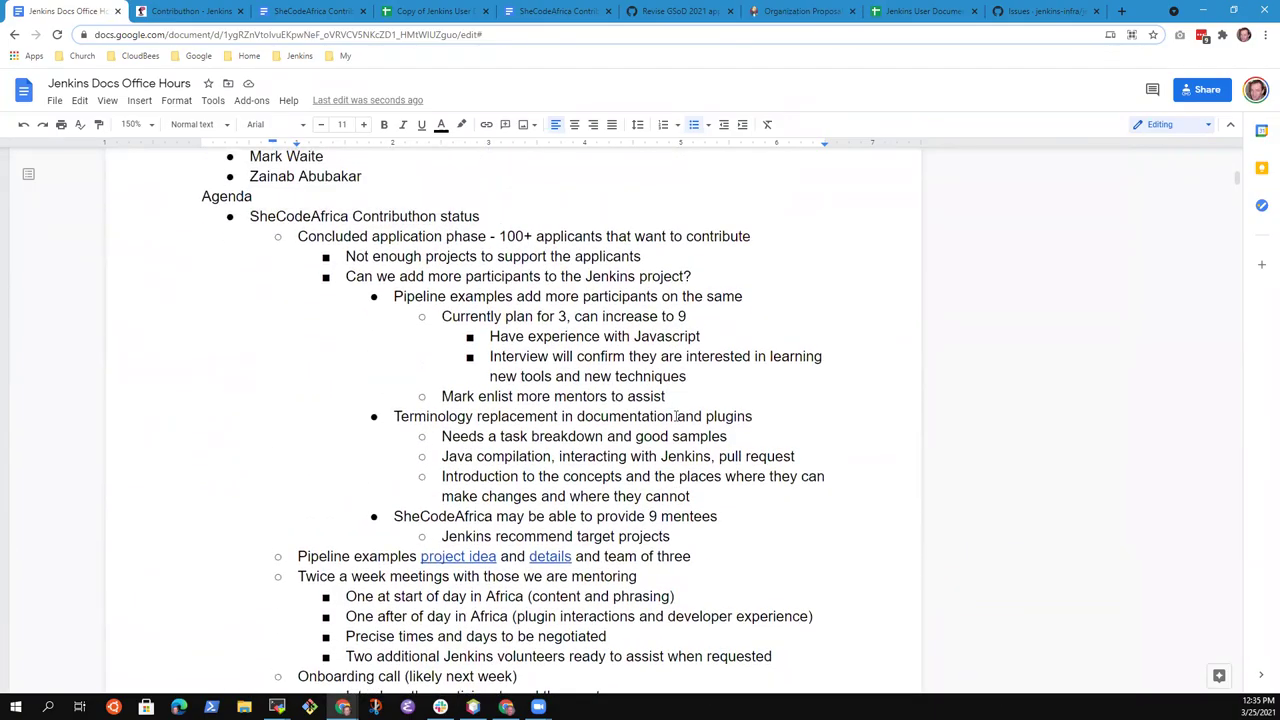
pyautogui.scroll(-1, 676, 416)
pyautogui.scroll(-7, 676, 416)
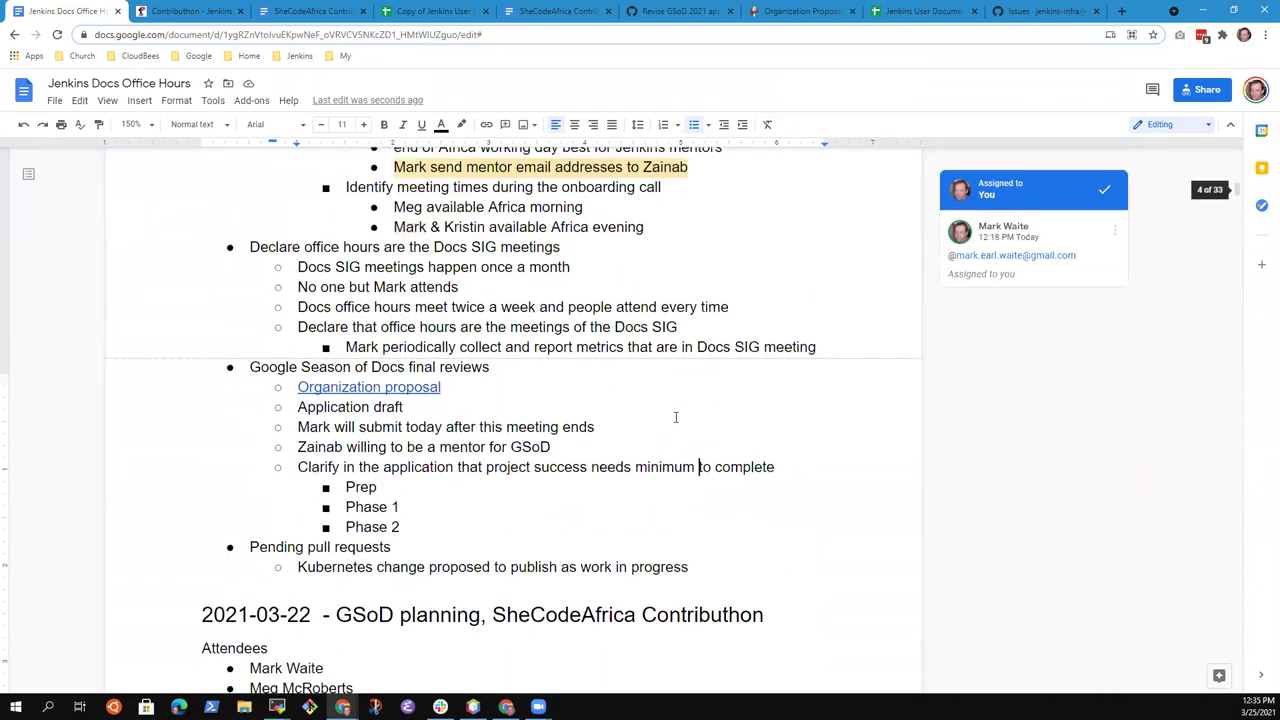
pyautogui.click(420, 363)
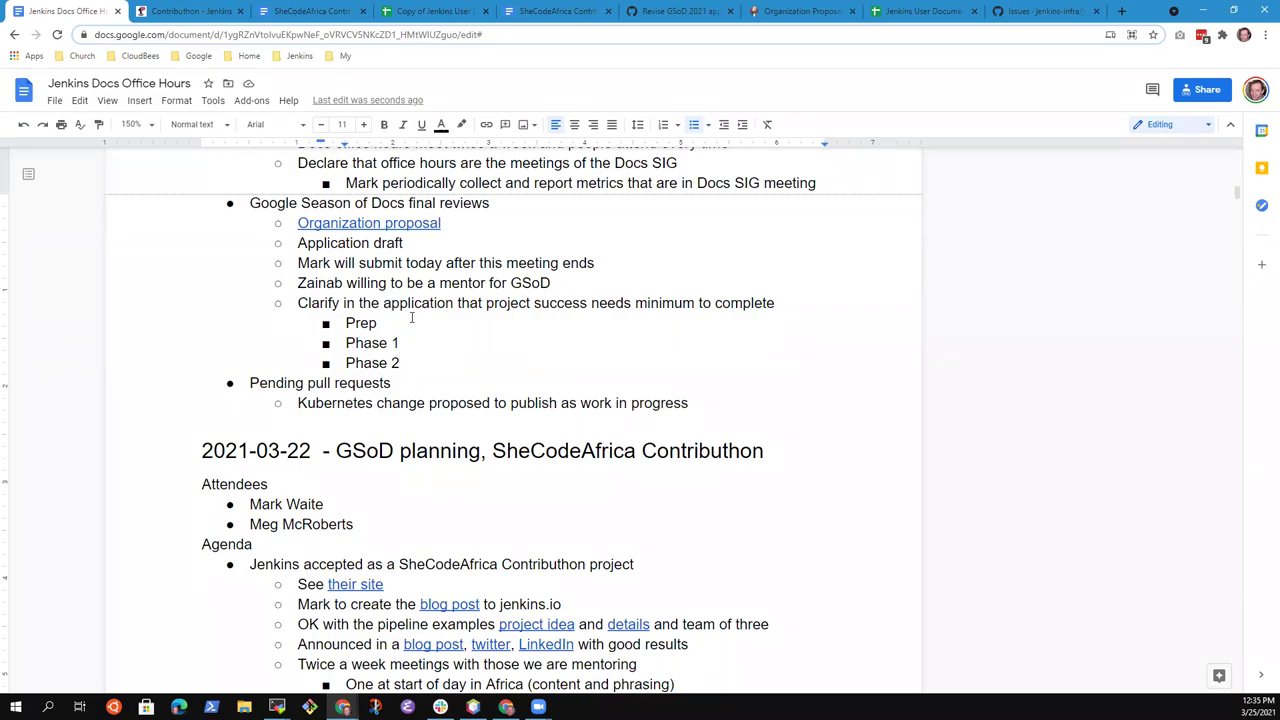
pyautogui.write('- Configuration as code')
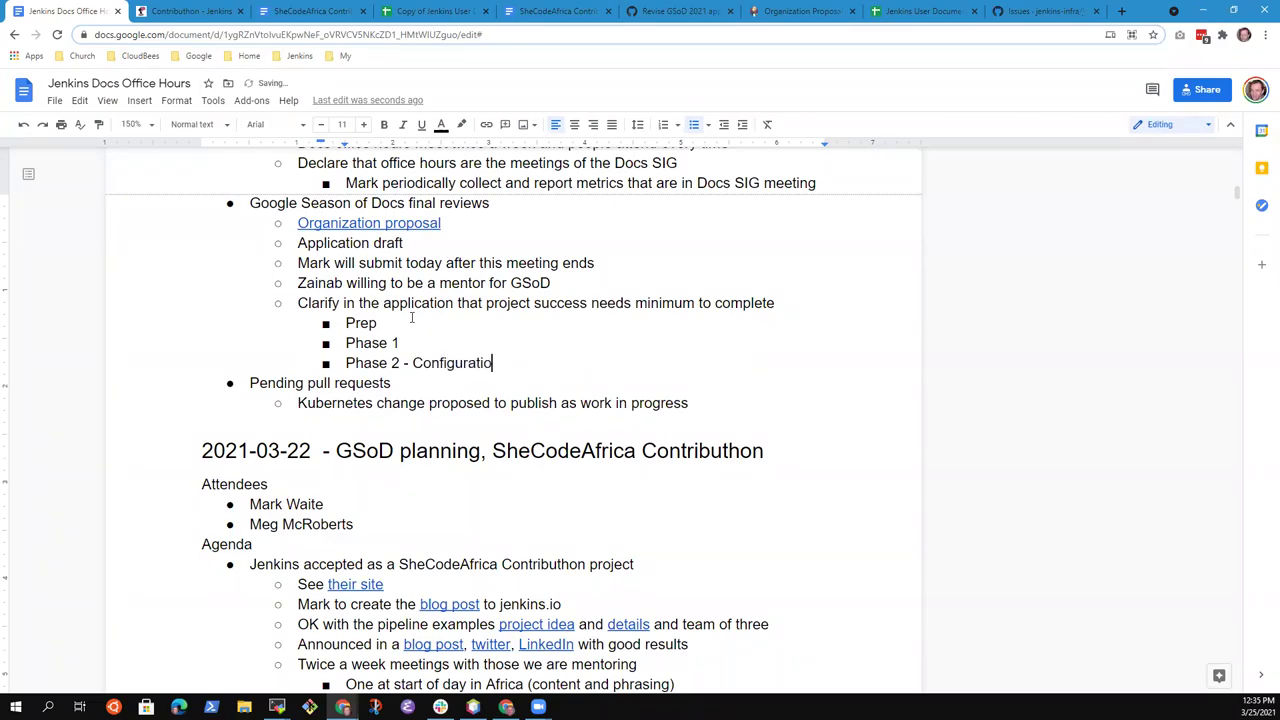
pyautogui.press('Up')
pyautogui.write('Docker images')
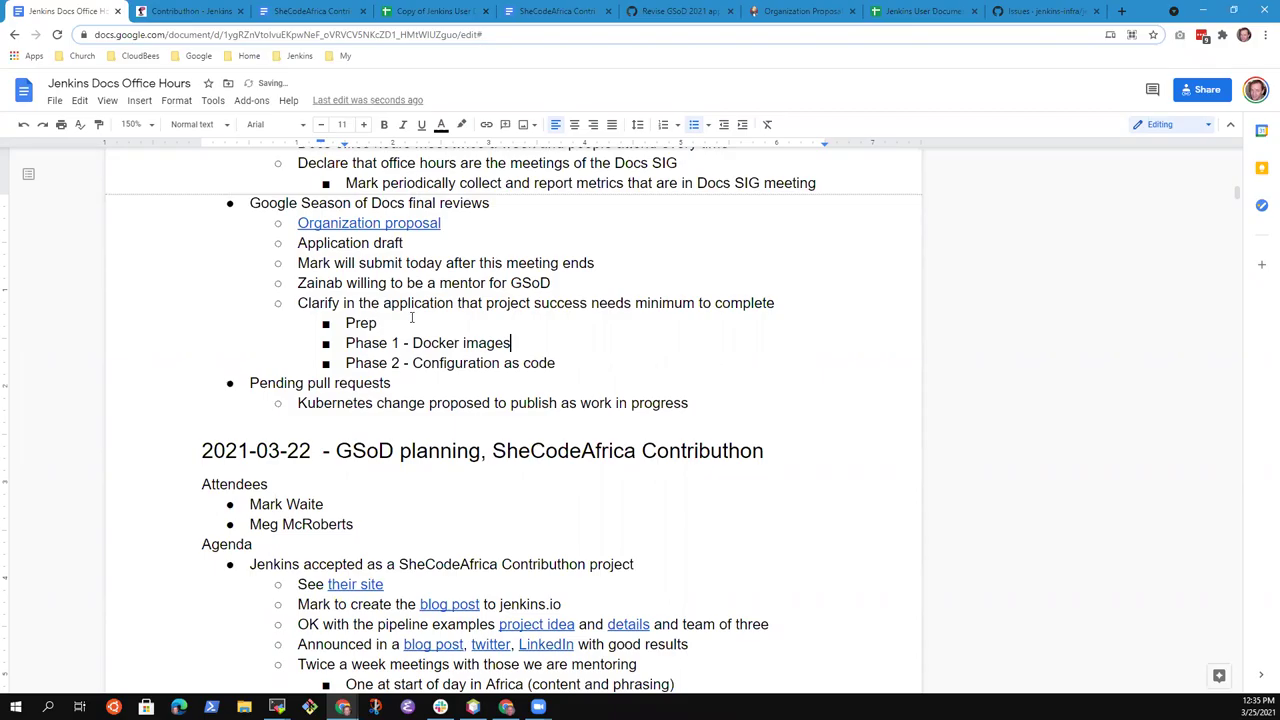
pyautogui.scroll(7, 425, 330)
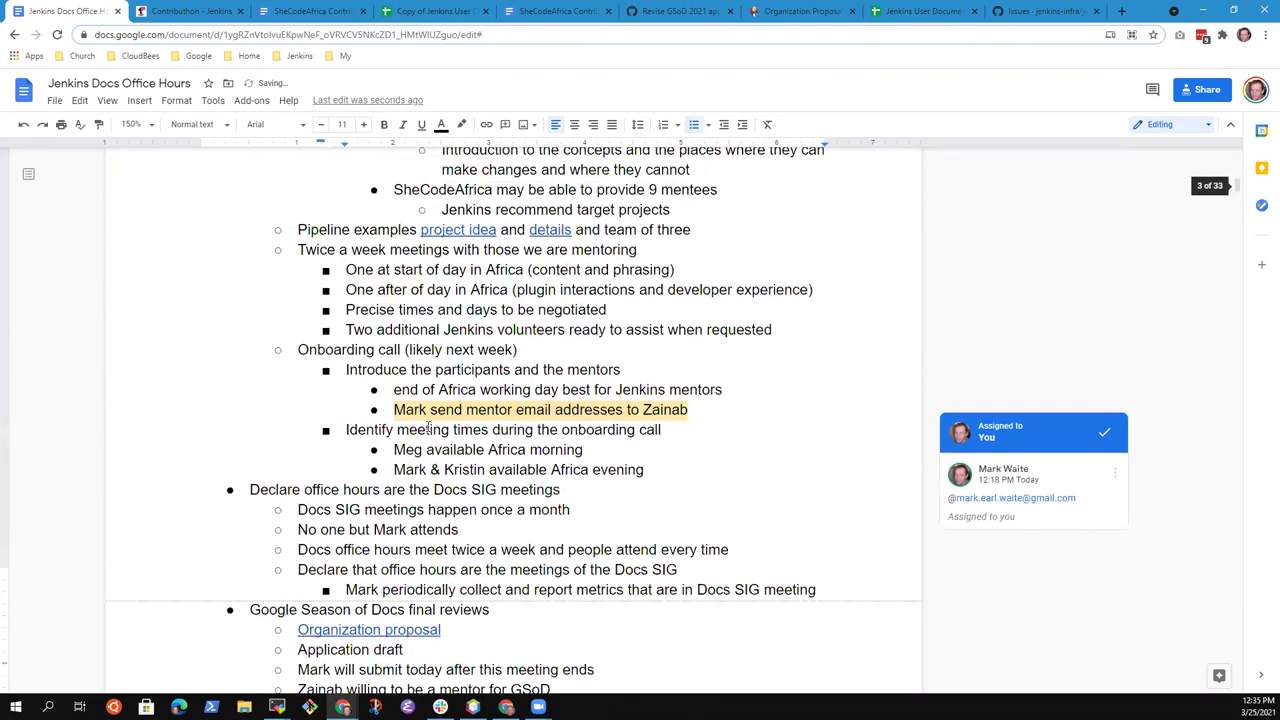
pyautogui.scroll(3, 450, 345)
pyautogui.scroll(-2, 451, 362)
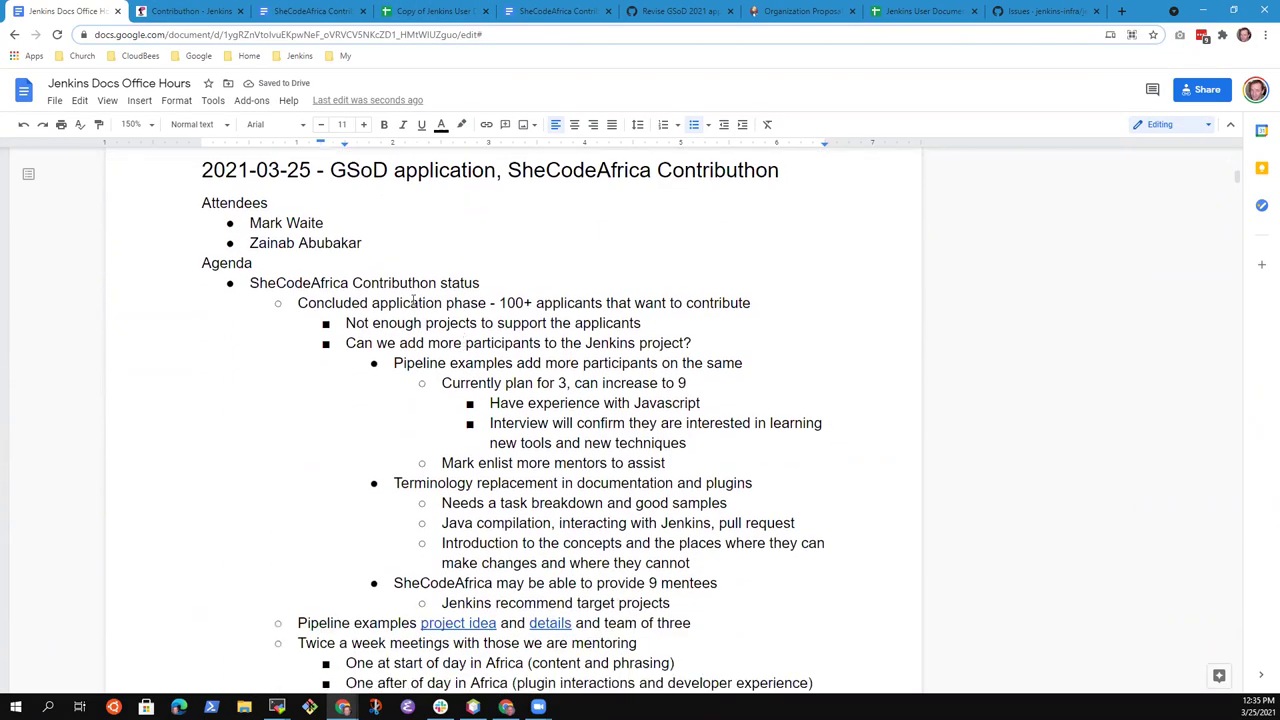
pyautogui.moveTo(250, 286); pyautogui.dragTo(483, 295)
pyautogui.click(502, 294)
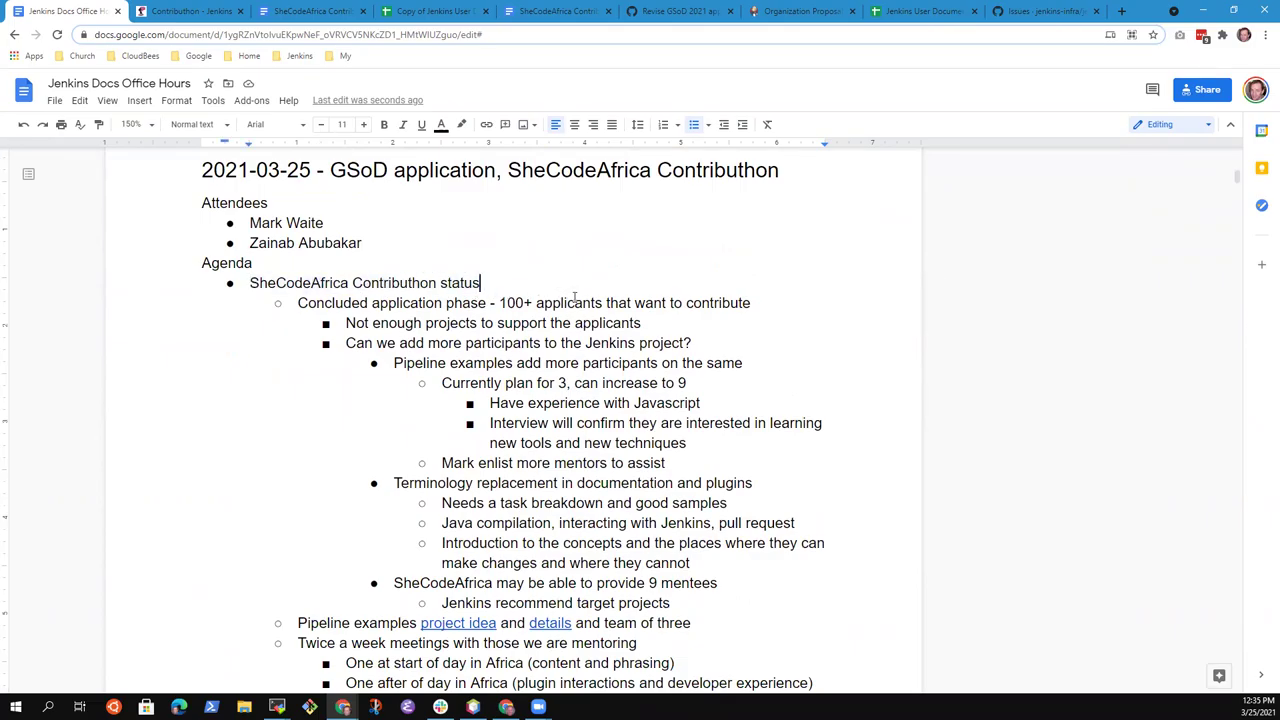
pyautogui.scroll(-1, 572, 293)
pyautogui.click(500, 237)
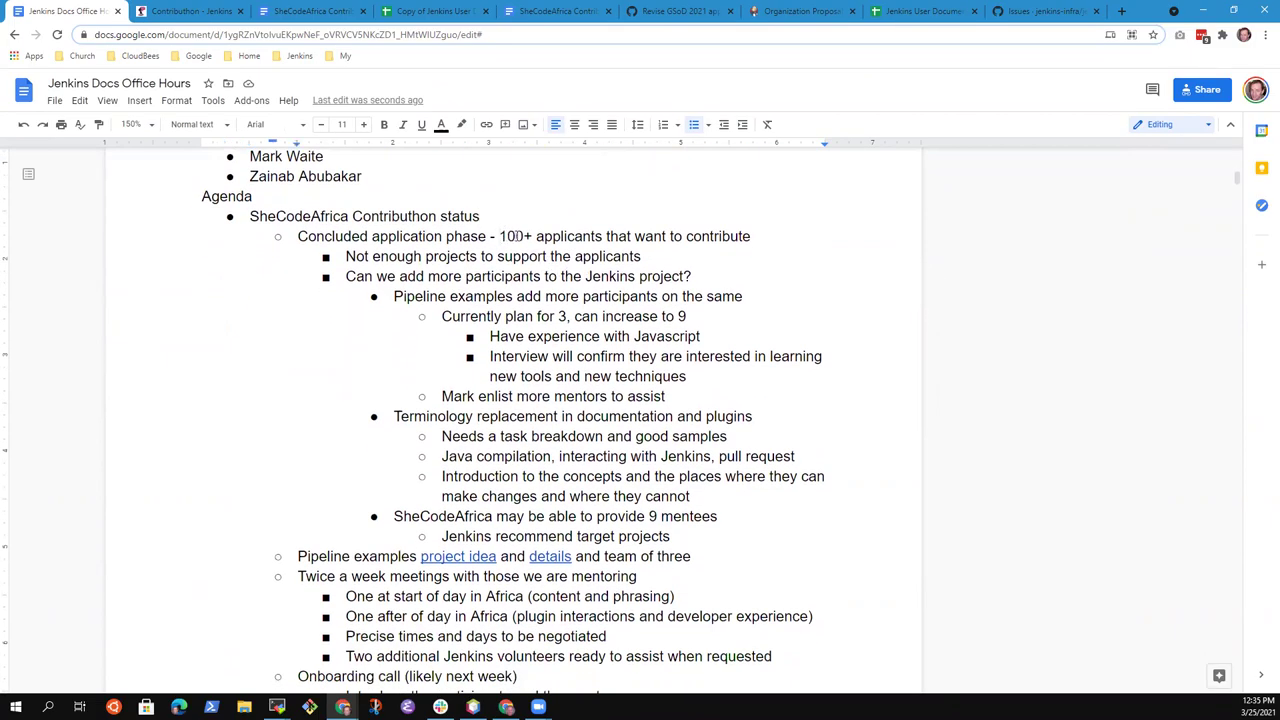
pyautogui.hotkey('shift', 'End')
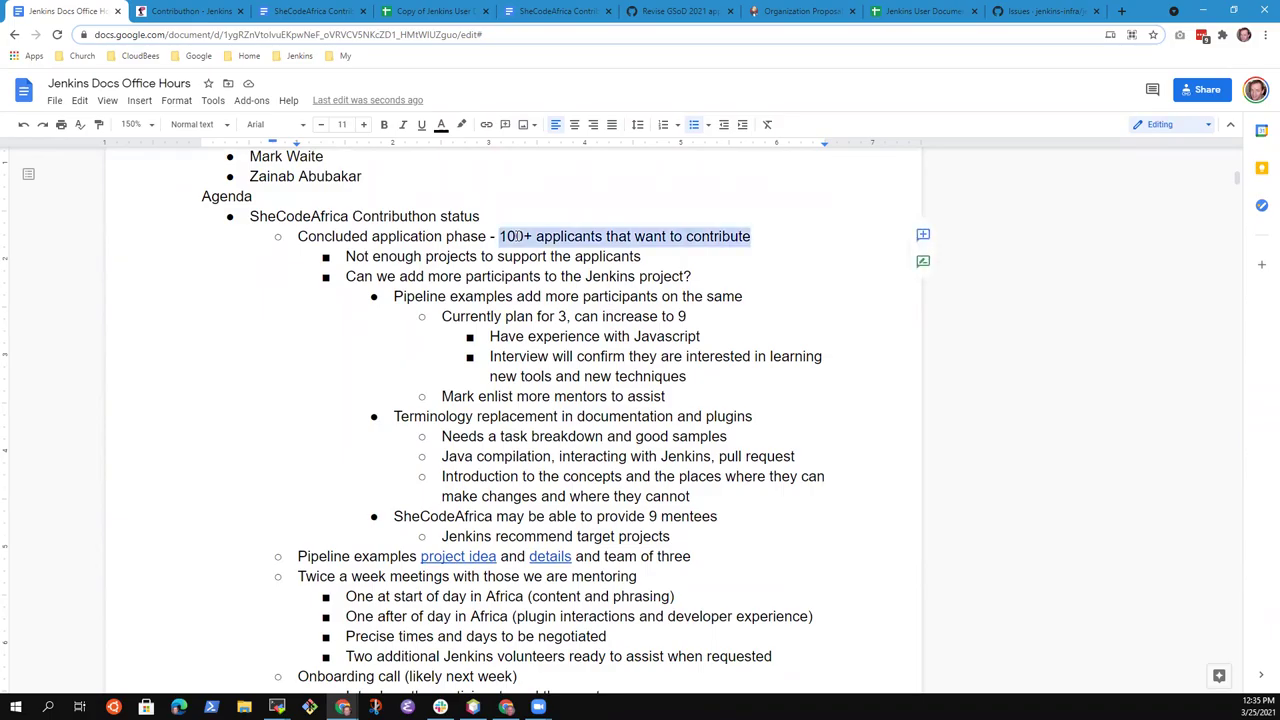
pyautogui.click(516, 236)
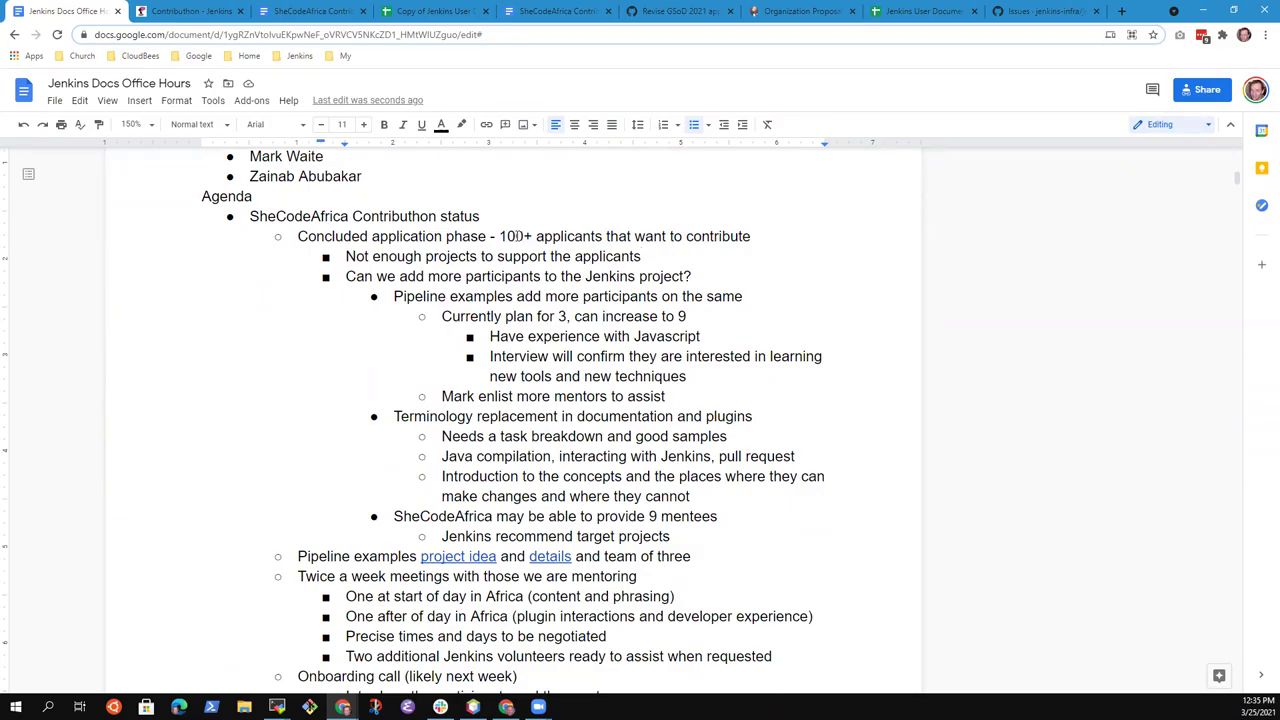
pyautogui.press('Down')
pyautogui.press('End')
pyautogui.press('Down')
pyautogui.press('End')
pyautogui.press('Up')
pyautogui.hotkey('shift', 'End')
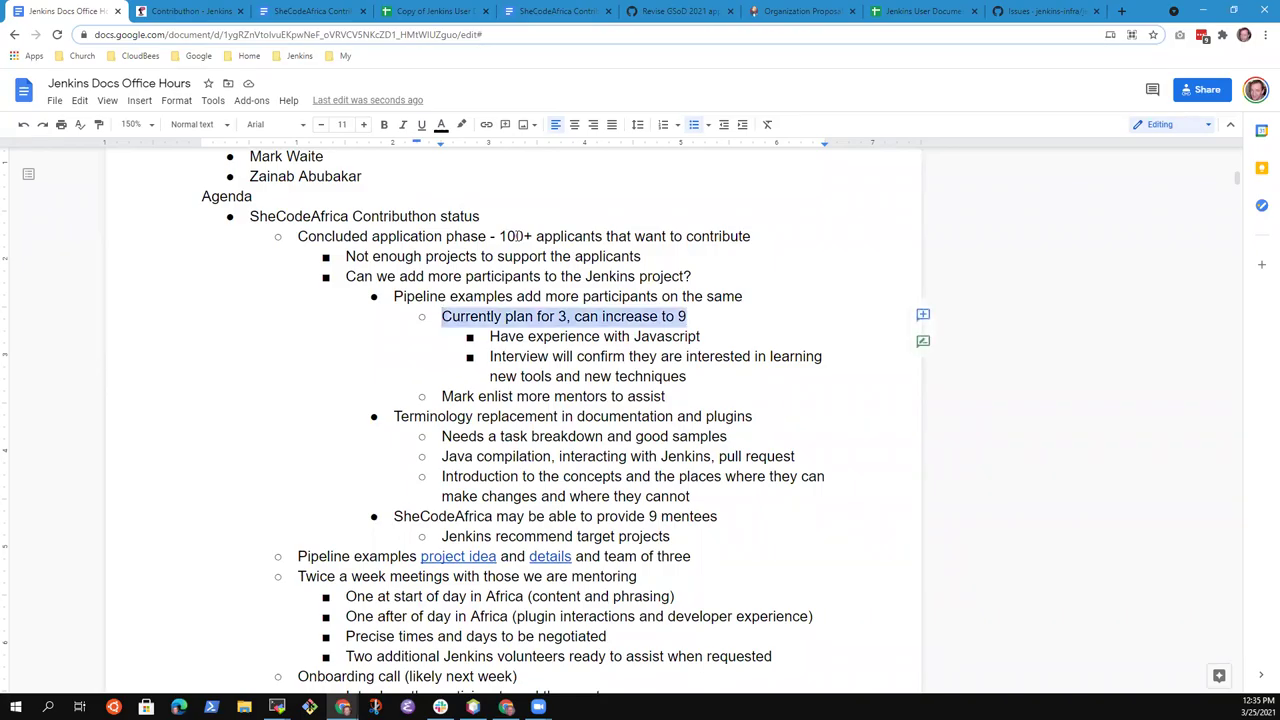
pyautogui.press('Up')
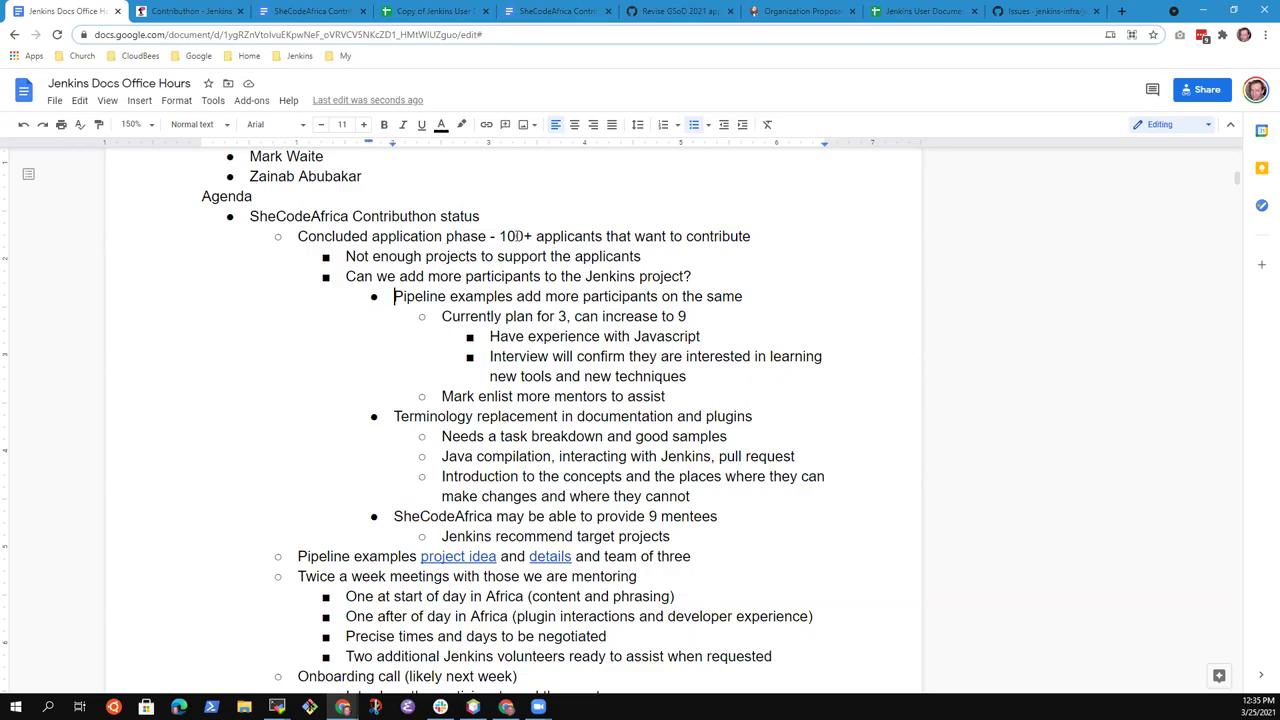
pyautogui.hotkey('shift', 'End')
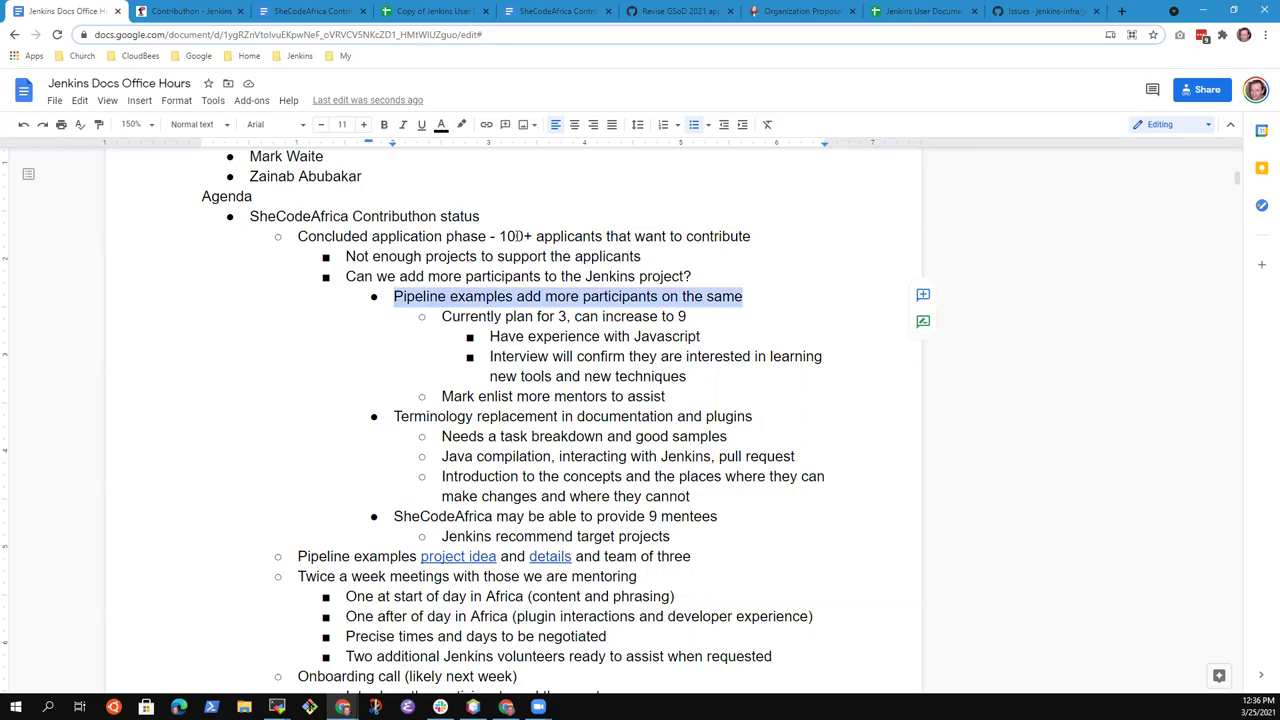
pyautogui.press('Left')
pyautogui.hotkey('shift', 'End')
pyautogui.press('Right')
pyautogui.press('Home')
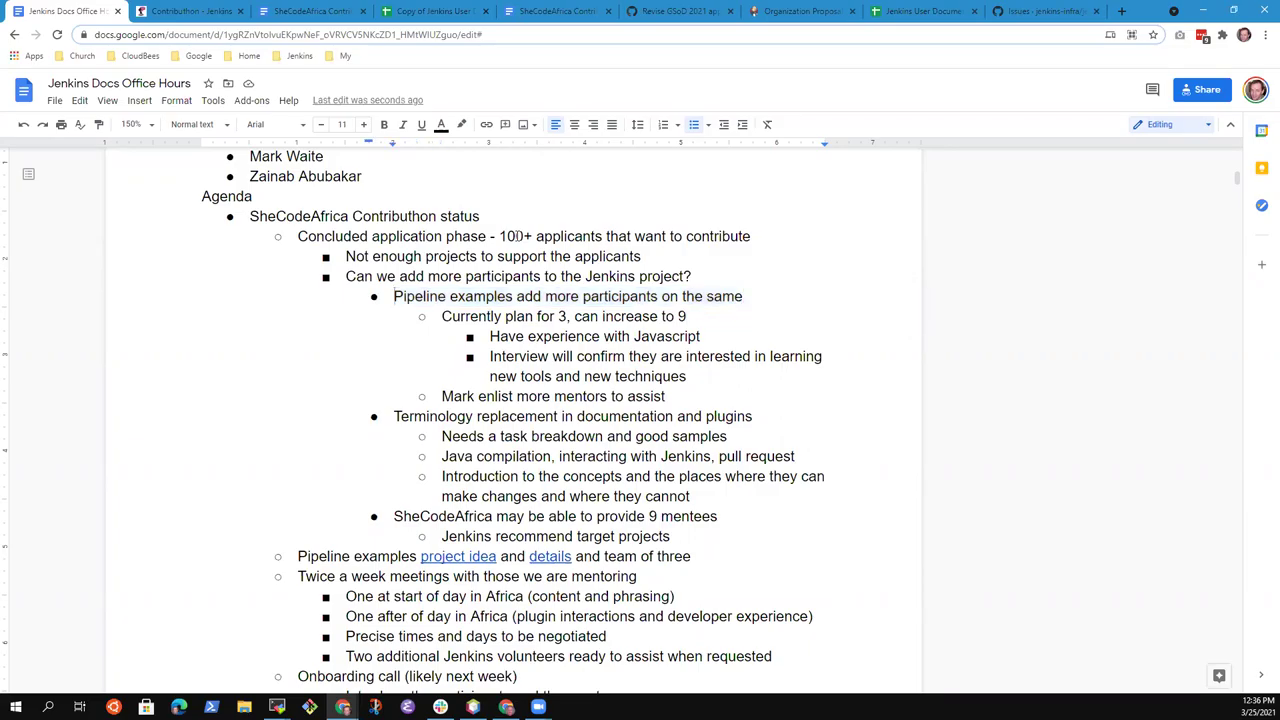
pyautogui.hotkey('shift', 'End')
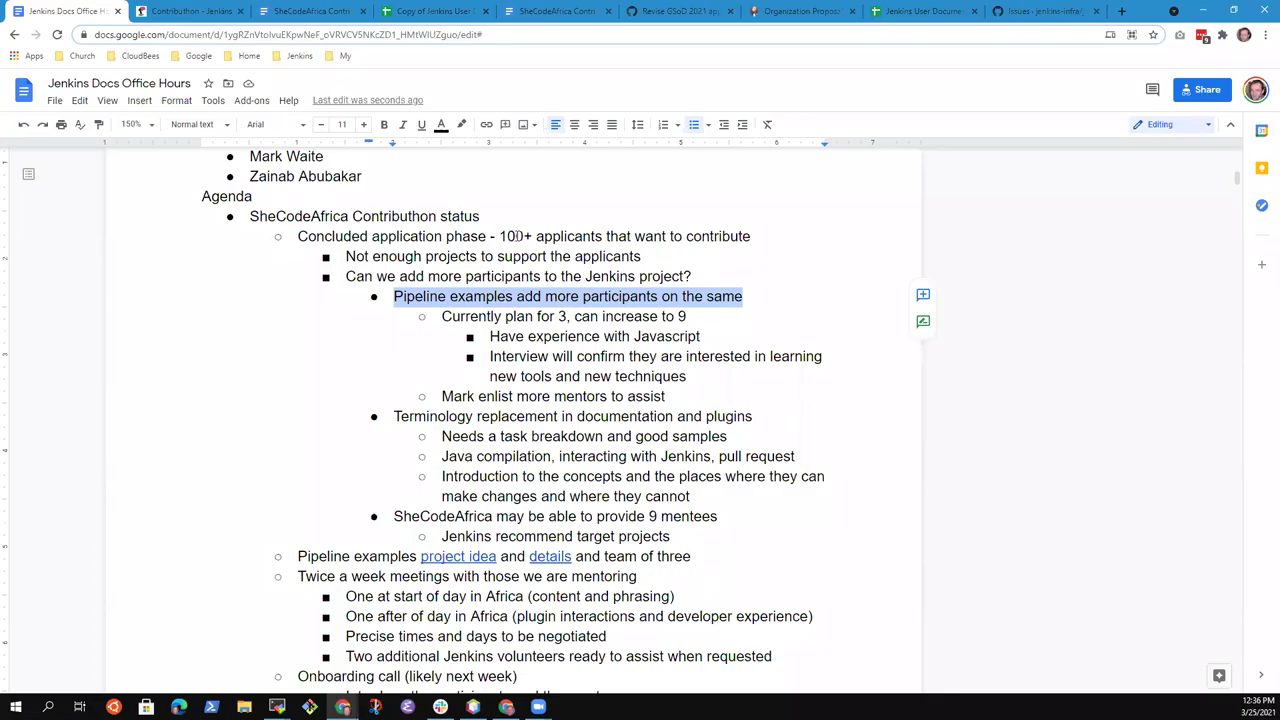
# Add a • bullet after the mentors line: 'Consider the Pipeline cookbook as another location for examples'
pyautogui.press('Down')
pyautogui.press('Down')
pyautogui.press('Down')
pyautogui.press('Down')
pyautogui.press('Down')
pyautogui.press('Down')
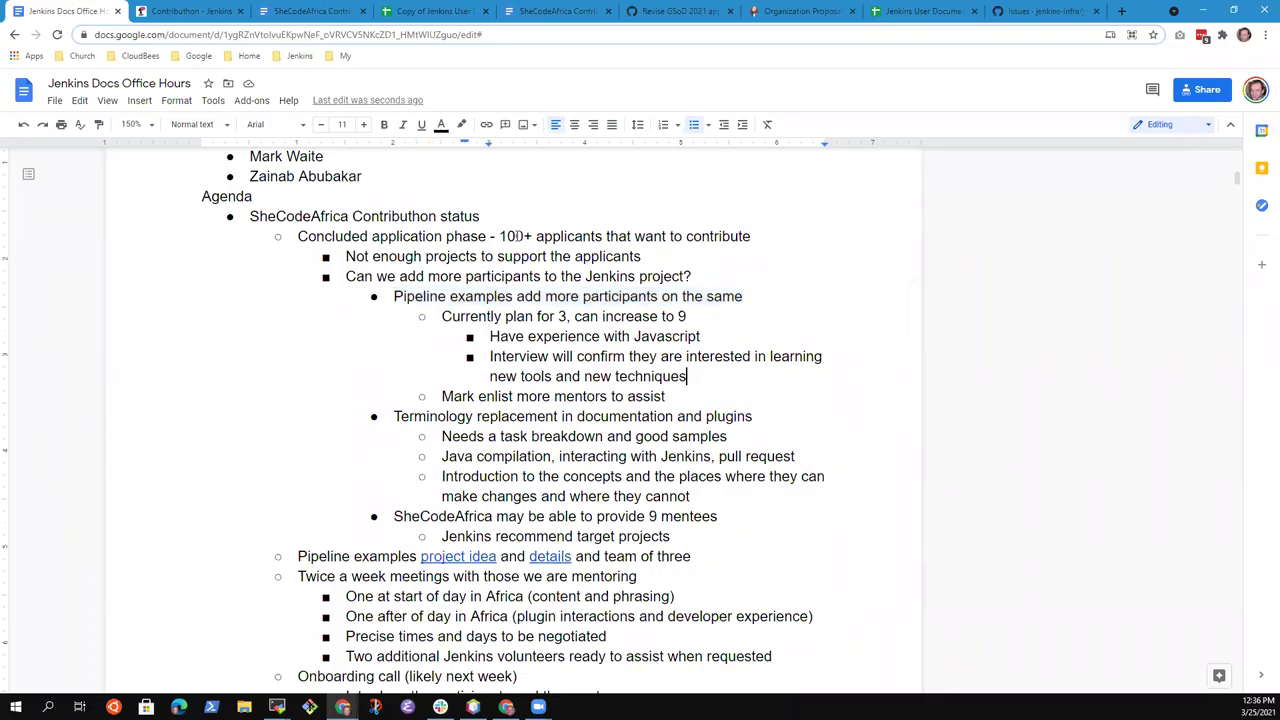
pyautogui.press('Up')
pyautogui.press('Return')
pyautogui.hotkey('shift', 'Tab')
pyautogui.hotkey('shift', 'Tab')
pyautogui.press('Tab')
pyautogui.write('Consider the ')
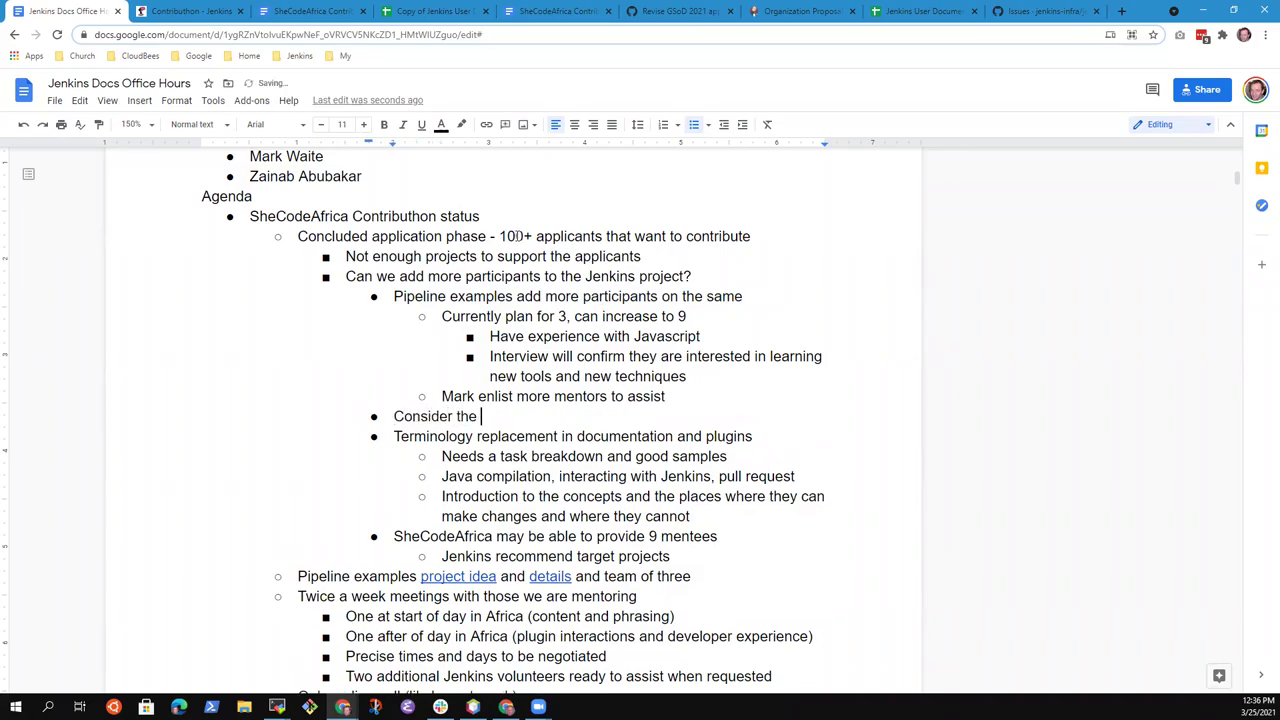
pyautogui.write('Pipeline cookbo')
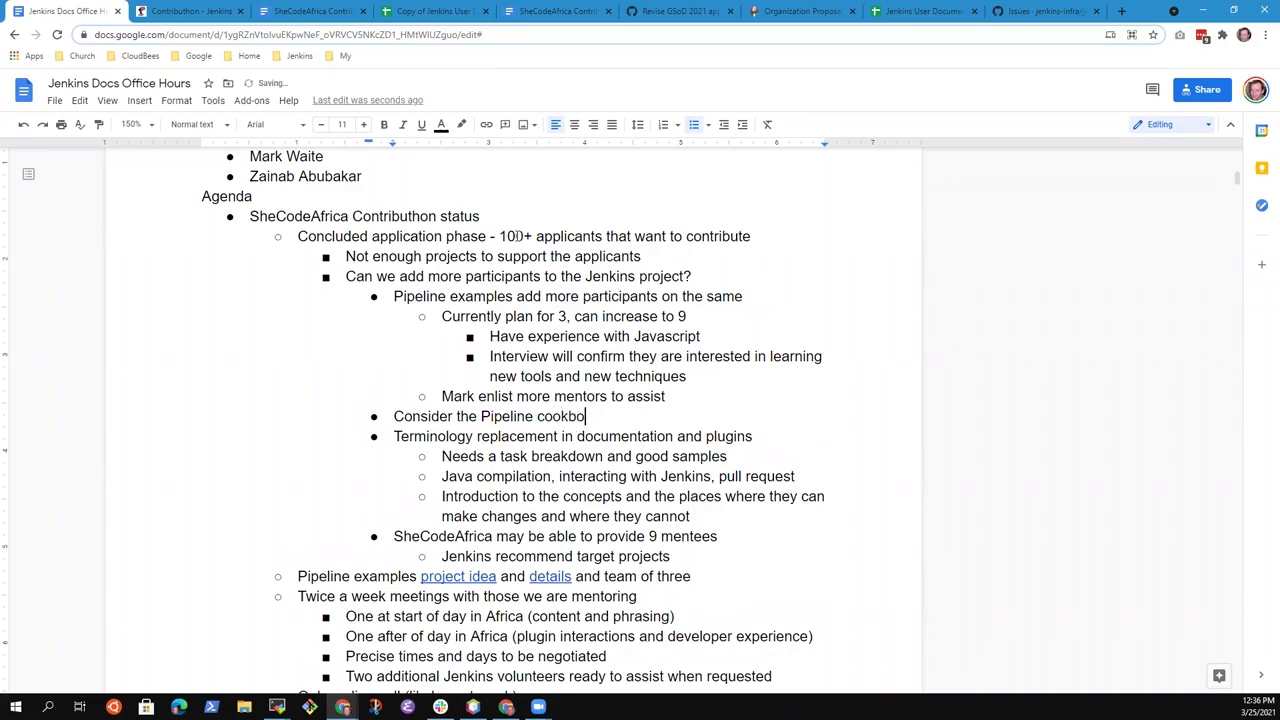
pyautogui.write('ok as another load')
pyautogui.write('tion for ')
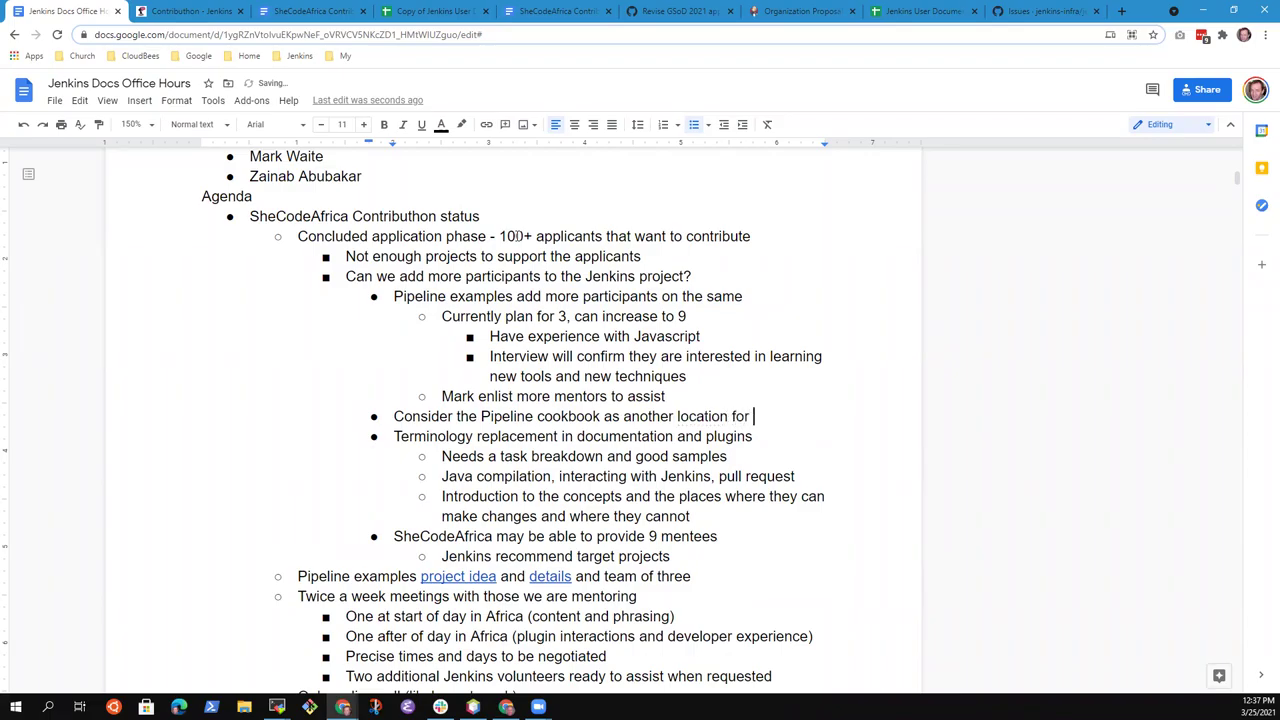
pyautogui.write('examples')
# Add the next bullet 'Also considering pipeline library use'
pyautogui.press('Return')
pyautogui.write('La')
pyautogui.press('BackSpace')
pyautogui.press('BackSpace')
pyautogui.write('Also considering ')
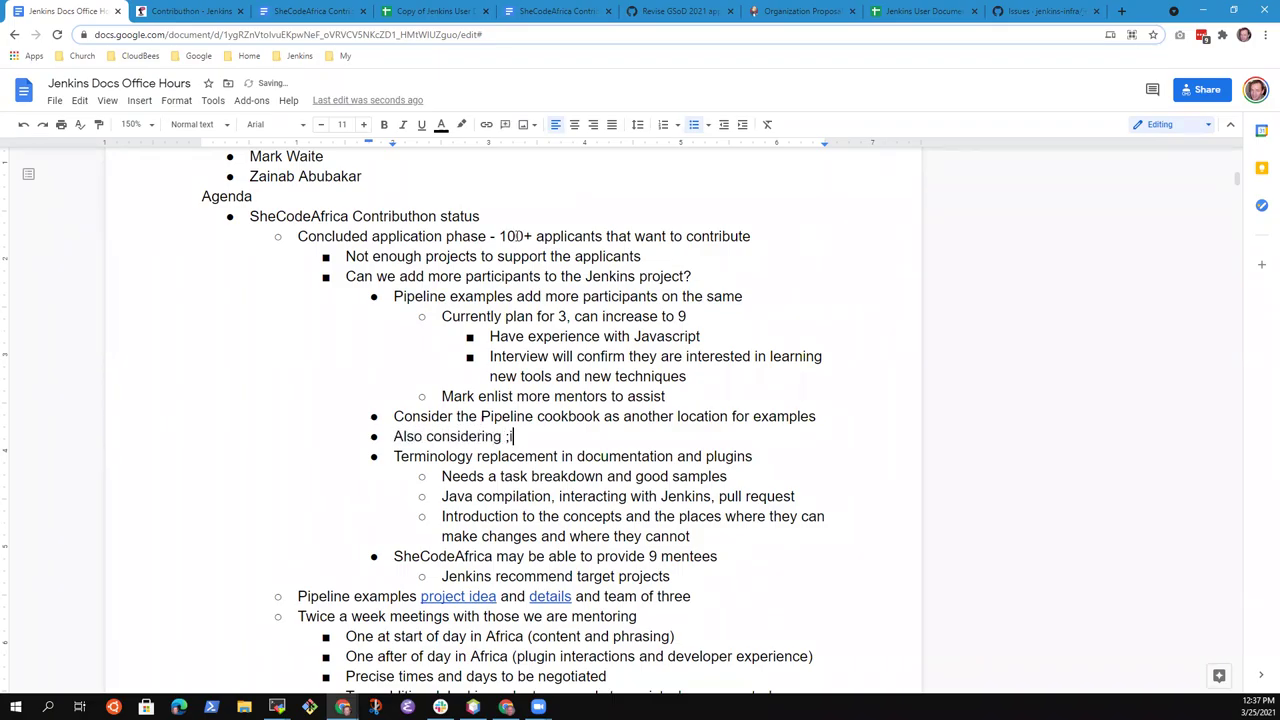
pyautogui.write('pipeline libnrar')
pyautogui.press('BackSpace')
pyautogui.press('BackSpace')
pyautogui.press('BackSpace')
pyautogui.press('BackSpace')
pyautogui.write('rary use')
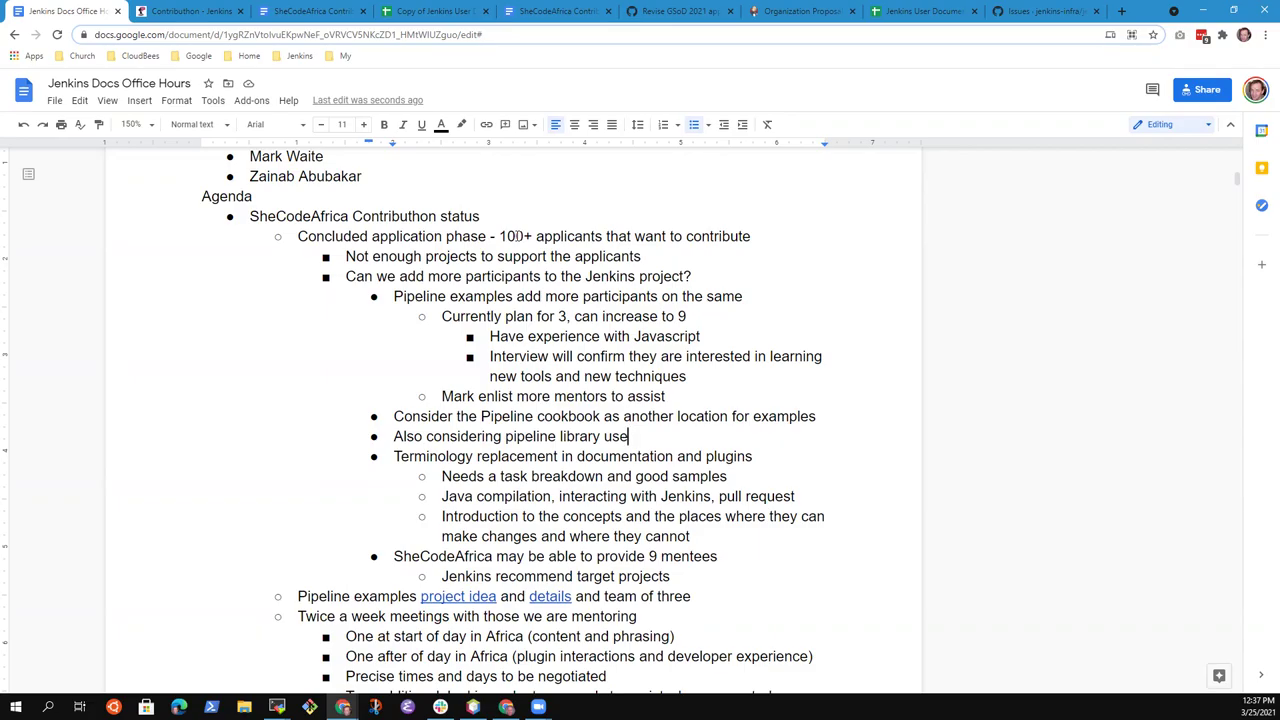
pyautogui.press('Up')
pyautogui.press('Up')
pyautogui.press('Up')
pyautogui.press('Up')
pyautogui.press('Up')
pyautogui.press('Up')
# Highlight the 'Currently plan for 3', Terminology replacement and Pipeline examples lines in turn for review
pyautogui.press('Home')
pyautogui.hotkey('shift', 'End')
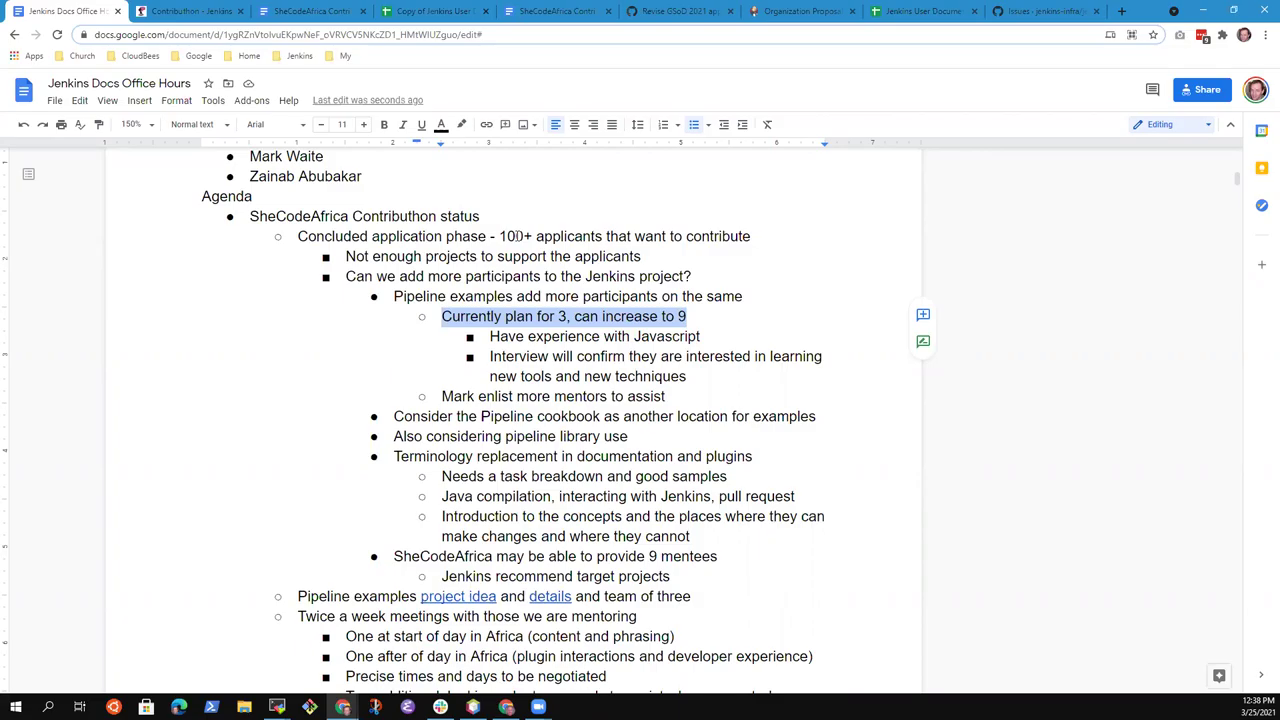
pyautogui.press('Down')
pyautogui.press('Down')
pyautogui.press('Down')
pyautogui.press('Down')
pyautogui.press('Down')
pyautogui.press('Down')
pyautogui.press('Down')
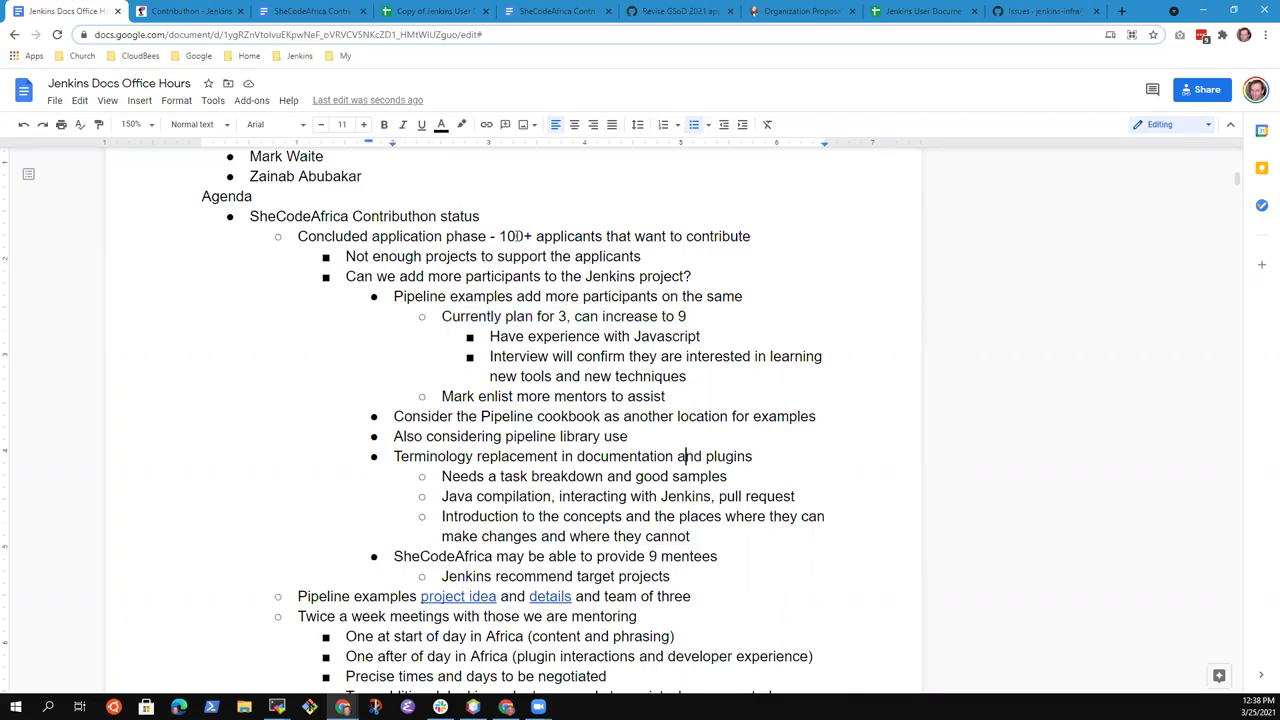
pyautogui.press('Home')
pyautogui.hotkey('shift', 'End')
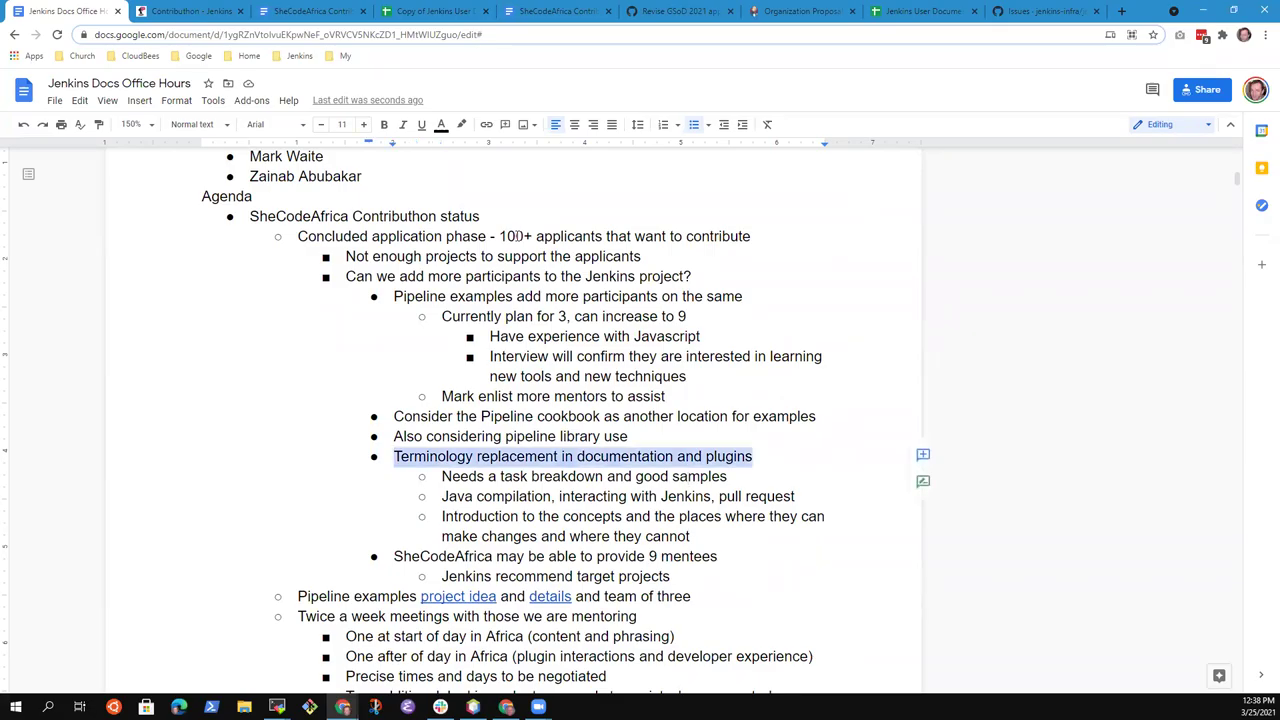
pyautogui.press('Left')
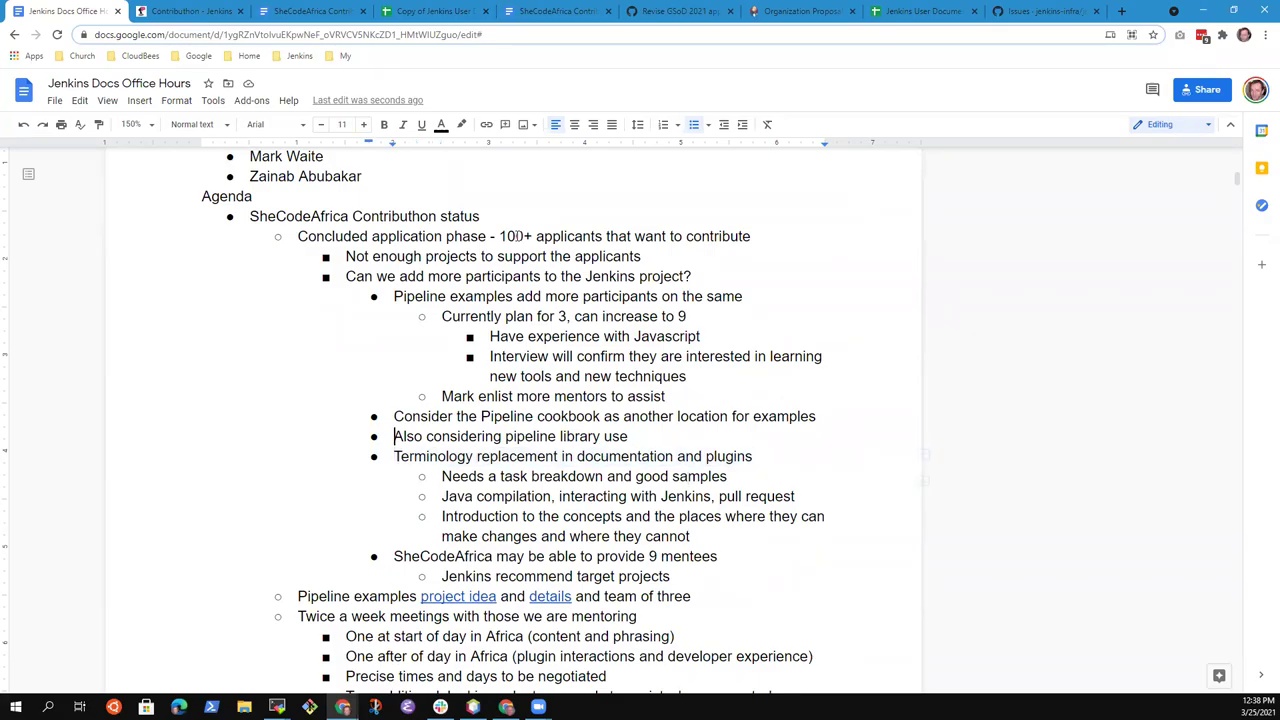
pyautogui.hotkey('shift', 'End')
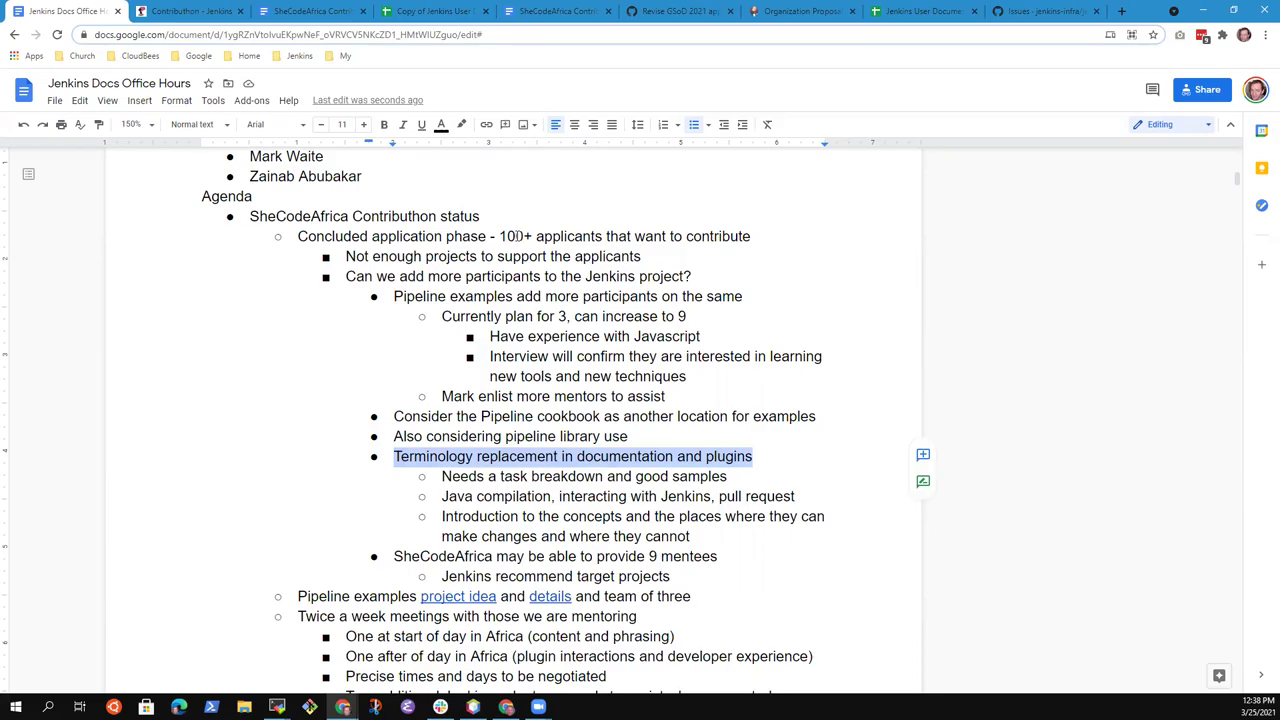
pyautogui.press('Left')
pyautogui.press('Up')
pyautogui.press('Up')
pyautogui.press('Up')
pyautogui.press('Up')
pyautogui.press('Up')
pyautogui.press('Up')
pyautogui.press('Up')
pyautogui.press('Up')
pyautogui.press('Up')
pyautogui.press('Down')
pyautogui.hotkey('shift', 'End')
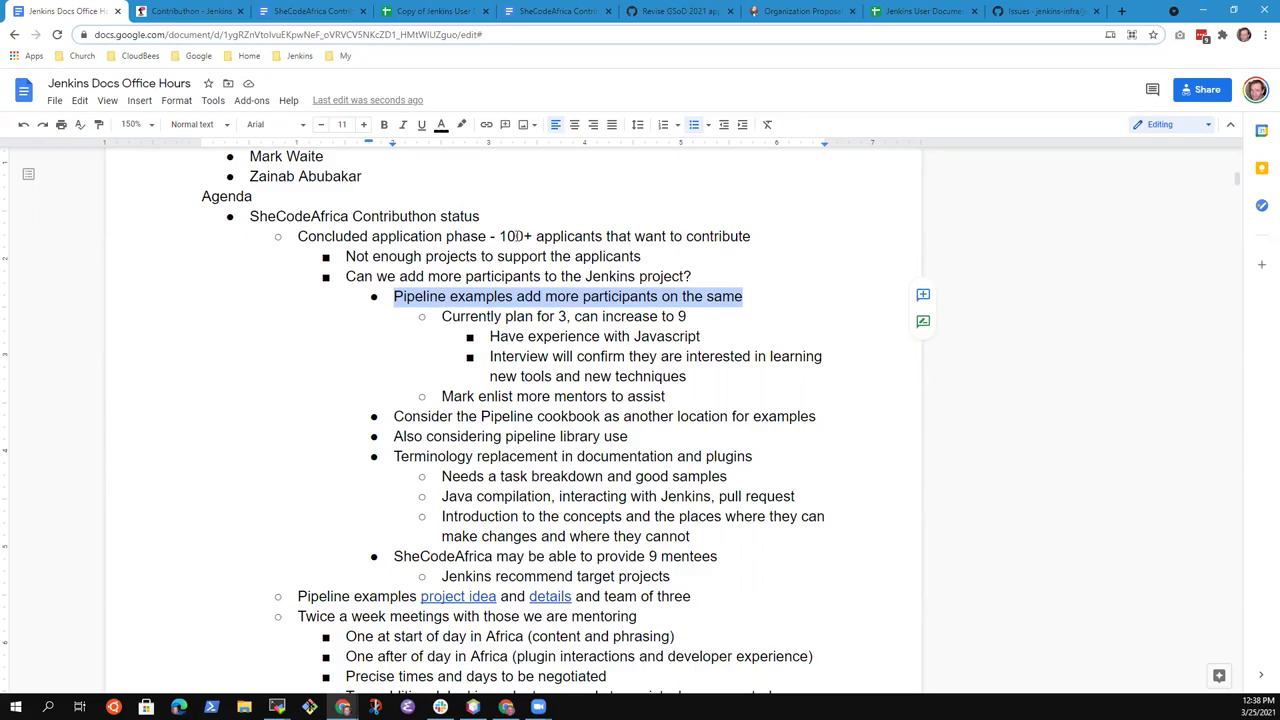
# Re-highlight the Terminology replacement, Pipeline examples and 'Currently plan for 3' lines, ending at the mentors line
pyautogui.press('Down')
pyautogui.press('Down')
pyautogui.press('Down')
pyautogui.press('Down')
pyautogui.press('Home')
pyautogui.hotkey('shift', 'End')
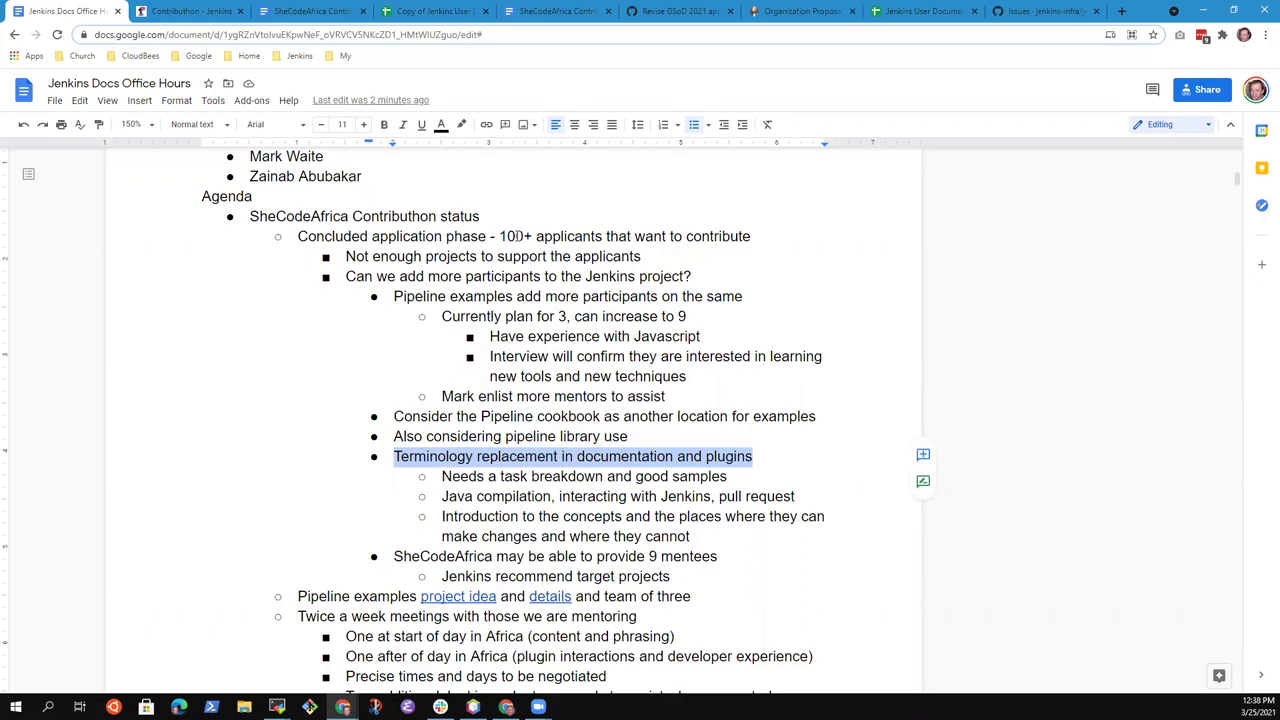
pyautogui.press('Left')
pyautogui.press('Up')
pyautogui.press('Up')
pyautogui.press('Up')
pyautogui.press('Up')
pyautogui.press('Up')
pyautogui.press('Up')
pyautogui.press('Up')
pyautogui.press('Up')
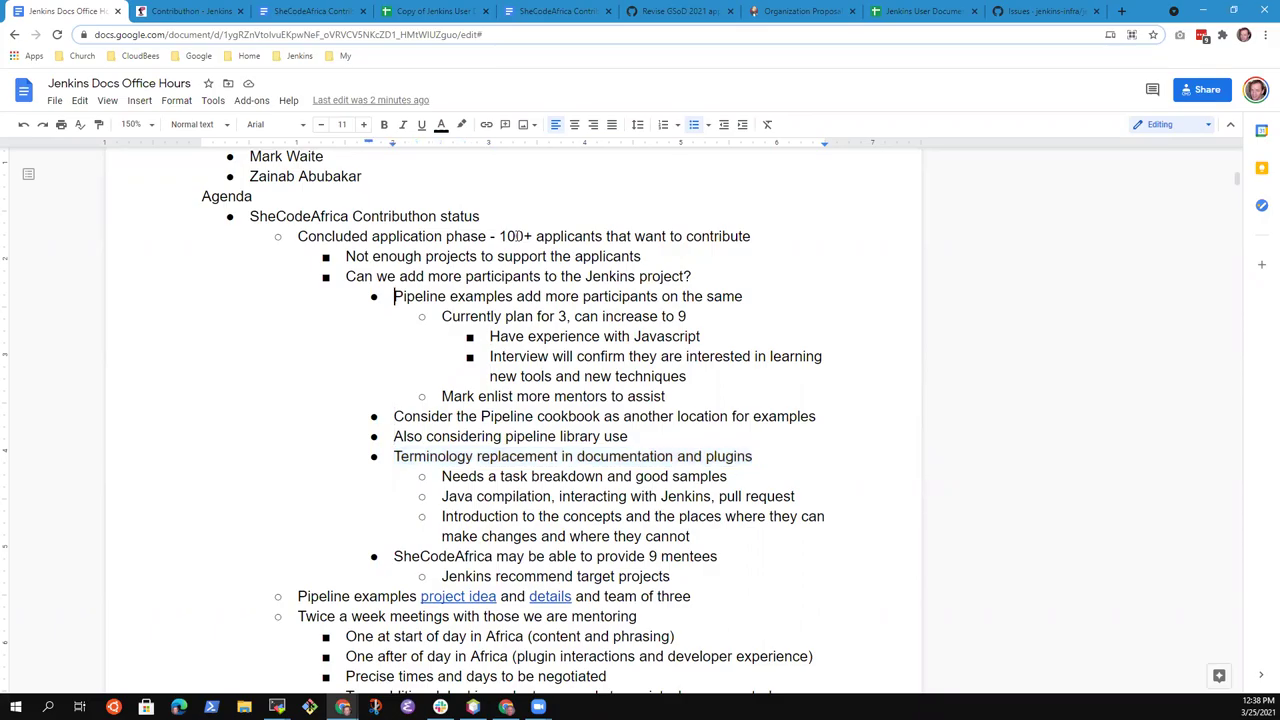
pyautogui.hotkey('shift', 'End')
pyautogui.press('Down')
pyautogui.hotkey('shift', 'End')
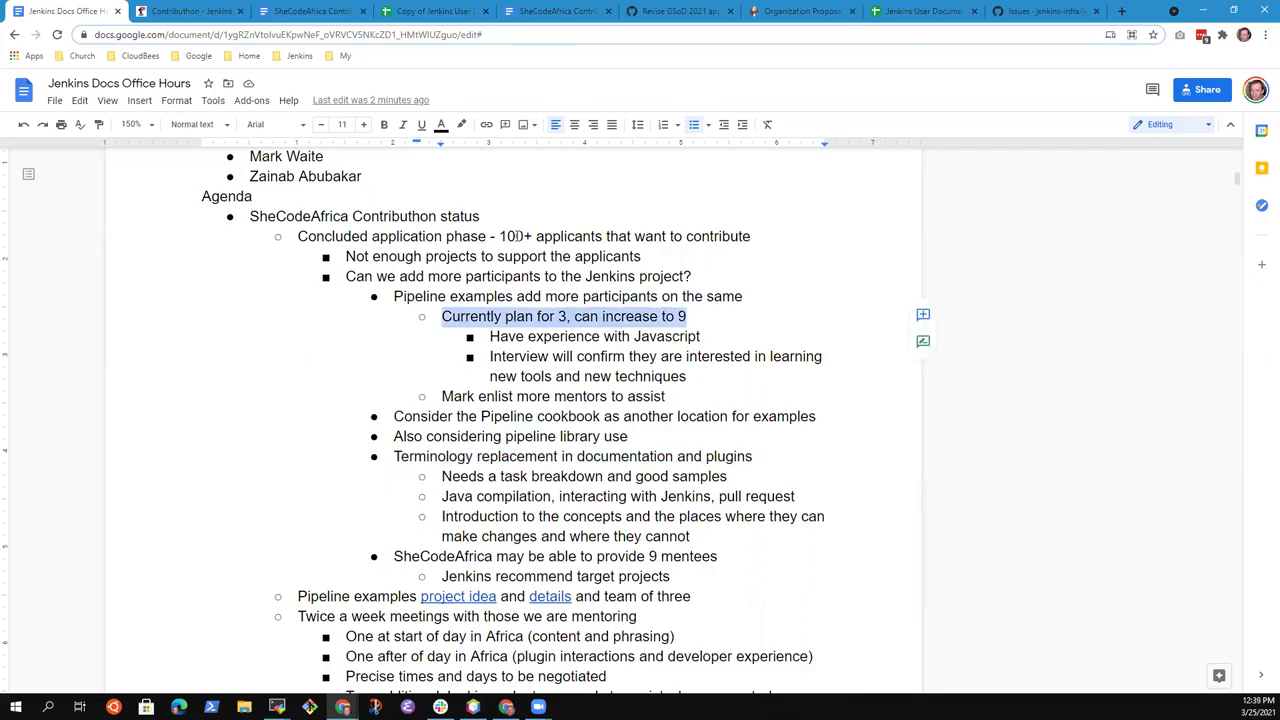
pyautogui.press('Down')
pyautogui.press('Down')
pyautogui.press('Down')
pyautogui.press('Down')
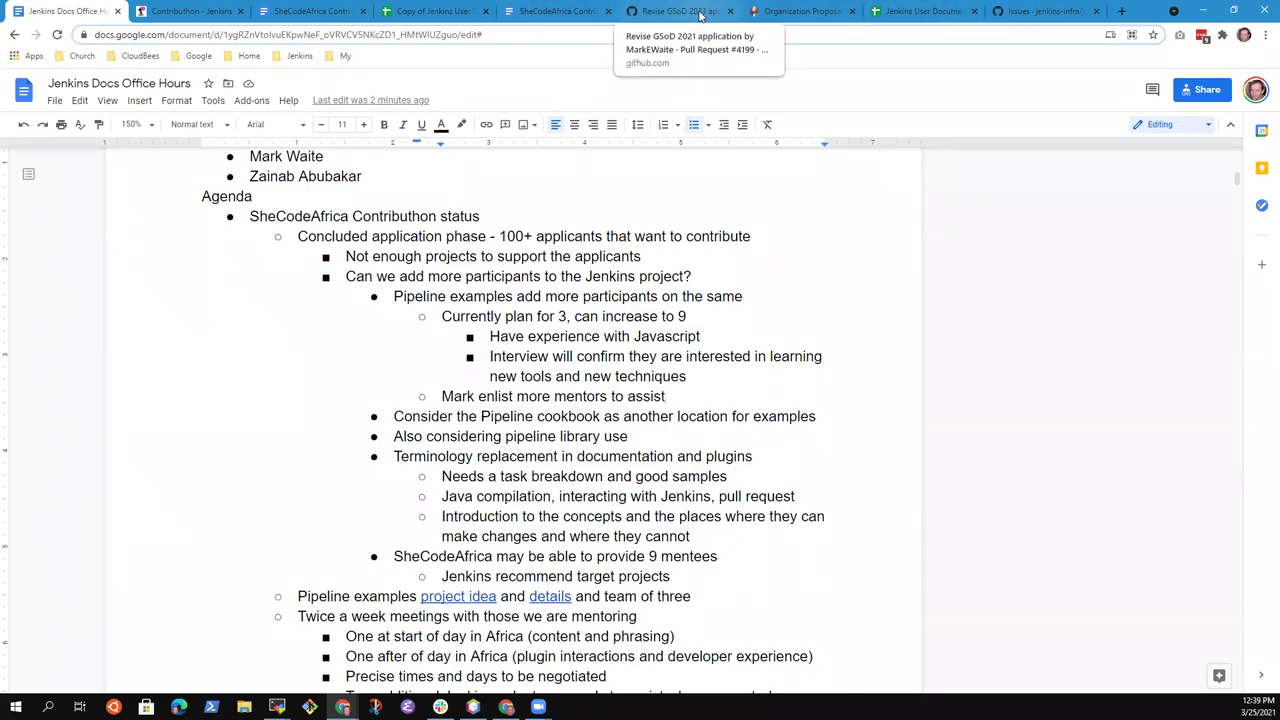
# In the feedback pivot table, inspect the pipeline-build-step, badge and cobertura rows, then jump to Grand Total
pyautogui.click(440, 11)
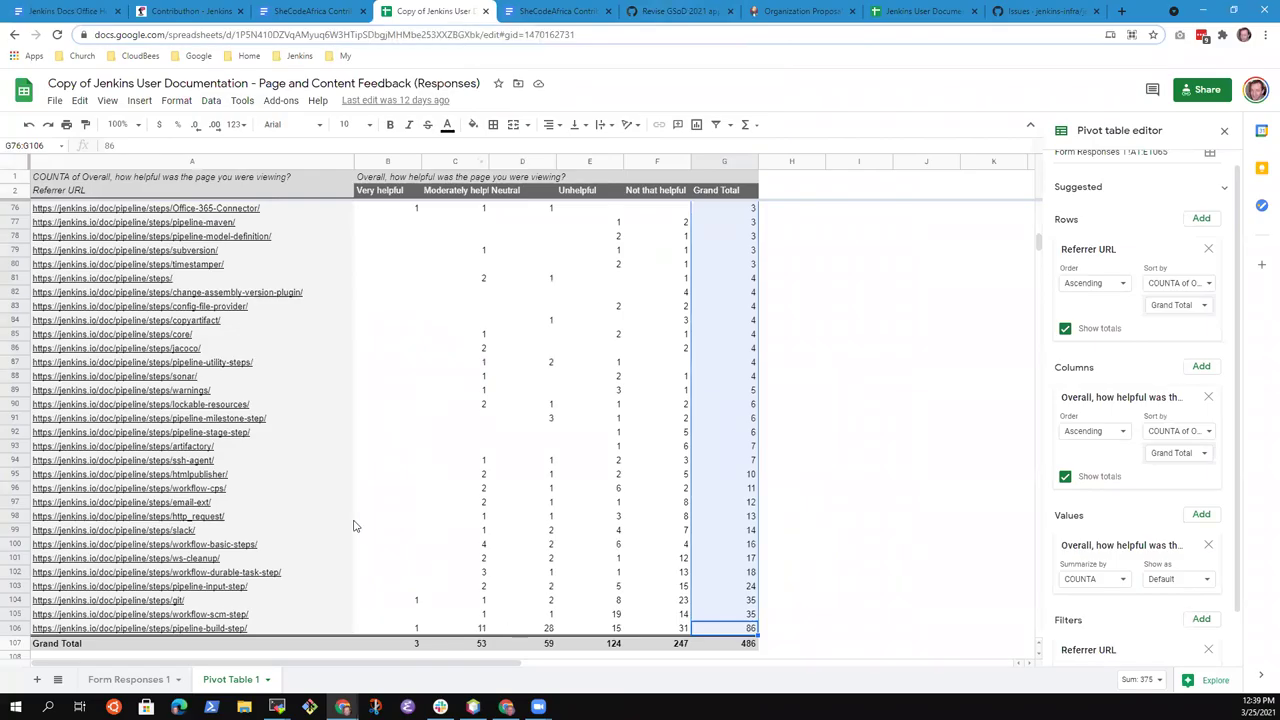
pyautogui.click(300, 635)
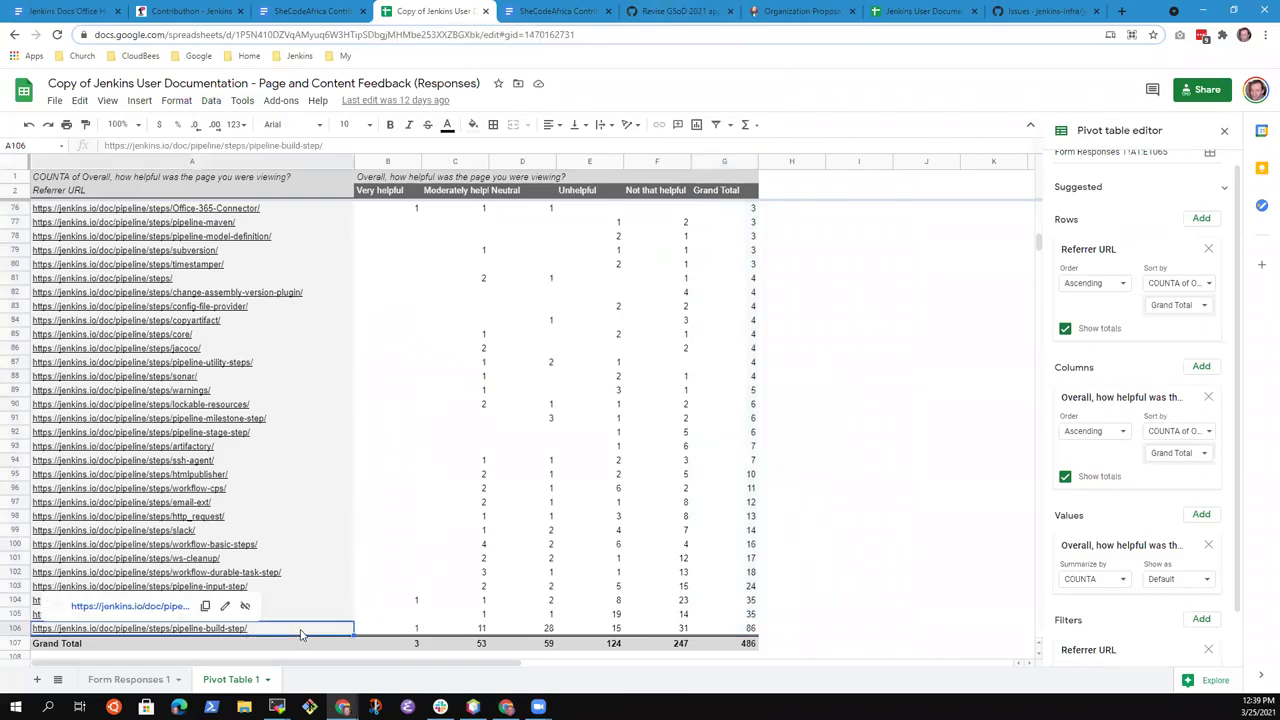
pyautogui.press('Right')
pyautogui.press('Right')
pyautogui.press('Right')
pyautogui.press('Right')
pyautogui.press('Right')
pyautogui.press('Right')
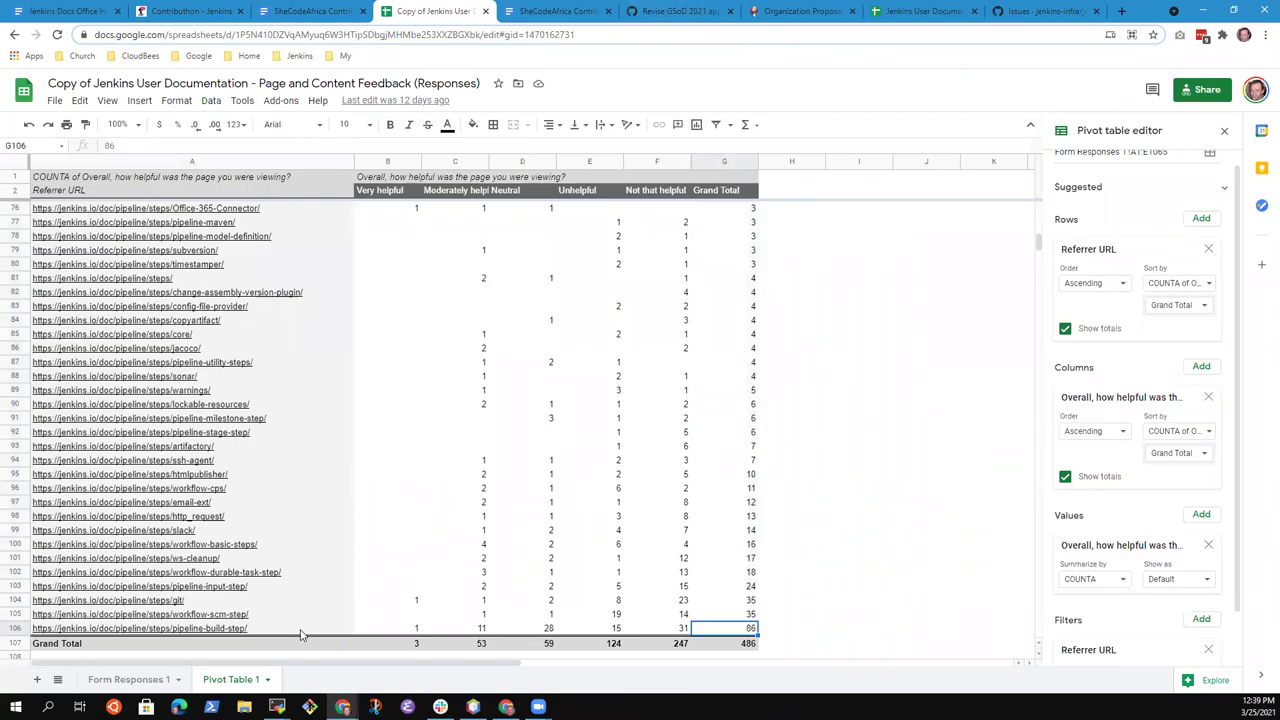
pyautogui.press('Up')
pyautogui.press('Up')
pyautogui.press('Up')
pyautogui.press('Up')
pyautogui.press('Up')
pyautogui.press('Up')
pyautogui.press('Up')
pyautogui.press('Up')
pyautogui.press('Up')
pyautogui.press('Up')
pyautogui.press('Up')
pyautogui.press('Up')
pyautogui.press('Up')
pyautogui.press('Up')
pyautogui.press('Up')
pyautogui.press('Up')
pyautogui.press('Up')
pyautogui.press('Up')
pyautogui.press('Up')
pyautogui.press('Up')
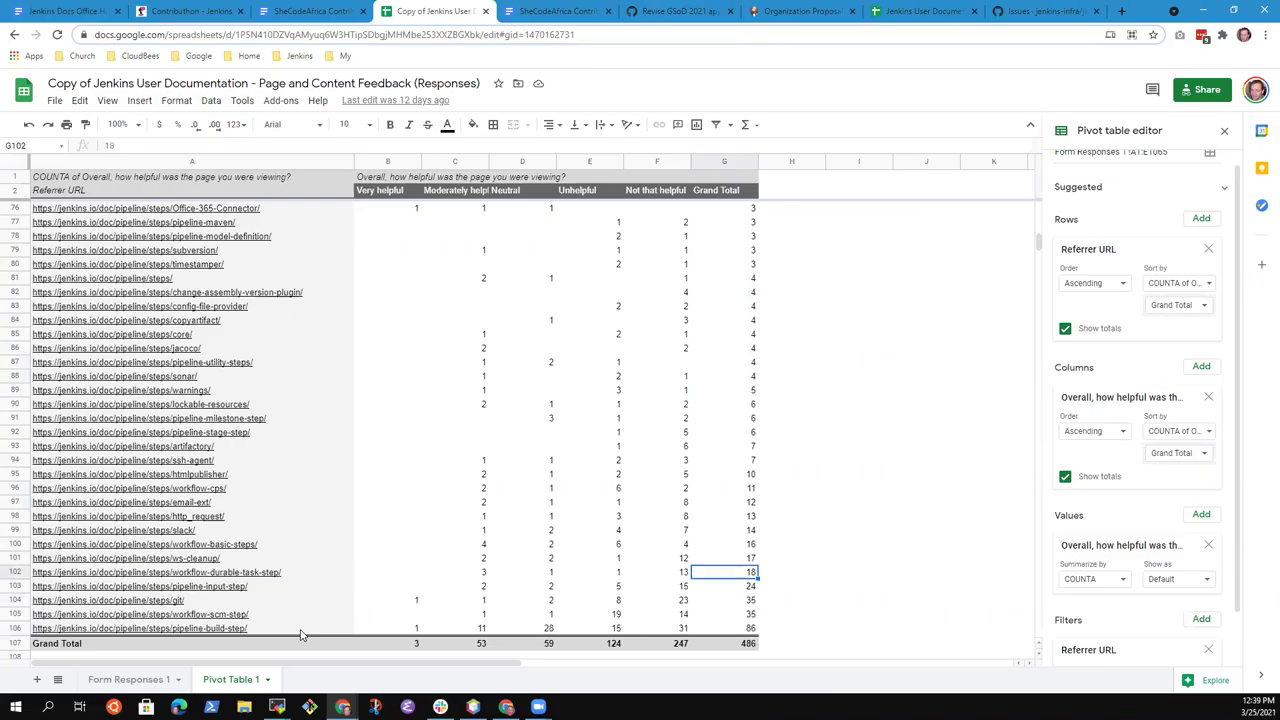
pyautogui.press('Up')
pyautogui.press('Up')
pyautogui.press('Up')
pyautogui.press('Up')
pyautogui.press('Up')
pyautogui.press('Up')
pyautogui.press('Up')
pyautogui.press('Up')
pyautogui.press('Up')
pyautogui.press('Up')
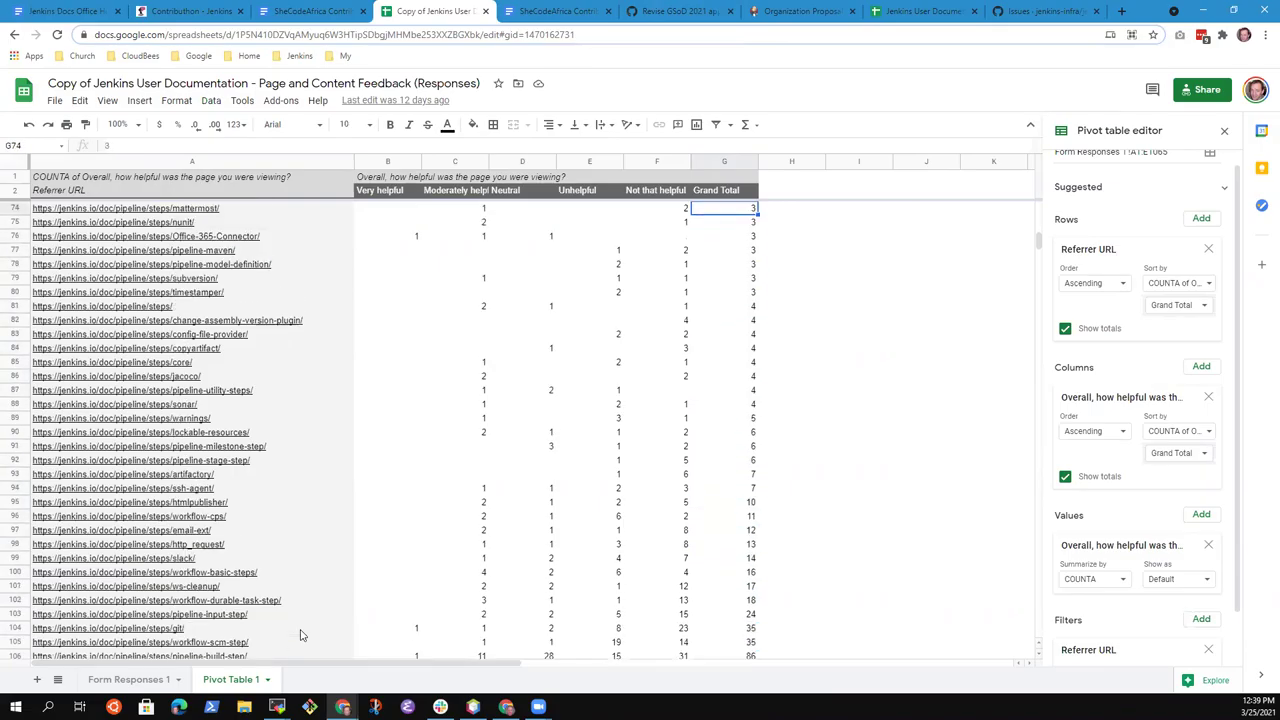
pyautogui.press('Up')
pyautogui.press('Up')
pyautogui.press('Up')
pyautogui.press('Up')
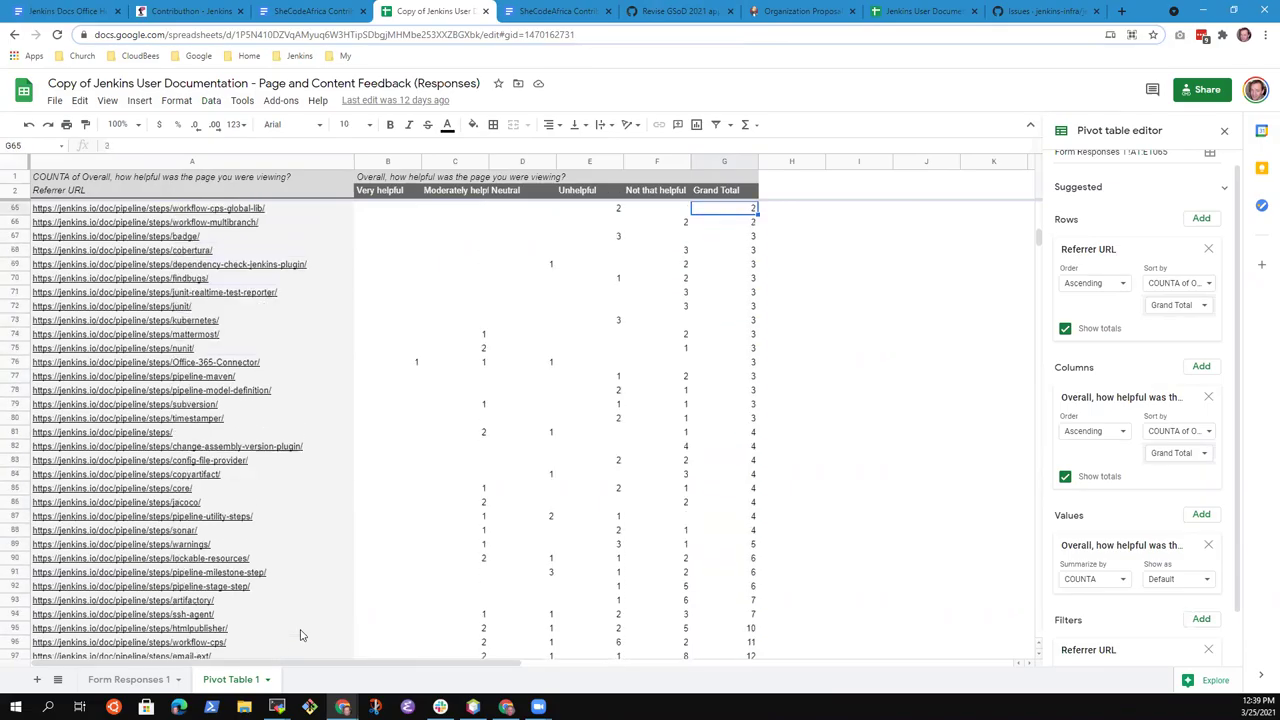
pyautogui.press('Down')
pyautogui.press('Down')
pyautogui.press('Left')
pyautogui.press('Left')
pyautogui.press('Left')
pyautogui.press('Left')
pyautogui.press('Left')
pyautogui.press('Left')
pyautogui.hotkey('shift', 'Down')
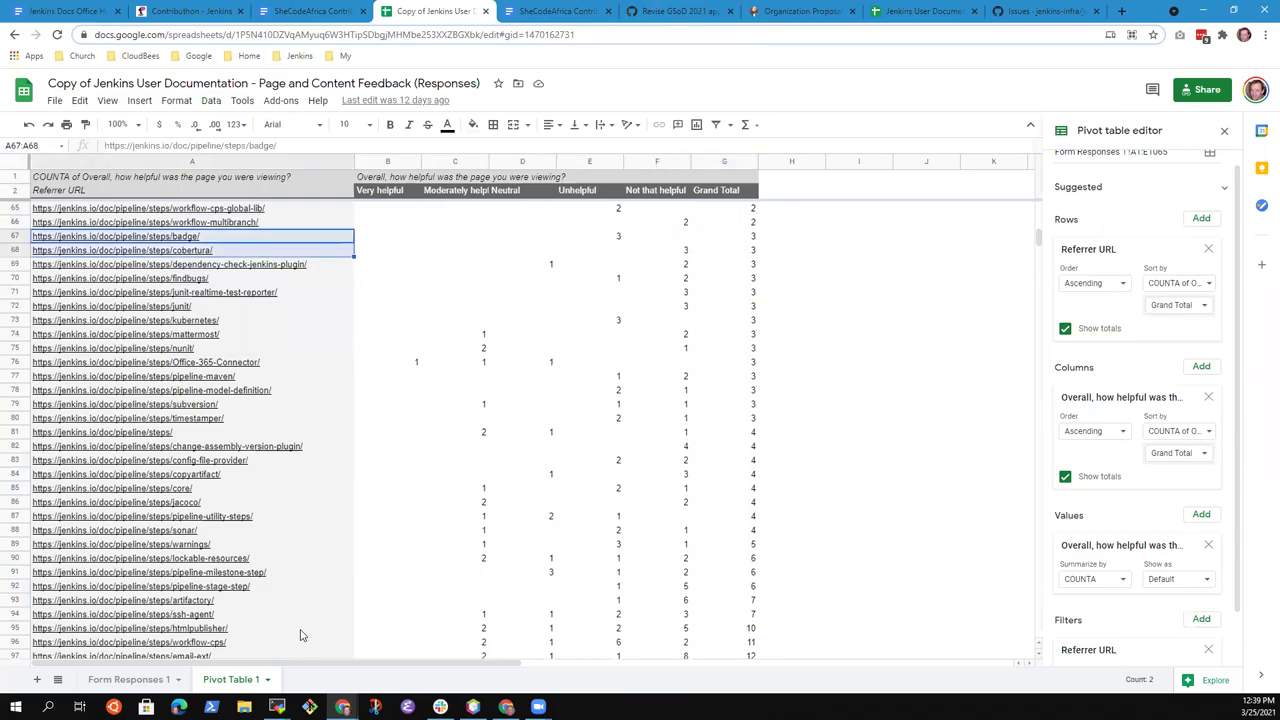
pyautogui.hotkey('shift', 'Down')
pyautogui.hotkey('shift', 'Down')
pyautogui.hotkey('shift', 'Down')
pyautogui.hotkey('shift', 'Down')
pyautogui.hotkey('shift', 'Down')
pyautogui.hotkey('shift', 'Down')
pyautogui.hotkey('shift', 'Down')
pyautogui.hotkey('shift', 'Down')
pyautogui.hotkey('shift', 'Down')
pyautogui.hotkey('shift', 'Down')
pyautogui.hotkey('shift', 'Down')
pyautogui.hotkey('shift', 'Down')
pyautogui.hotkey('shift', 'Down')
pyautogui.hotkey('shift', 'Down')
pyautogui.hotkey('shift', 'Down')
pyautogui.hotkey('shift', 'Down')
pyautogui.hotkey('shift', 'Down')
pyautogui.hotkey('shift', 'Down')
pyautogui.hotkey('shift', 'Down')
pyautogui.hotkey('shift', 'Down')
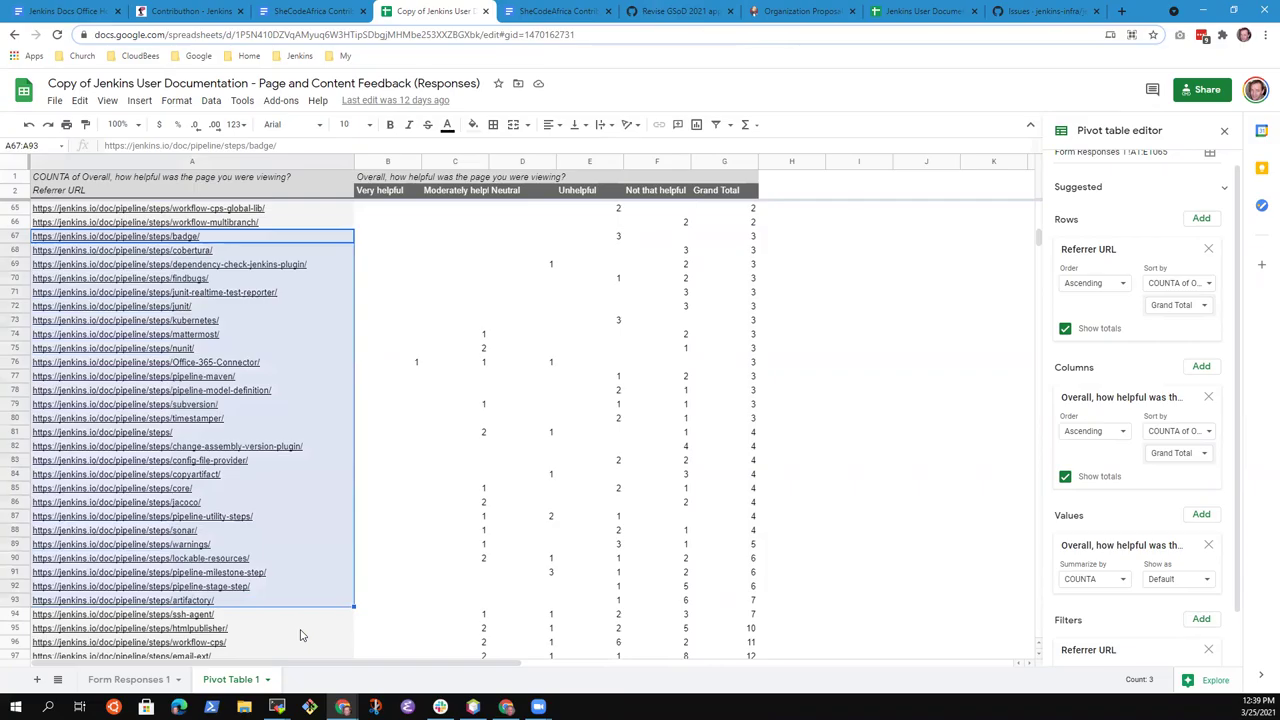
pyautogui.press('Down')
pyautogui.press('Down')
pyautogui.press('Down')
pyautogui.press('Down')
pyautogui.press('Down')
pyautogui.press('Down')
pyautogui.press('Down')
pyautogui.press('Down')
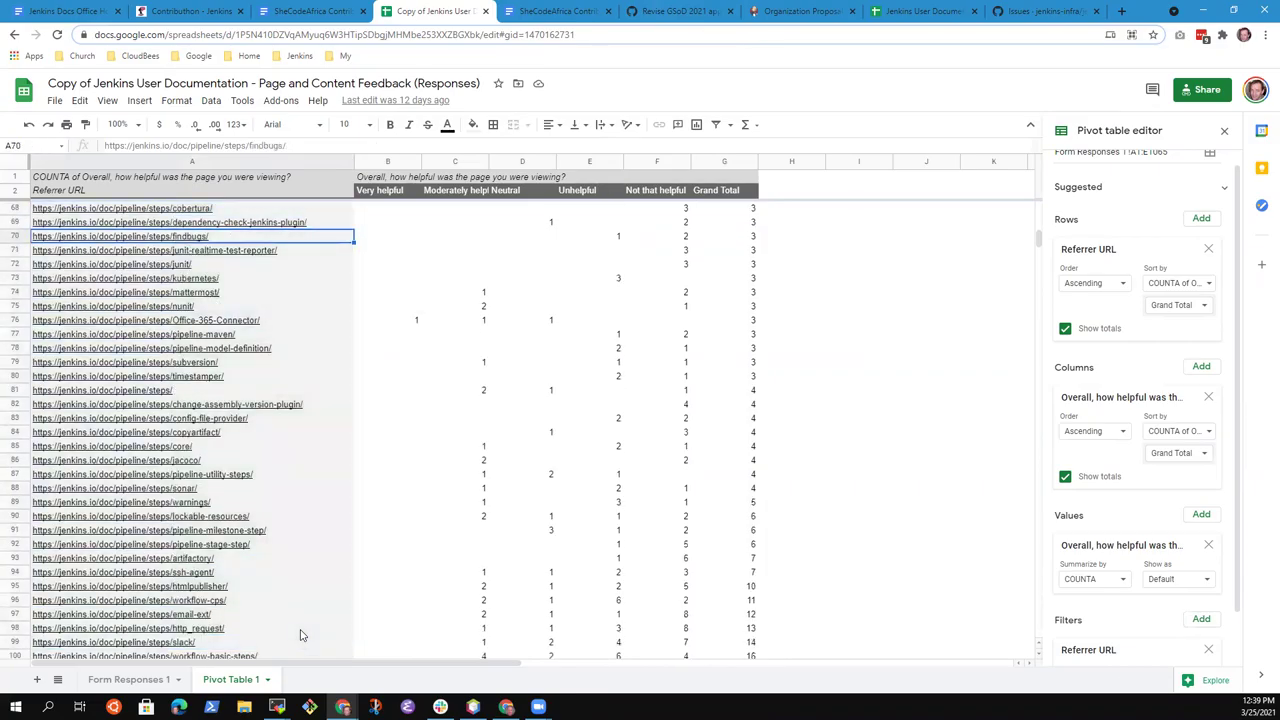
pyautogui.hotkey('ctrl', 'Down')
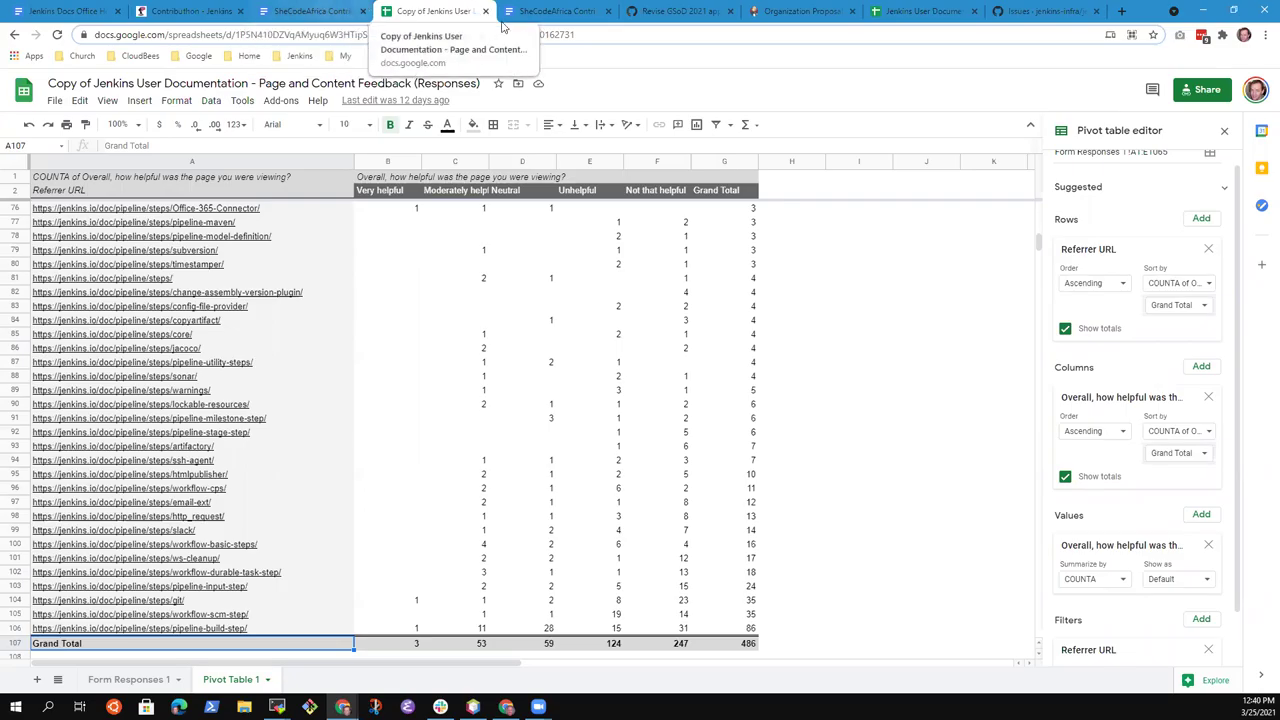
# In the Contributhon task doc, select the 'Suggest Pipeline Syntax snippet generator' heading, then glance at the mentor page
pyautogui.click(561, 10)
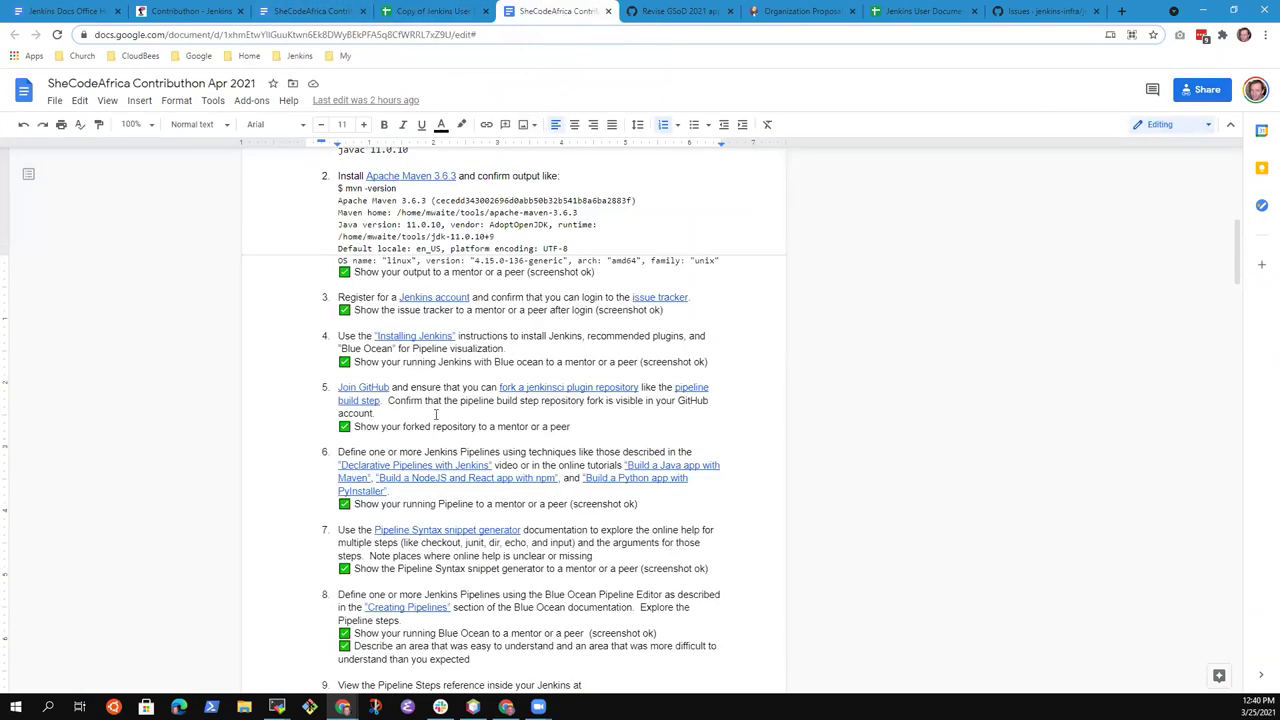
pyautogui.scroll(-5, 446, 390)
pyautogui.scroll(-10, 446, 390)
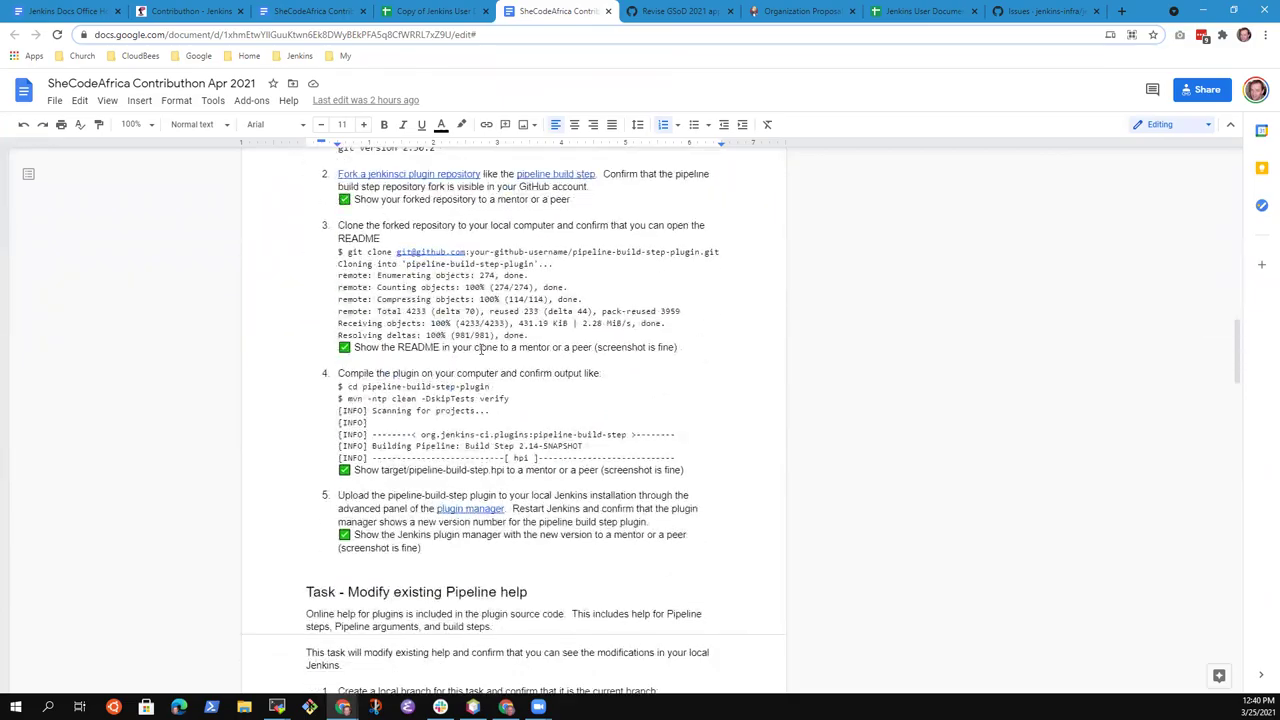
pyautogui.scroll(-10, 511, 402)
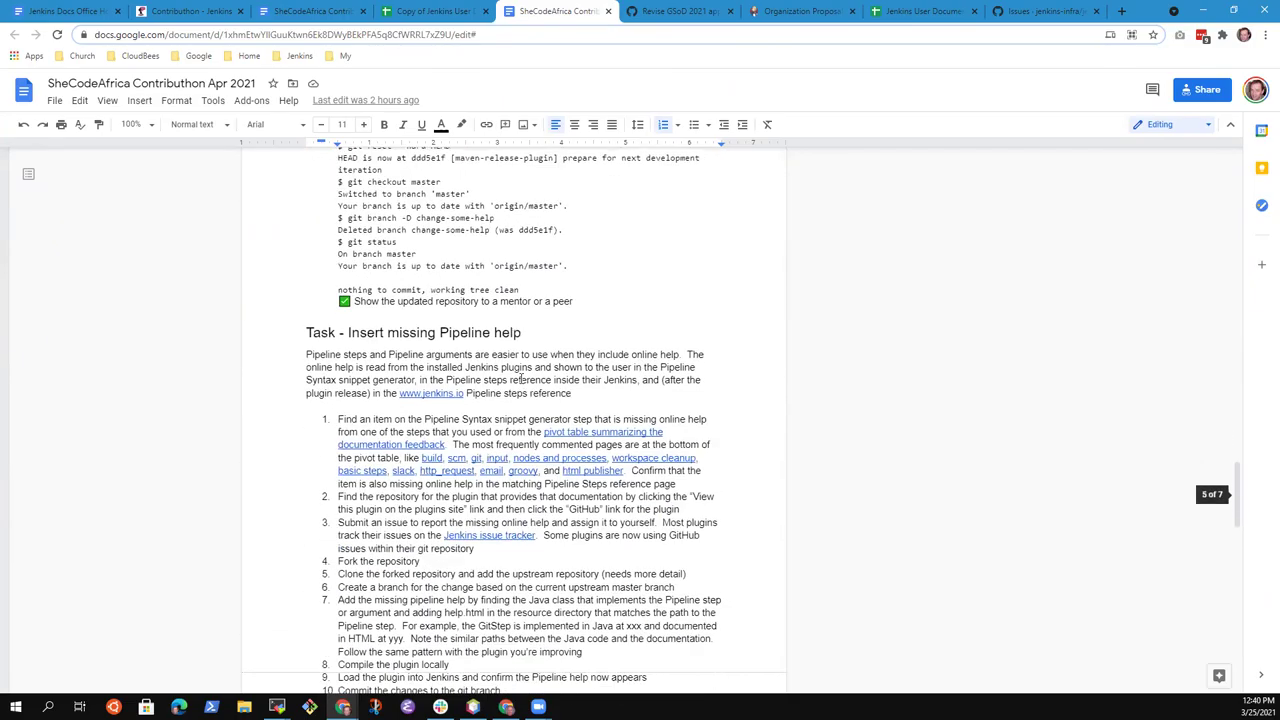
pyautogui.scroll(-5, 537, 343)
pyautogui.scroll(-2, 537, 343)
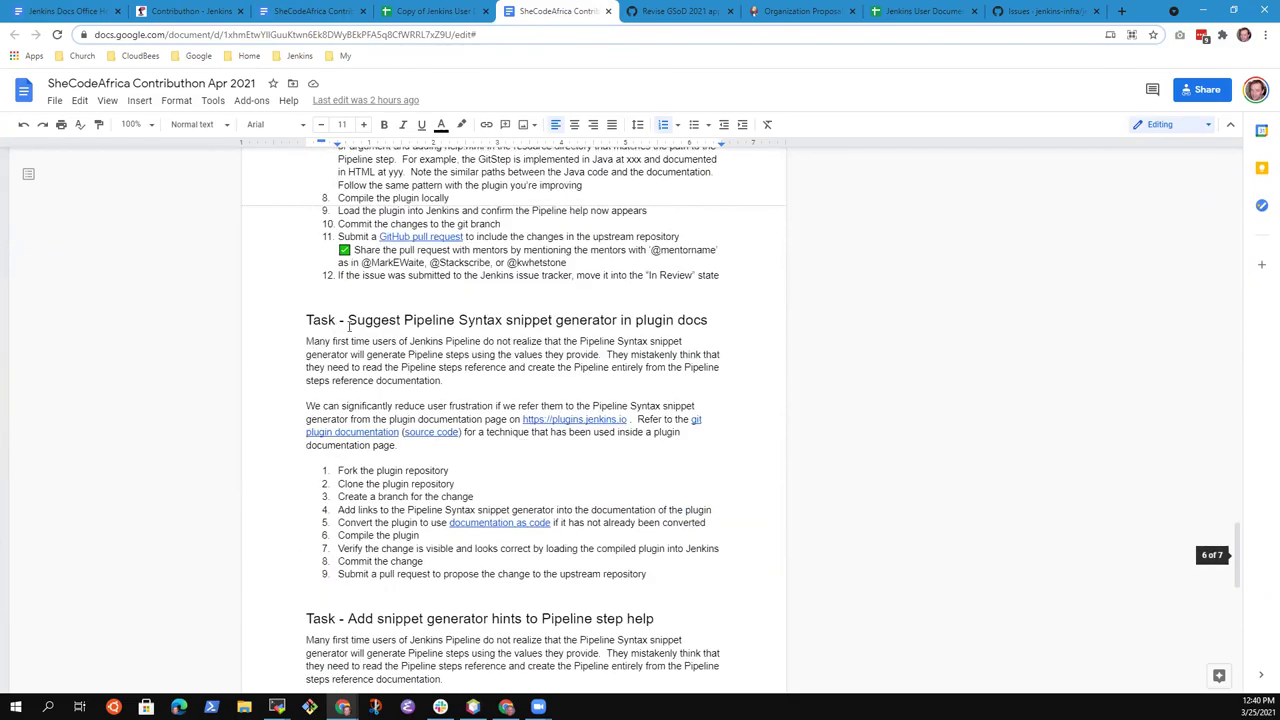
pyautogui.moveTo(533, 325); pyautogui.dragTo(712, 313)
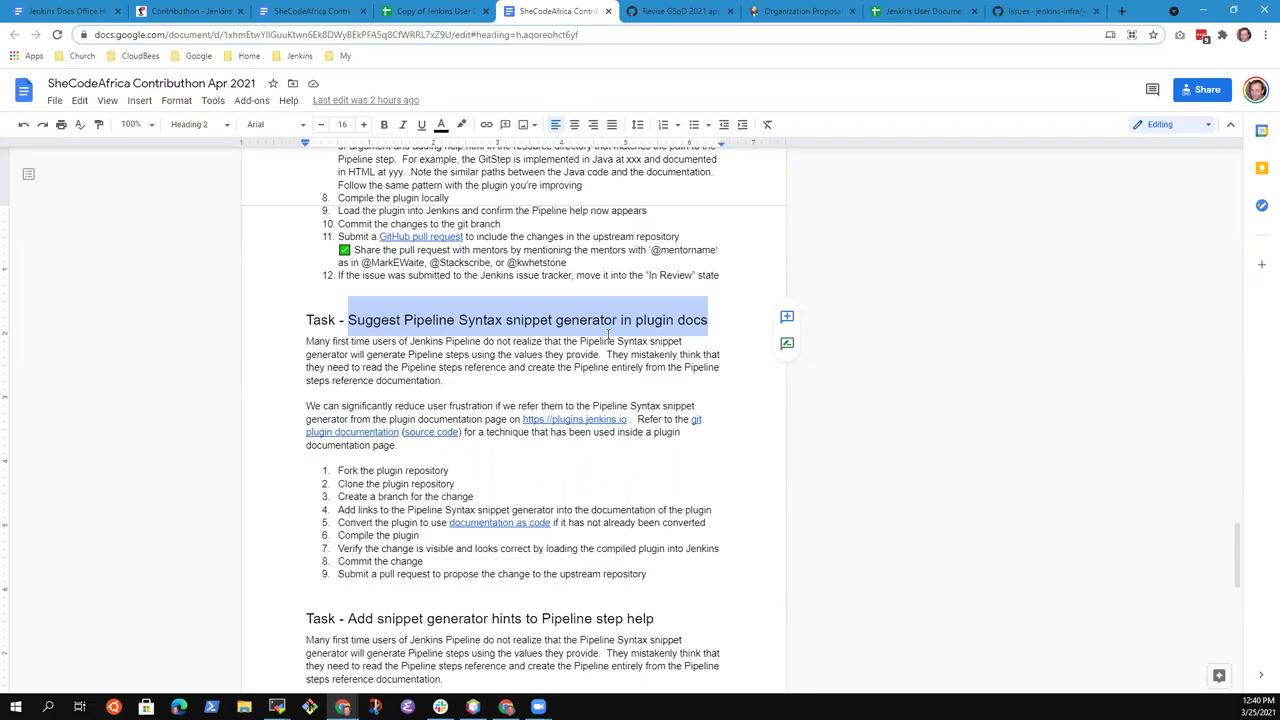
pyautogui.scroll(1, 608, 335)
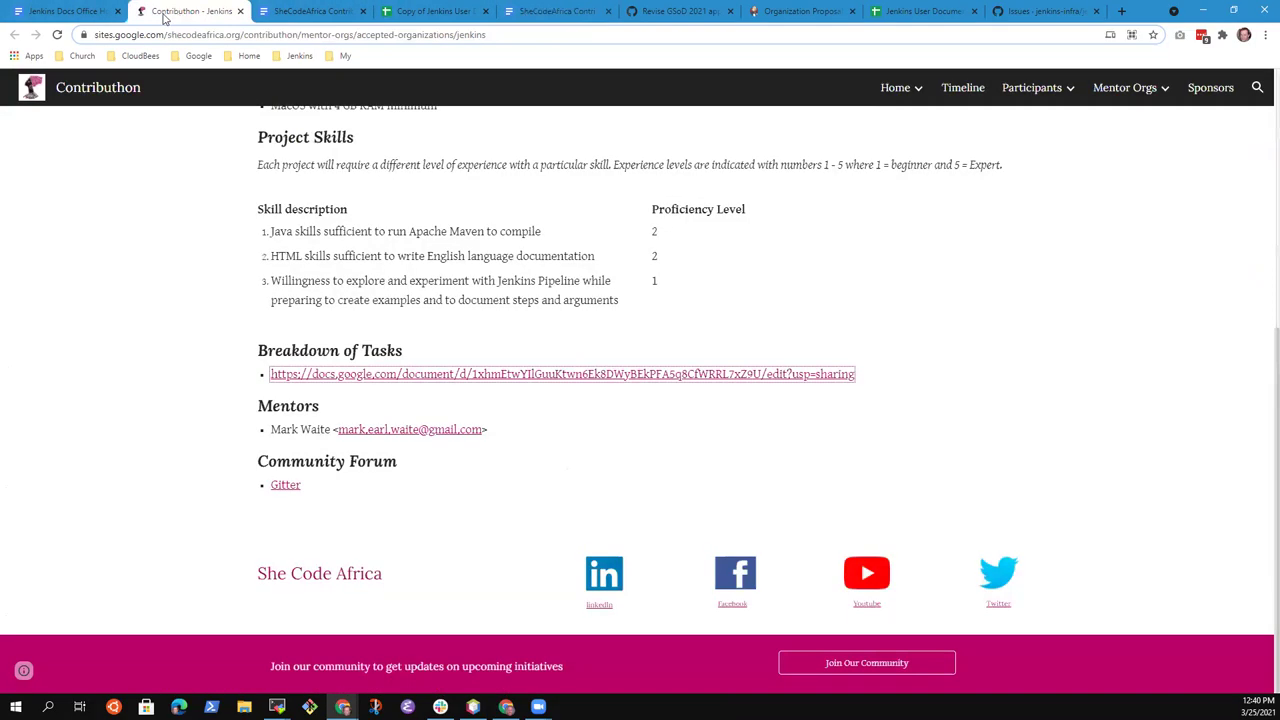
pyautogui.click(172, 11)
pyautogui.click(66, 11)
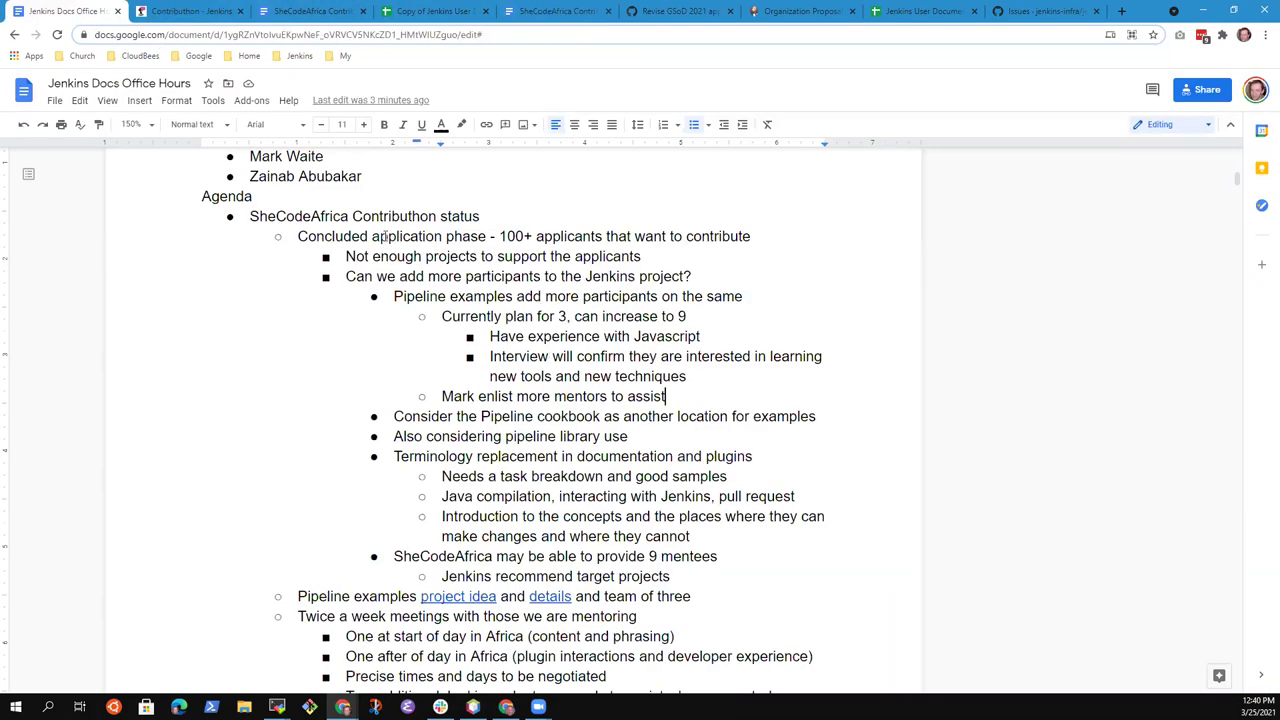
# Append 'the Docs SIG' to the attendance bullet under the Declare office hours line
pyautogui.scroll(-5, 372, 256)
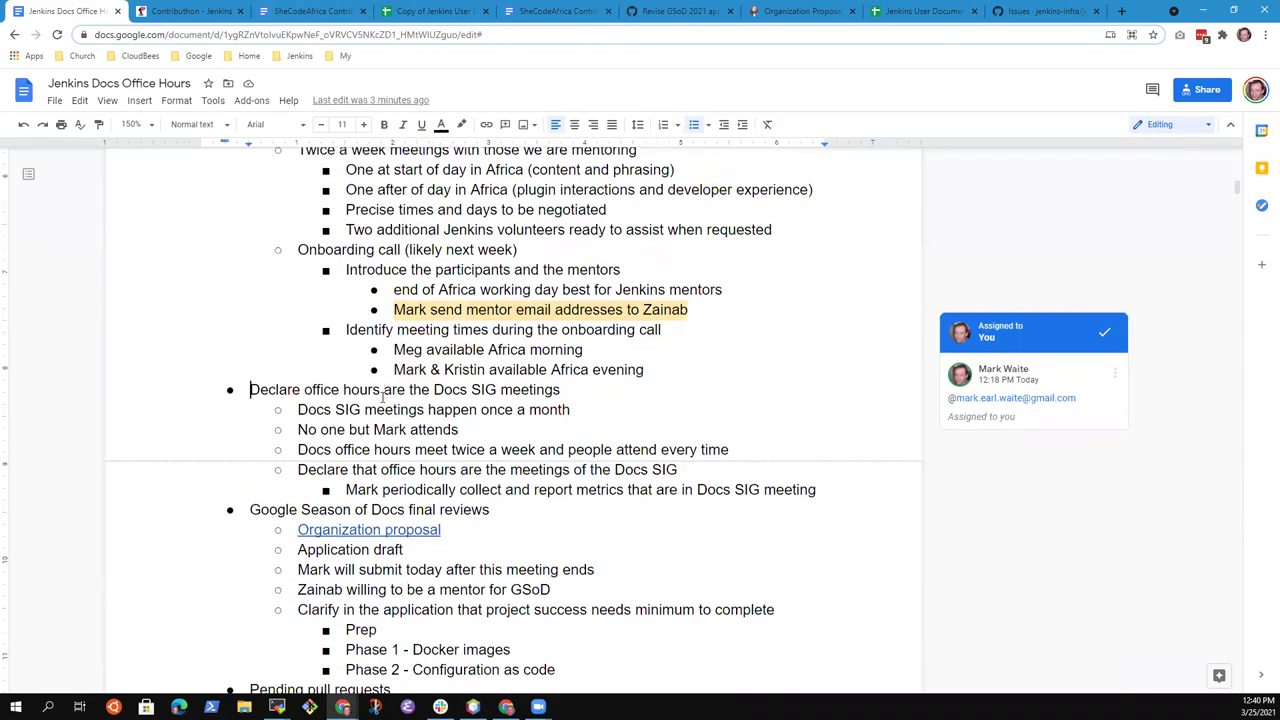
pyautogui.tripleClick(383, 397)
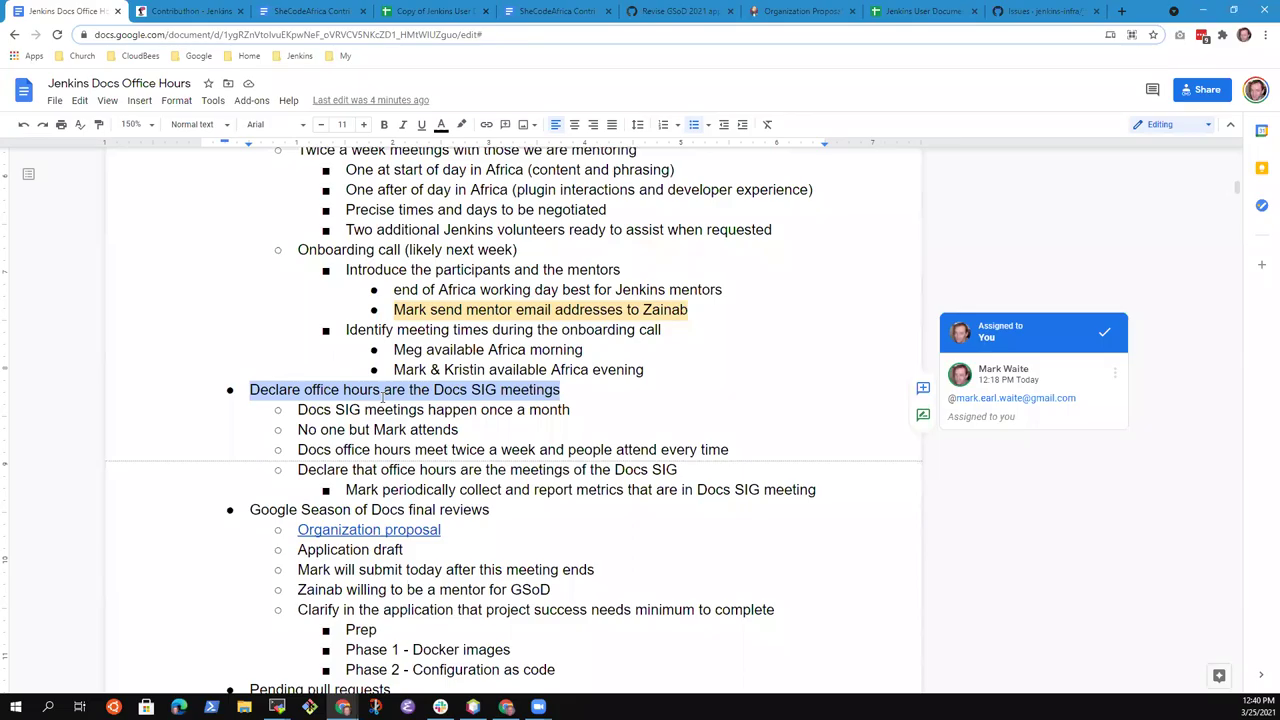
pyautogui.press('Down')
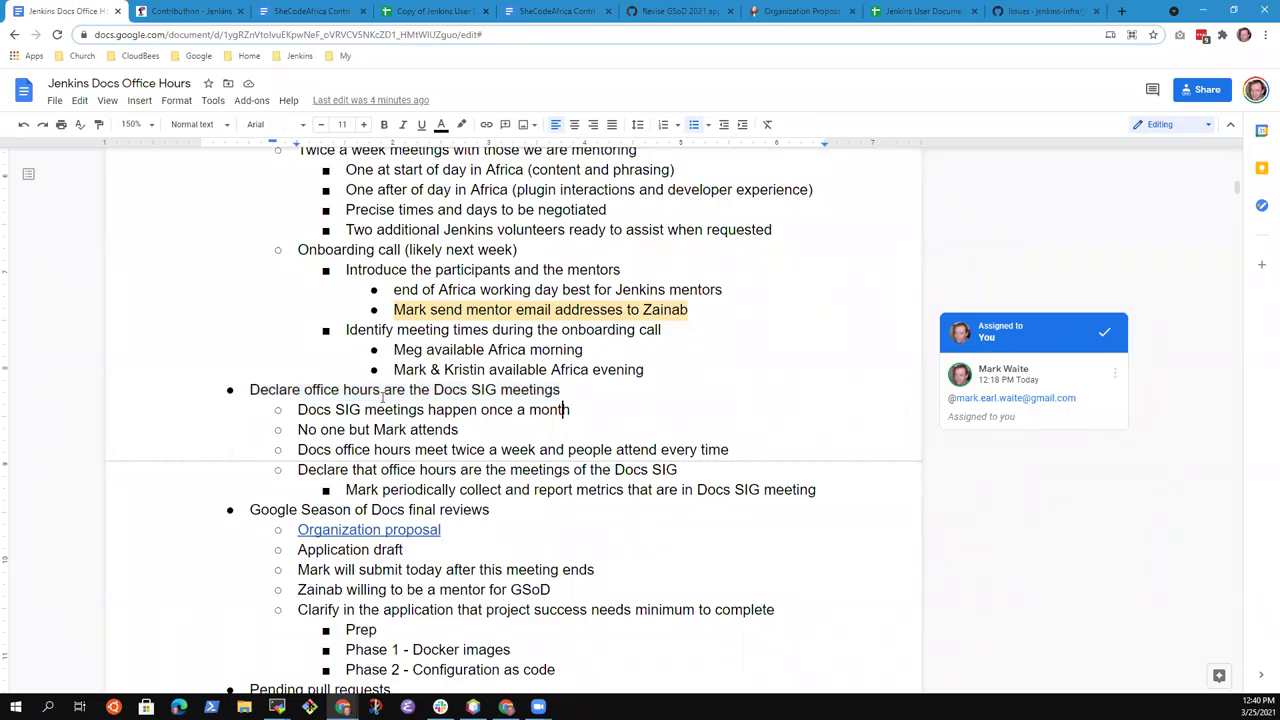
pyautogui.press('Home')
pyautogui.press('Down')
pyautogui.write('the Docs SIG')
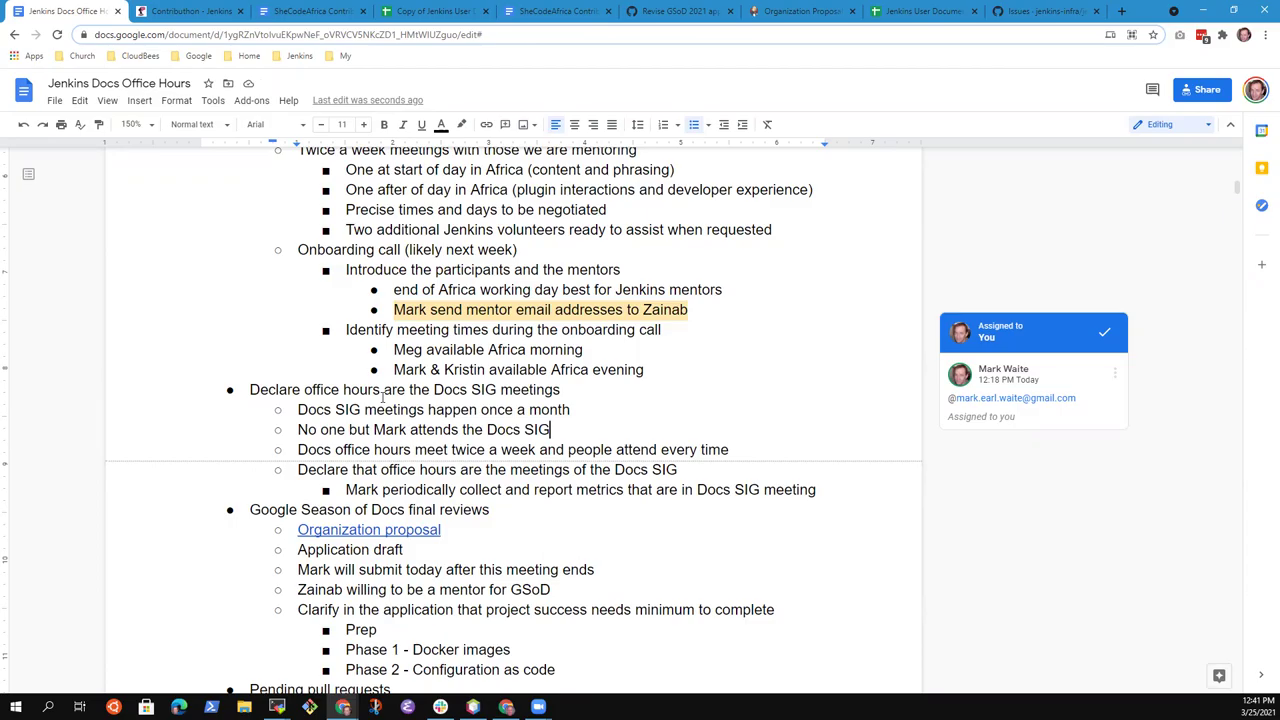
# Review the metrics-reporting, Season of Docs final reviews and Pending pull requests lines by selecting each
pyautogui.press('Down')
pyautogui.press('Down')
pyautogui.press('Down')
pyautogui.press('Home')
pyautogui.hotkey('shift', 'End')
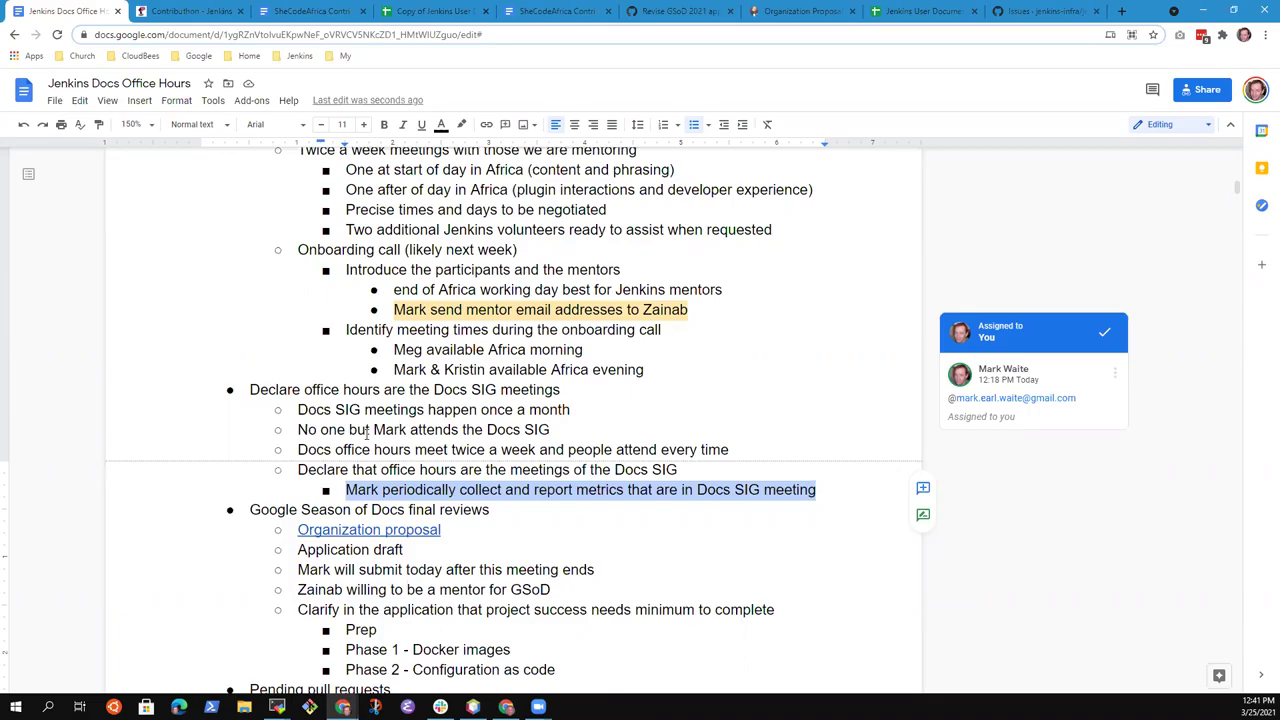
pyautogui.press('Down')
pyautogui.press('Down')
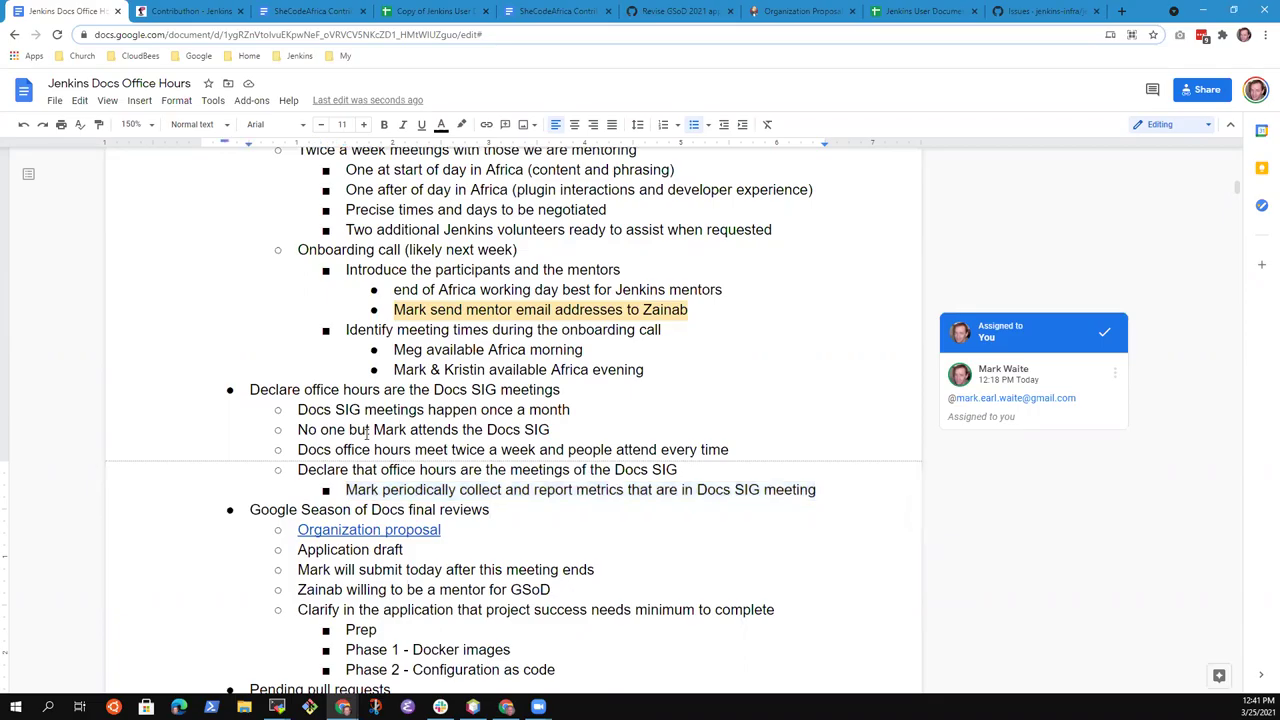
pyautogui.scroll(-2, 367, 432)
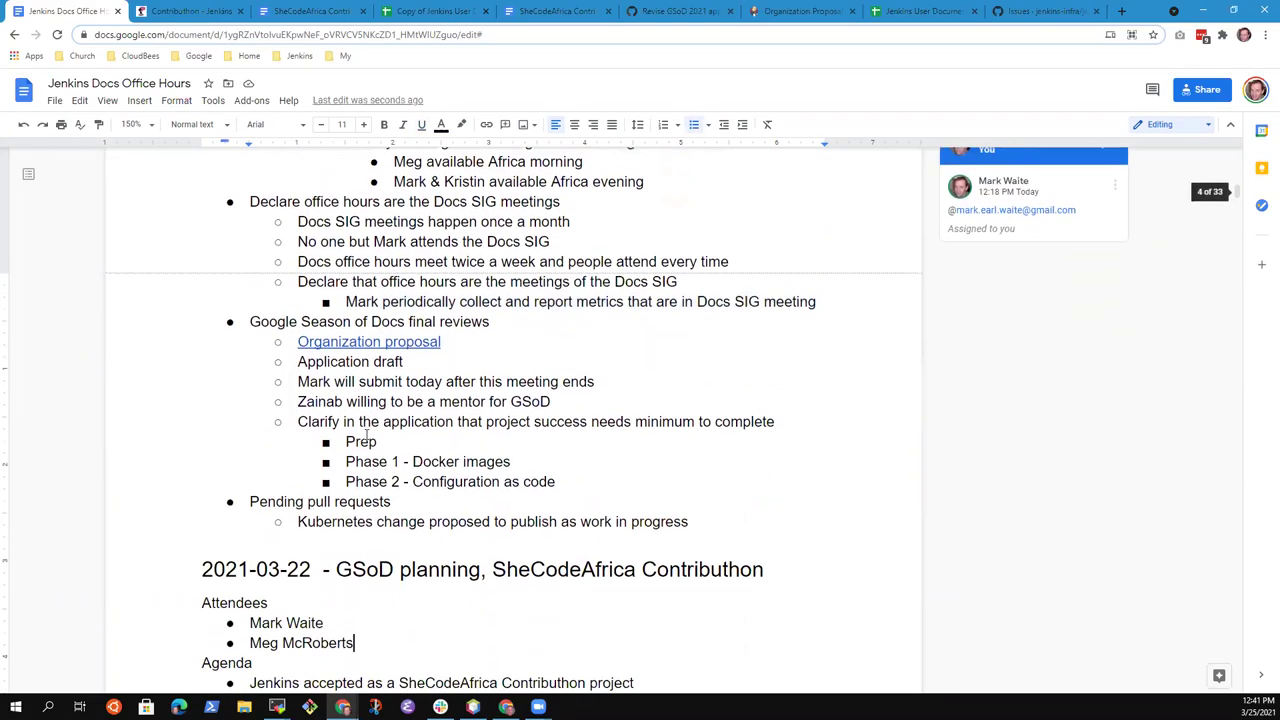
pyautogui.press('Down')
pyautogui.press('Down')
pyautogui.press('End')
pyautogui.press('Up')
pyautogui.press('Up')
pyautogui.press('Up')
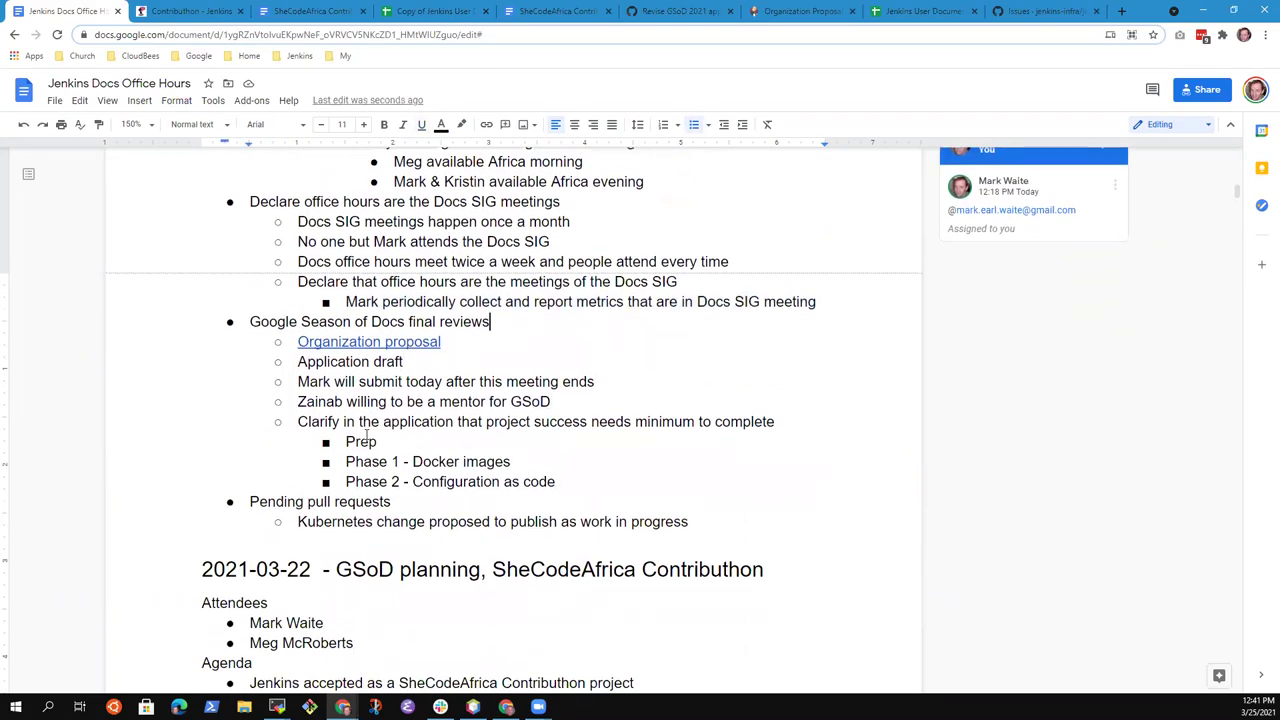
pyautogui.hotkey('shift', 'Home')
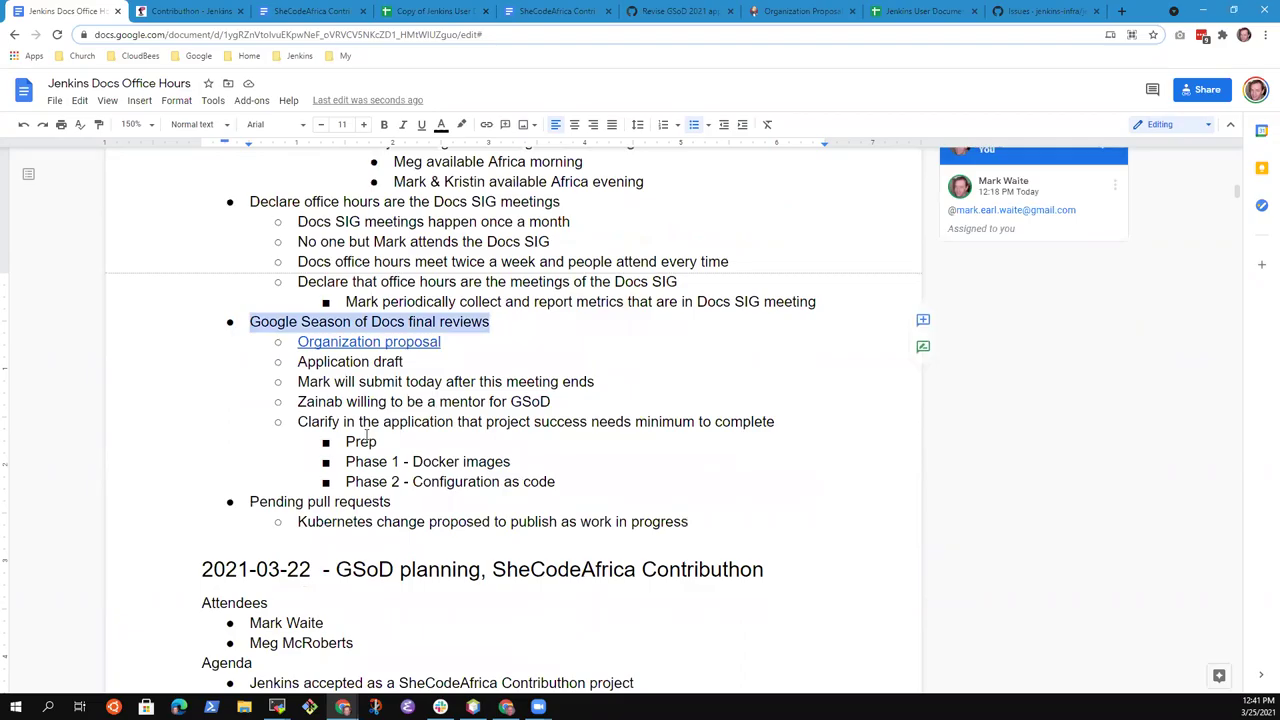
pyautogui.press('Down')
pyautogui.press('Down')
pyautogui.press('Down')
pyautogui.press('Down')
pyautogui.press('Down')
pyautogui.press('Down')
pyautogui.press('Down')
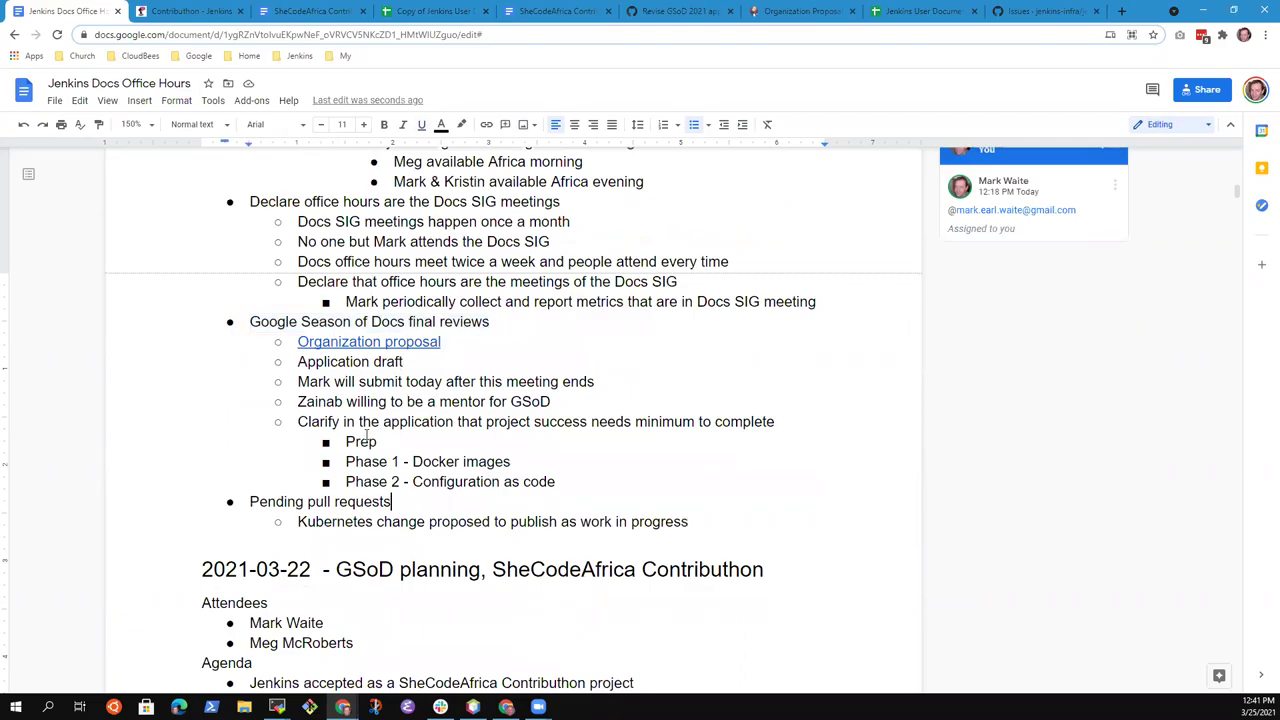
pyautogui.hotkey('shift', 'Home')
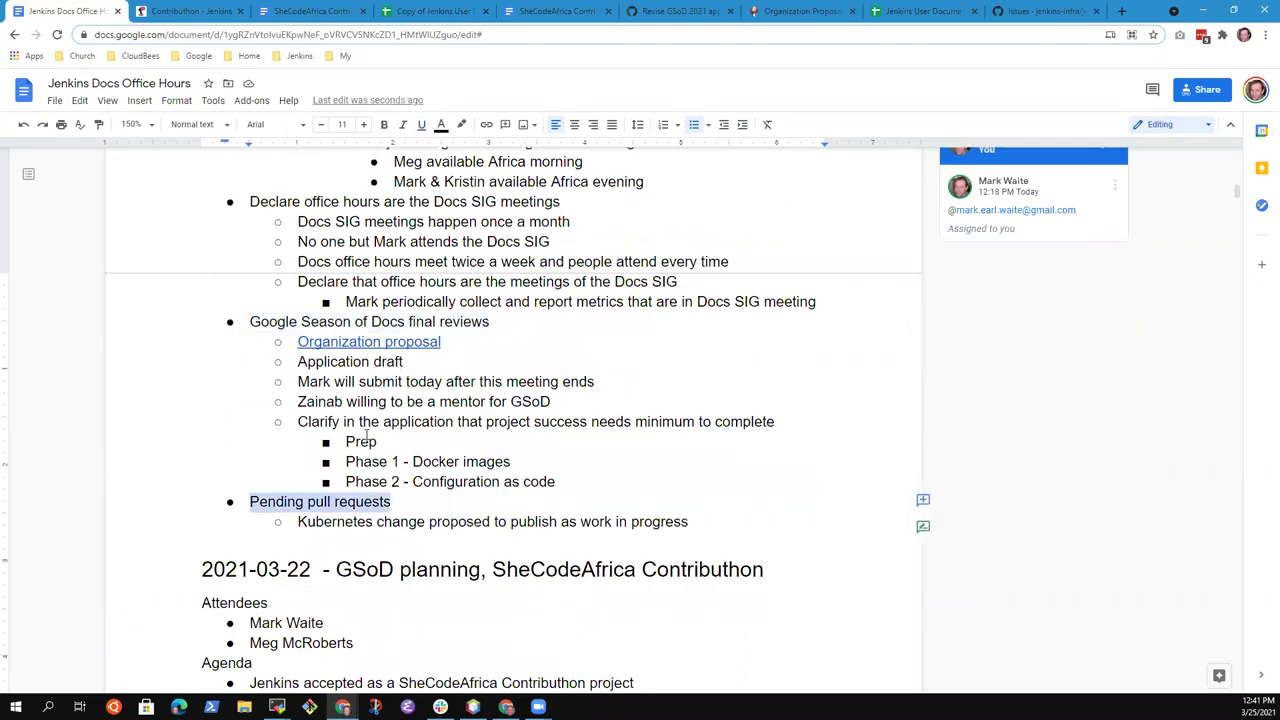
pyautogui.press('Down')
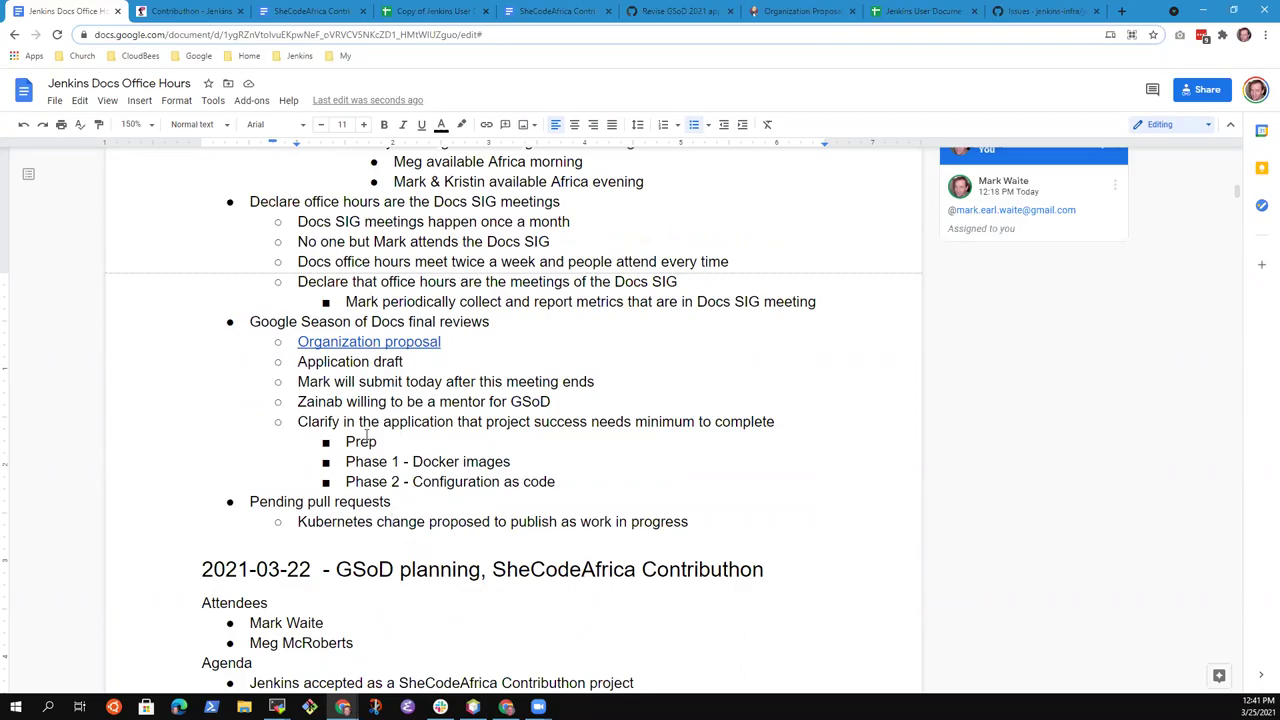
# In GitHub, open the 'Scaling jenkins on kubernetes' pull request #3979 from the pull requests list
pyautogui.click(1045, 11)
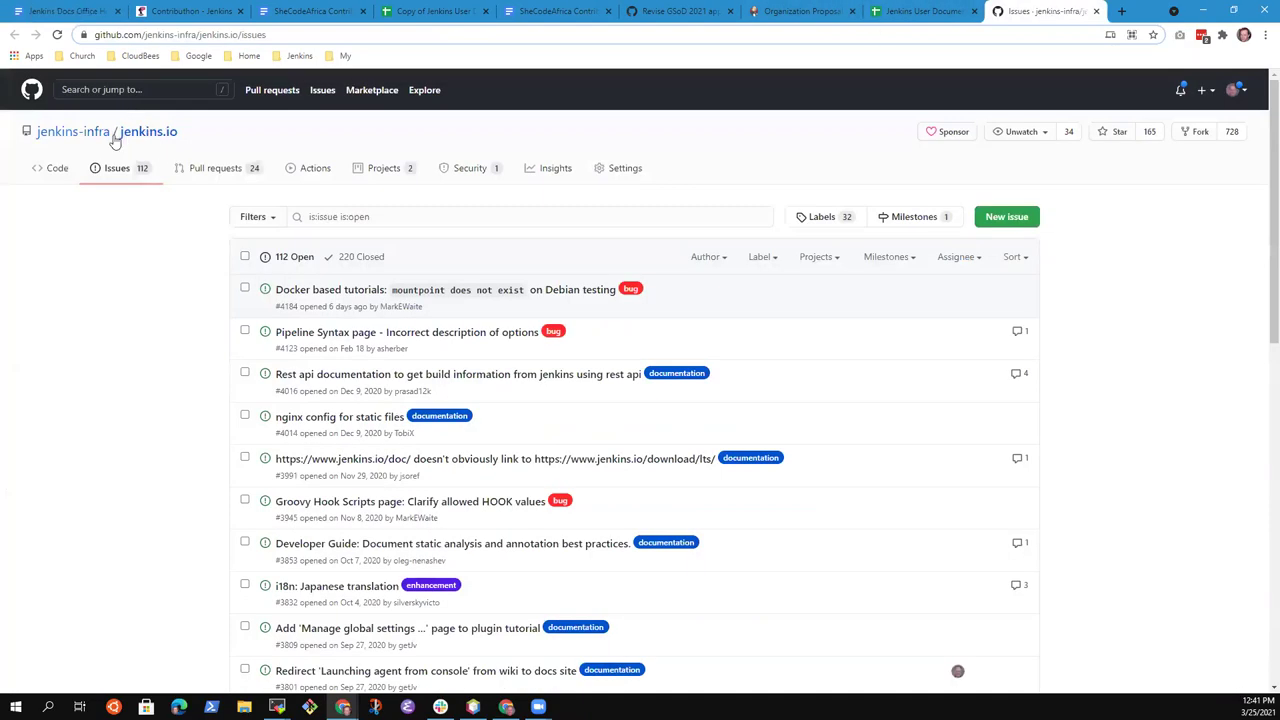
pyautogui.click(218, 168)
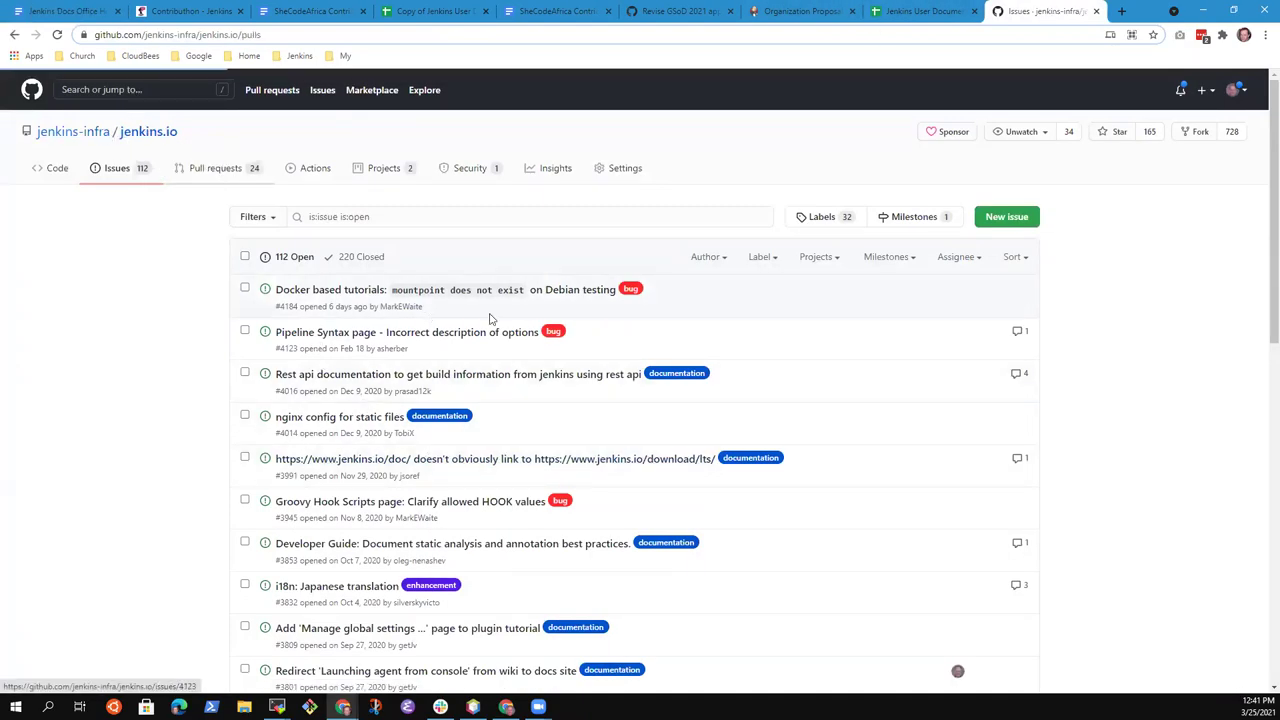
pyautogui.scroll(-2, 405, 300)
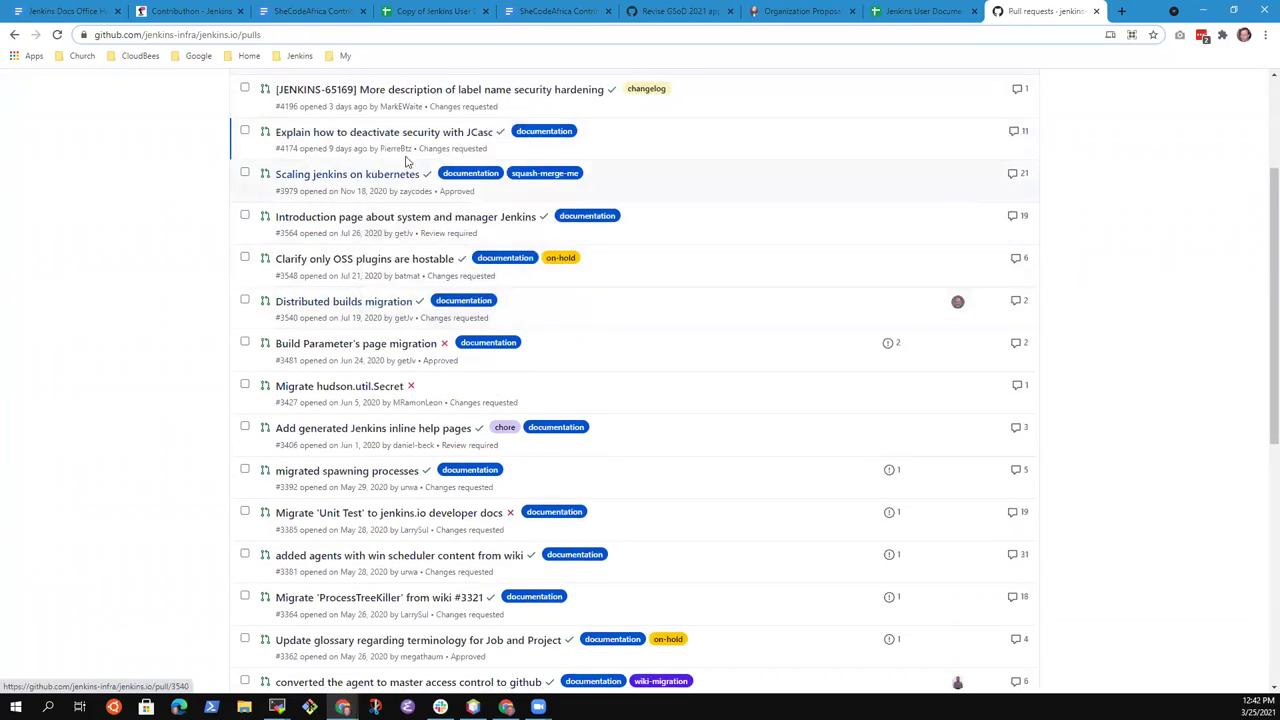
pyautogui.click(381, 175)
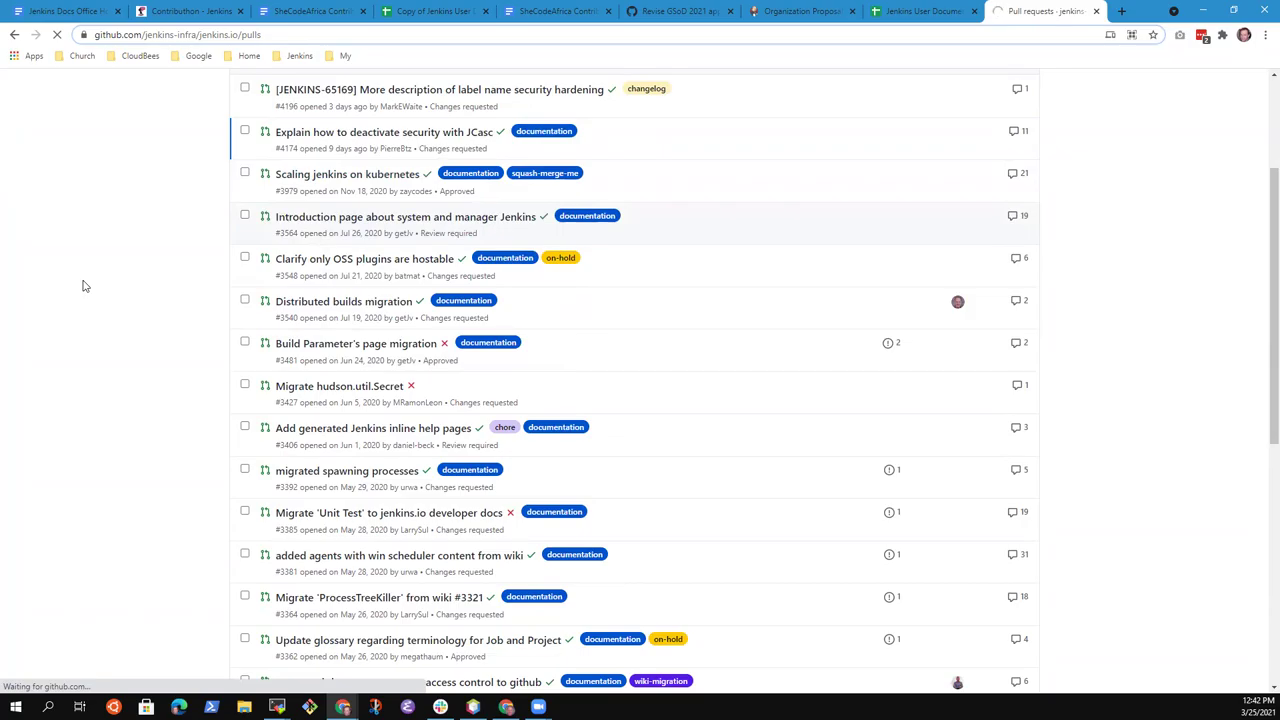
# Zoom in and read the two approving reviews and the work-in-progress merge comment
pyautogui.scroll(-3, 74, 303)
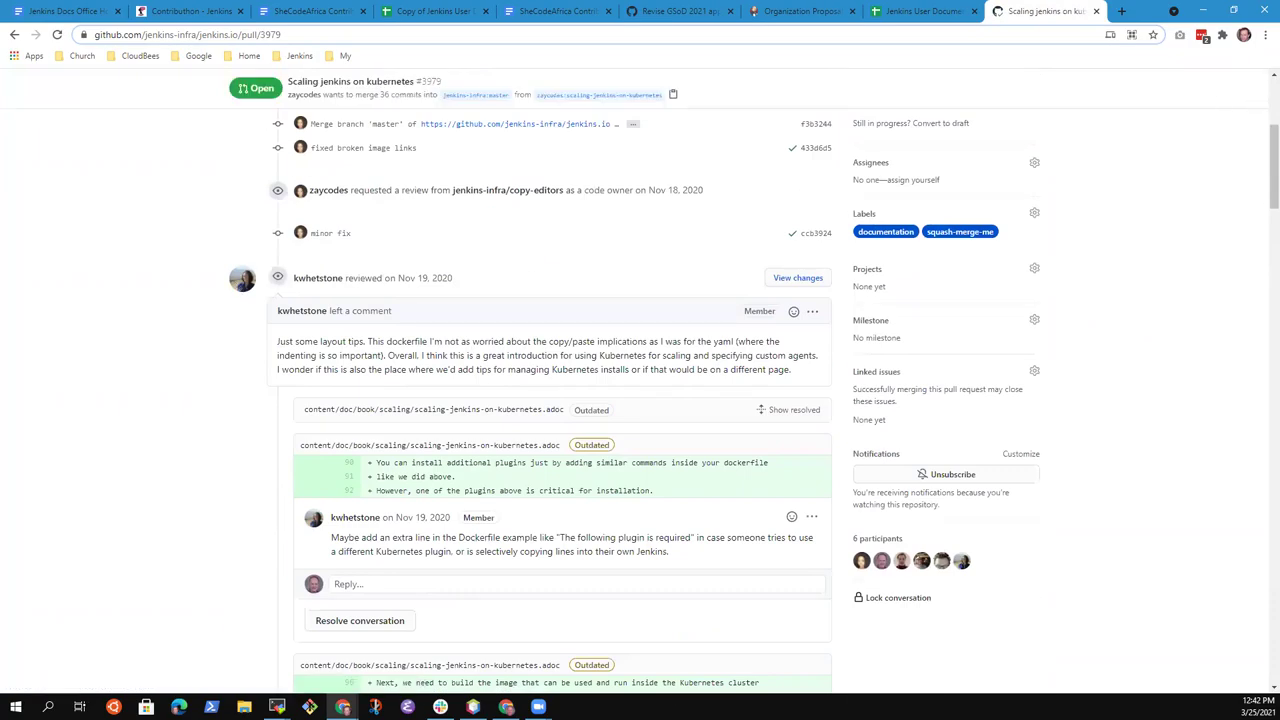
pyautogui.moveTo(1260, 152); pyautogui.dragTo(1260, 551)
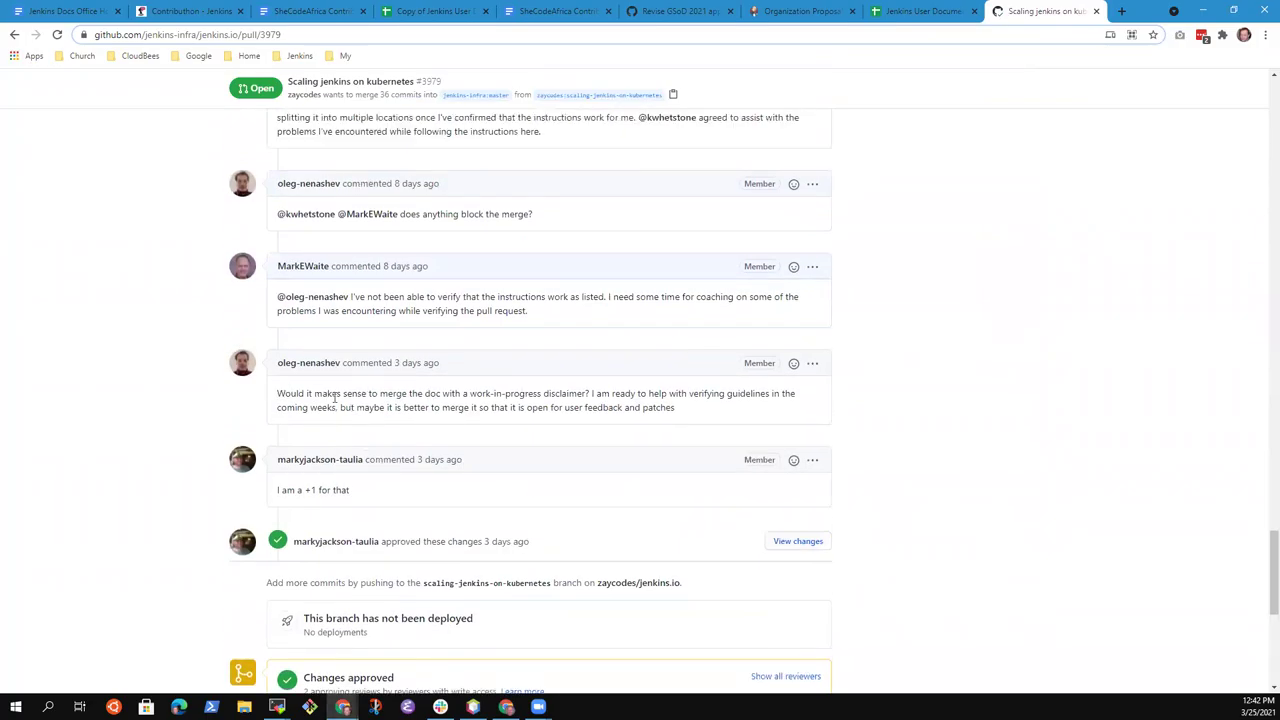
pyautogui.hotkey('ctrl', '+')
pyautogui.hotkey('ctrl', '+')
pyautogui.hotkey('ctrl', '+')
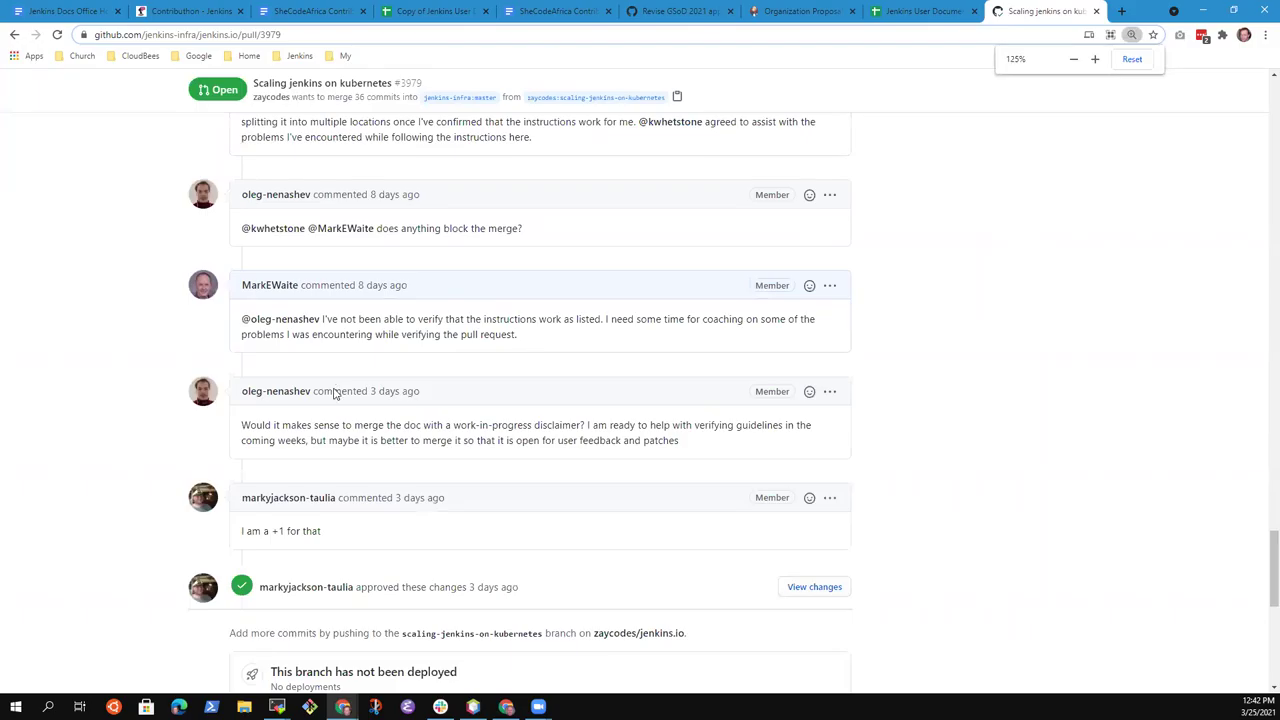
pyautogui.scroll(-3, 719, 510)
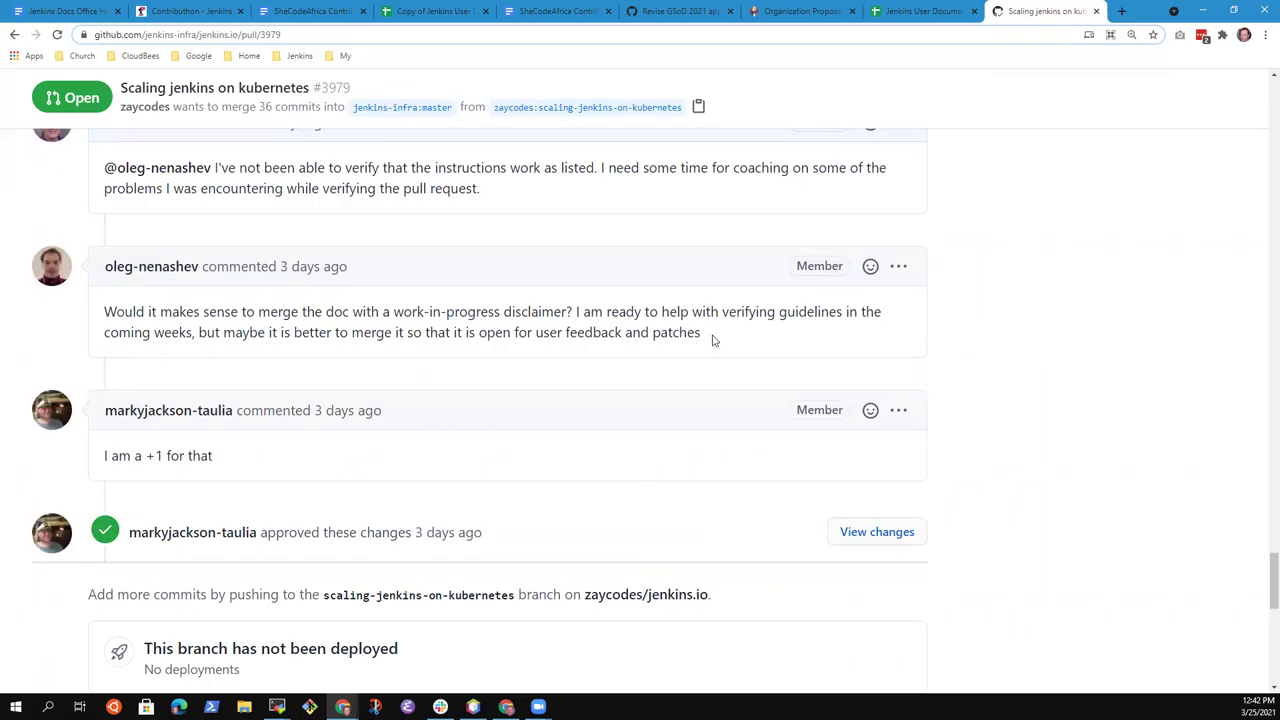
pyautogui.moveTo(713, 340); pyautogui.dragTo(106, 300)
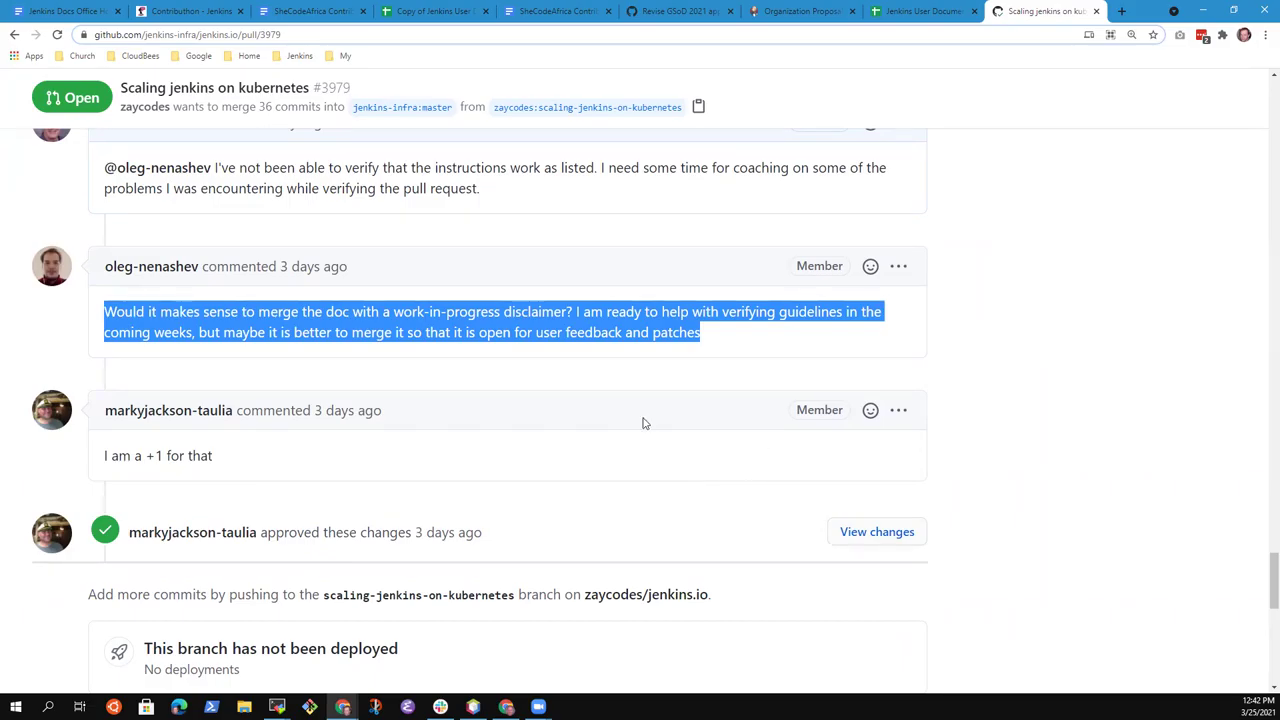
pyautogui.hotkey('ctrl', '-')
pyautogui.hotkey('ctrl', '-')
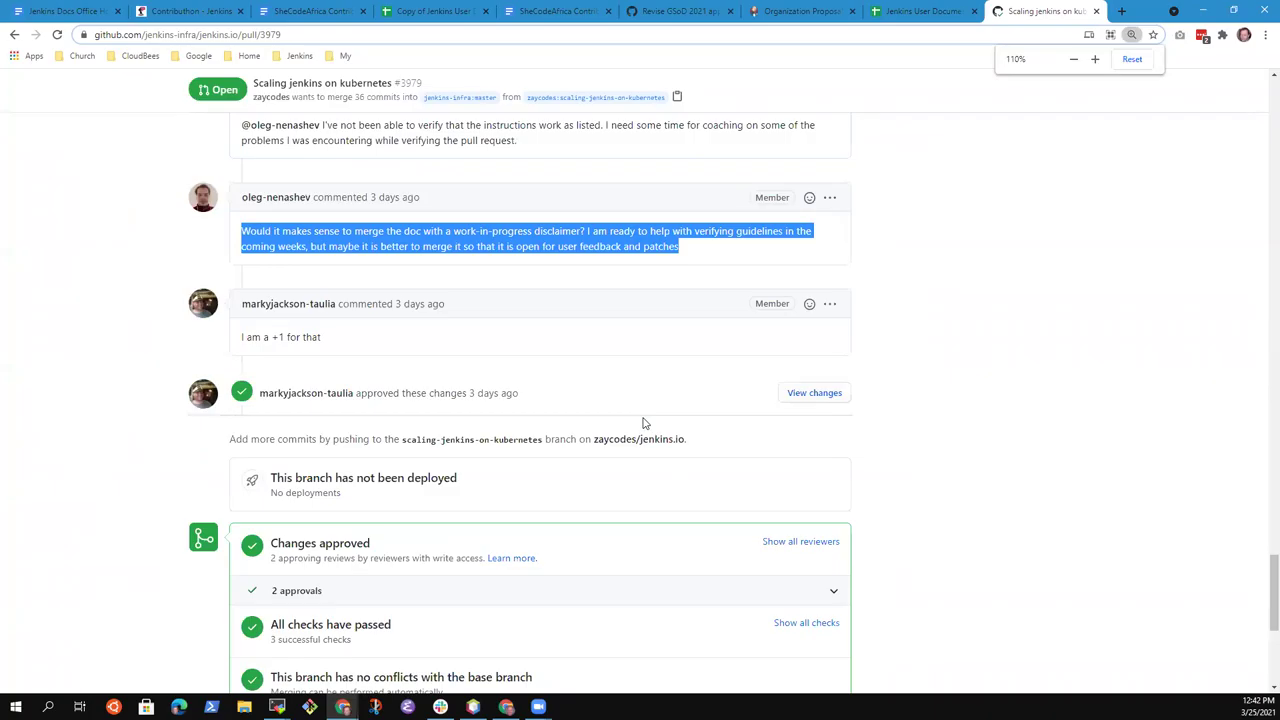
pyautogui.hotkey('ctrl', '-')
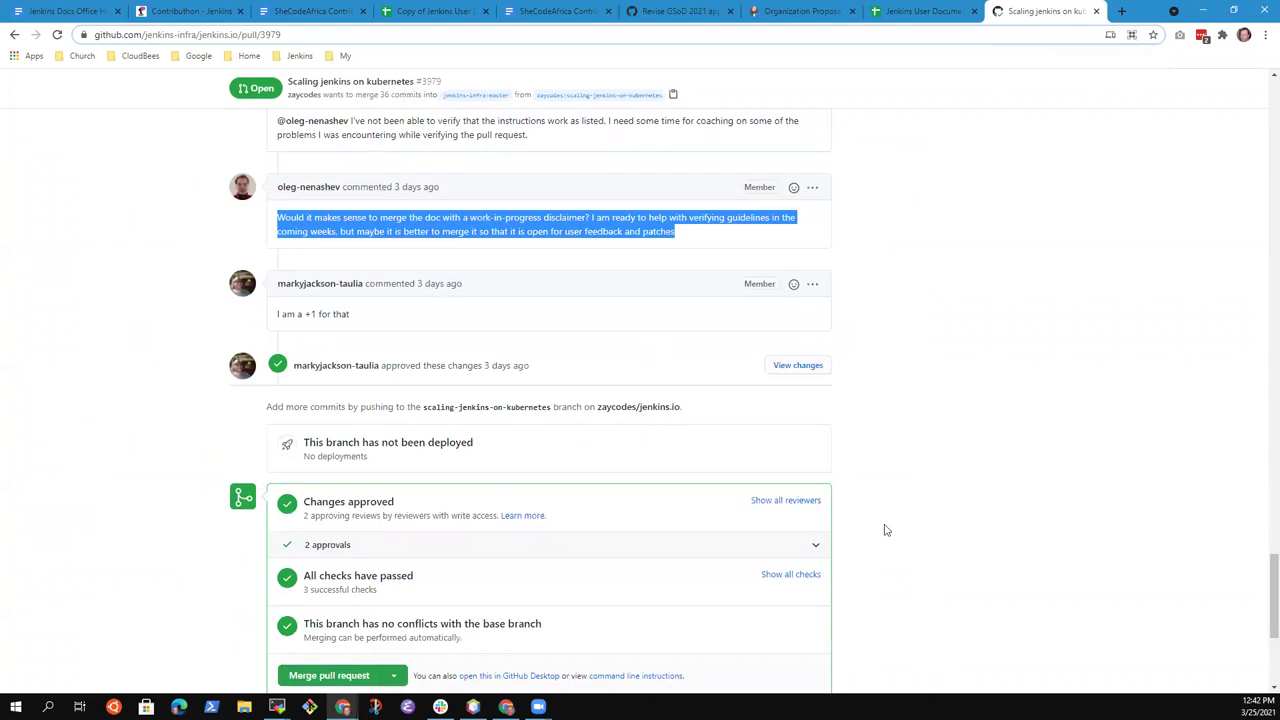
pyautogui.scroll(-1, 1040, 470)
pyautogui.scroll(-2, 1040, 440)
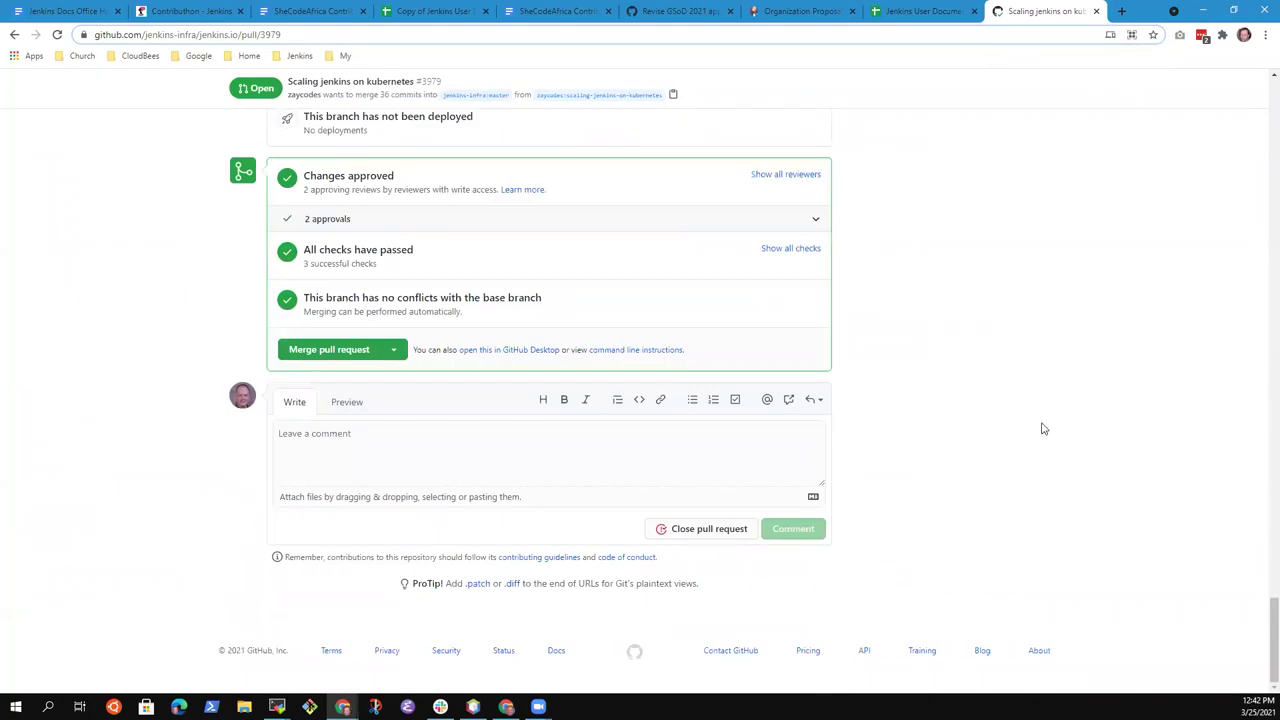
pyautogui.scroll(3, 1034, 420)
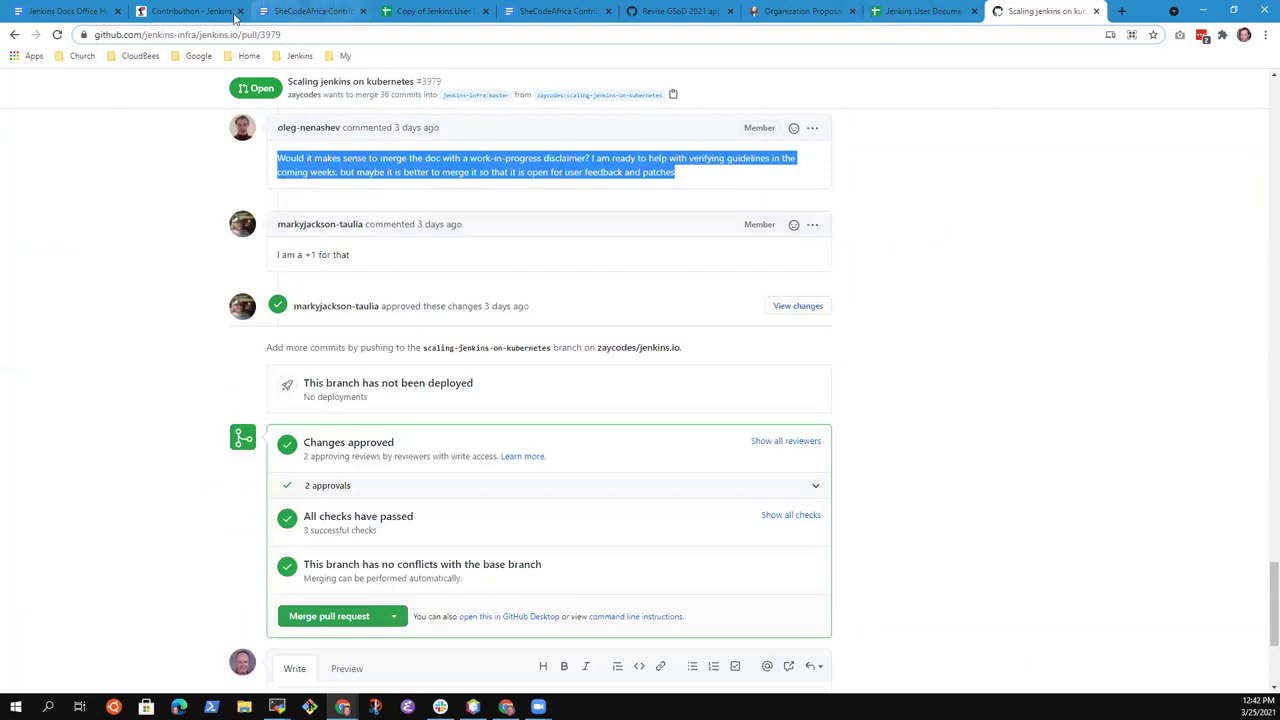
pyautogui.click(1009, 301)
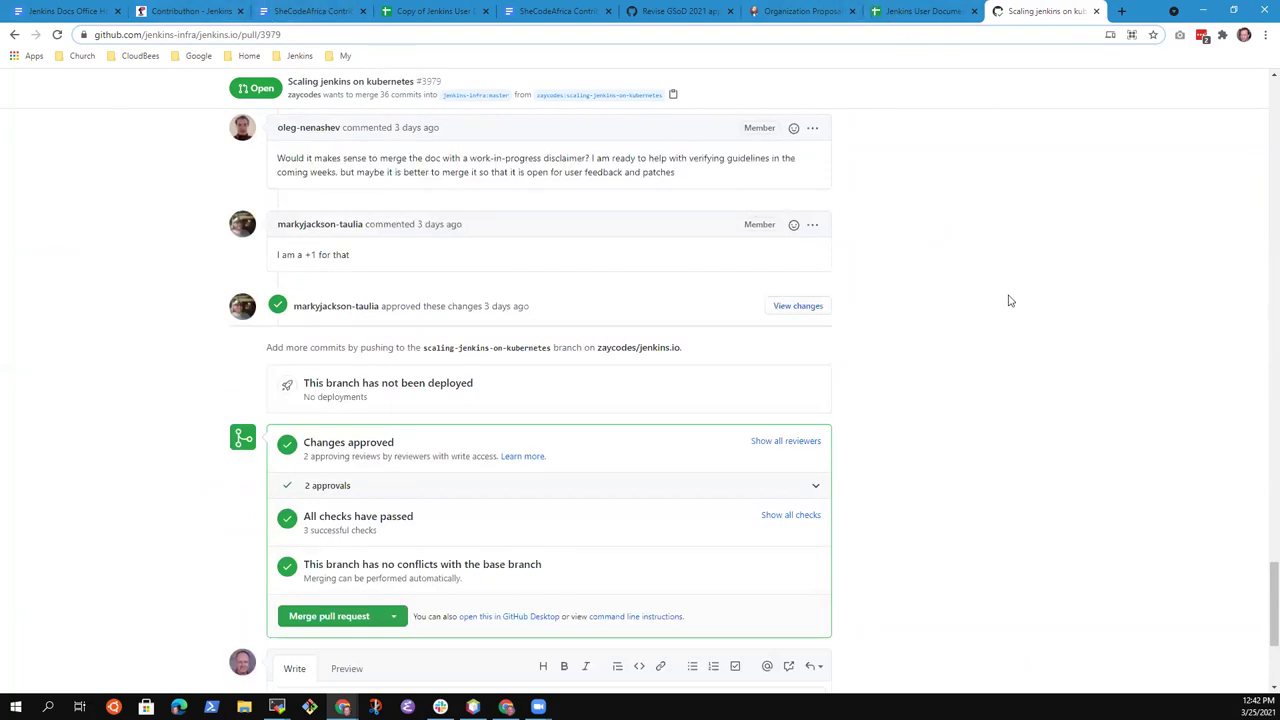
pyautogui.scroll(1, 186, 222)
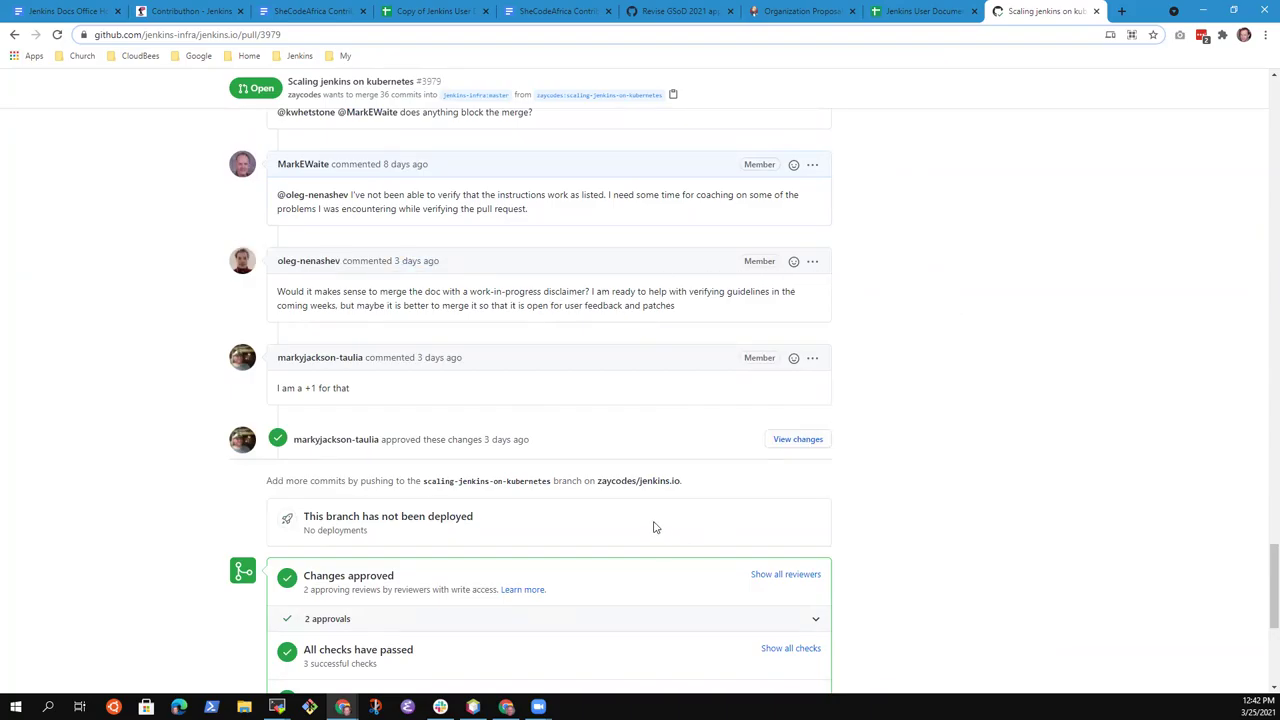
# Add the sub-bullet 'Should include a link to the "Improve this page" inside every work in progress?'
pyautogui.click(37, 12)
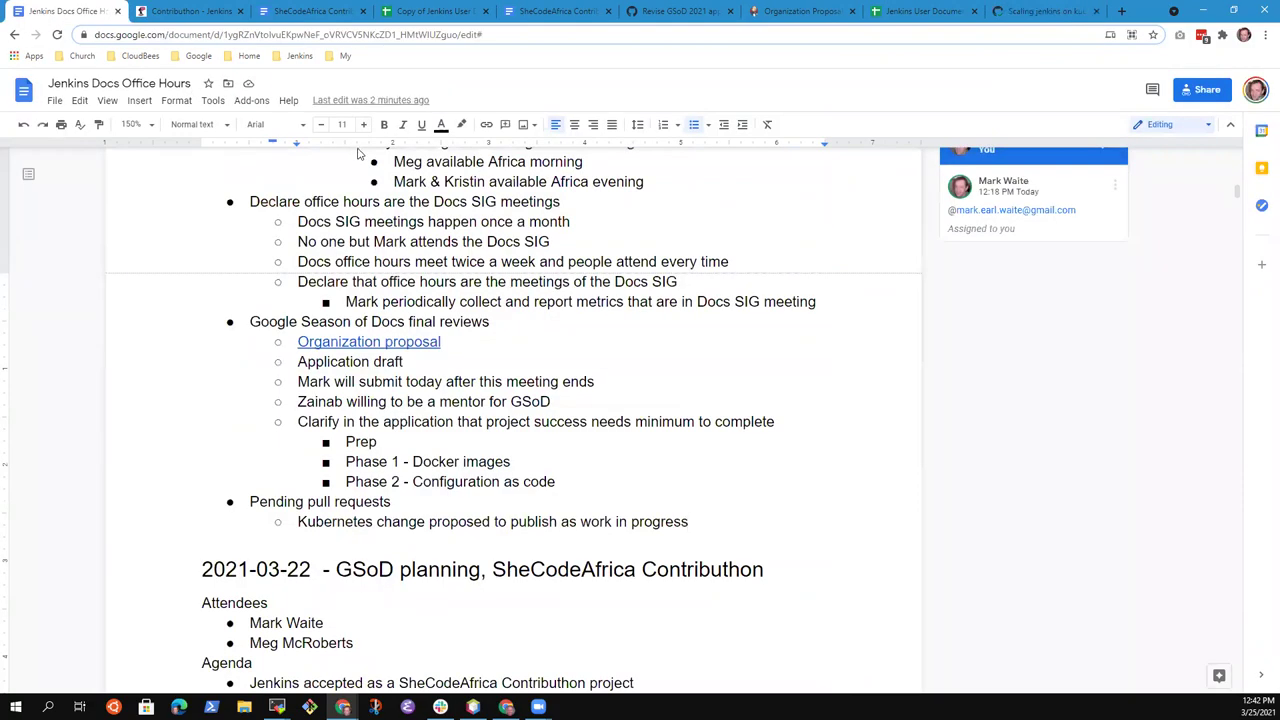
pyautogui.press('Return')
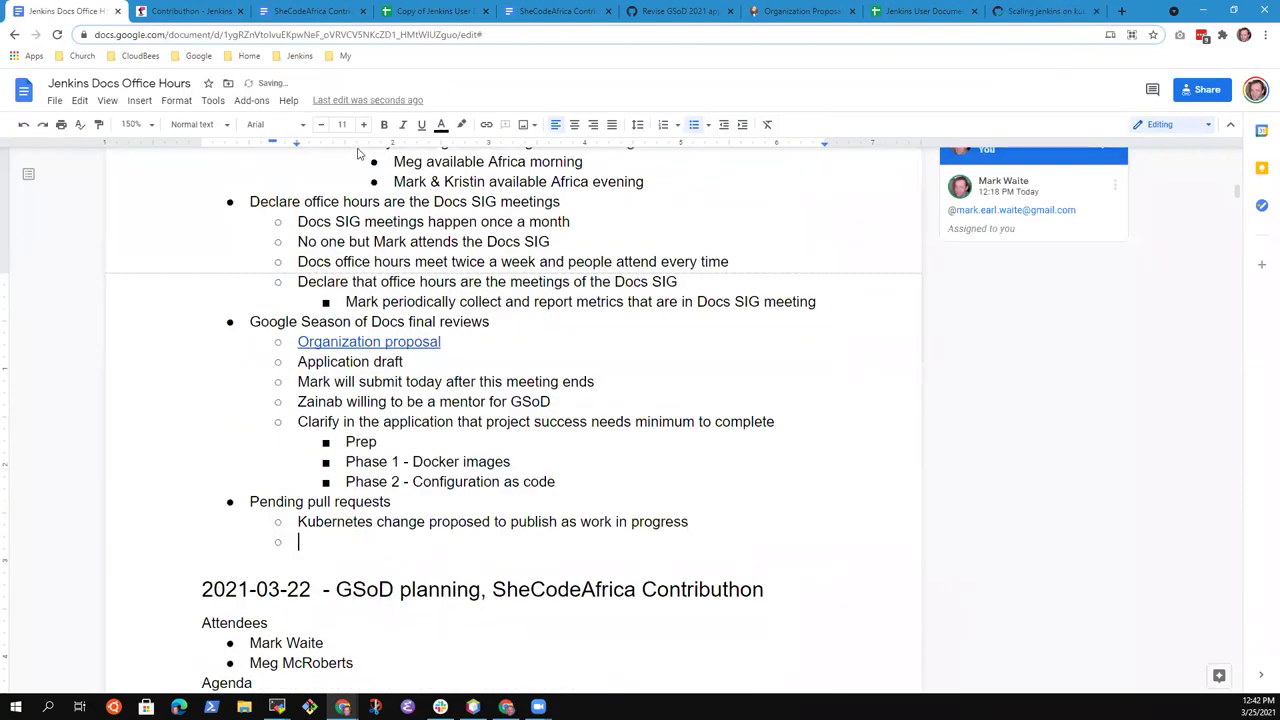
pyautogui.write('Should include a link to t')
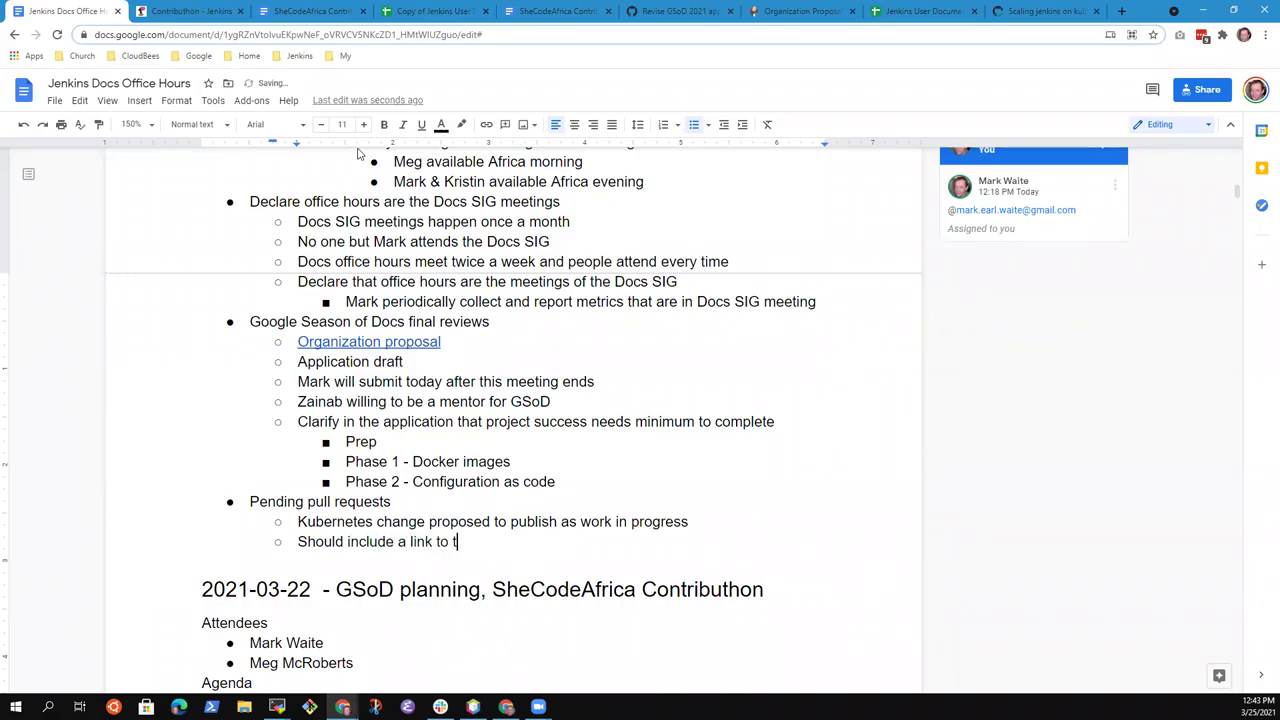
pyautogui.write('he "Imprt')
pyautogui.press('BackSpace')
pyautogui.write('ove this page" inside every')
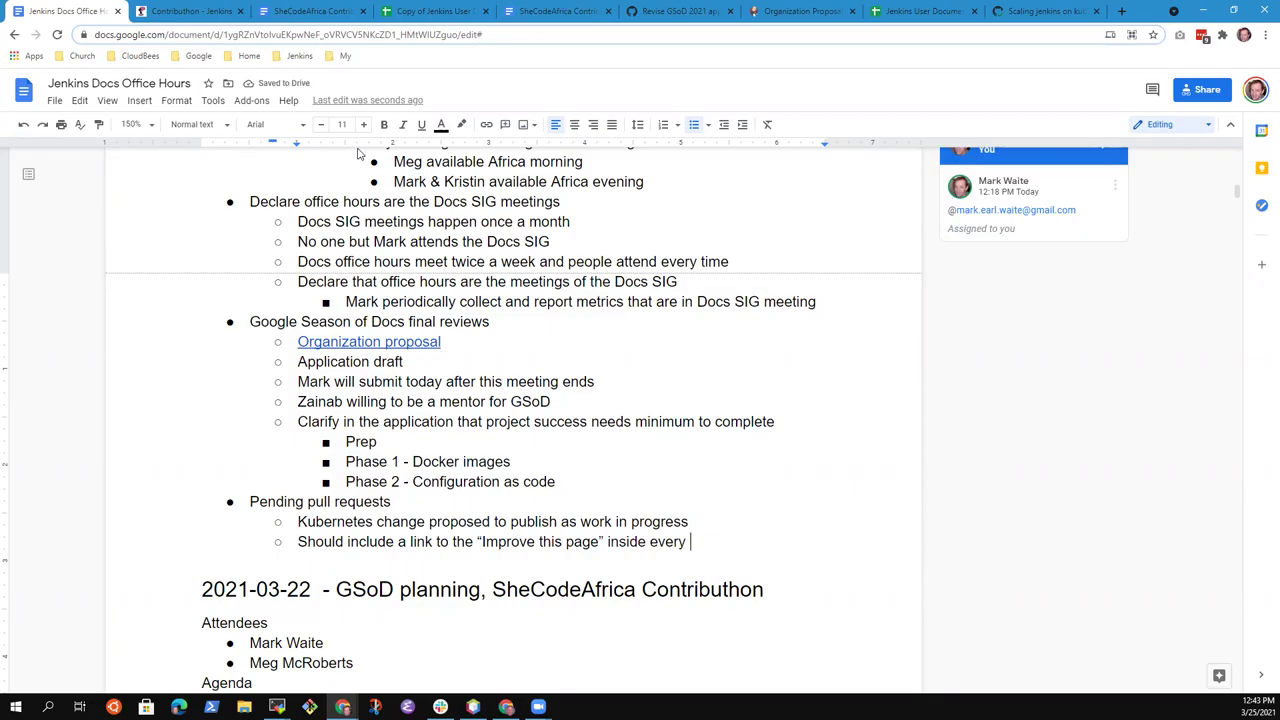
pyautogui.write(' work in prog')
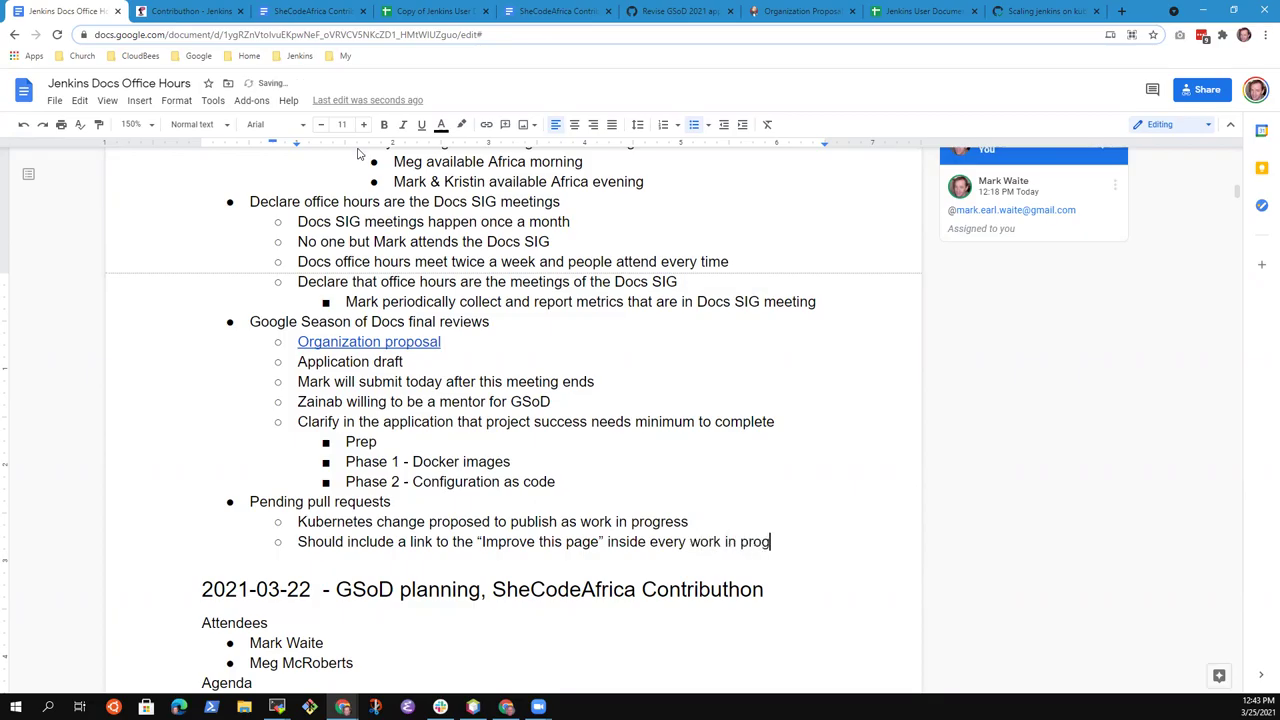
pyautogui.write('ress?')
# Add an indented bullet beneath: 'Remind people that they can help very easily'
pyautogui.press('Return')
pyautogui.press('Tab')
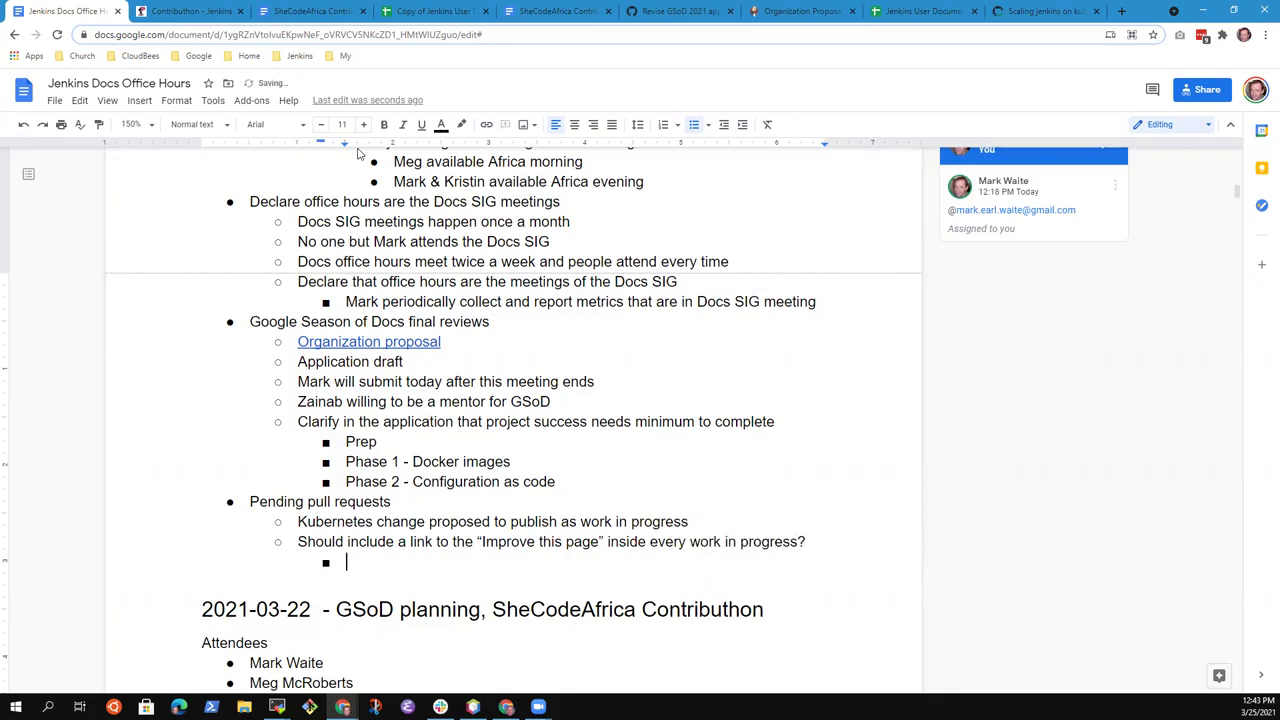
pyautogui.write('Remind people e')
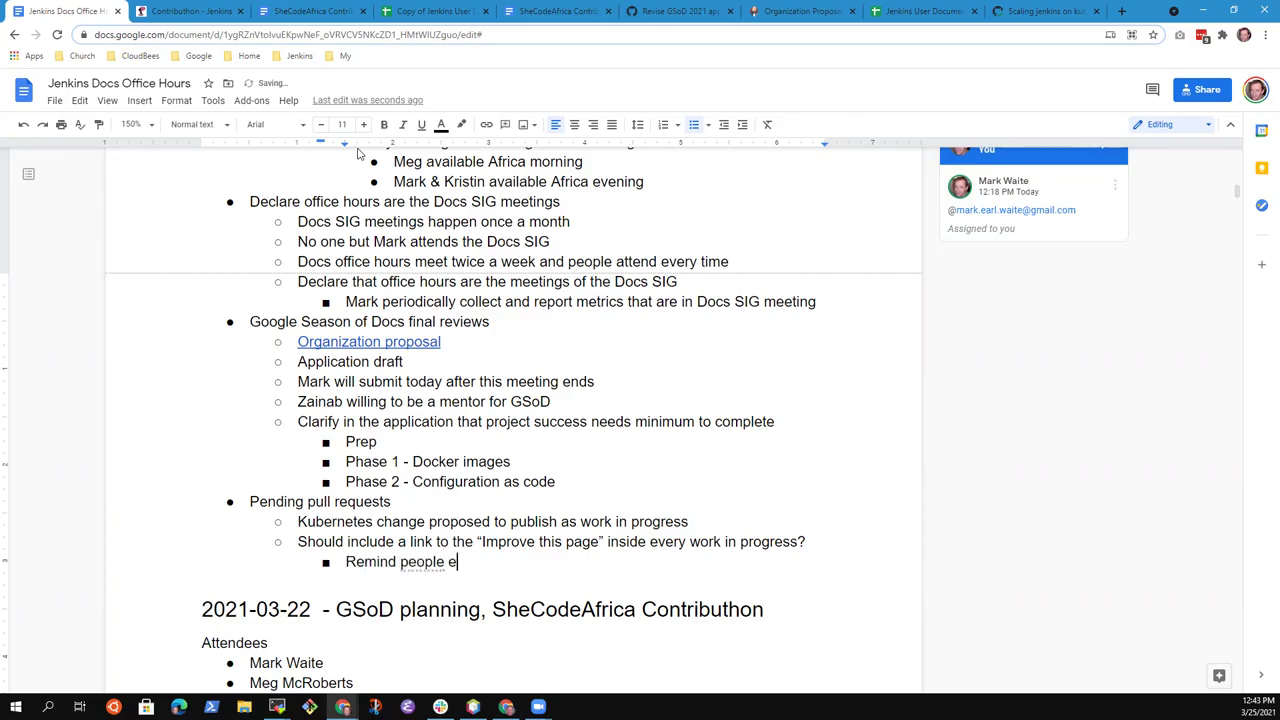
pyautogui.press('BackSpace')
pyautogui.write('that they can help very easily')
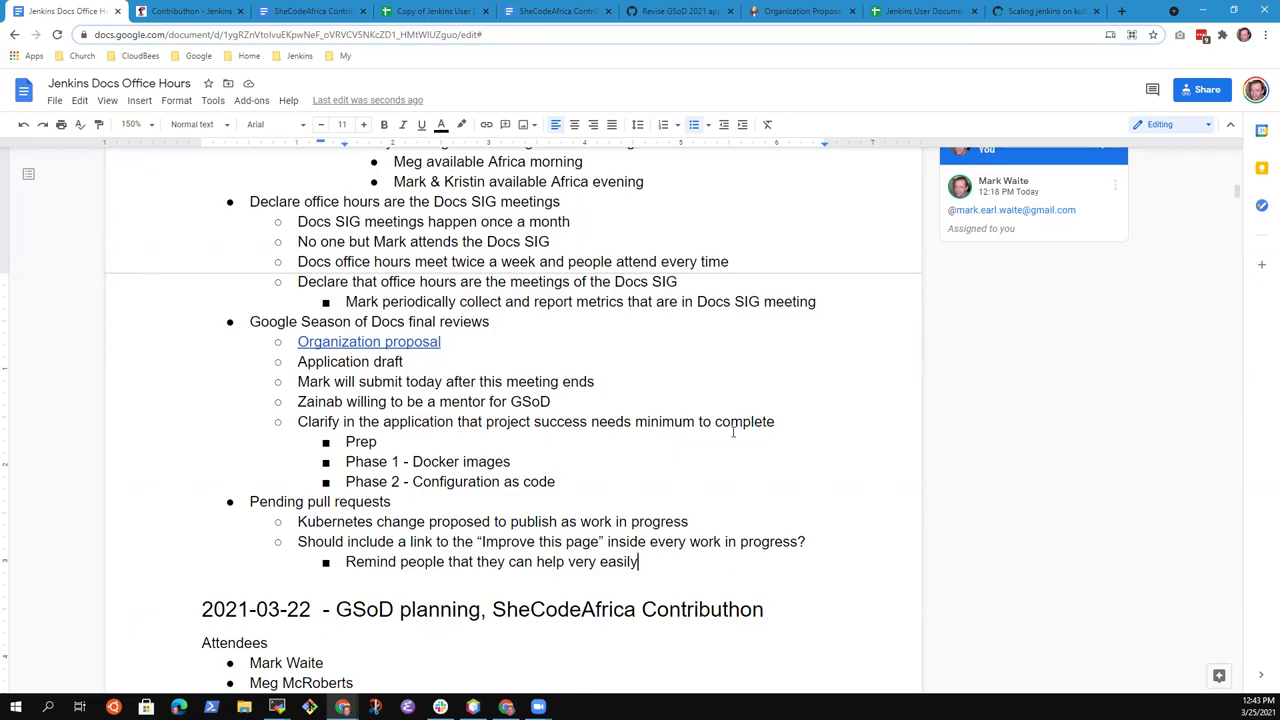
pyautogui.press('Up')
pyautogui.press('Up')
pyautogui.hotkey('shift', 'End')
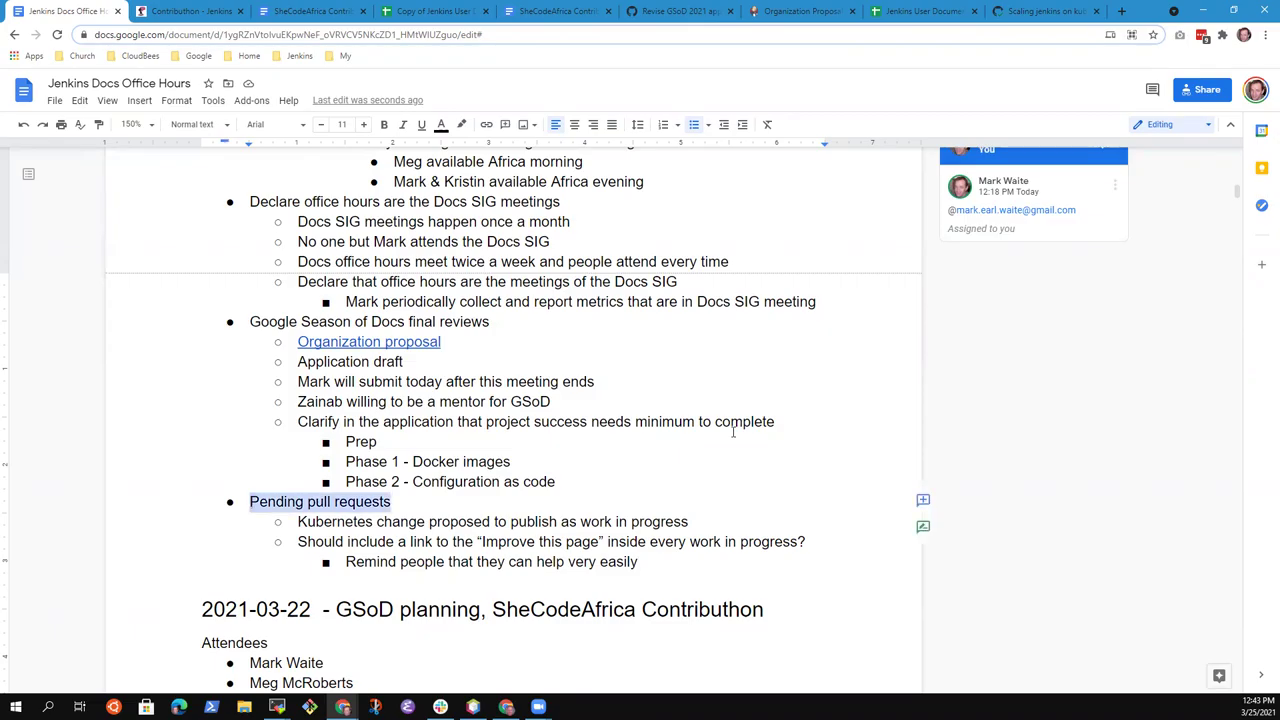